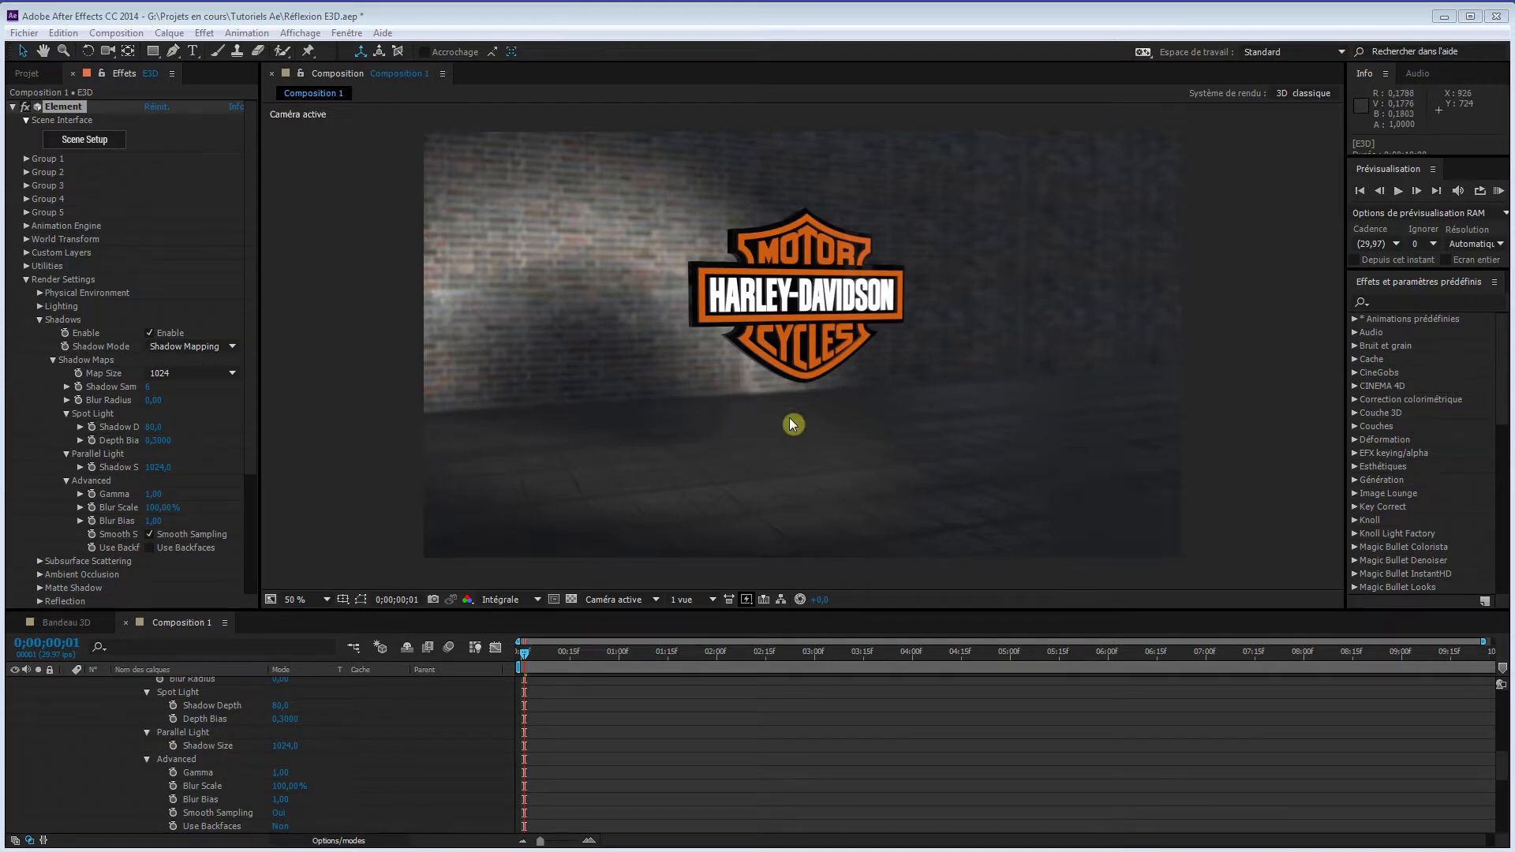
key("c")
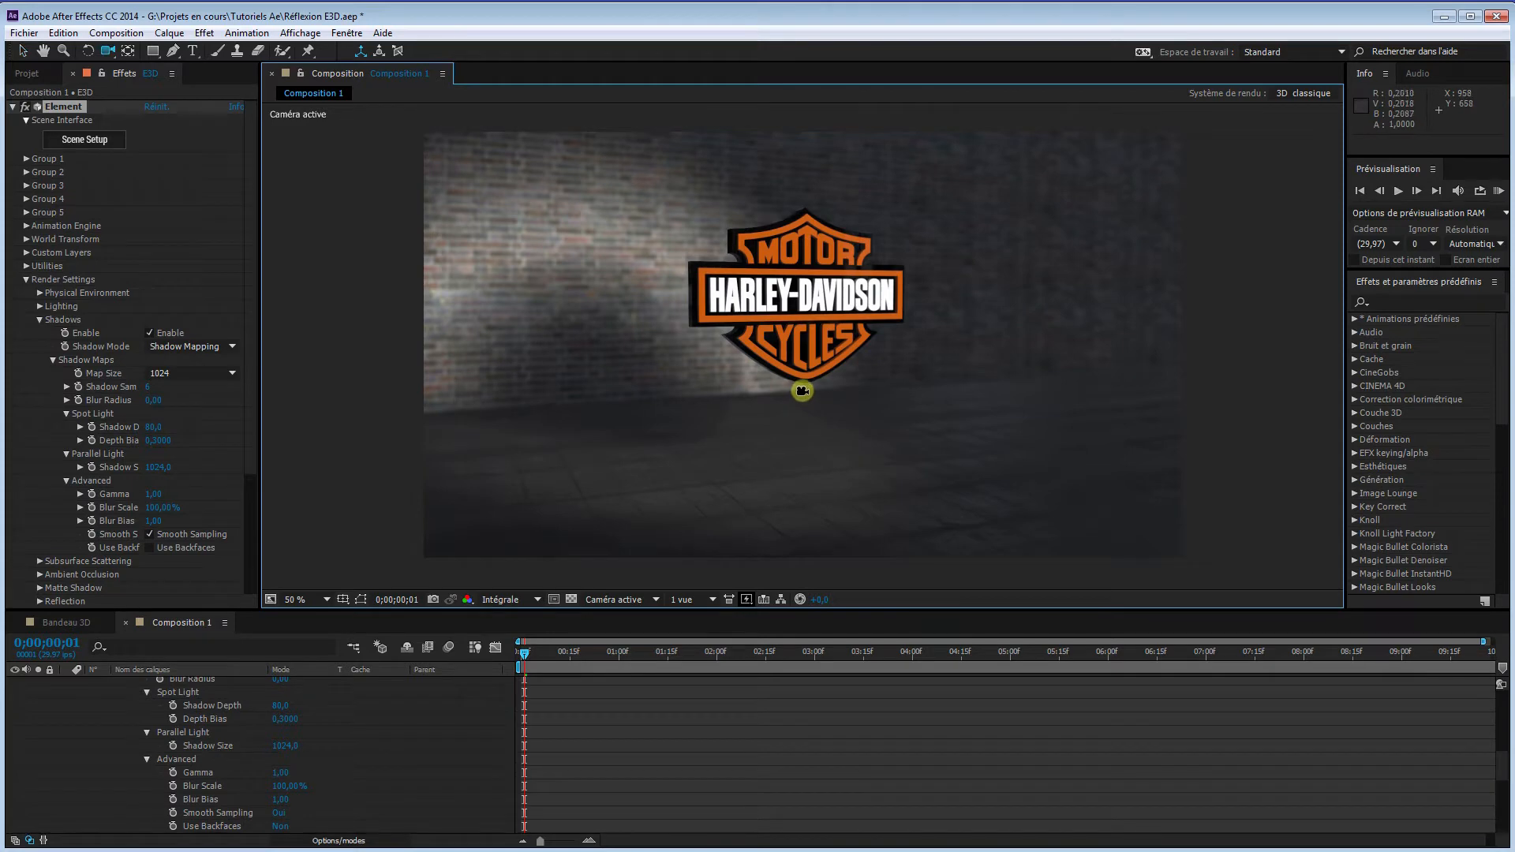
left_click_drag(815, 389, 869, 397)
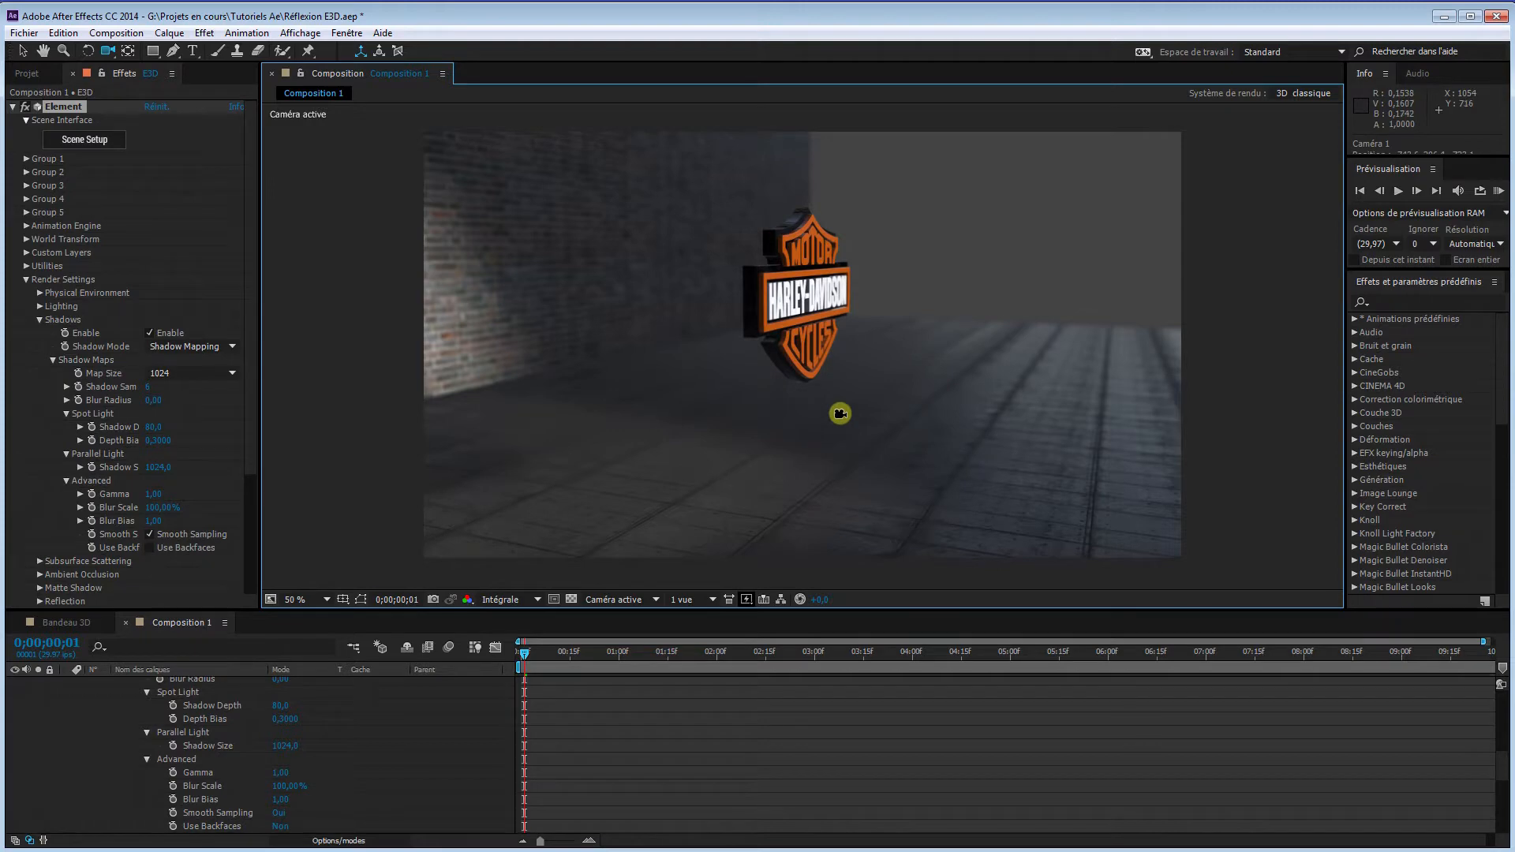
key("ctrl+z")
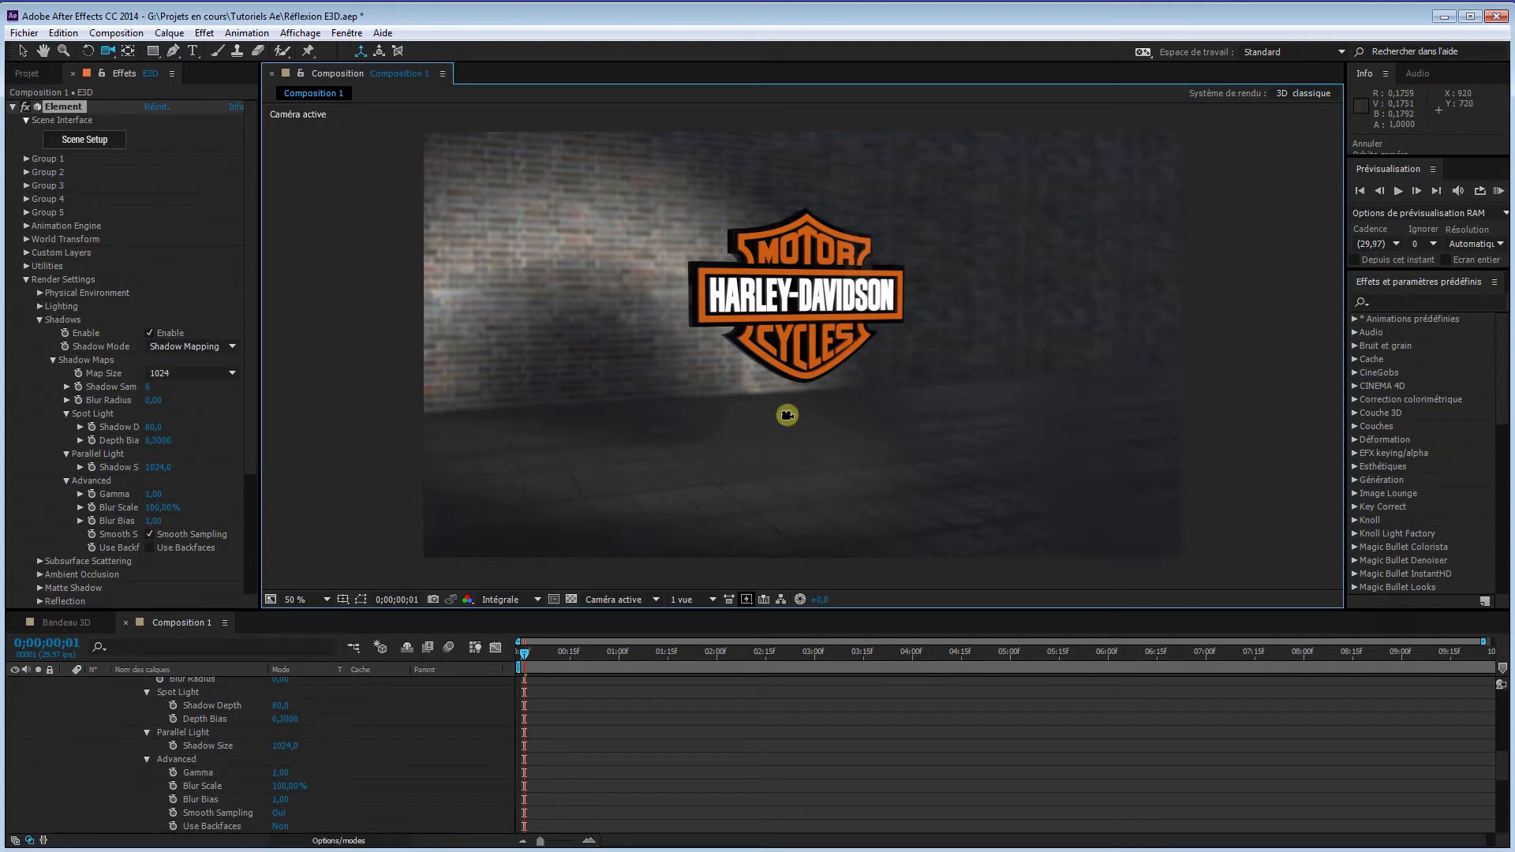
Create a new composition named "E3D ombres" with the HDTV 1080 29,97 preset.
left_click(26, 282)
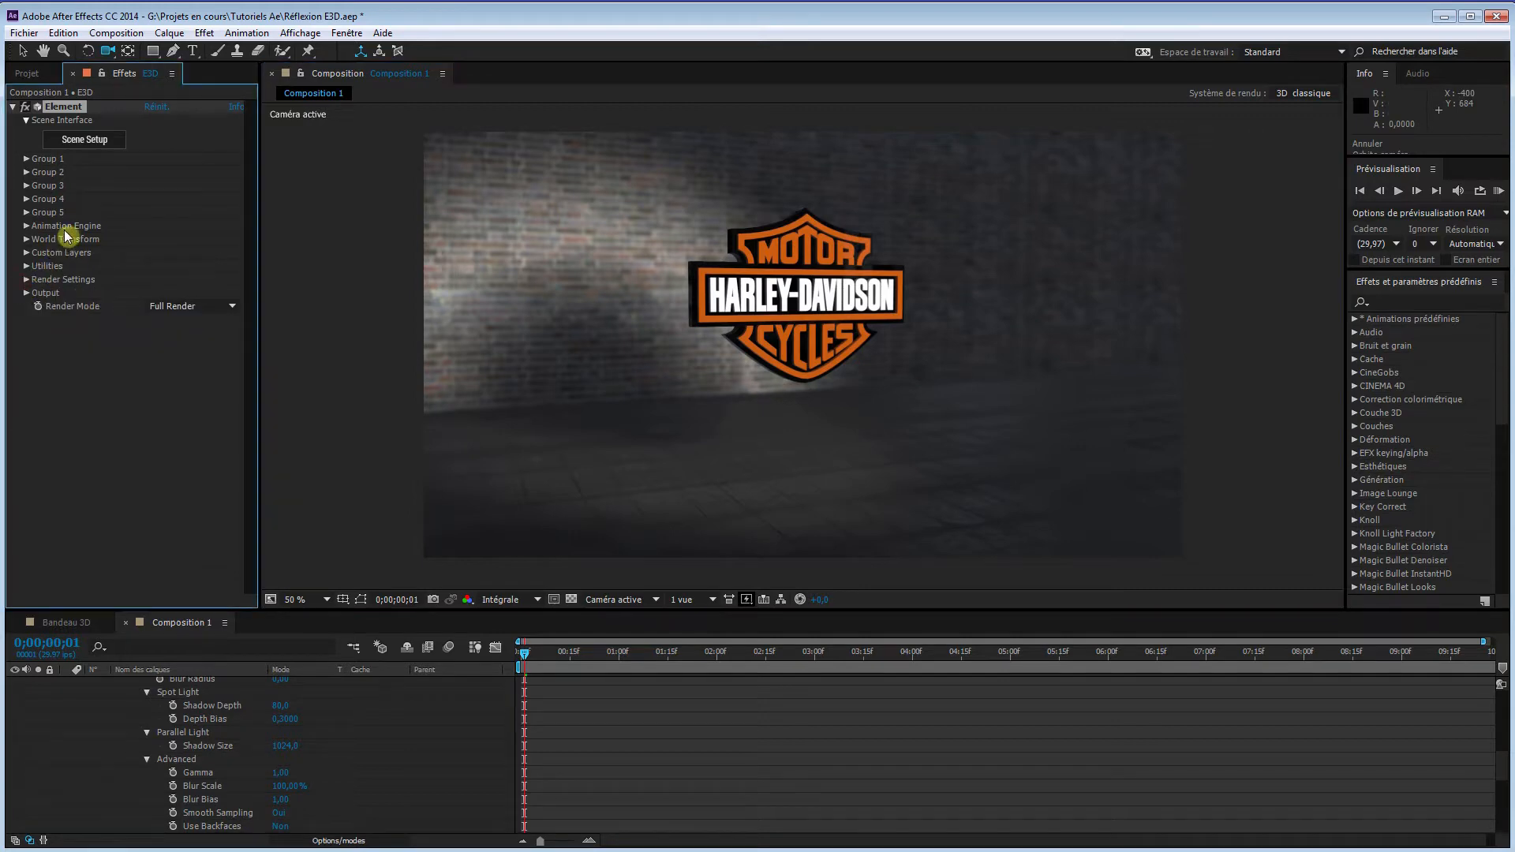
left_click(27, 73)
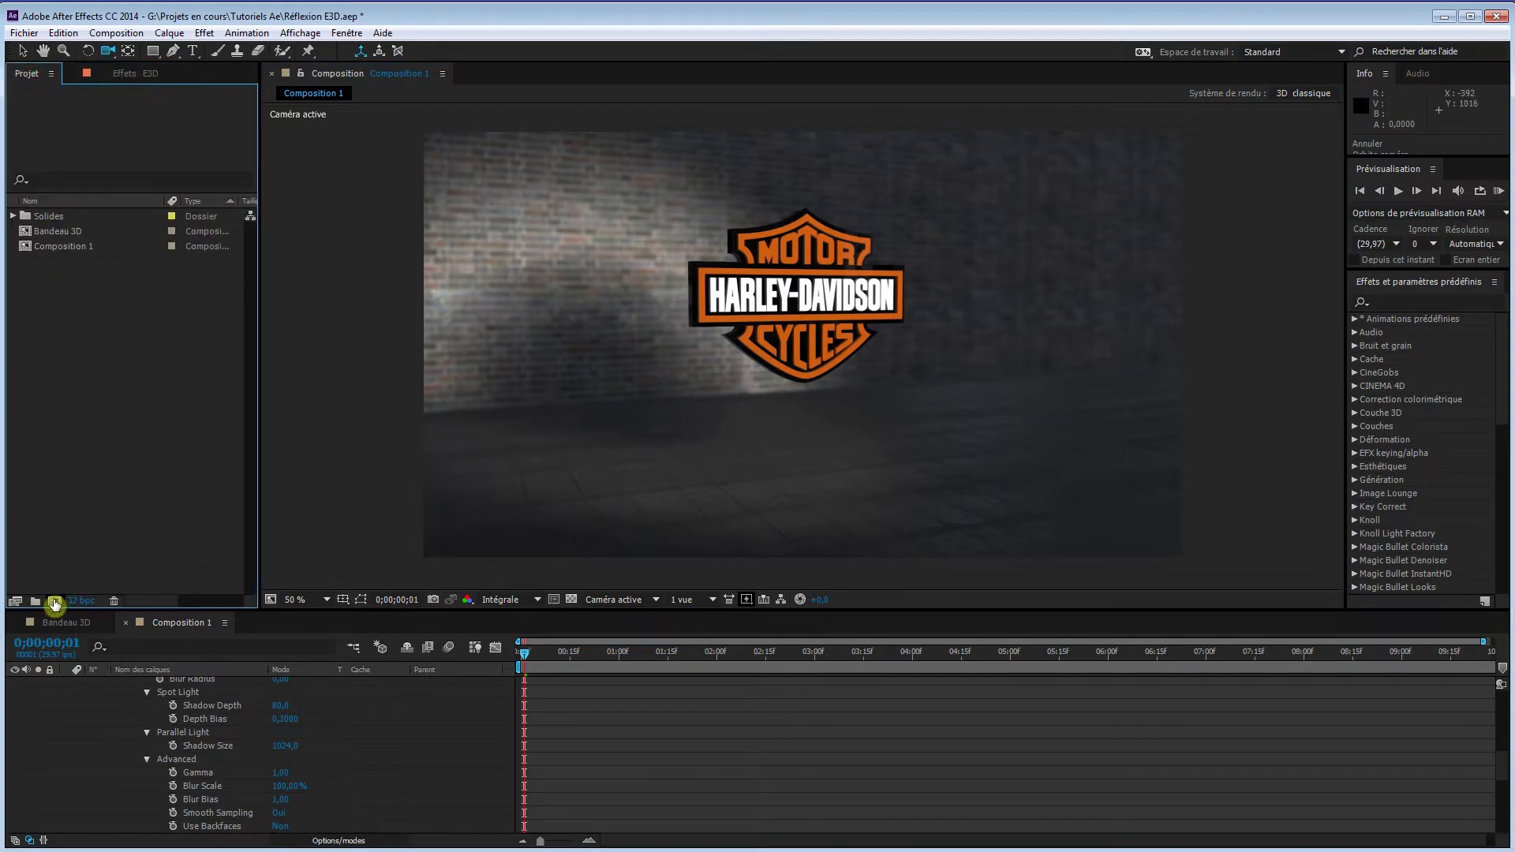
left_click(54, 603)
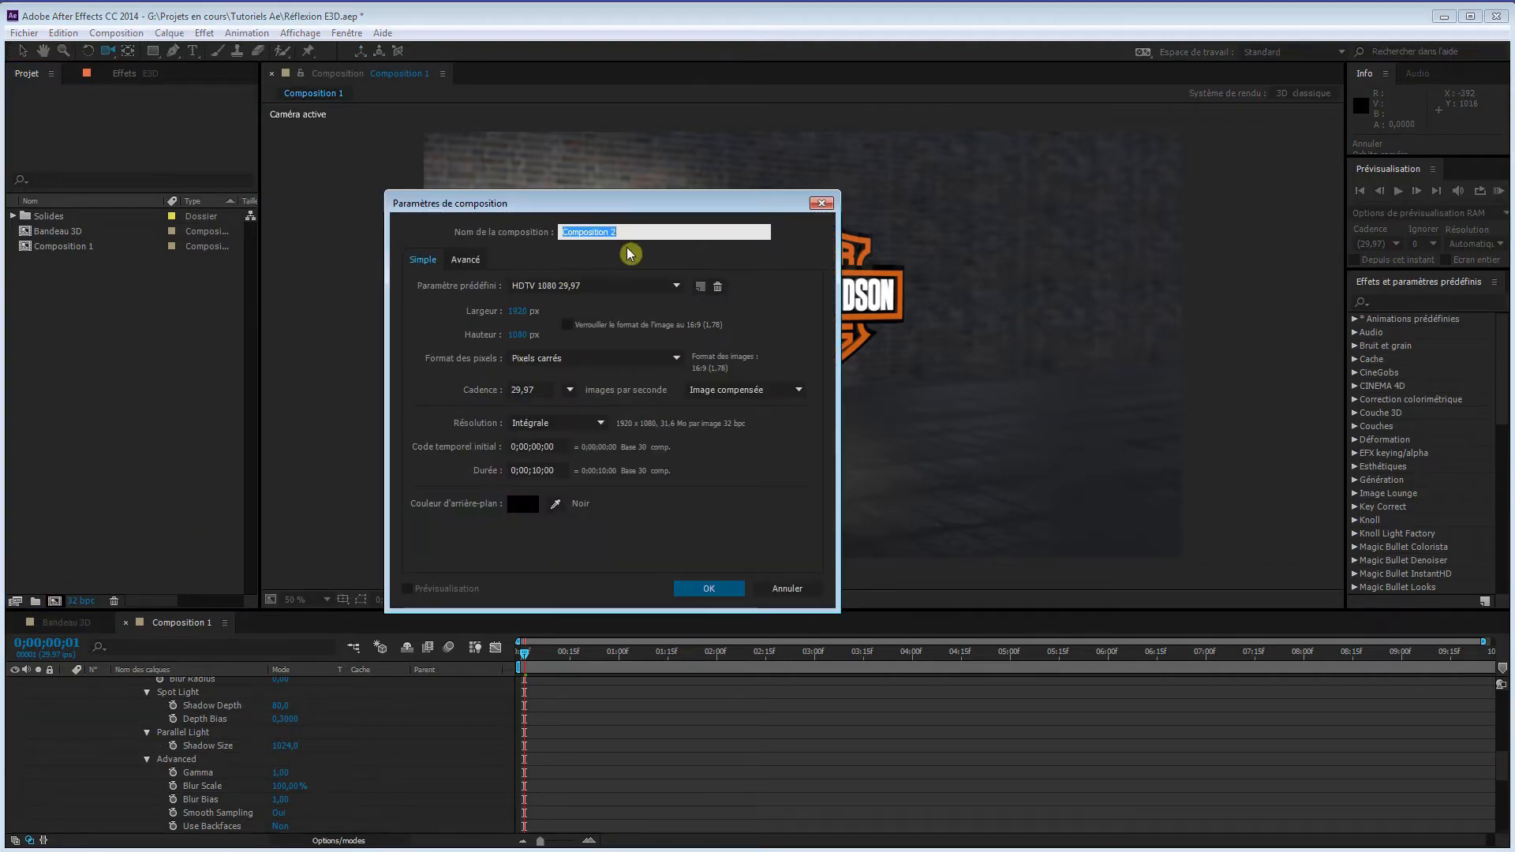
type("E3D ombres")
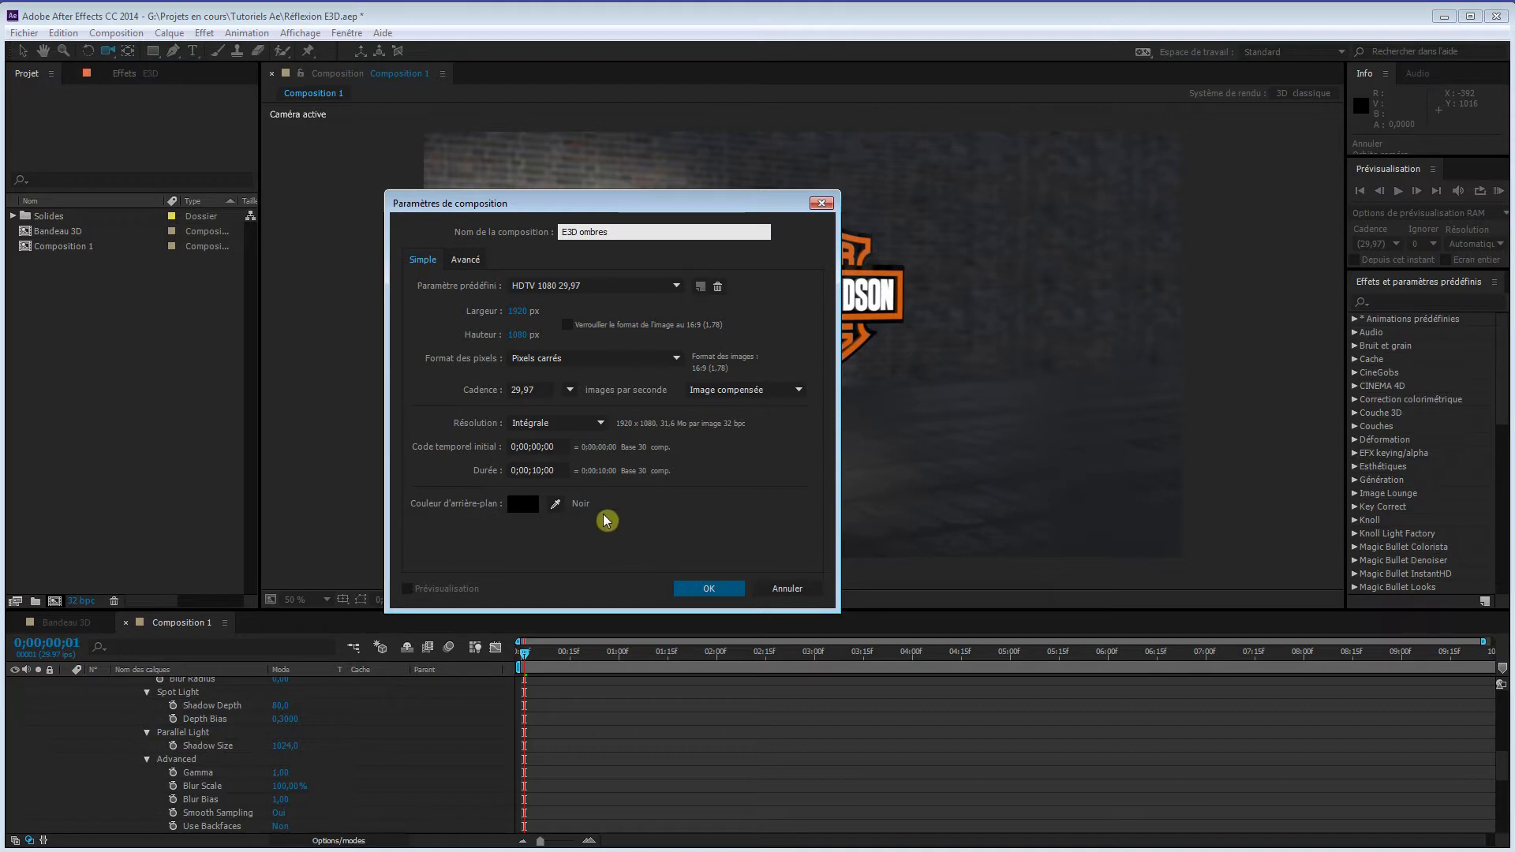
left_click(707, 589)
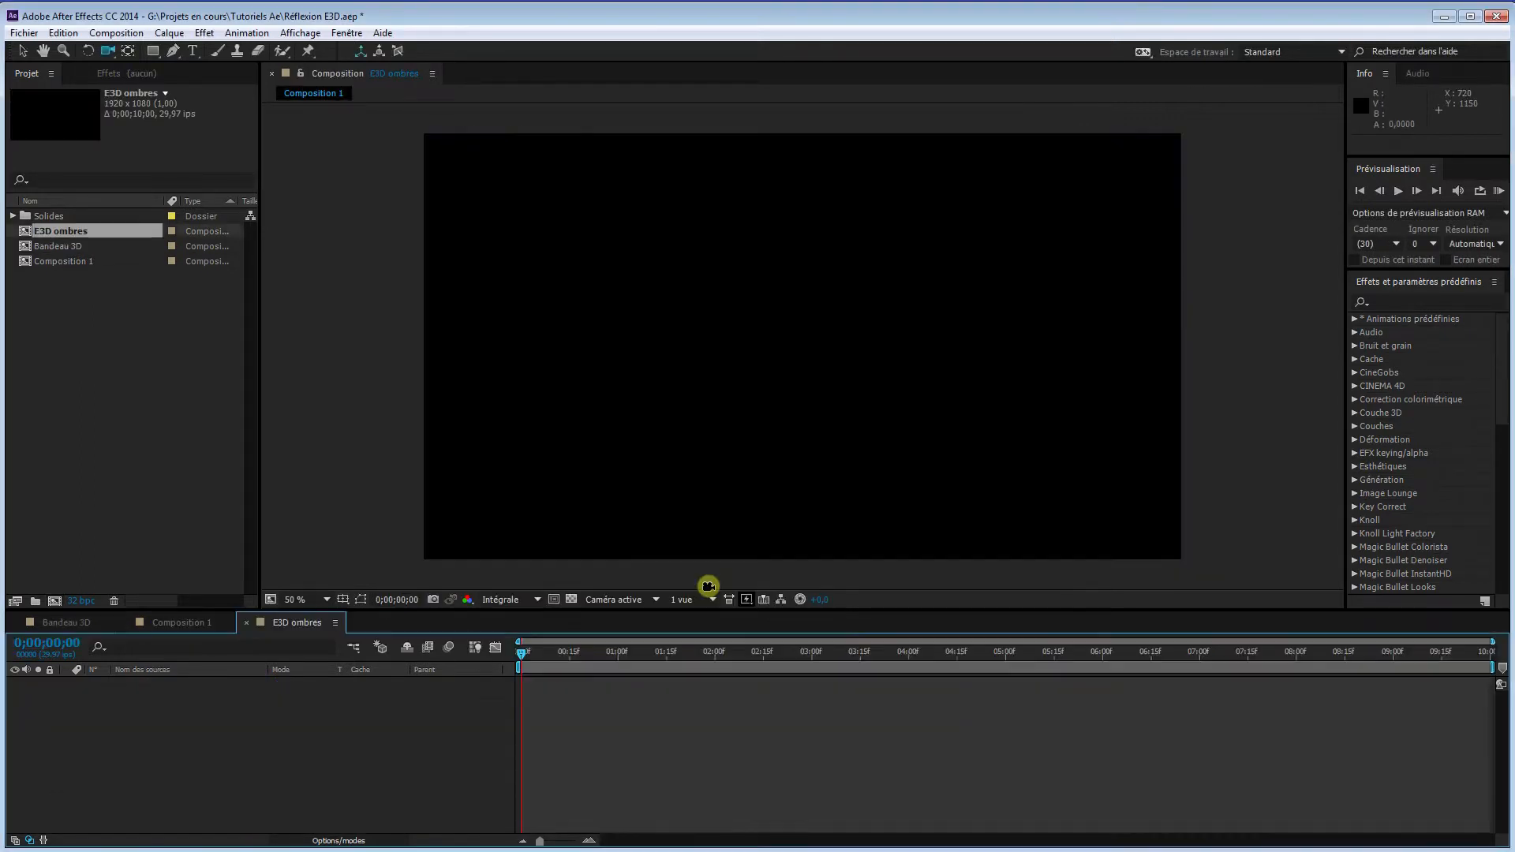
right_click(277, 700)
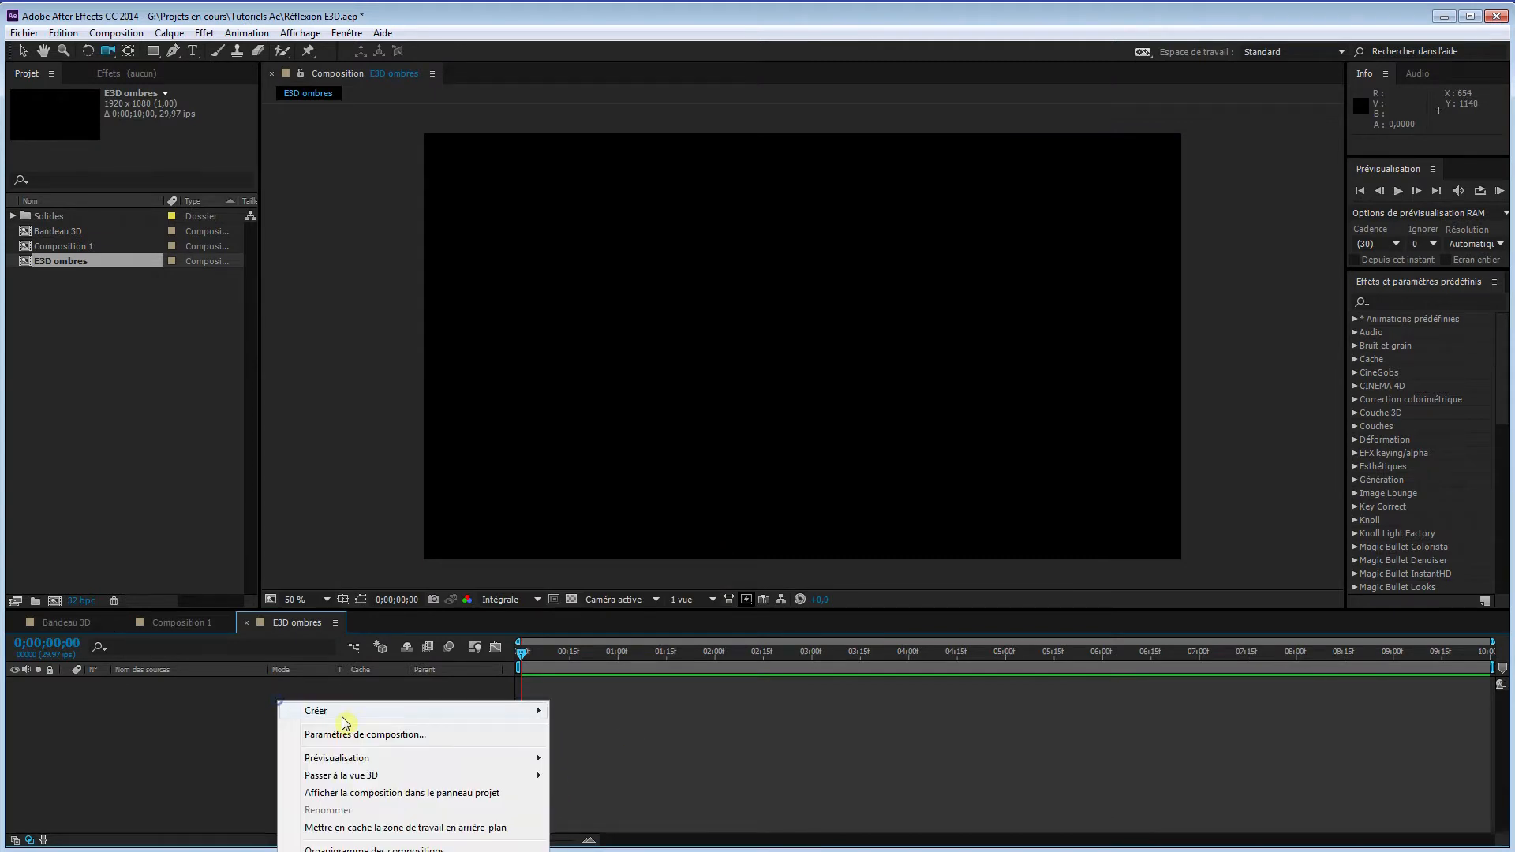
mouse_move(367, 714)
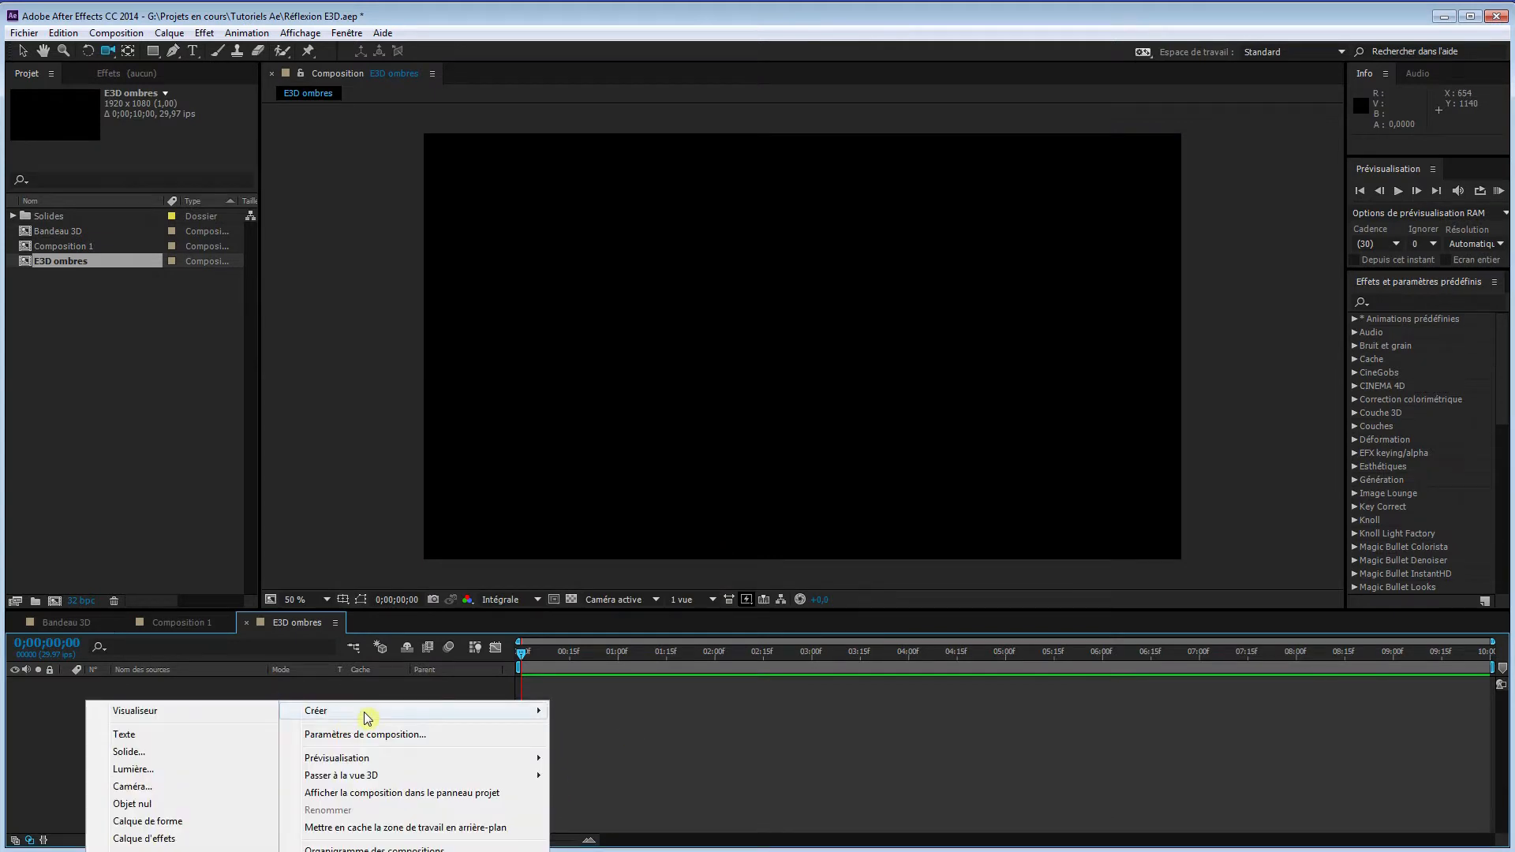
left_click(171, 760)
left_click(348, 416)
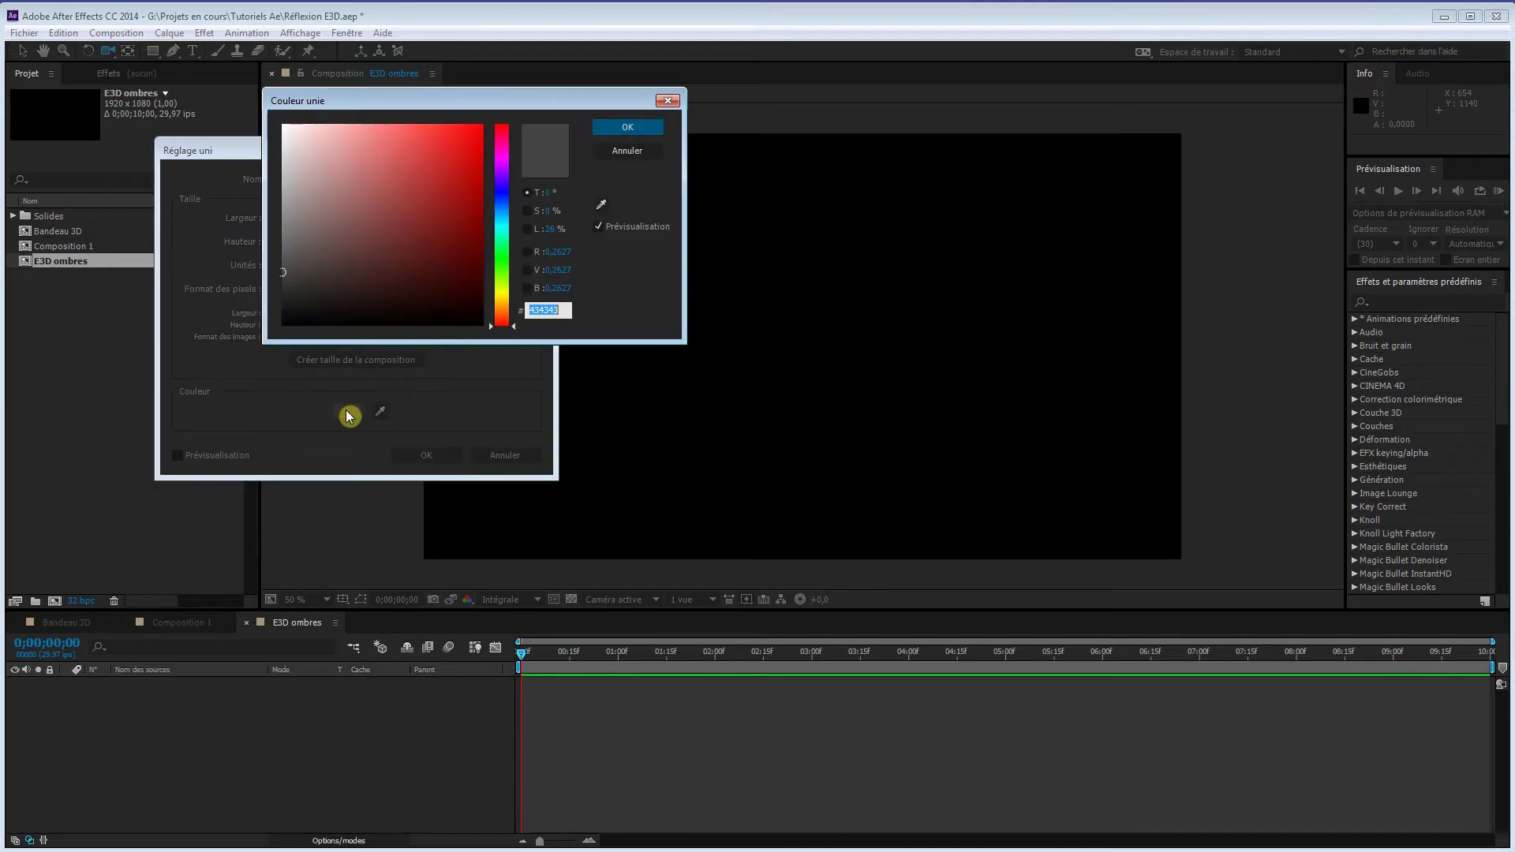
left_click_drag(322, 308, 269, 336)
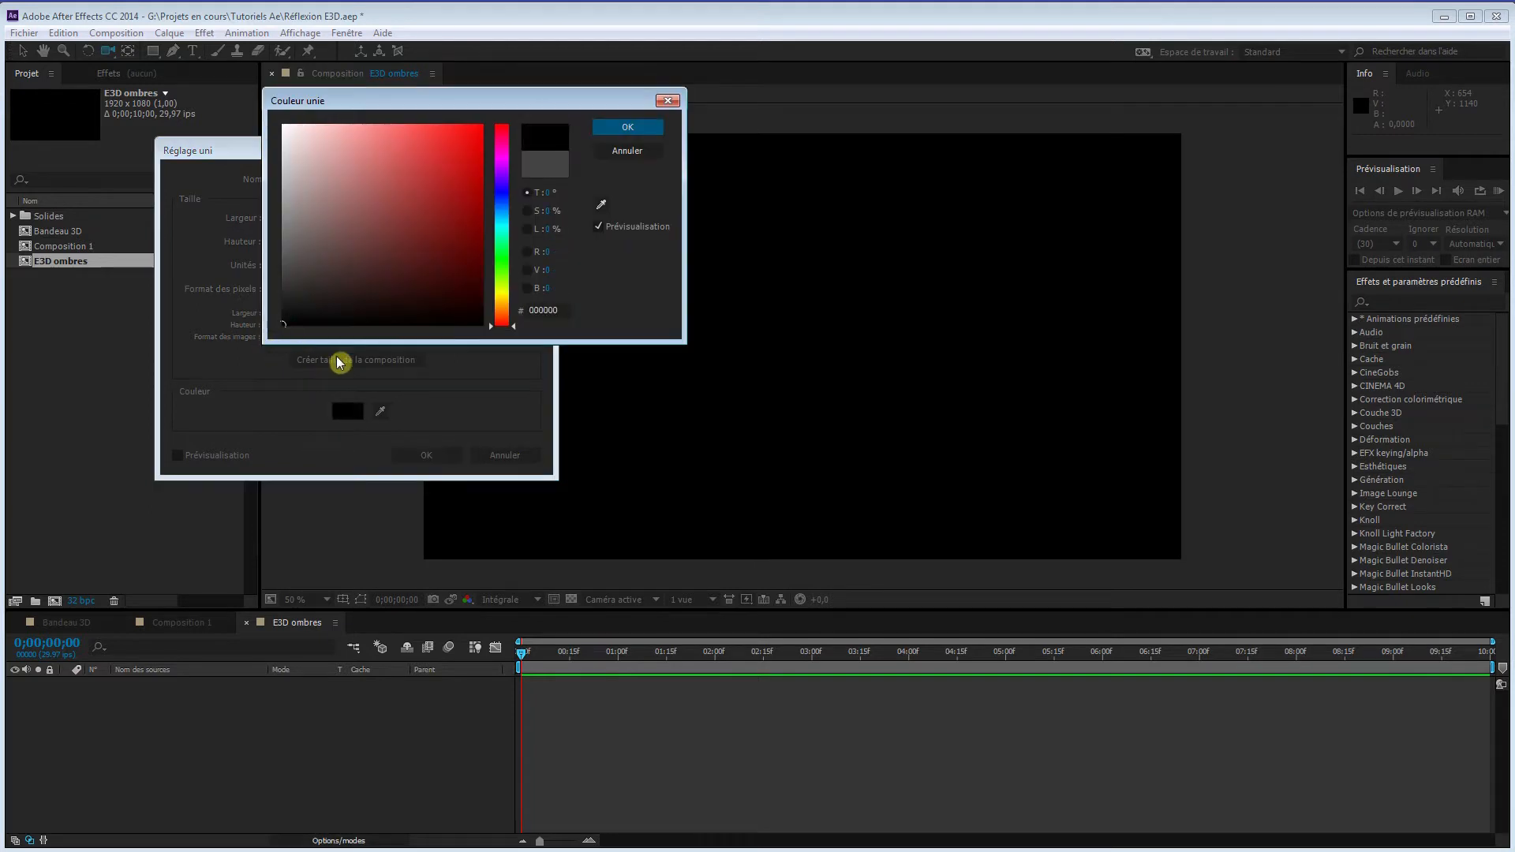
left_click(635, 129)
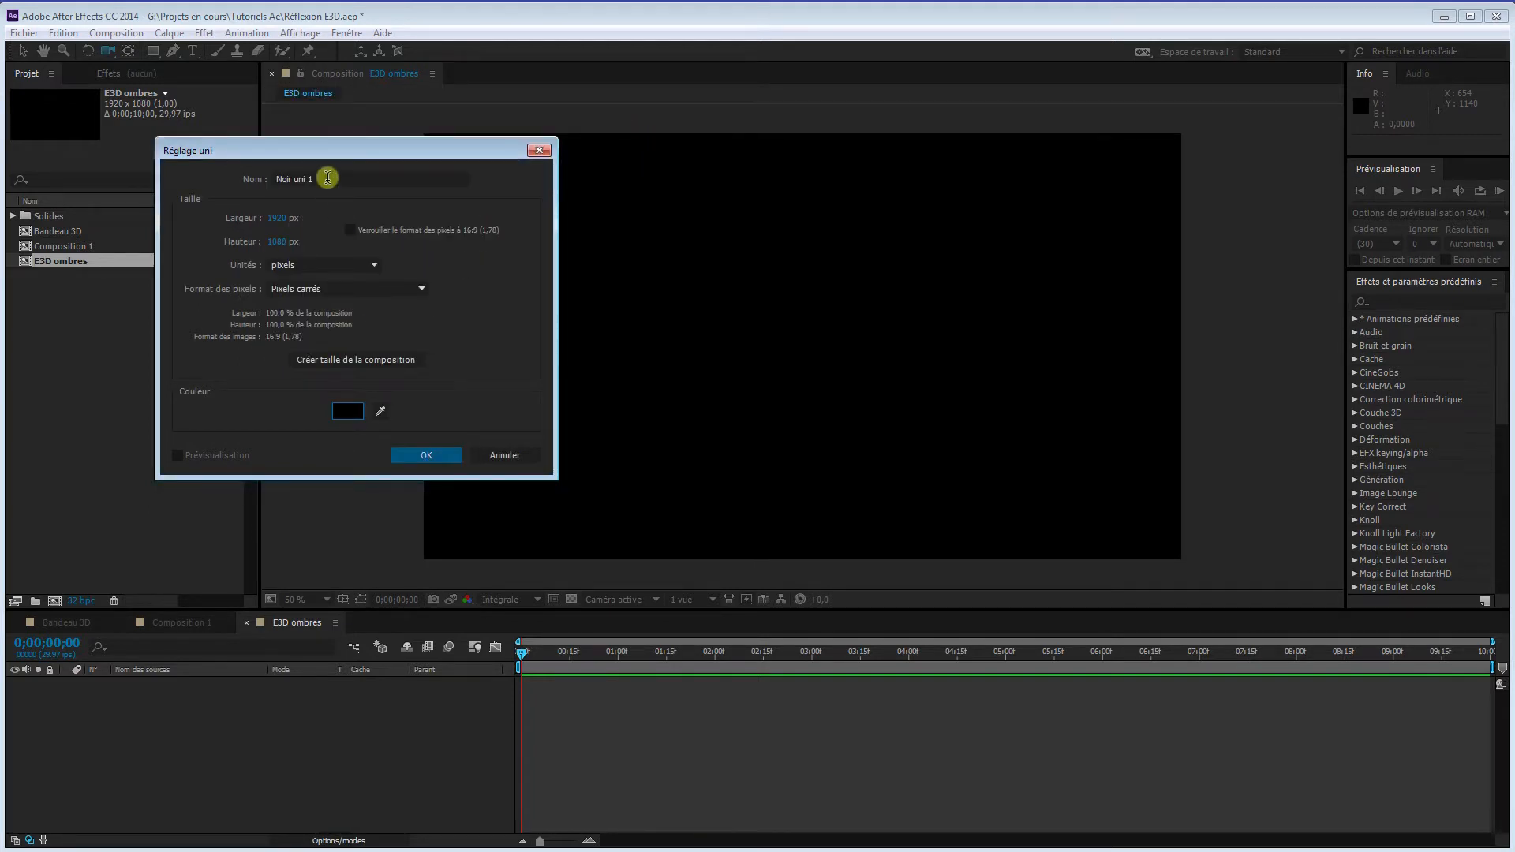
left_click(327, 178)
left_click_drag(330, 178, 257, 178)
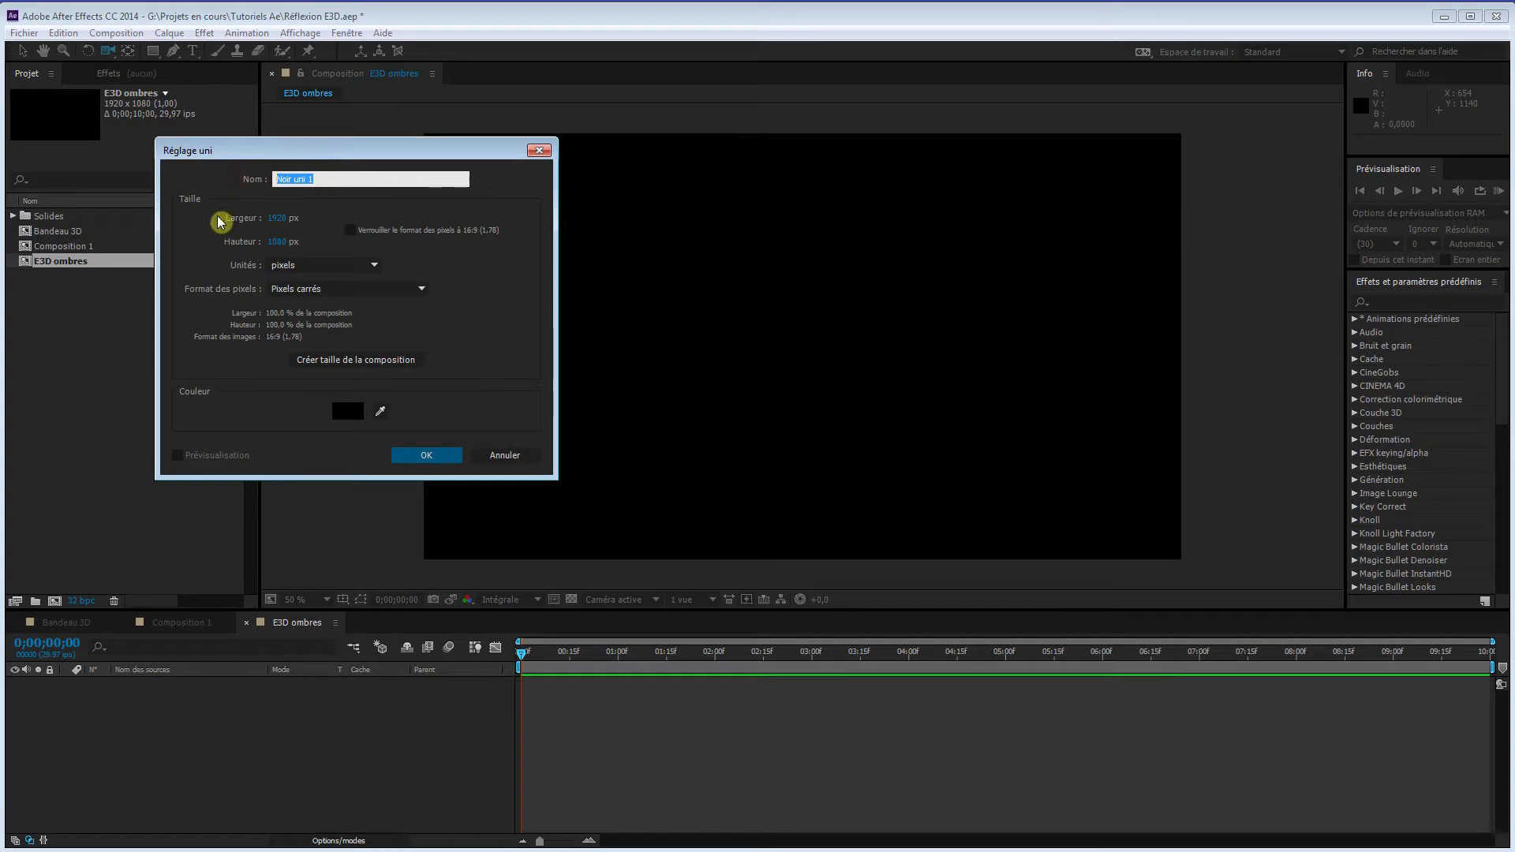
type("E3D")
left_click(424, 459)
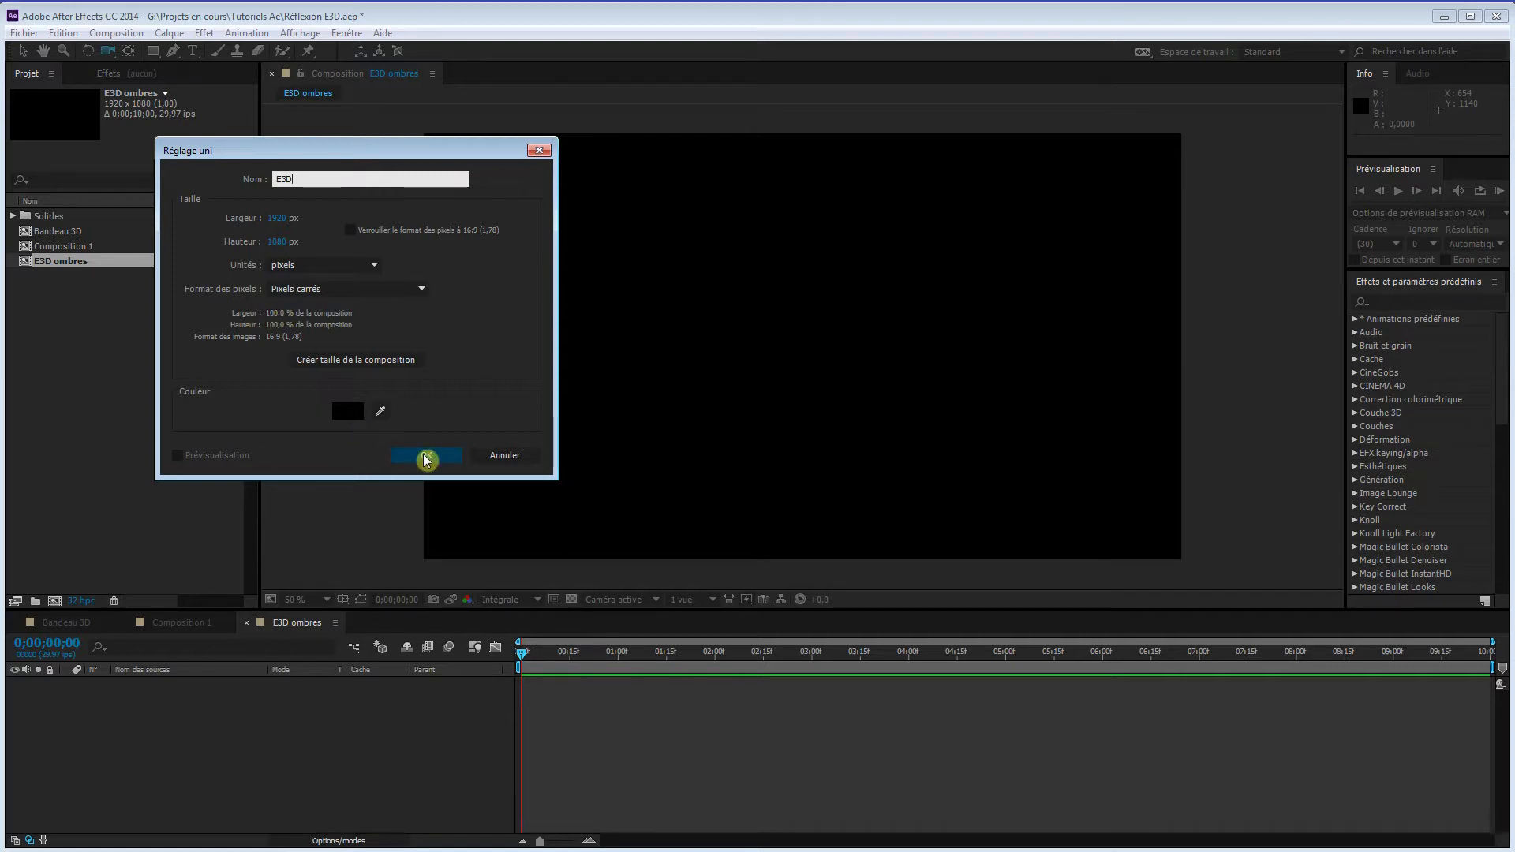
left_click(425, 460)
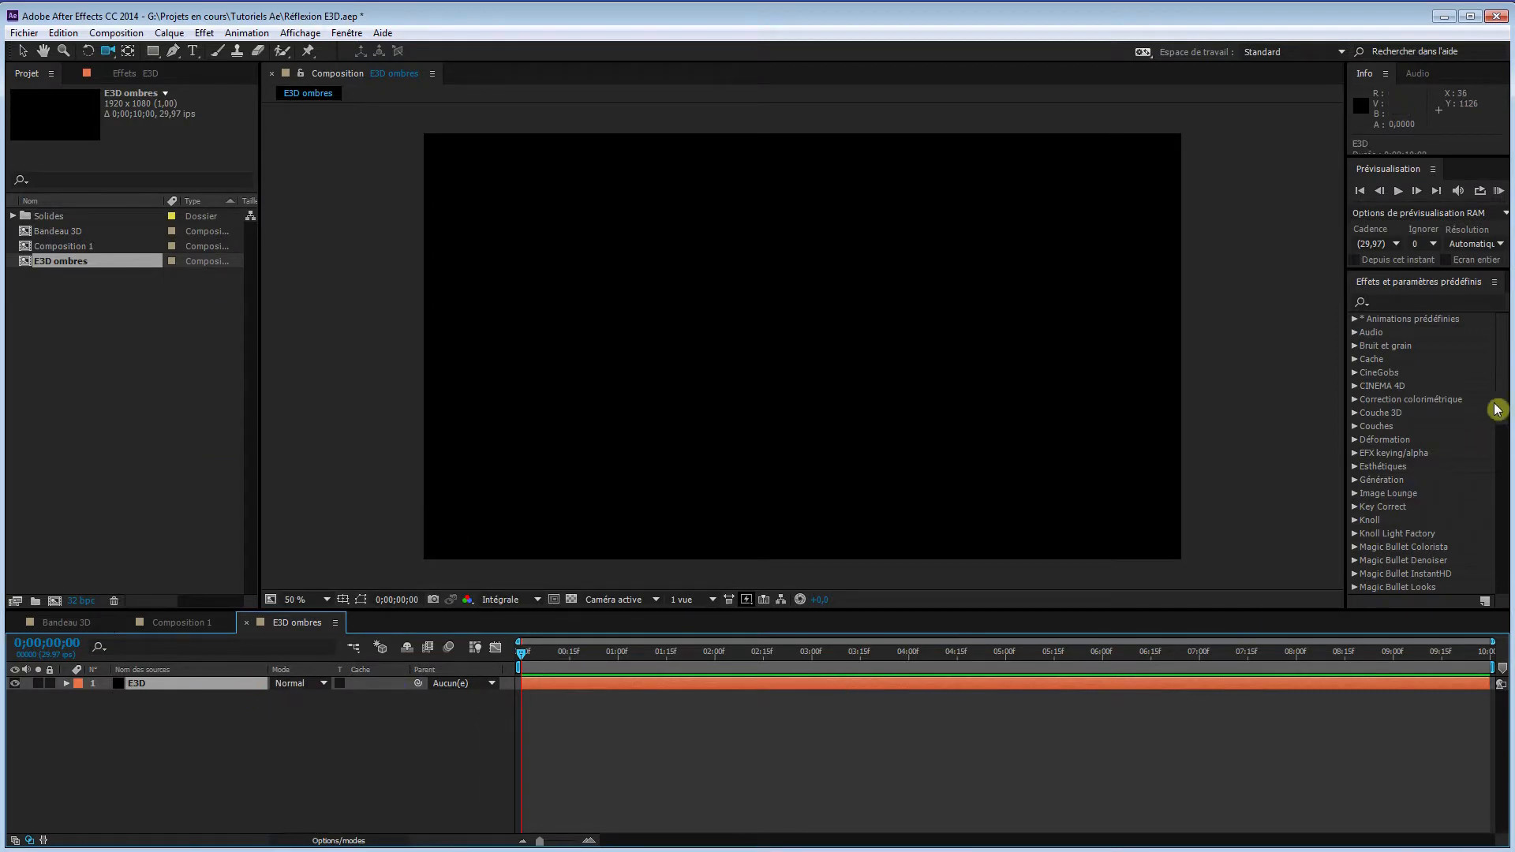
Apply the Video Copilot Element effect to the E3D solid and open its Scene Setup.
left_click_drag(1498, 376, 1496, 550)
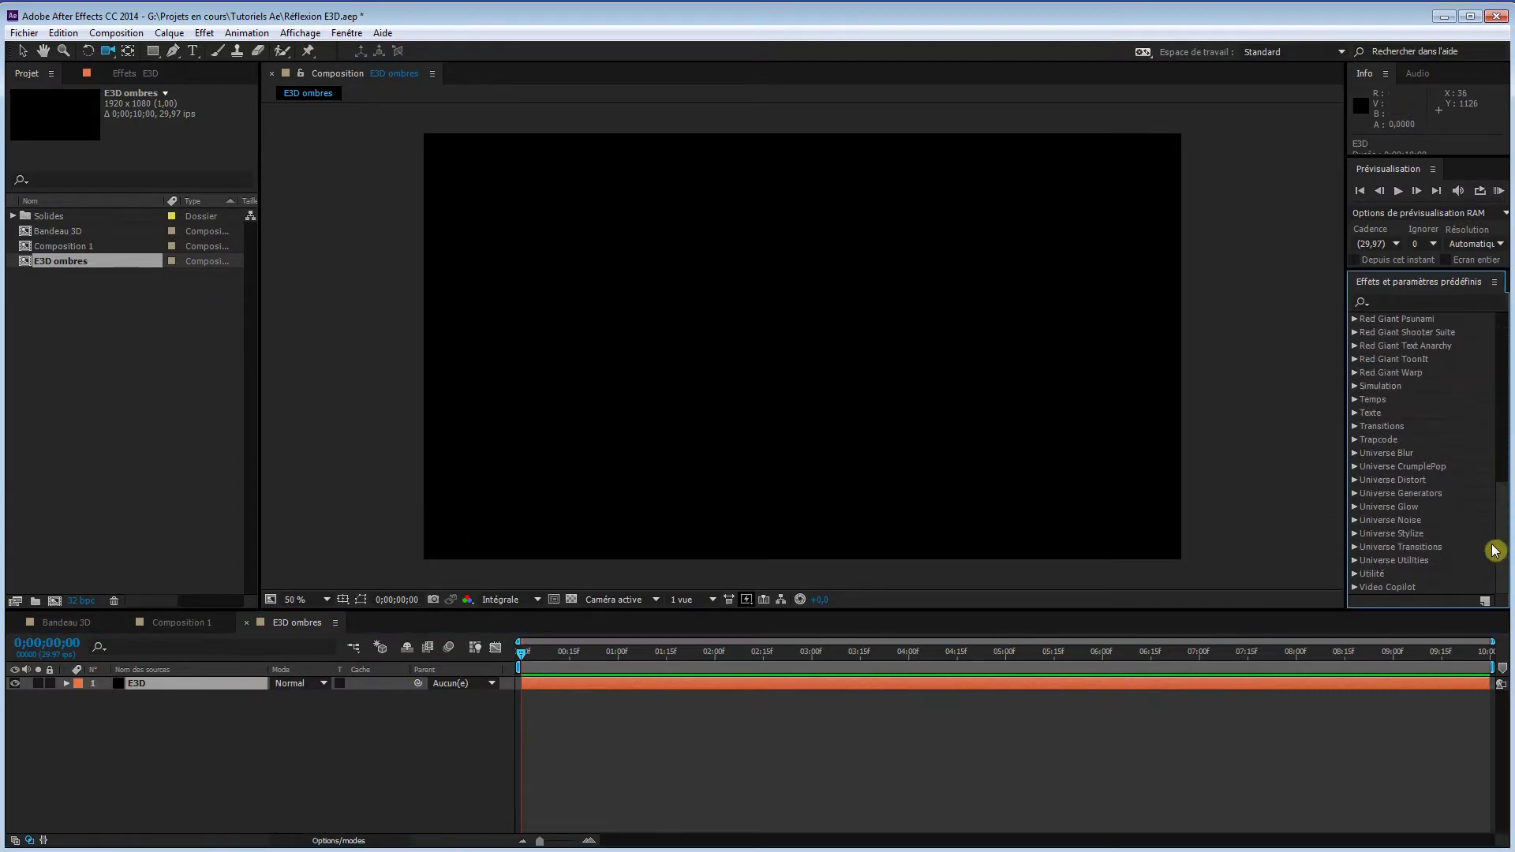
left_click(1355, 589)
left_click_drag(1395, 521, 229, 680)
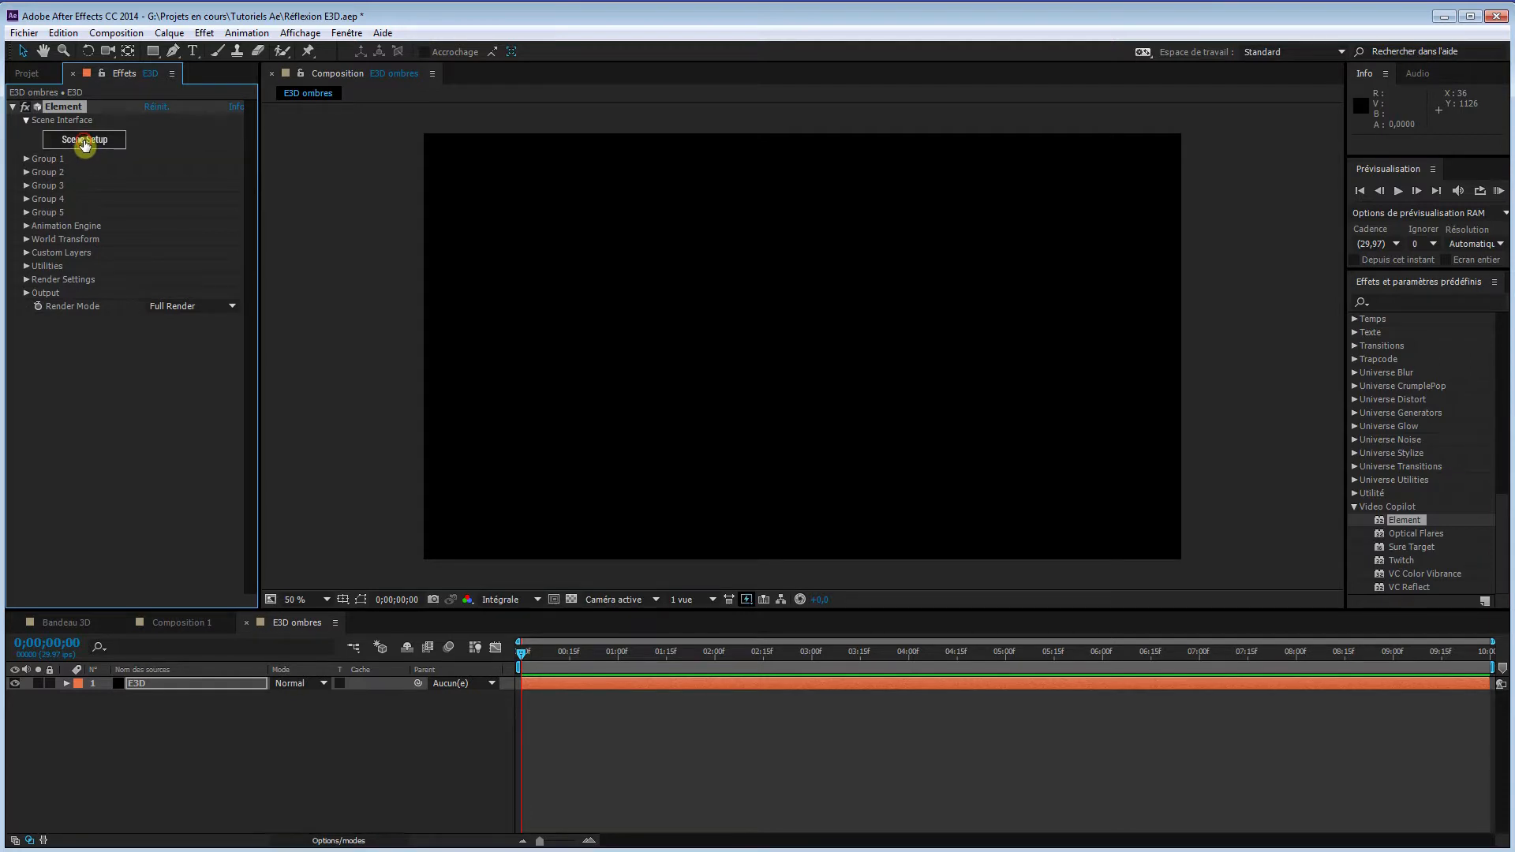
left_click(84, 142)
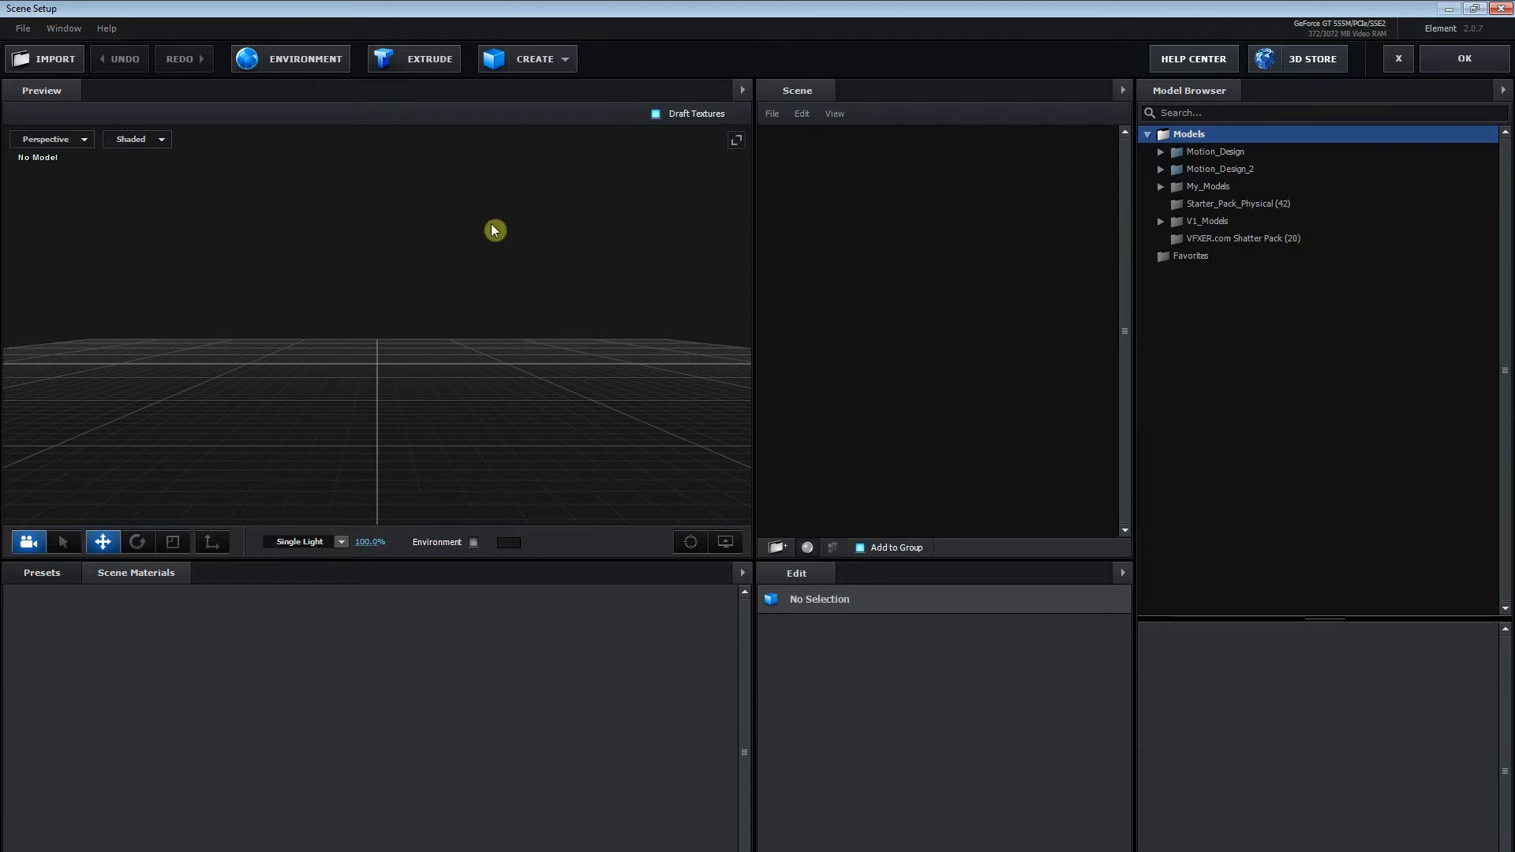
Create a plane and lower it to about -1.06 on the Y axis.
left_click(538, 71)
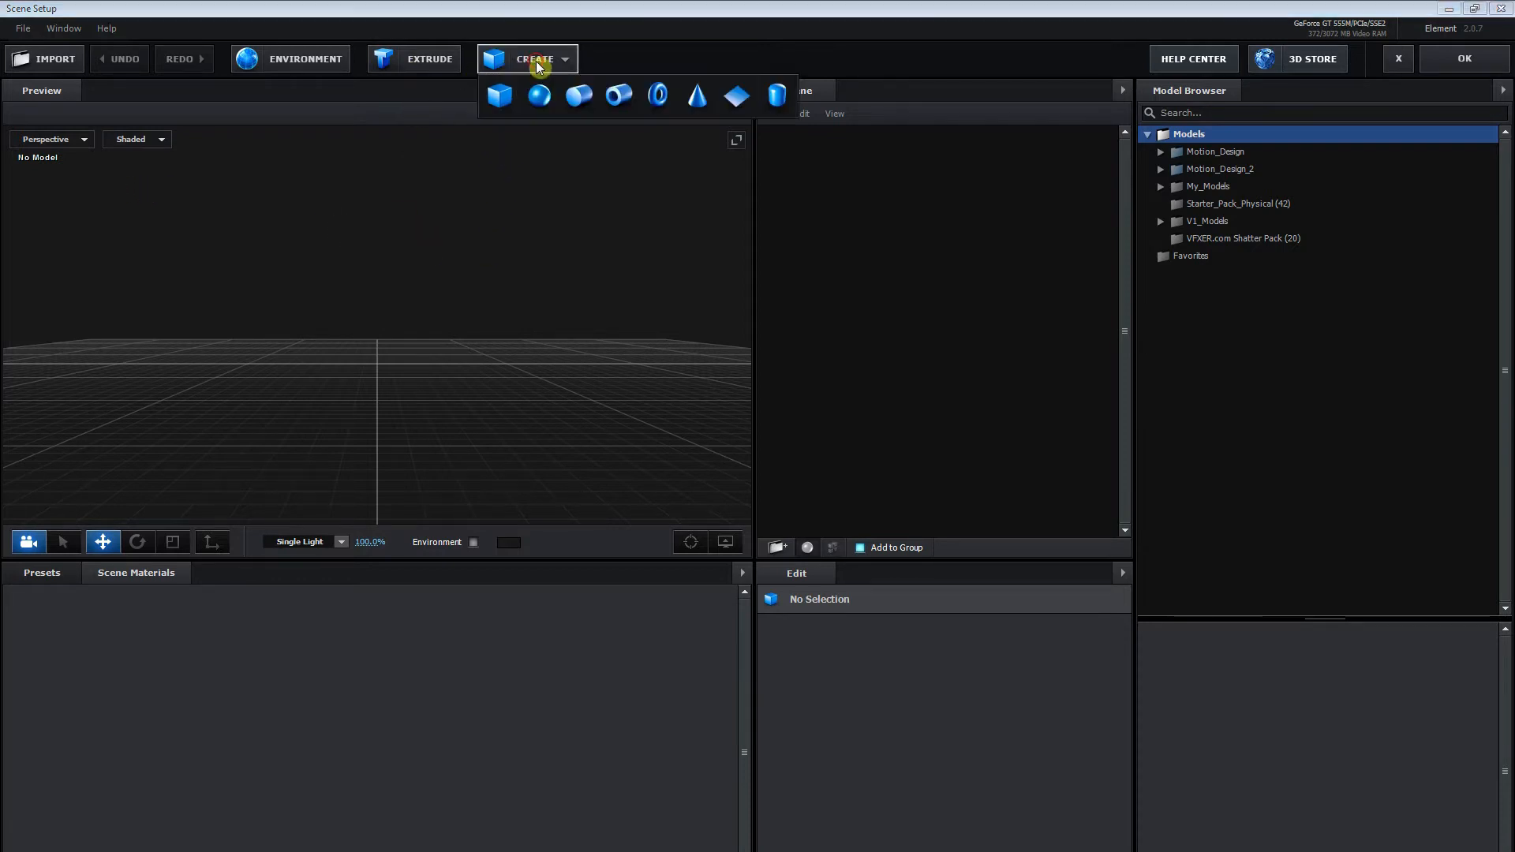
left_click(742, 93)
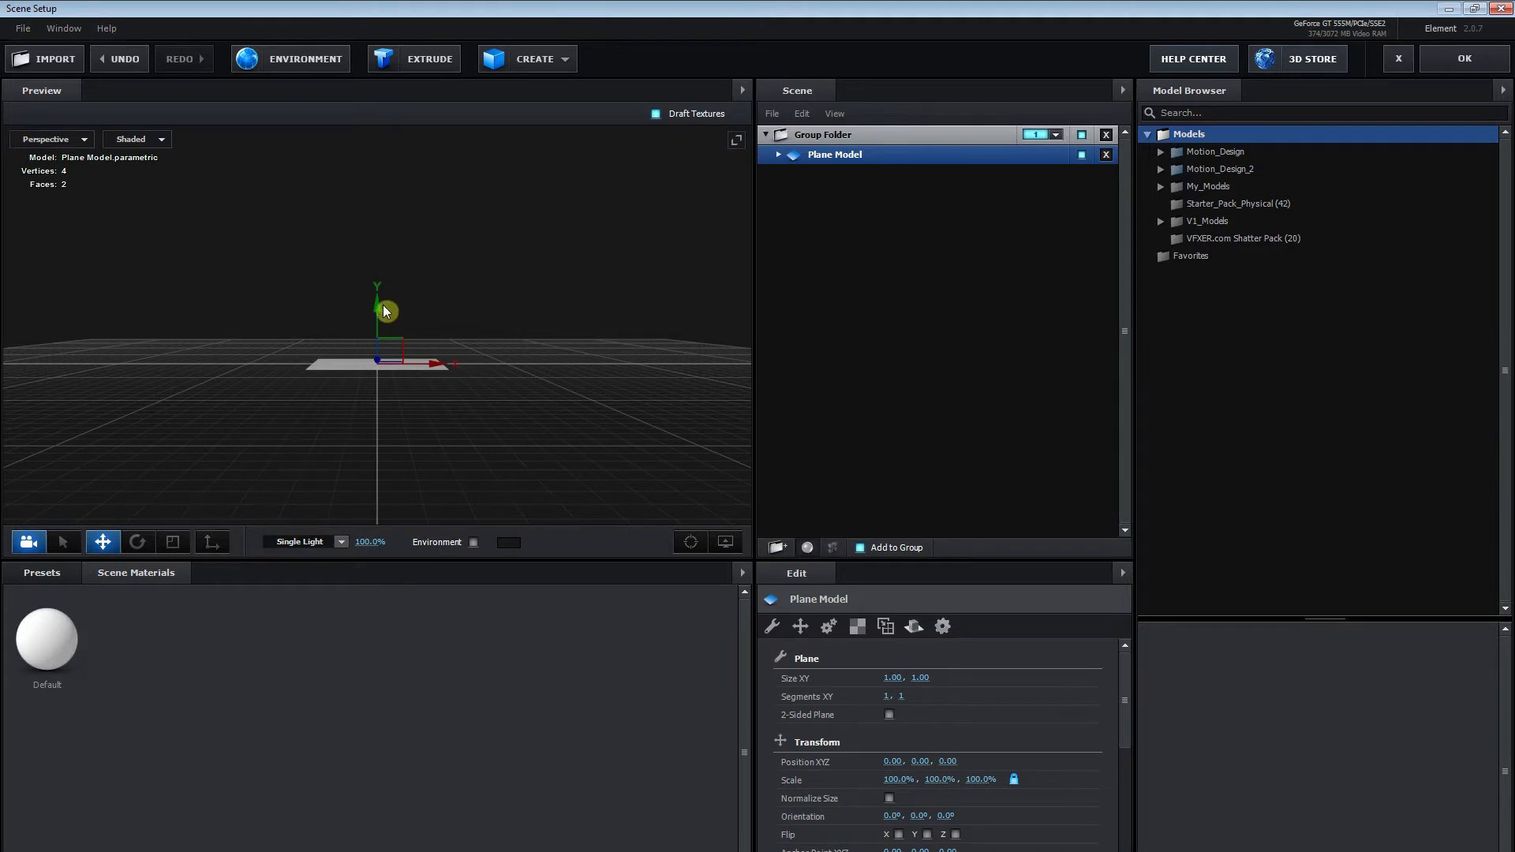
left_click_drag(380, 309, 380, 446)
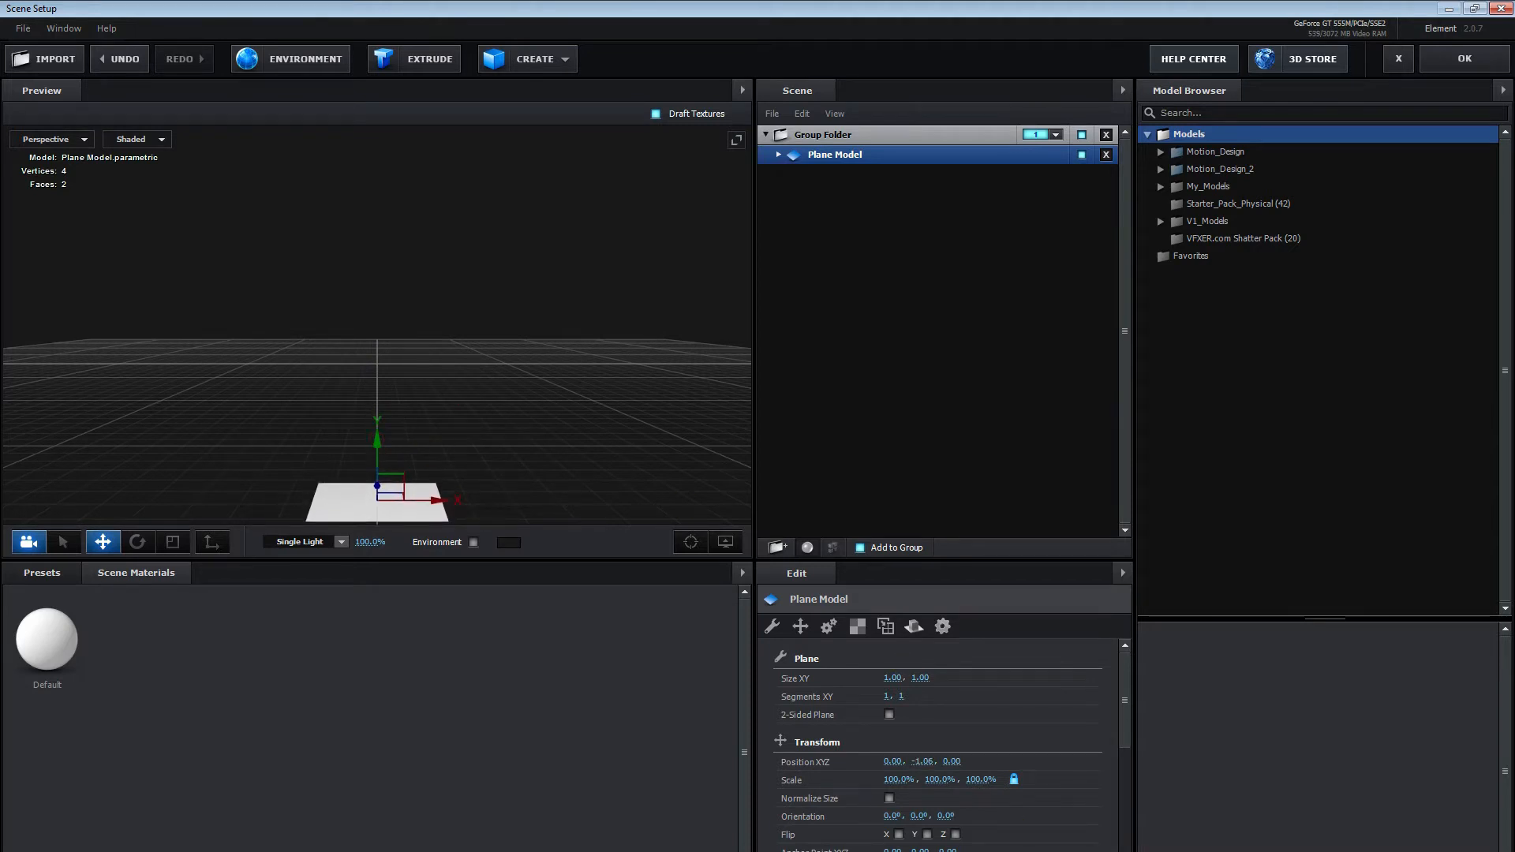
Scale the plane uniformly to 4000% to form a large ground.
left_click(981, 780)
type("40")
key("Return")
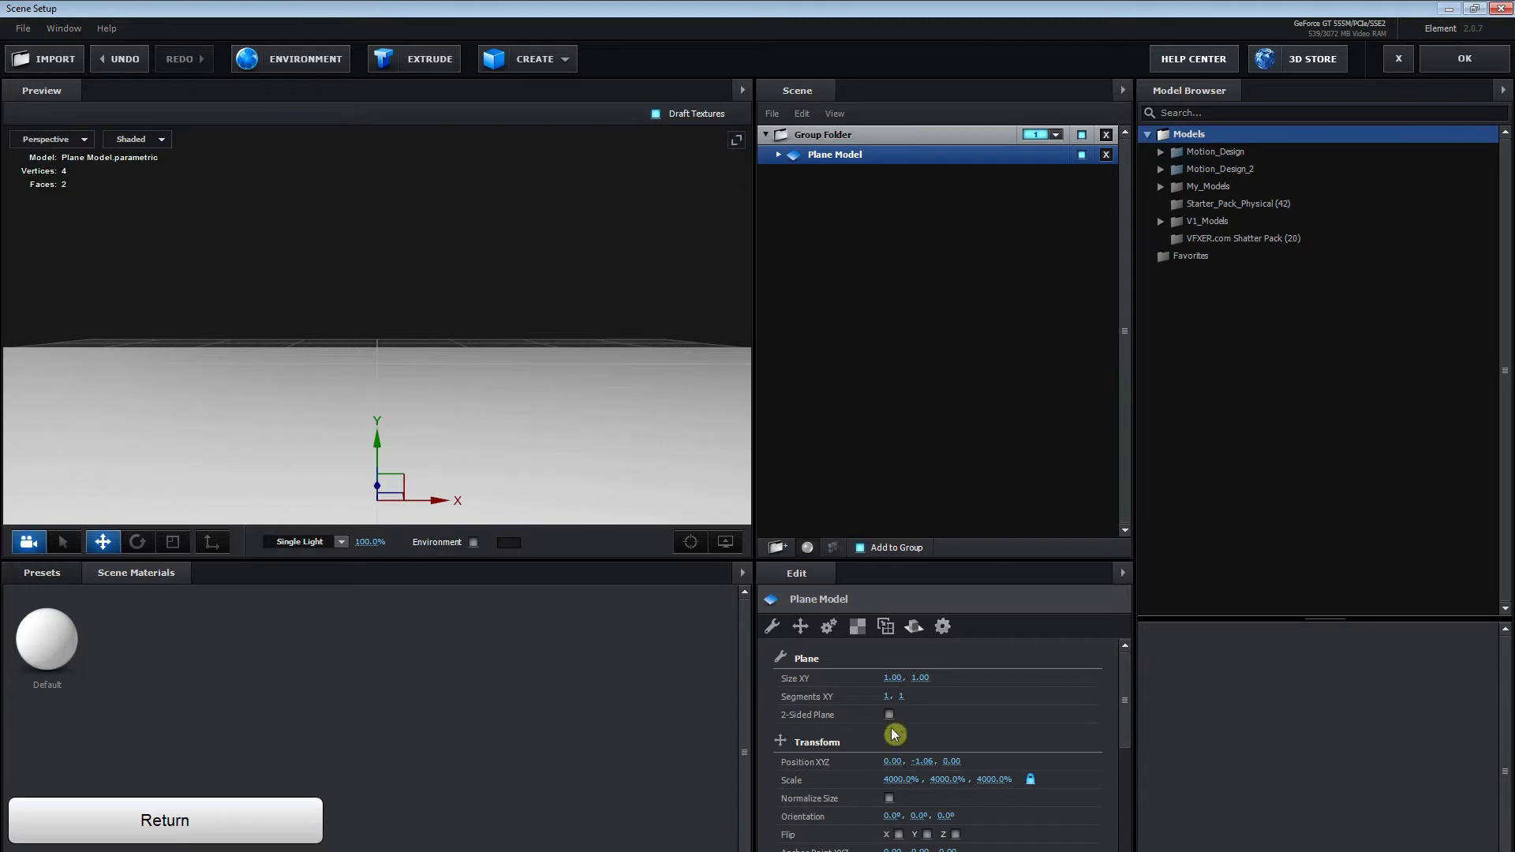
Create a box above the ground plane and move it to about 1.57 on the X axis.
scroll(475, 438, "down", 3)
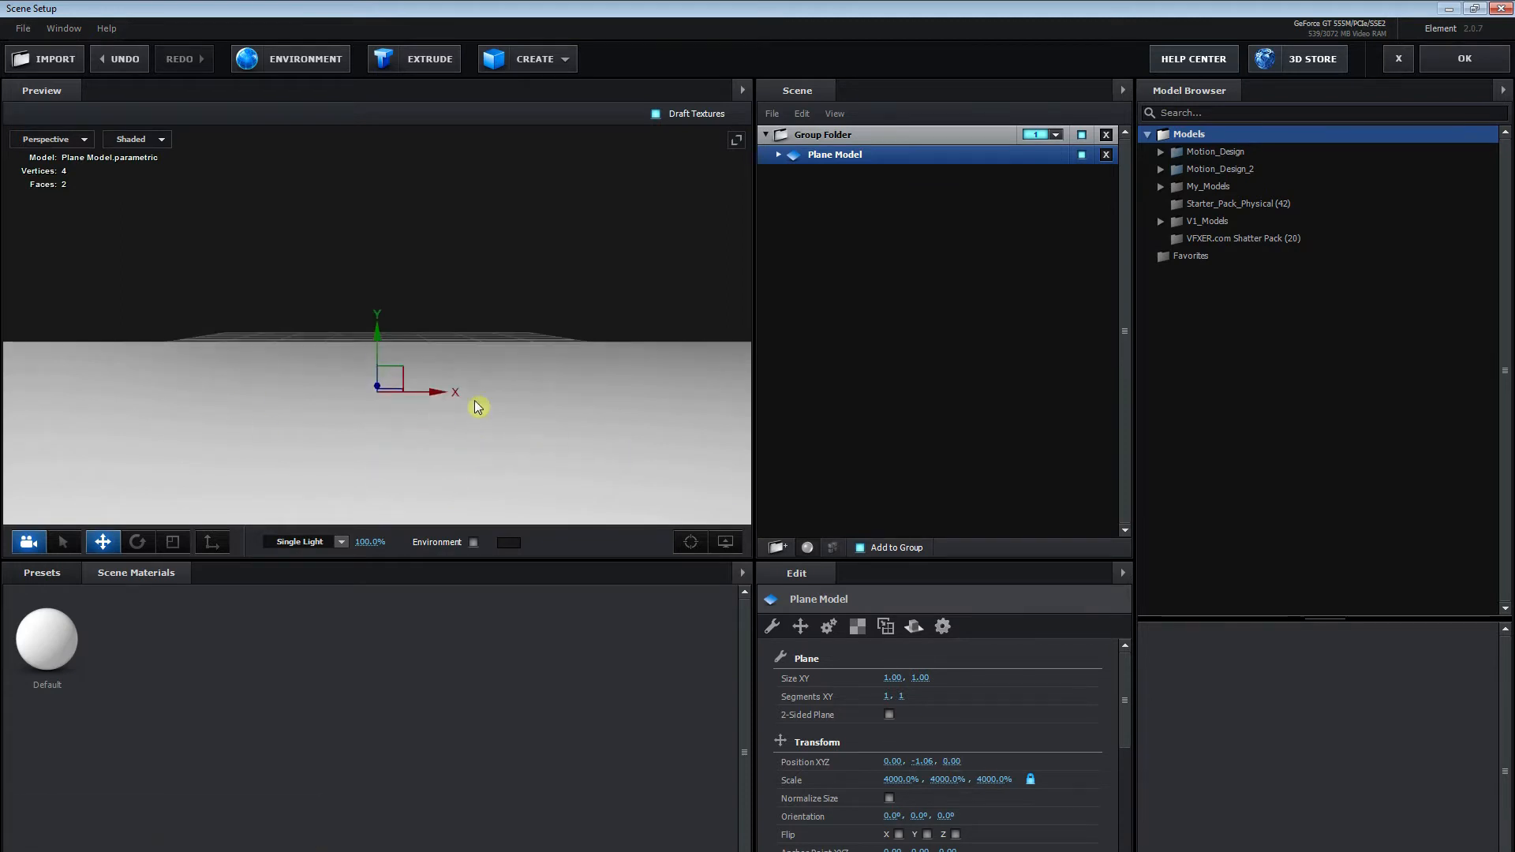
scroll(501, 440, "up", 3)
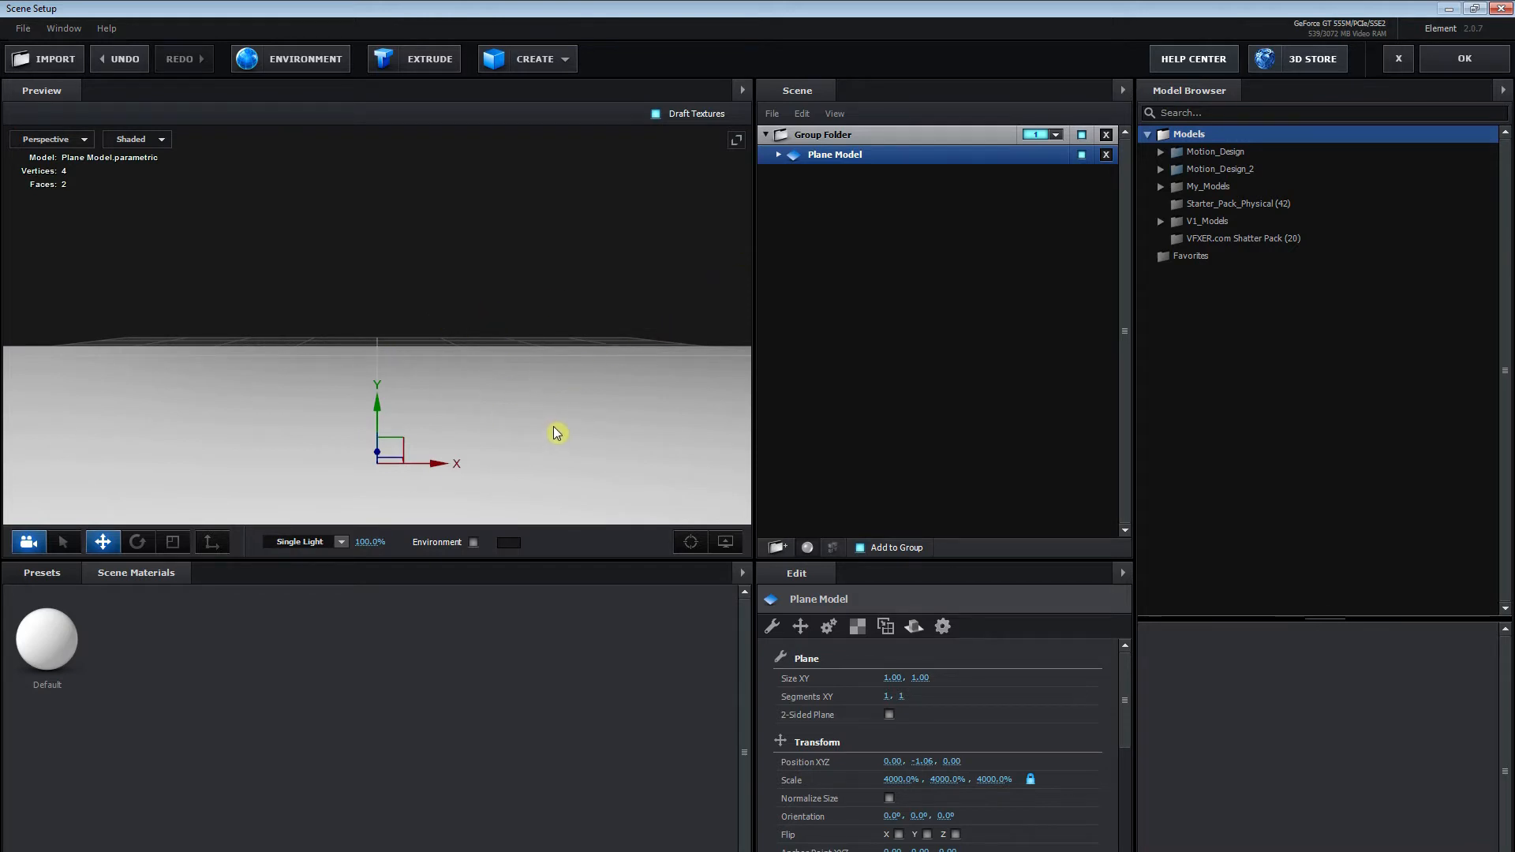
scroll(556, 433, "down", 3)
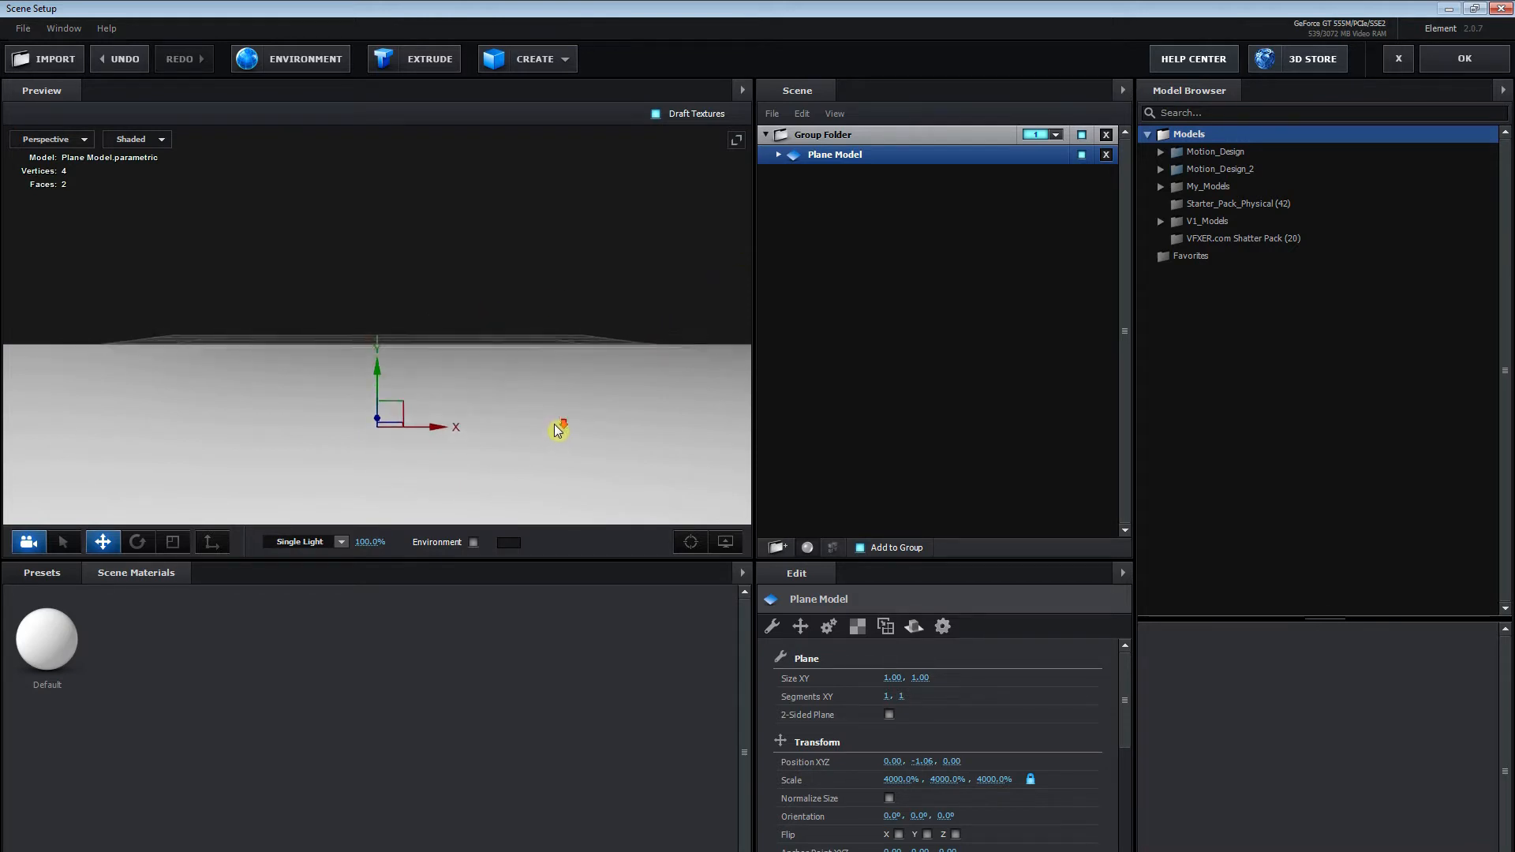
scroll(558, 430, "up", 2)
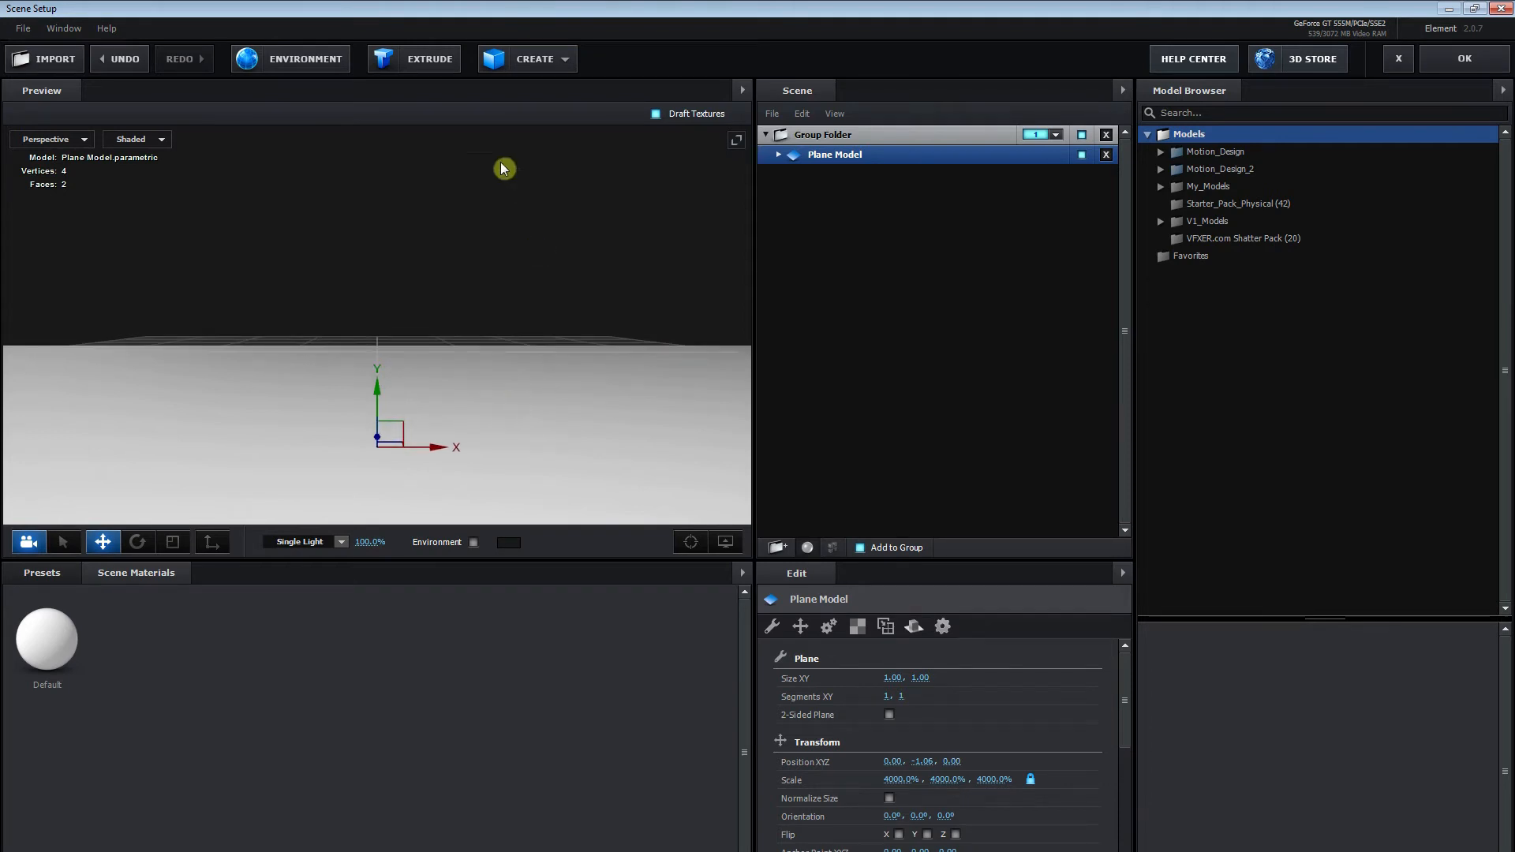
left_click(530, 59)
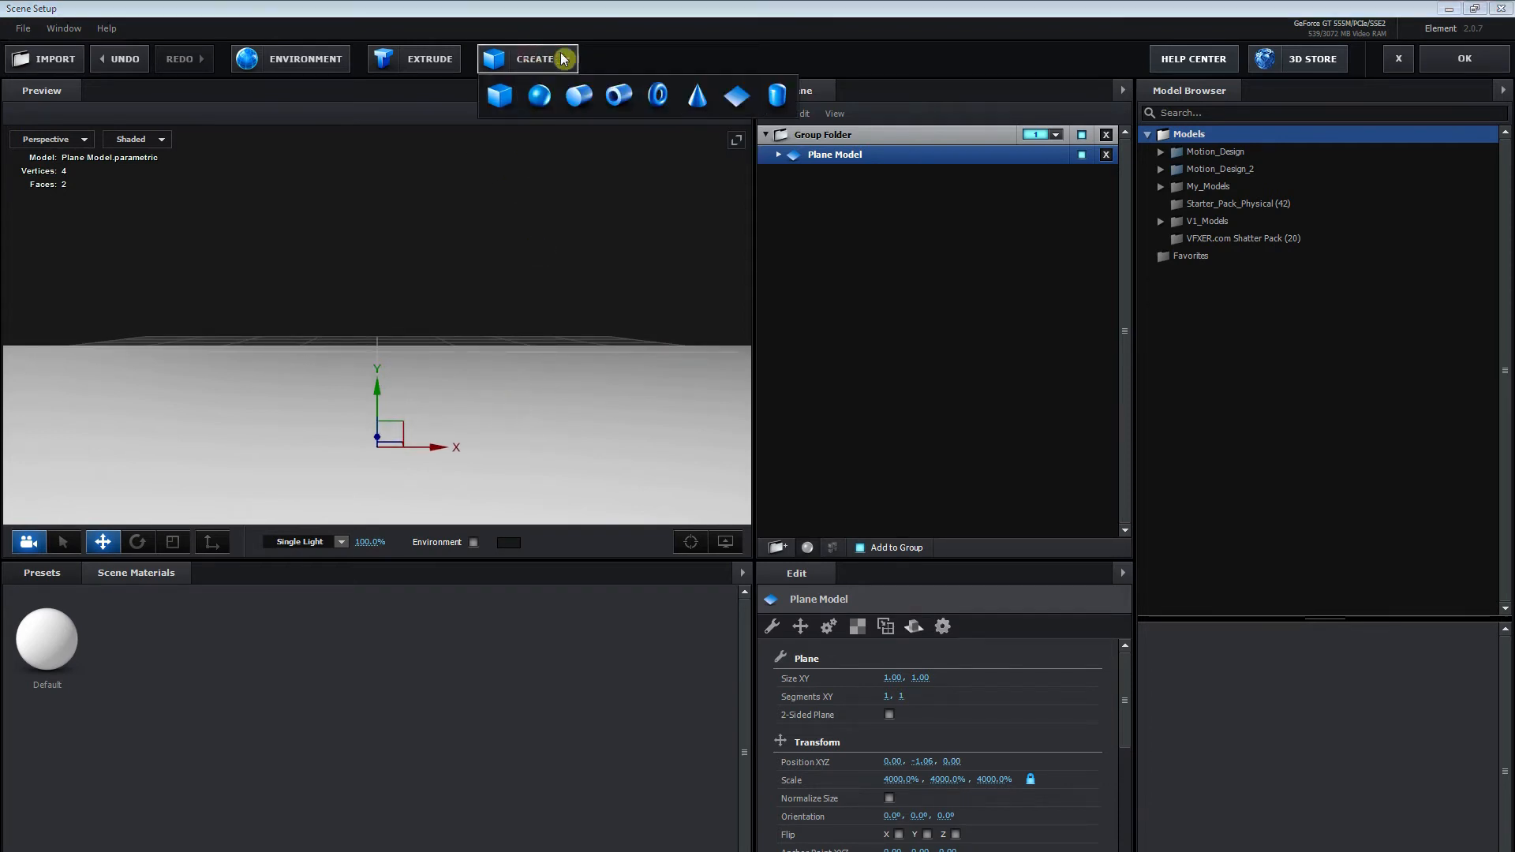
left_click(504, 98)
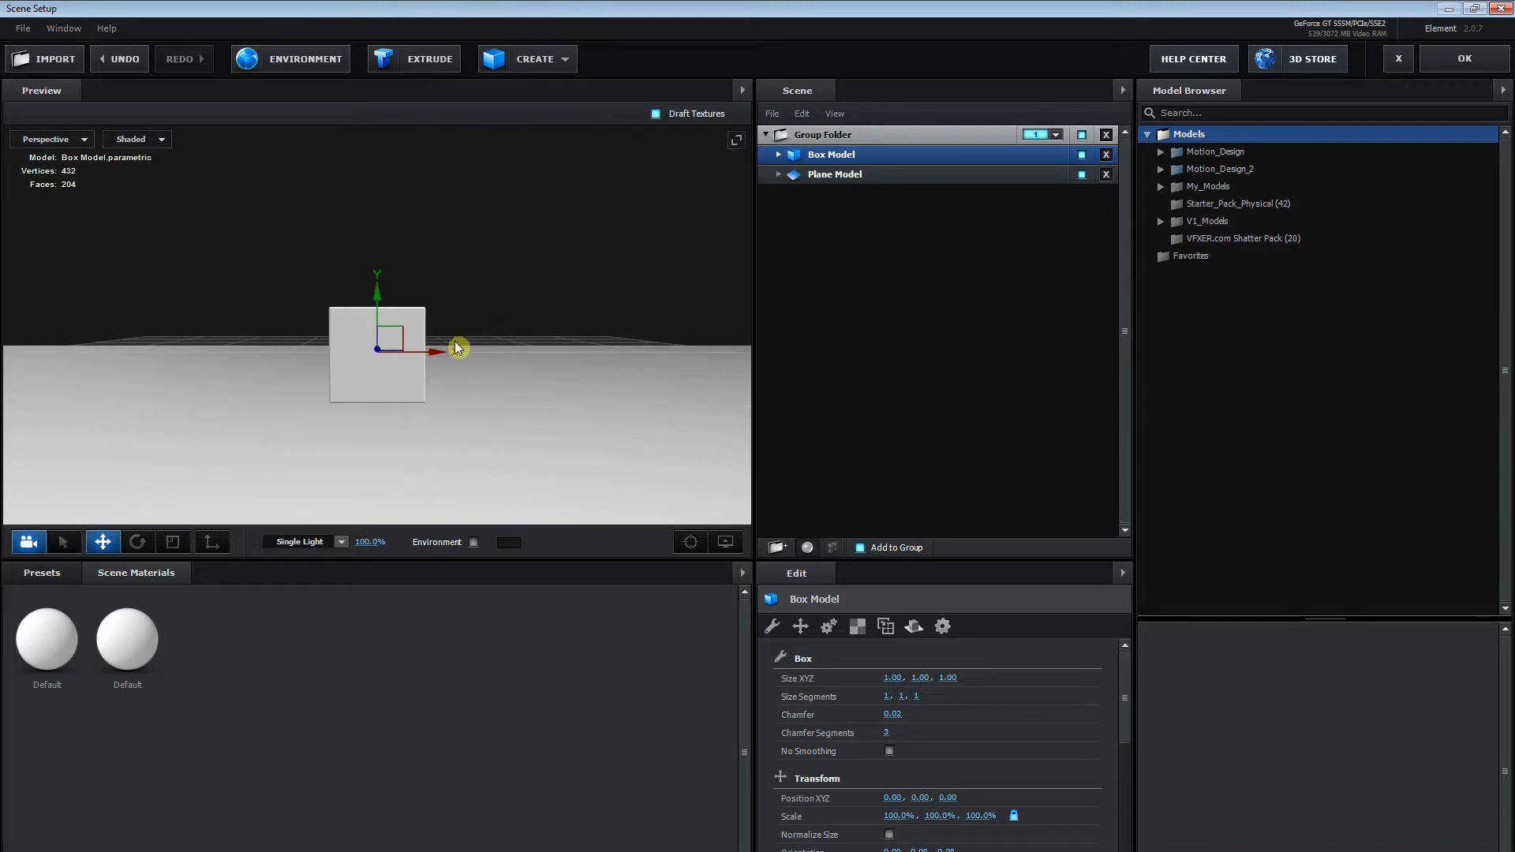
left_click_drag(438, 359, 582, 359)
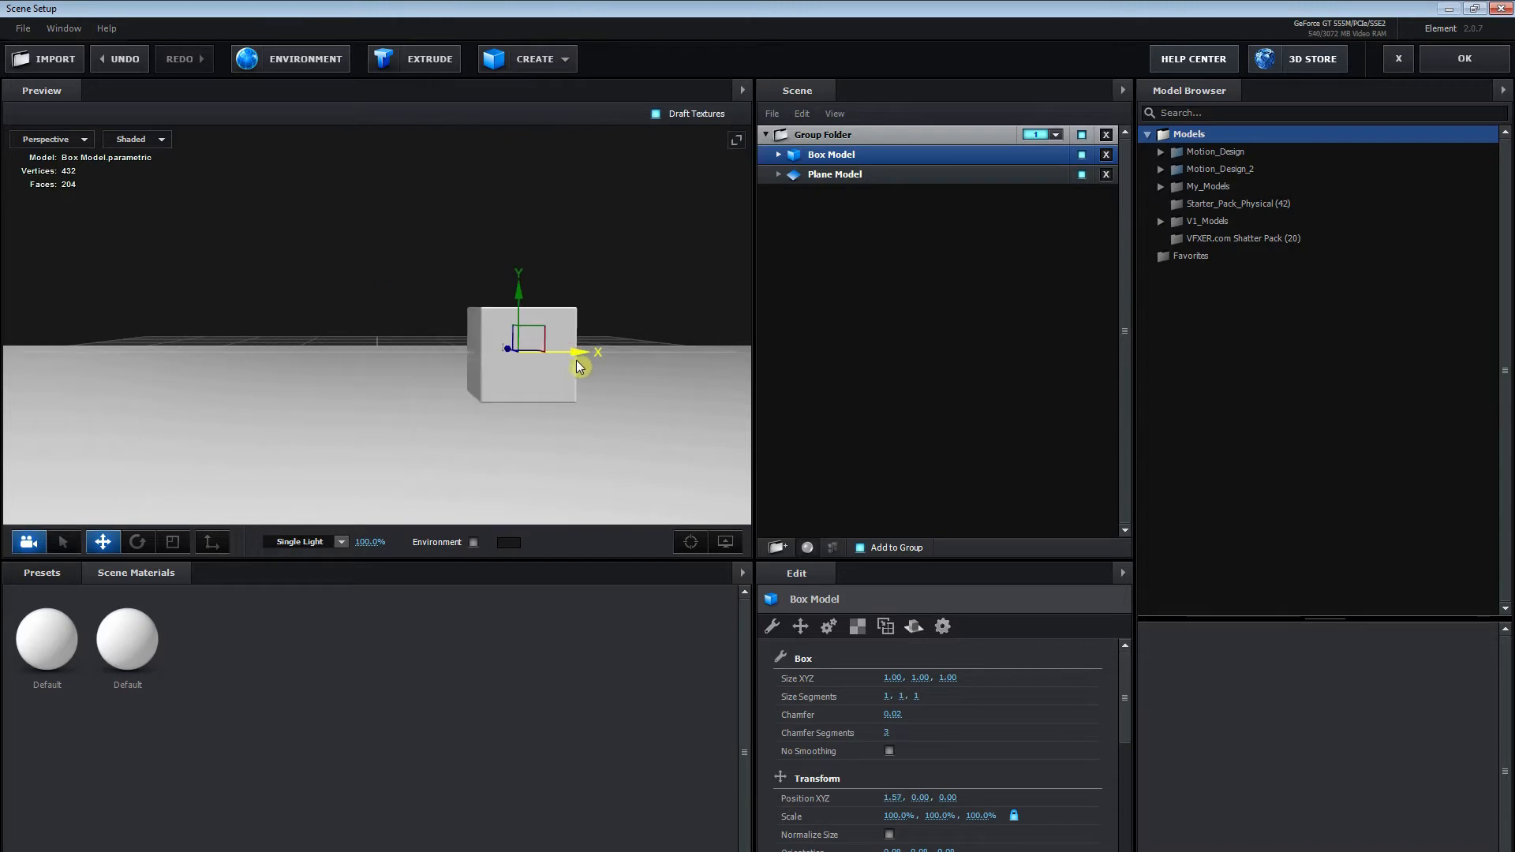
Add a sphere placed at about -1.12 on the X axis and shift the box to about 1.08 on X.
left_click(527, 69)
left_click(539, 95)
left_click_drag(433, 352, 323, 356)
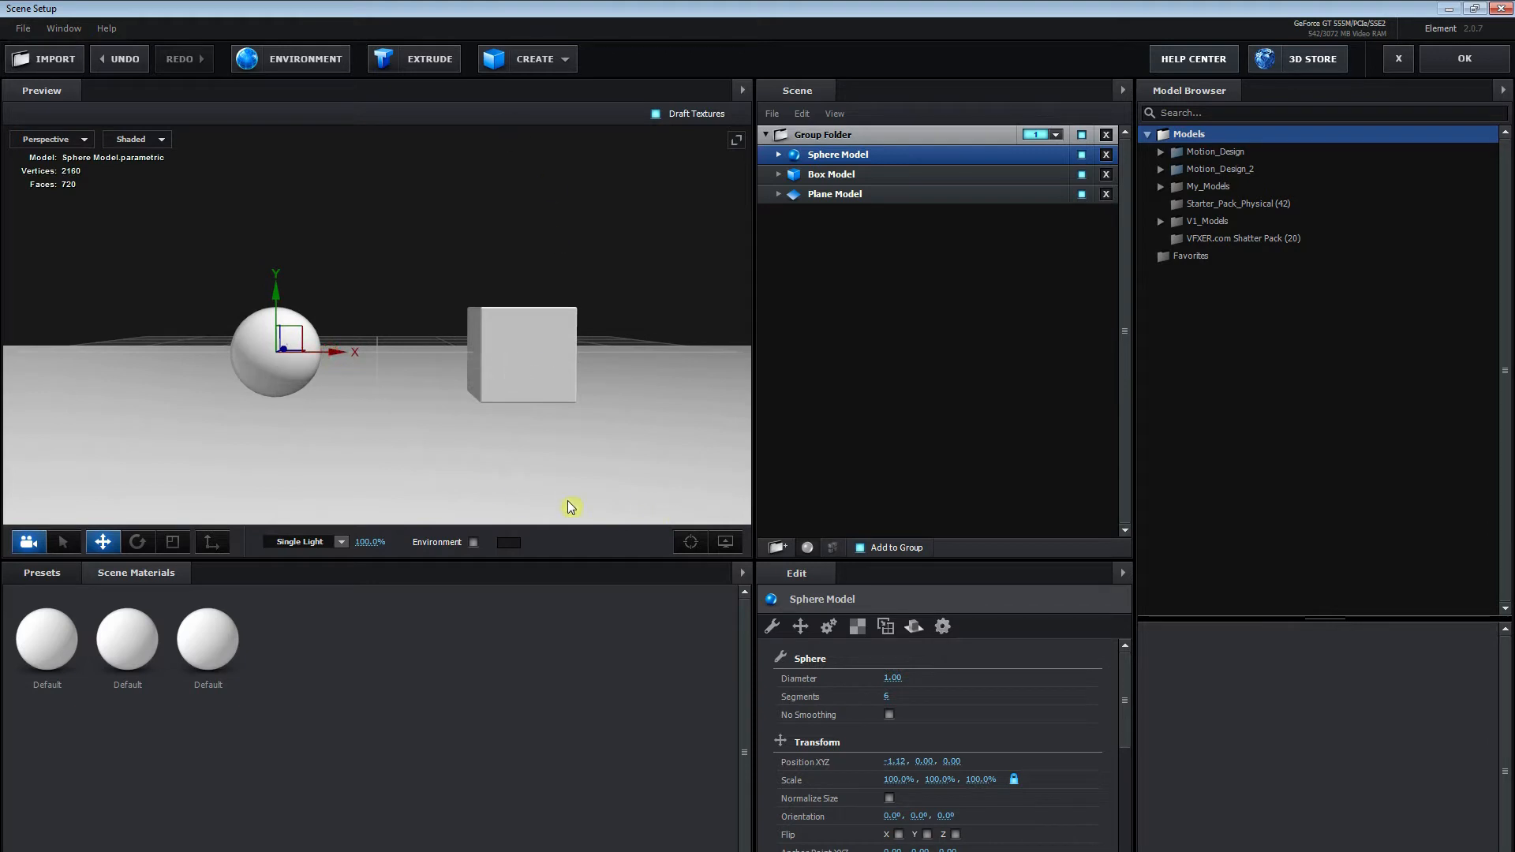
left_click(846, 178)
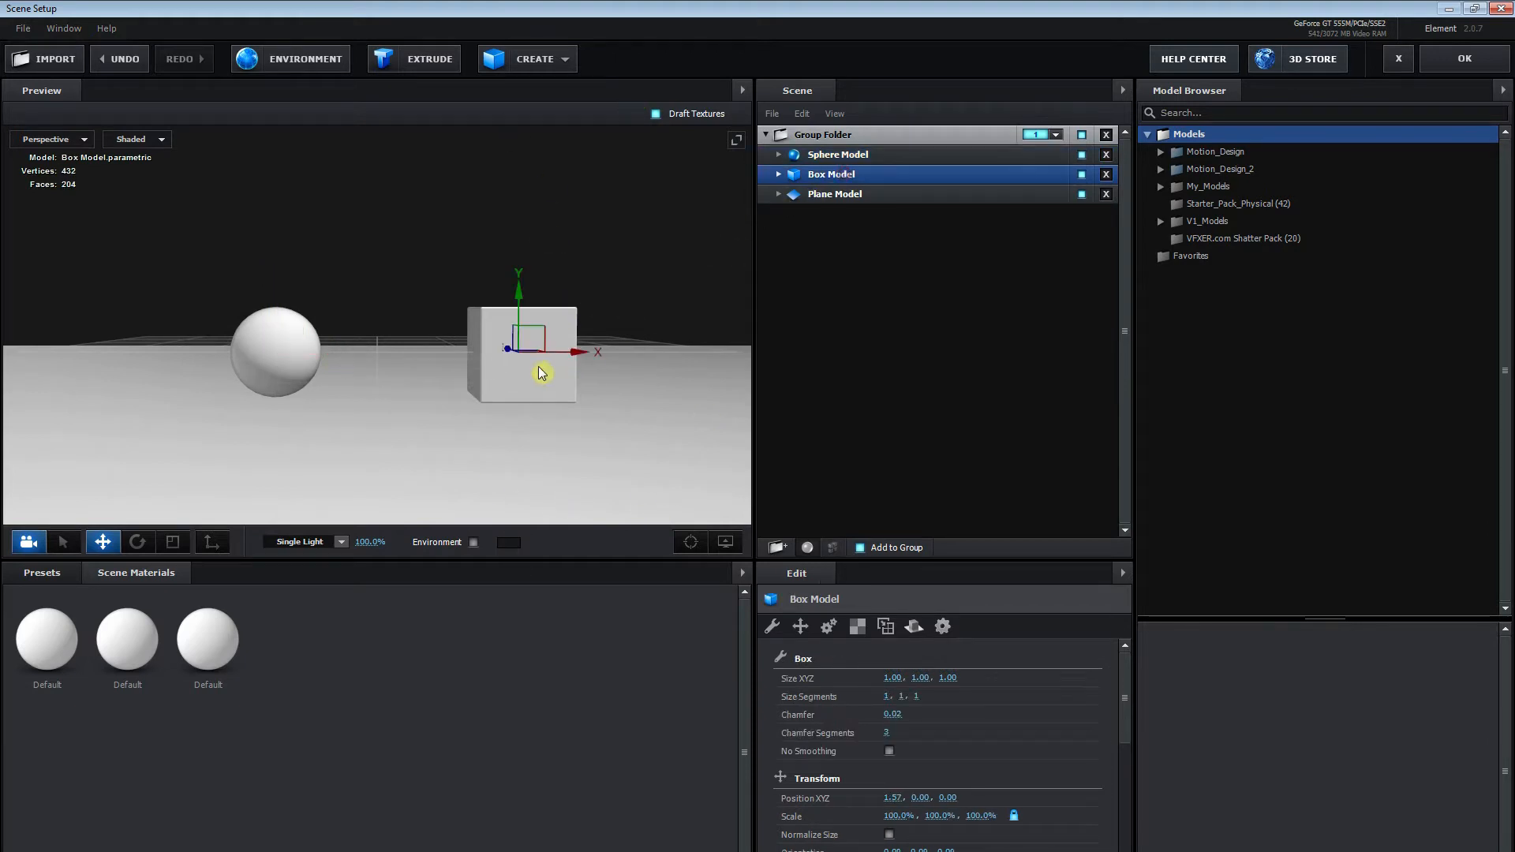
left_click_drag(585, 355, 544, 361)
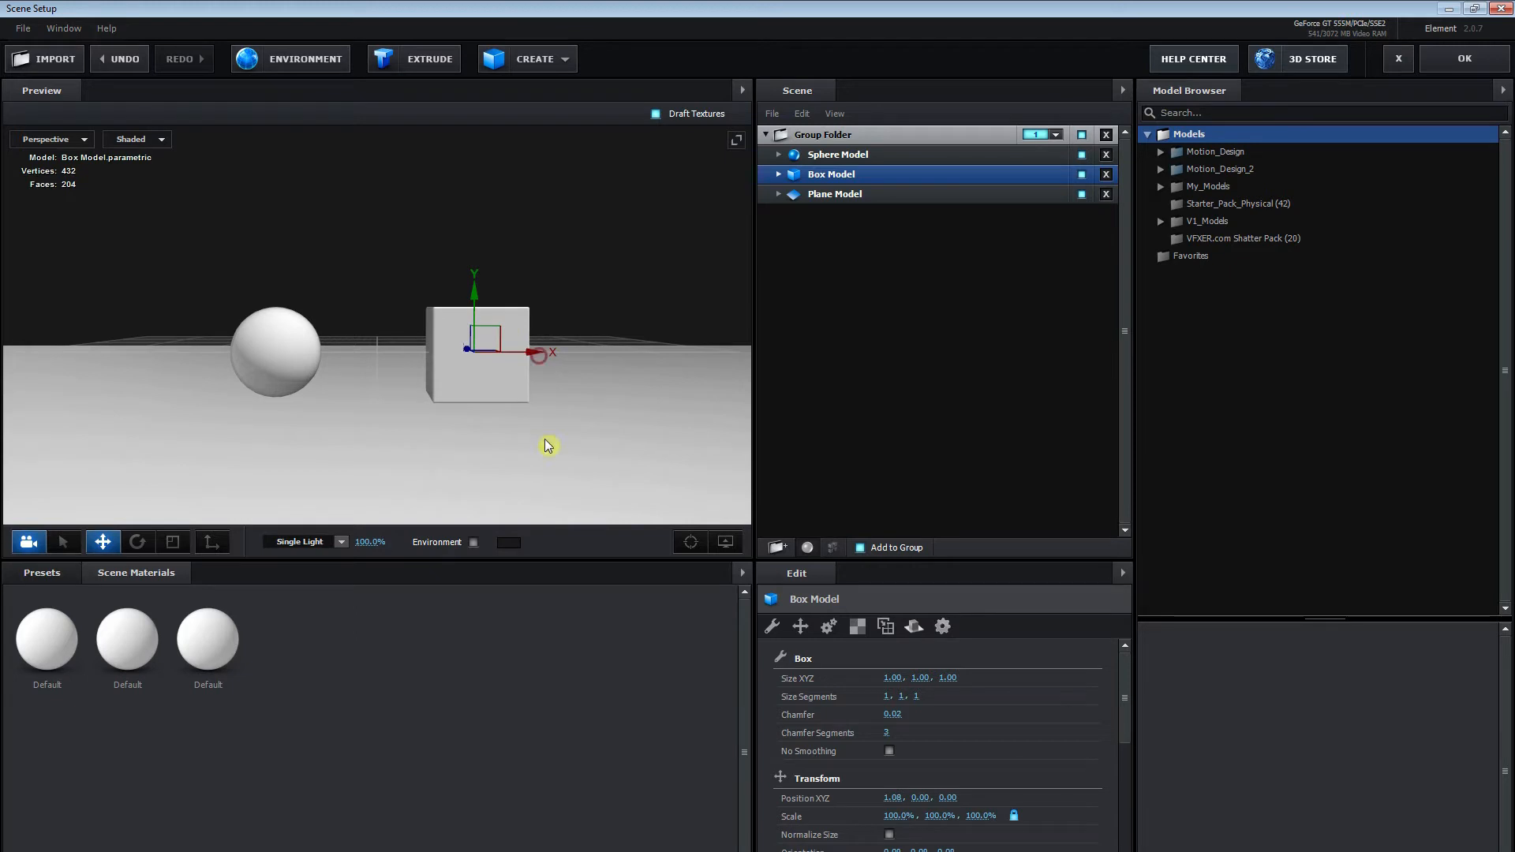
Set the diffuse color of the box's default material to dark blue, hex 21389E.
left_click(56, 580)
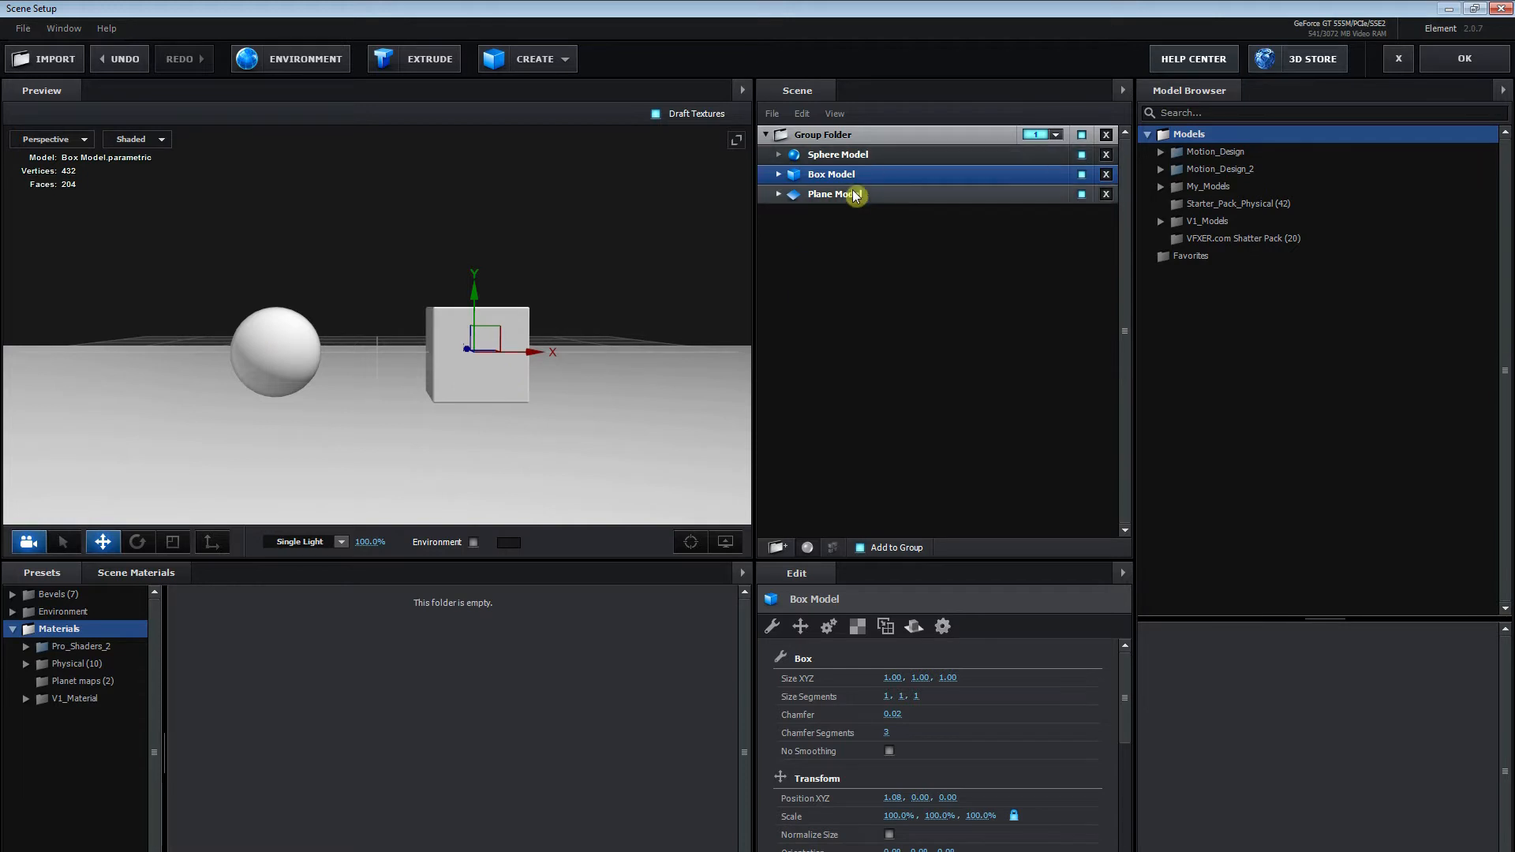
left_click(780, 174)
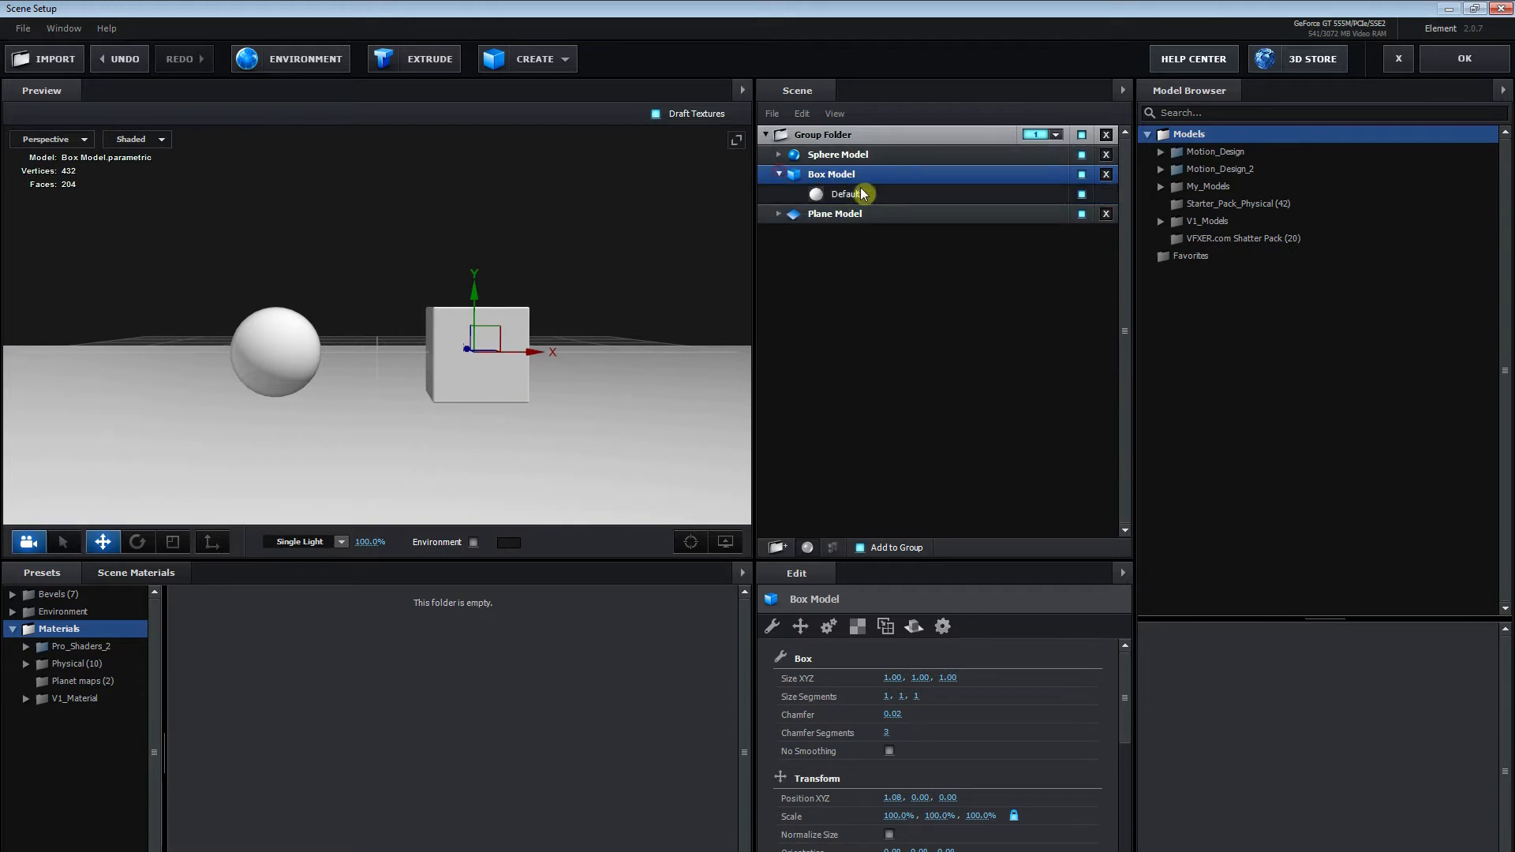
left_click(868, 193)
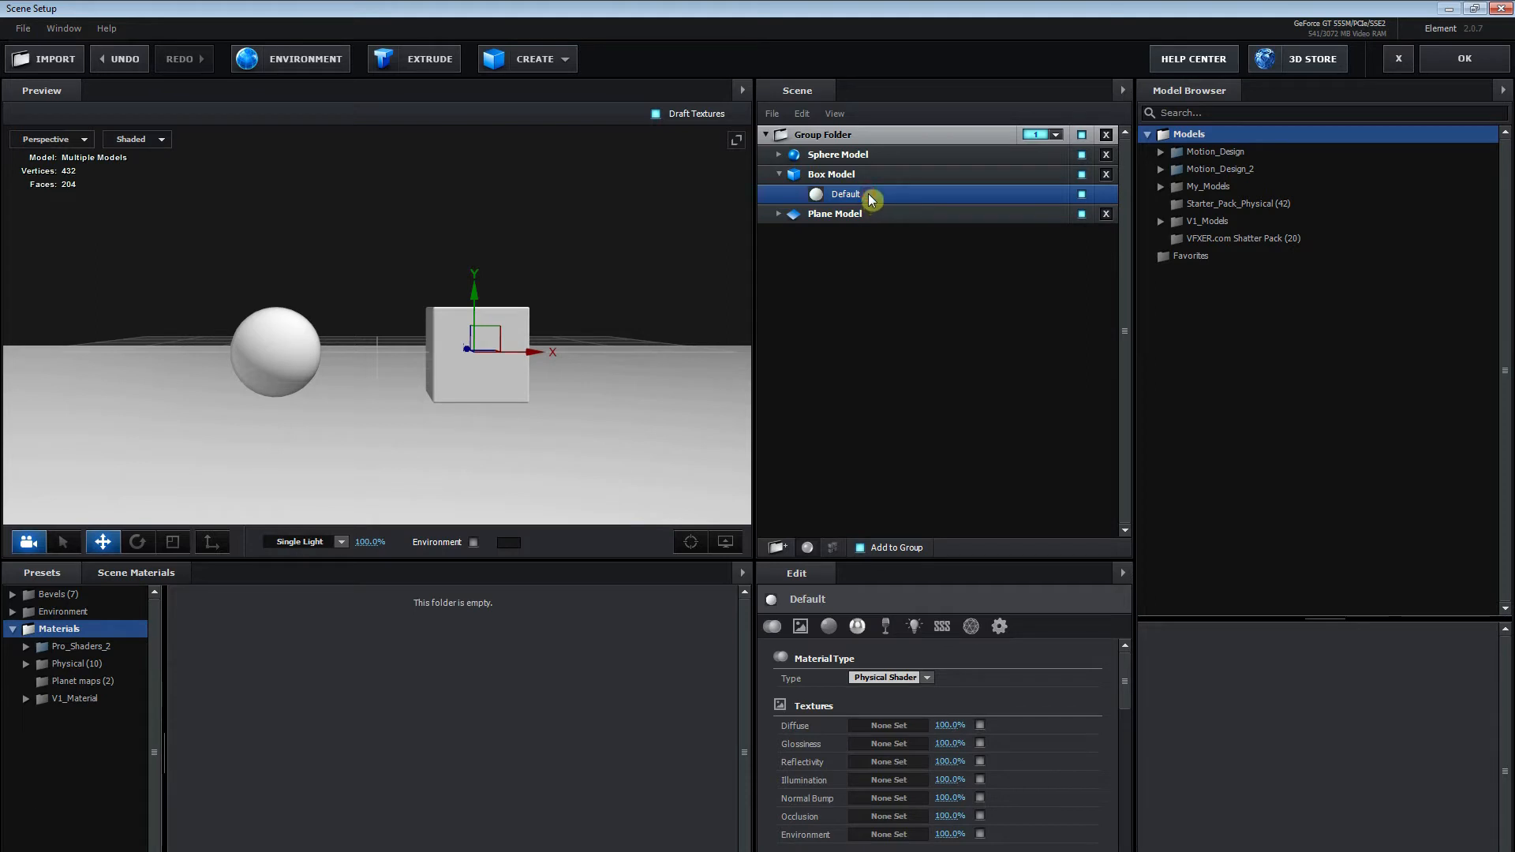
scroll(917, 619, "down", 3)
scroll(919, 631, "up", 3)
scroll(951, 701, "down", 4)
left_click(895, 718)
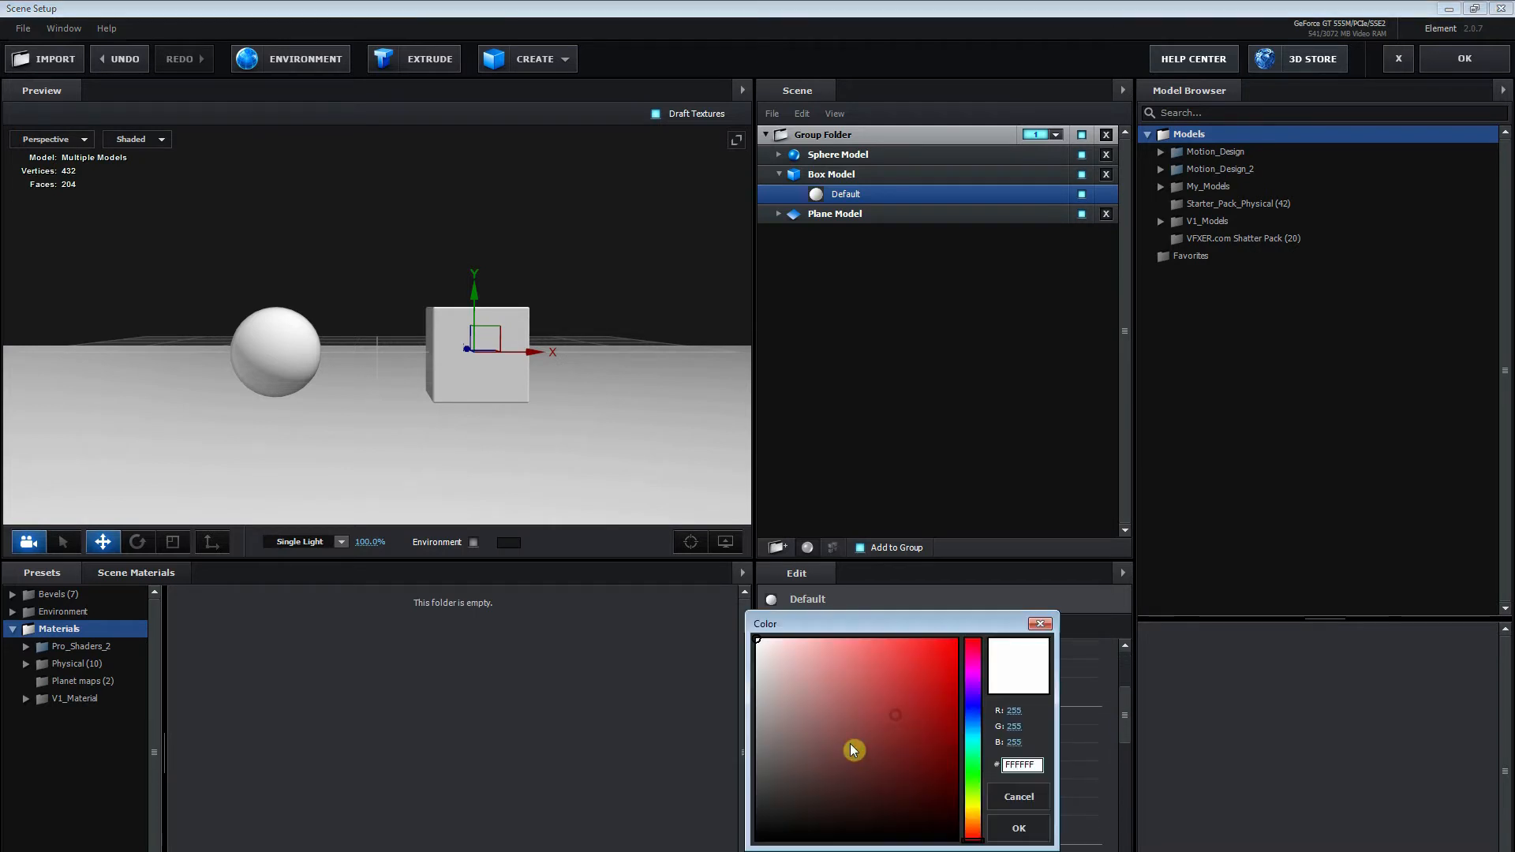
left_click(973, 713)
left_click(878, 691)
mouse_move(880, 693)
left_mouse_down()
mouse_move(920, 731)
mouse_move(906, 698)
mouse_move(916, 714)
left_mouse_up()
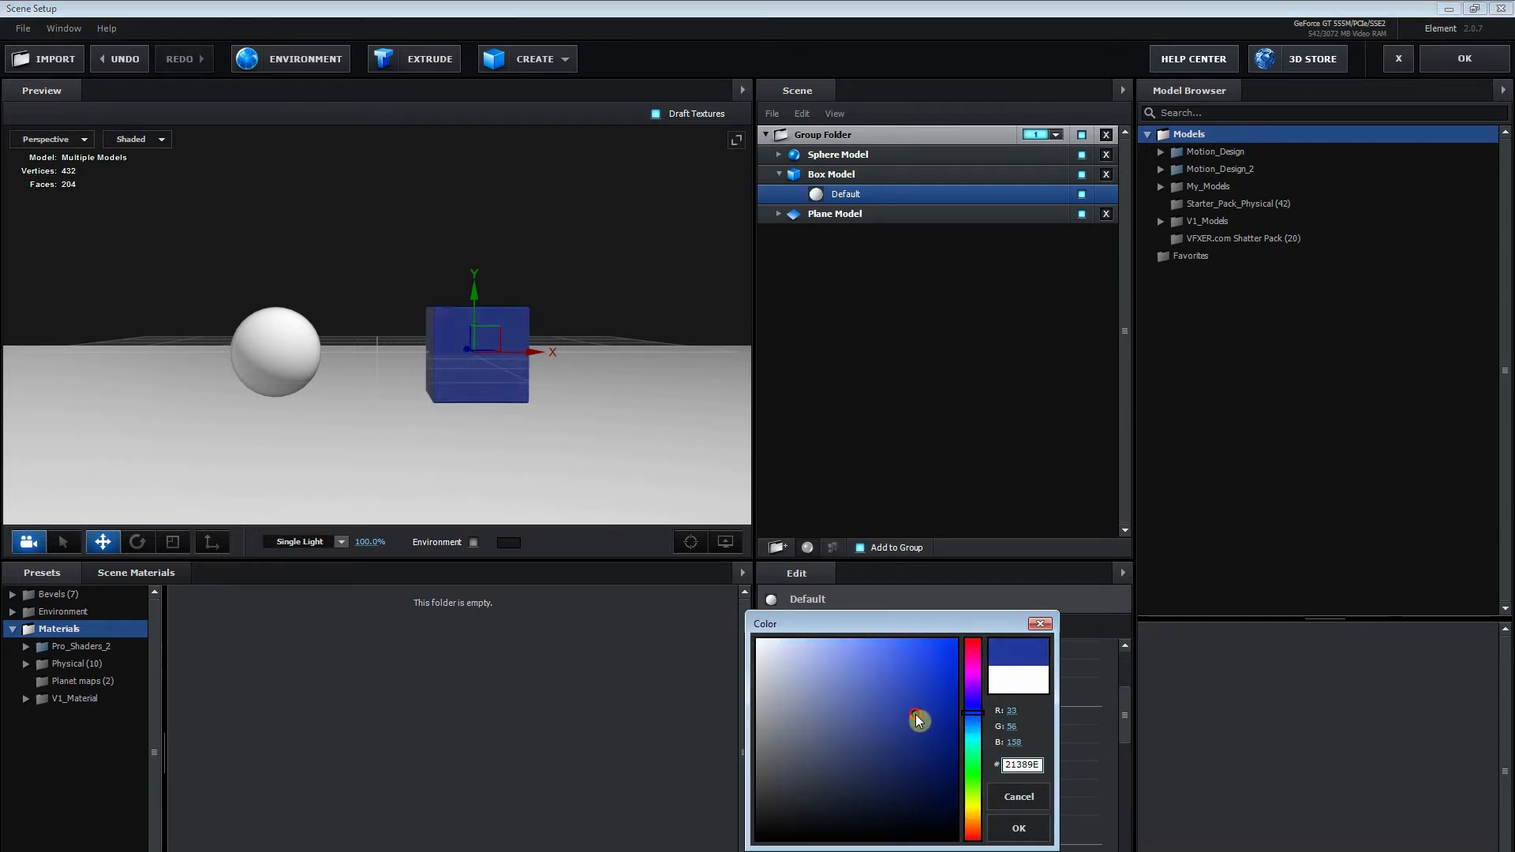
left_click(1019, 829)
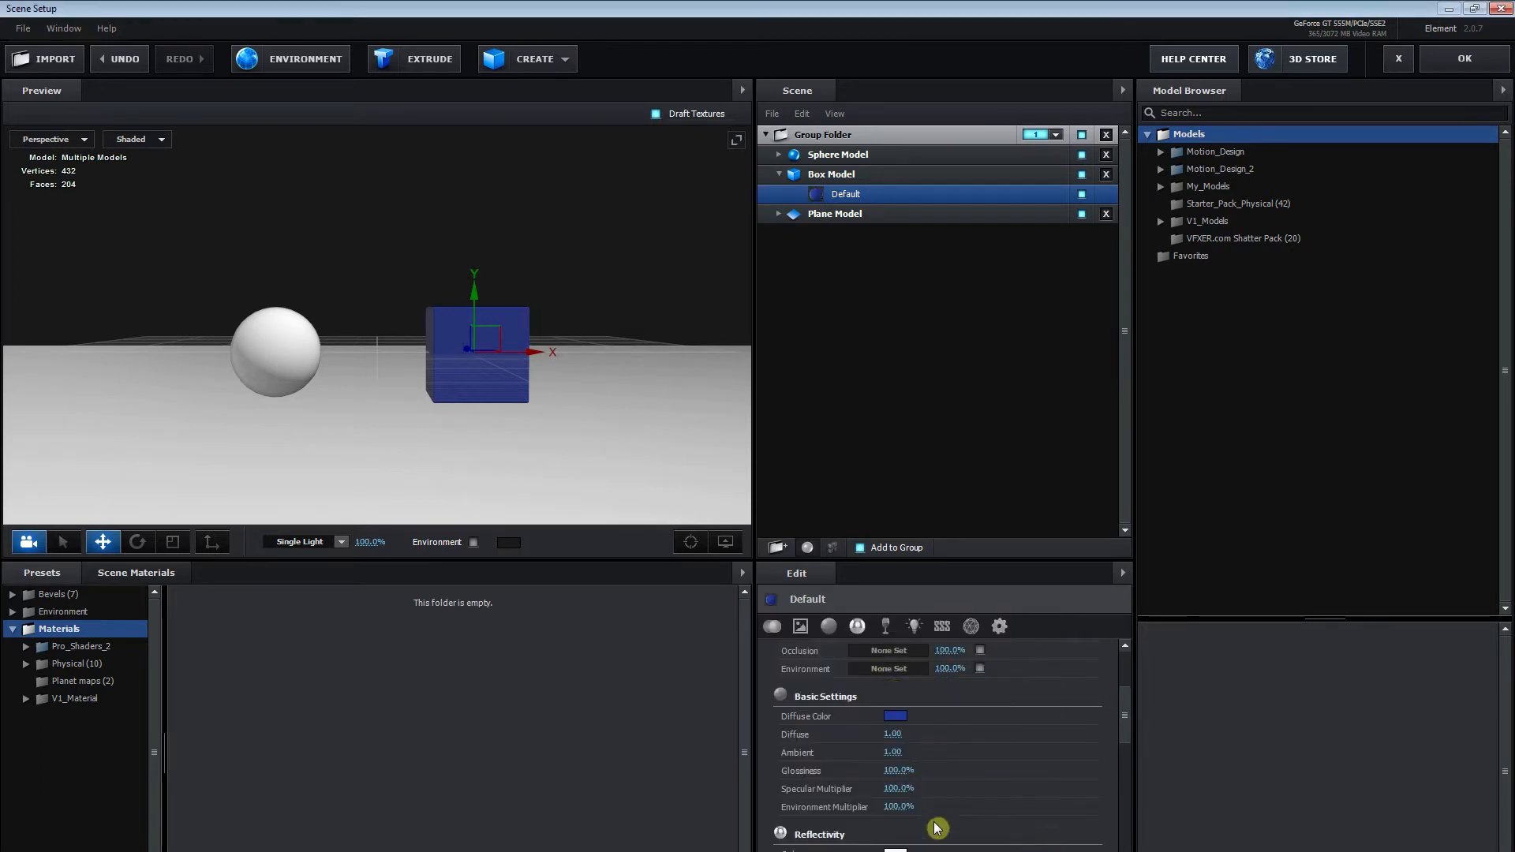
Apply the Blue_Light preset from the Physical Lights materials to the box.
mouse_move(1126, 750)
left_mouse_down()
mouse_move(1125, 735)
mouse_move(1133, 760)
mouse_move(1133, 698)
left_mouse_up()
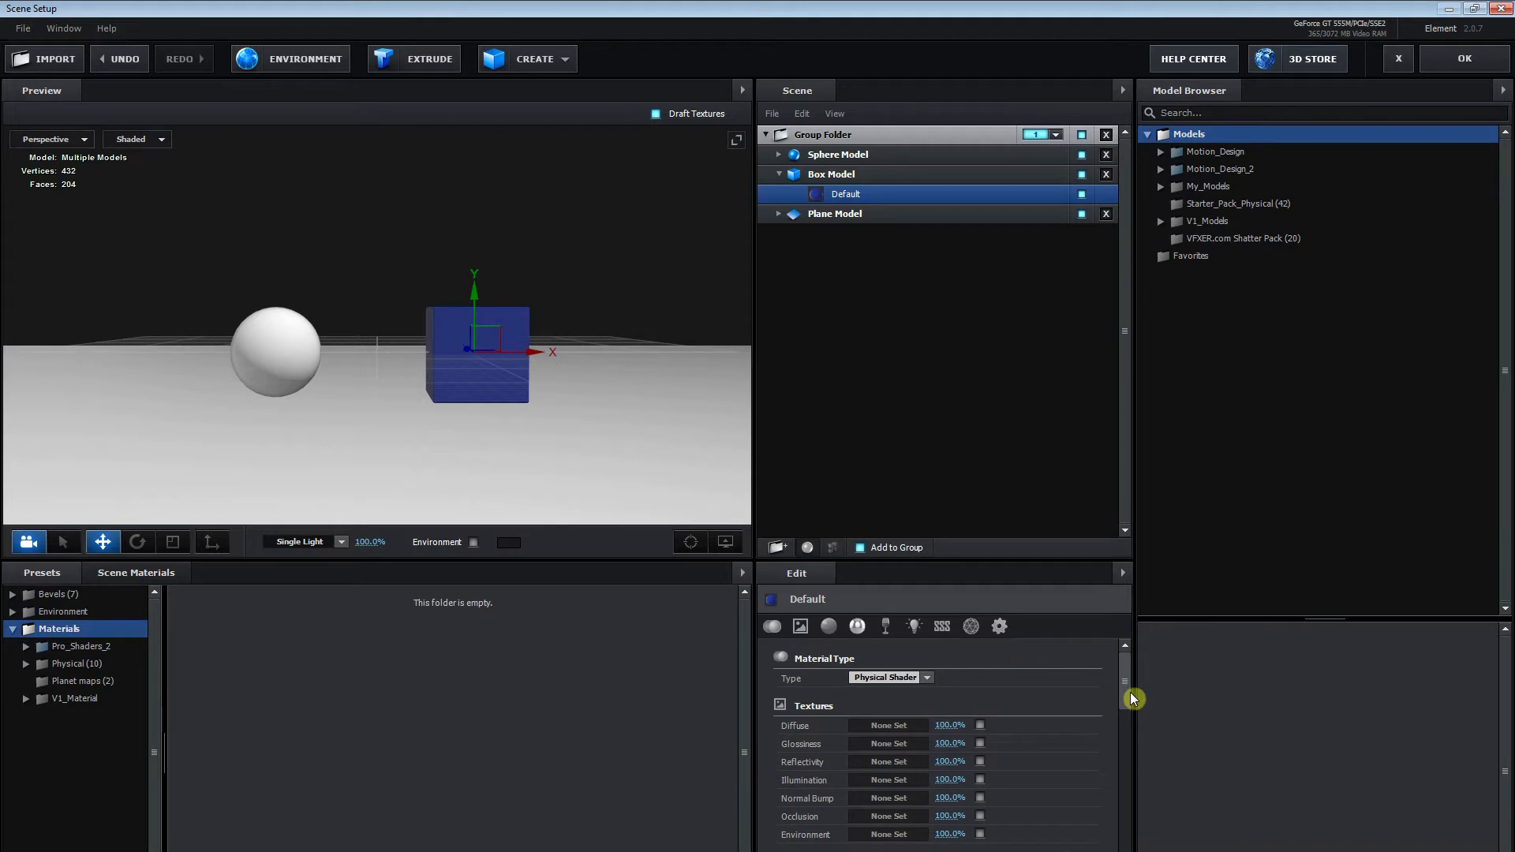
left_click(24, 670)
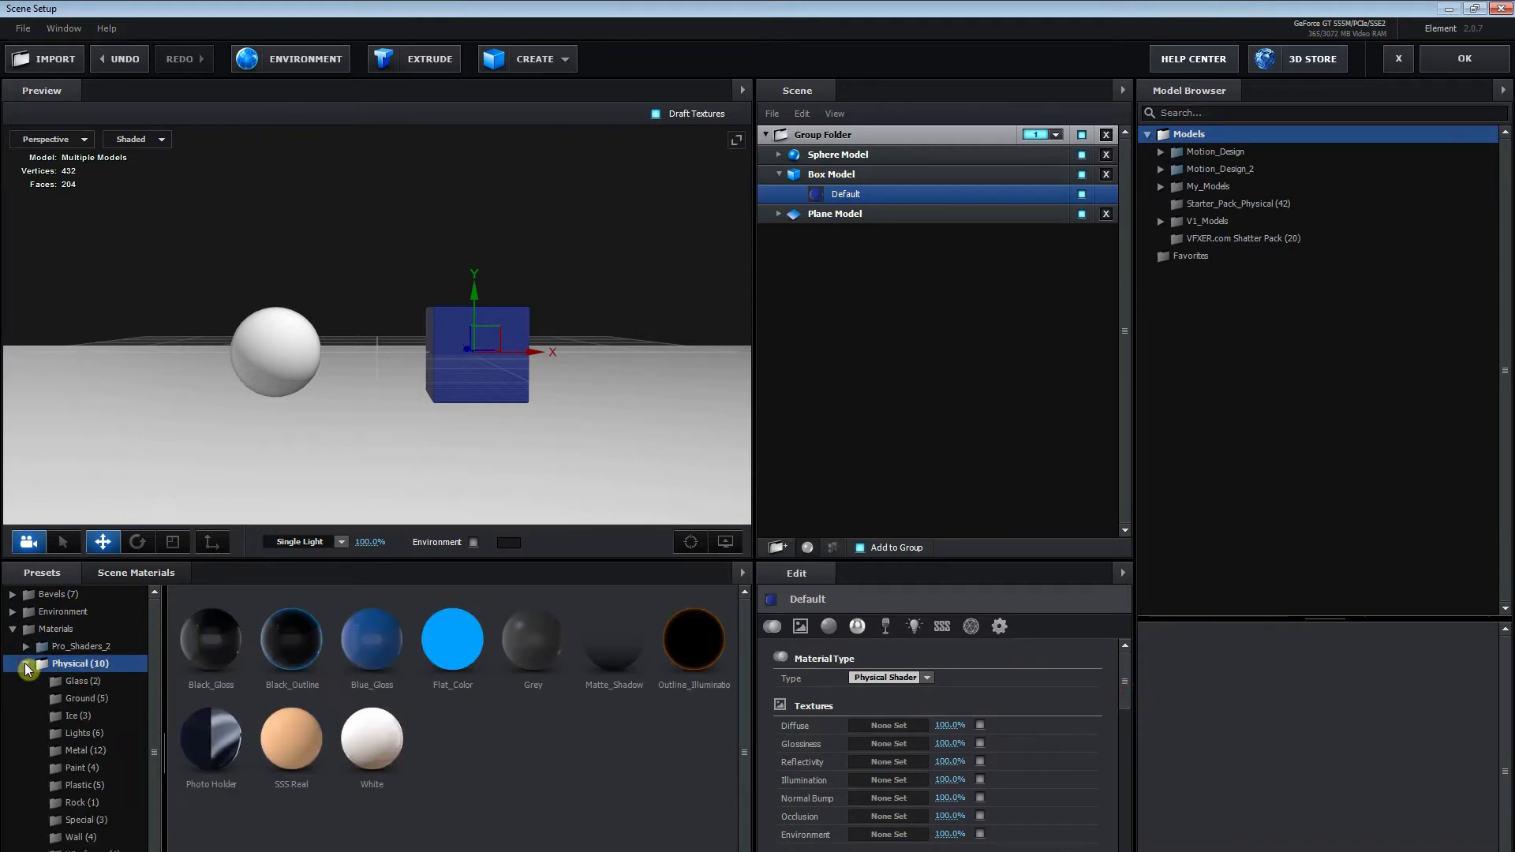
left_click(85, 734)
left_click_drag(213, 654, 475, 392)
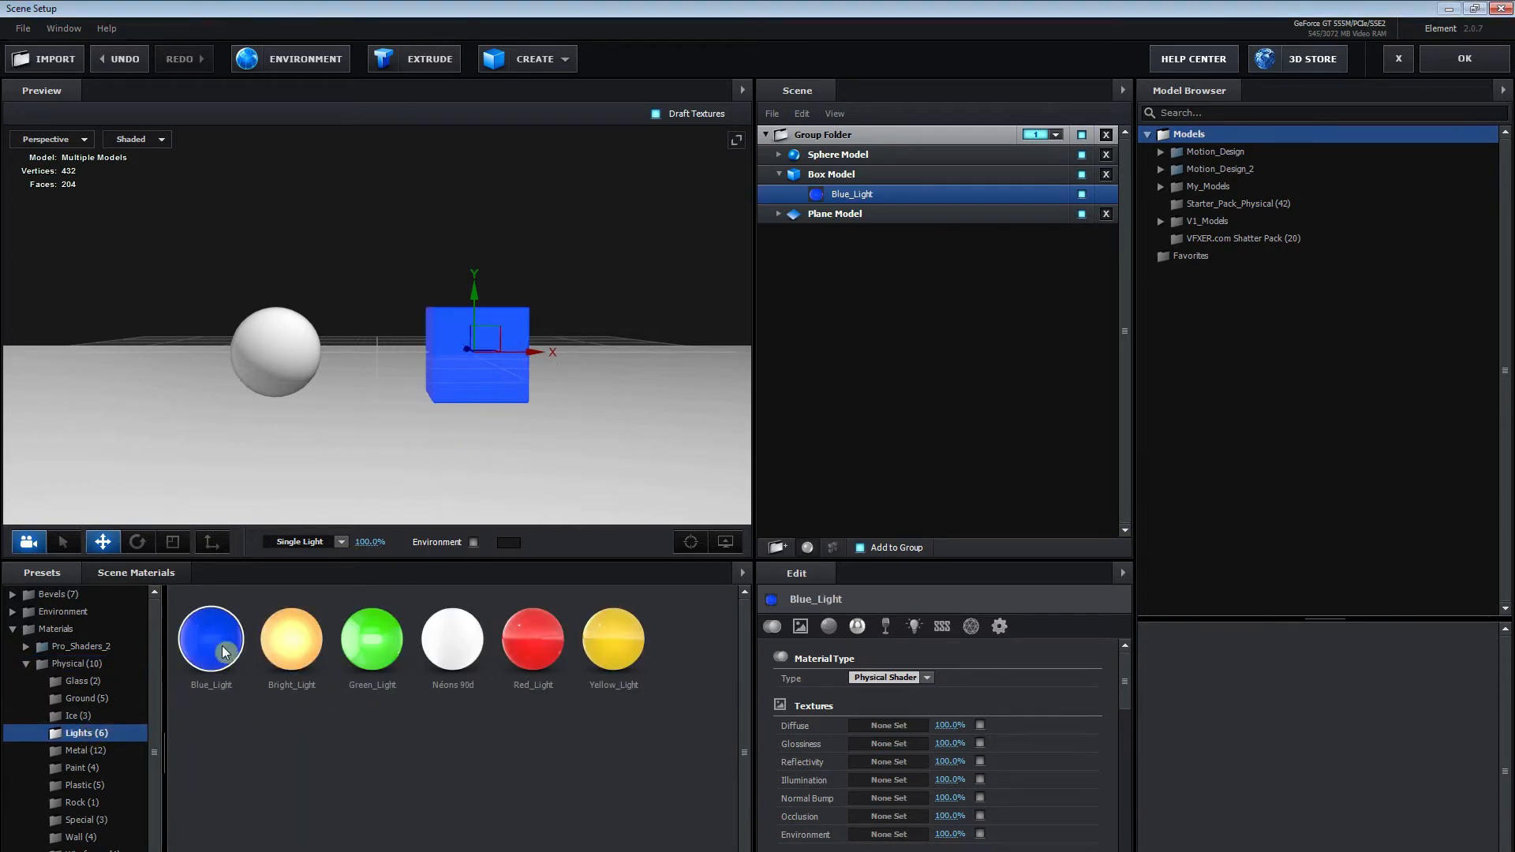
left_click_drag(197, 655, 511, 371)
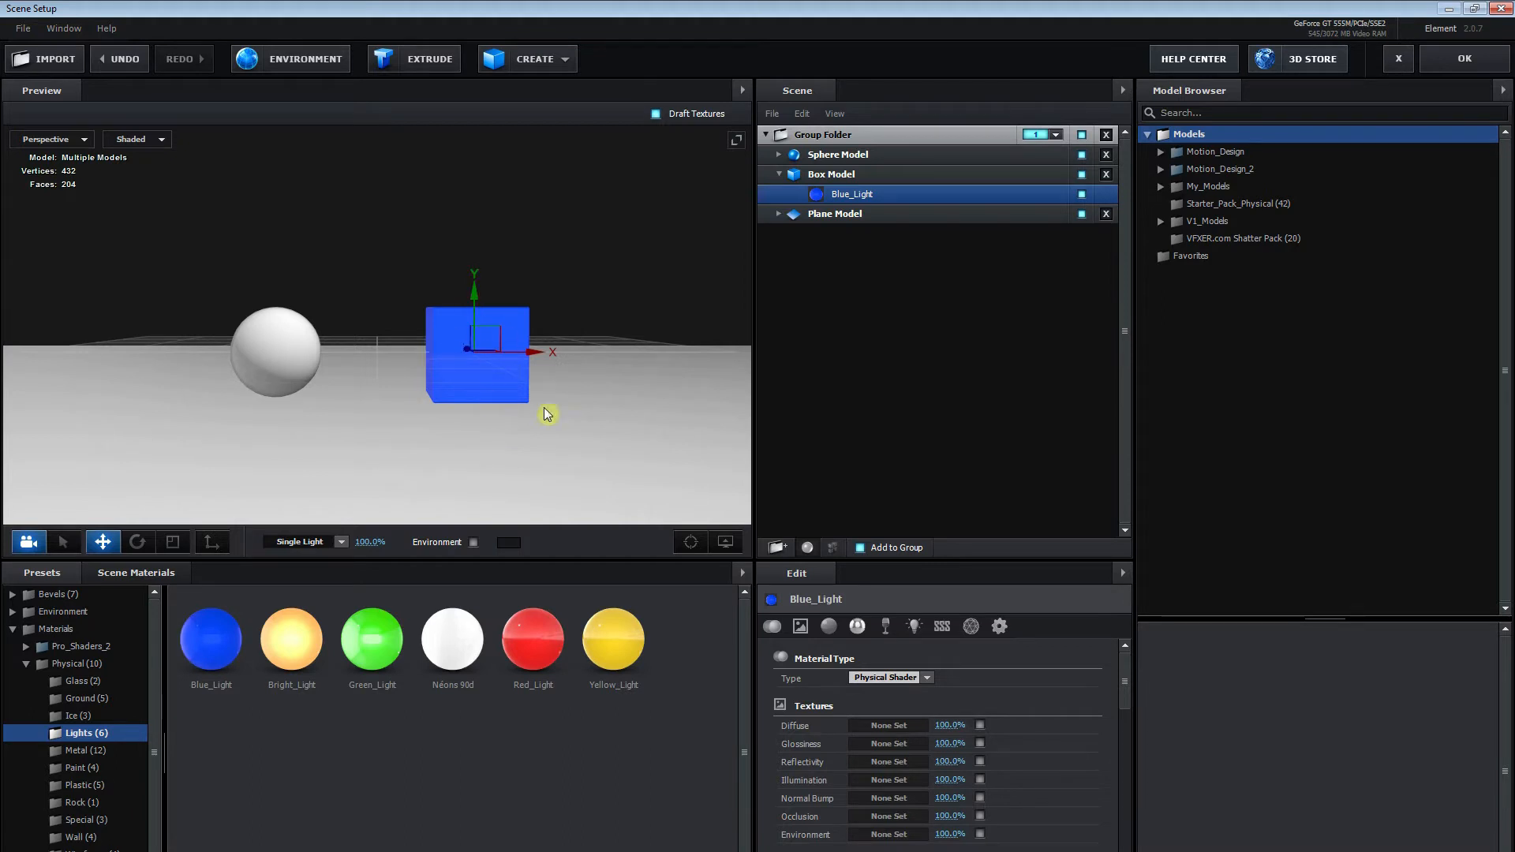
Apply the Chrome preset from the Physical Metal materials to the sphere.
mouse_move(423, 498)
left_mouse_down()
mouse_move(517, 513)
mouse_move(535, 548)
mouse_move(403, 501)
mouse_move(443, 507)
mouse_move(410, 519)
mouse_move(414, 501)
left_mouse_up()
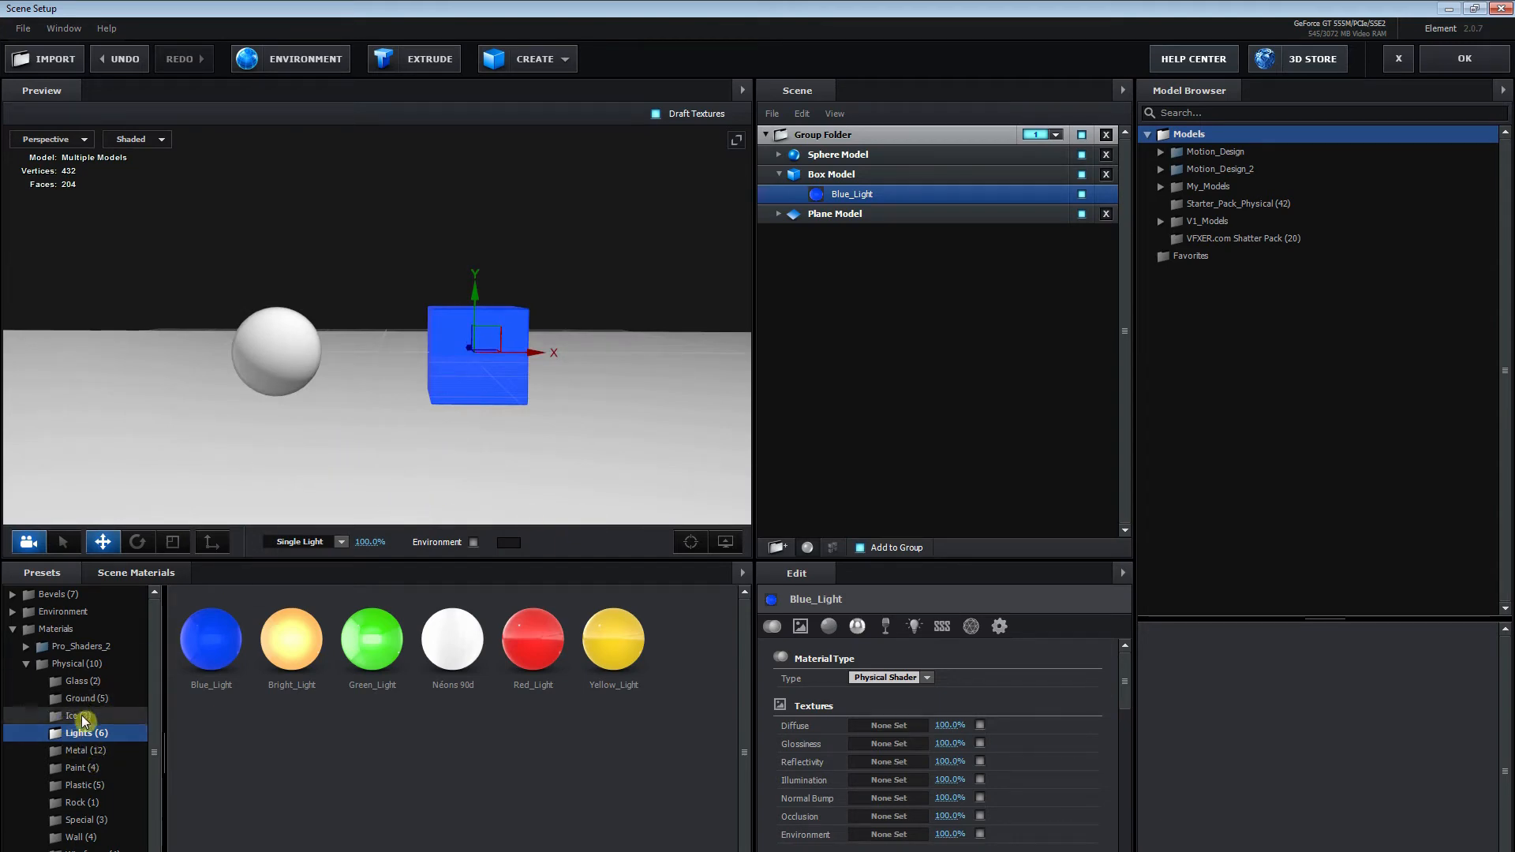
left_click(84, 751)
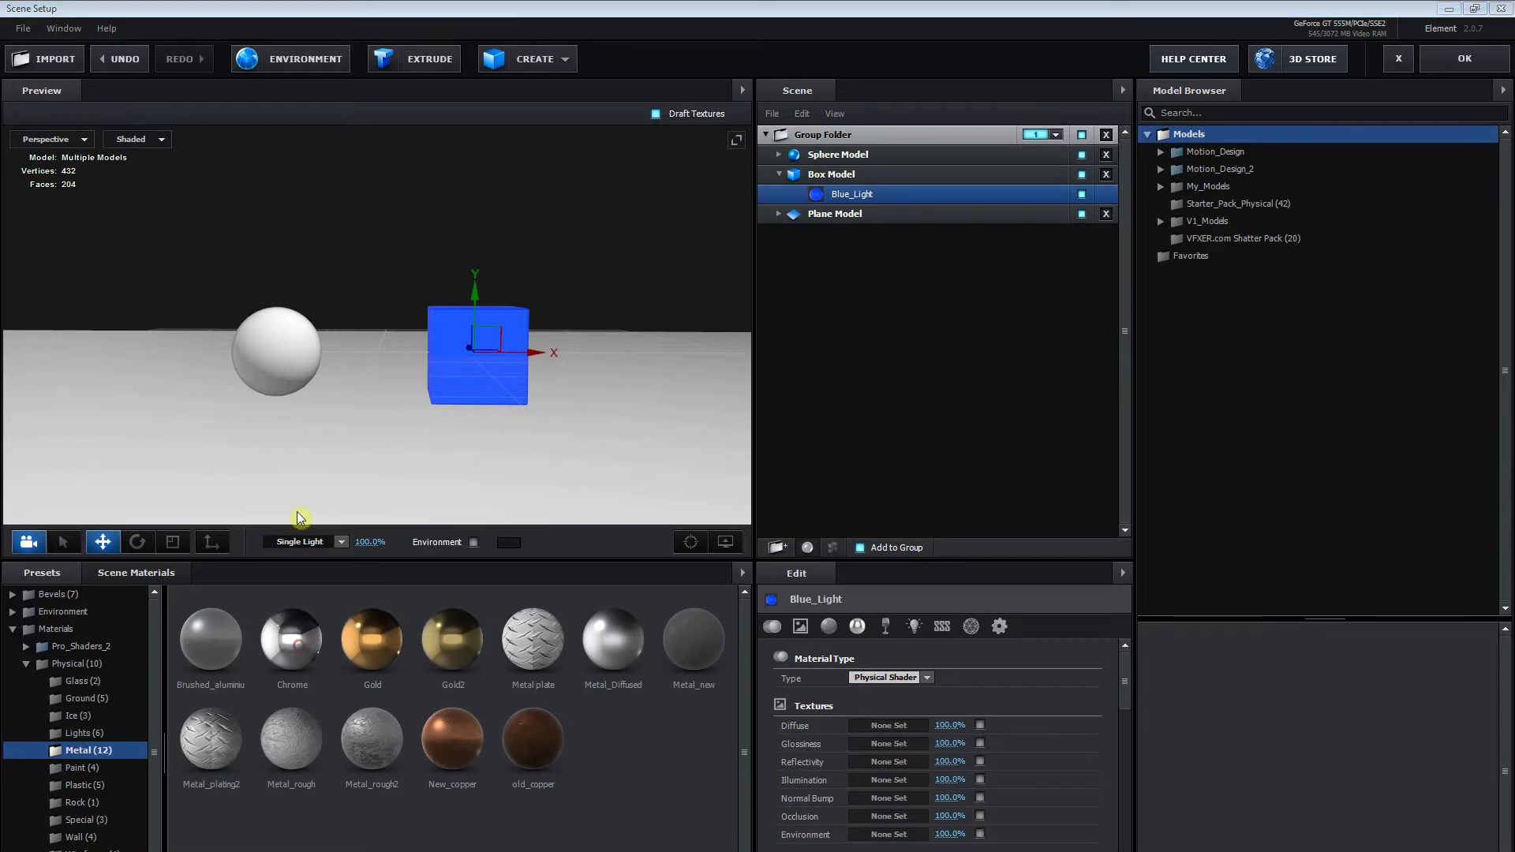
left_click_drag(274, 379, 274, 380)
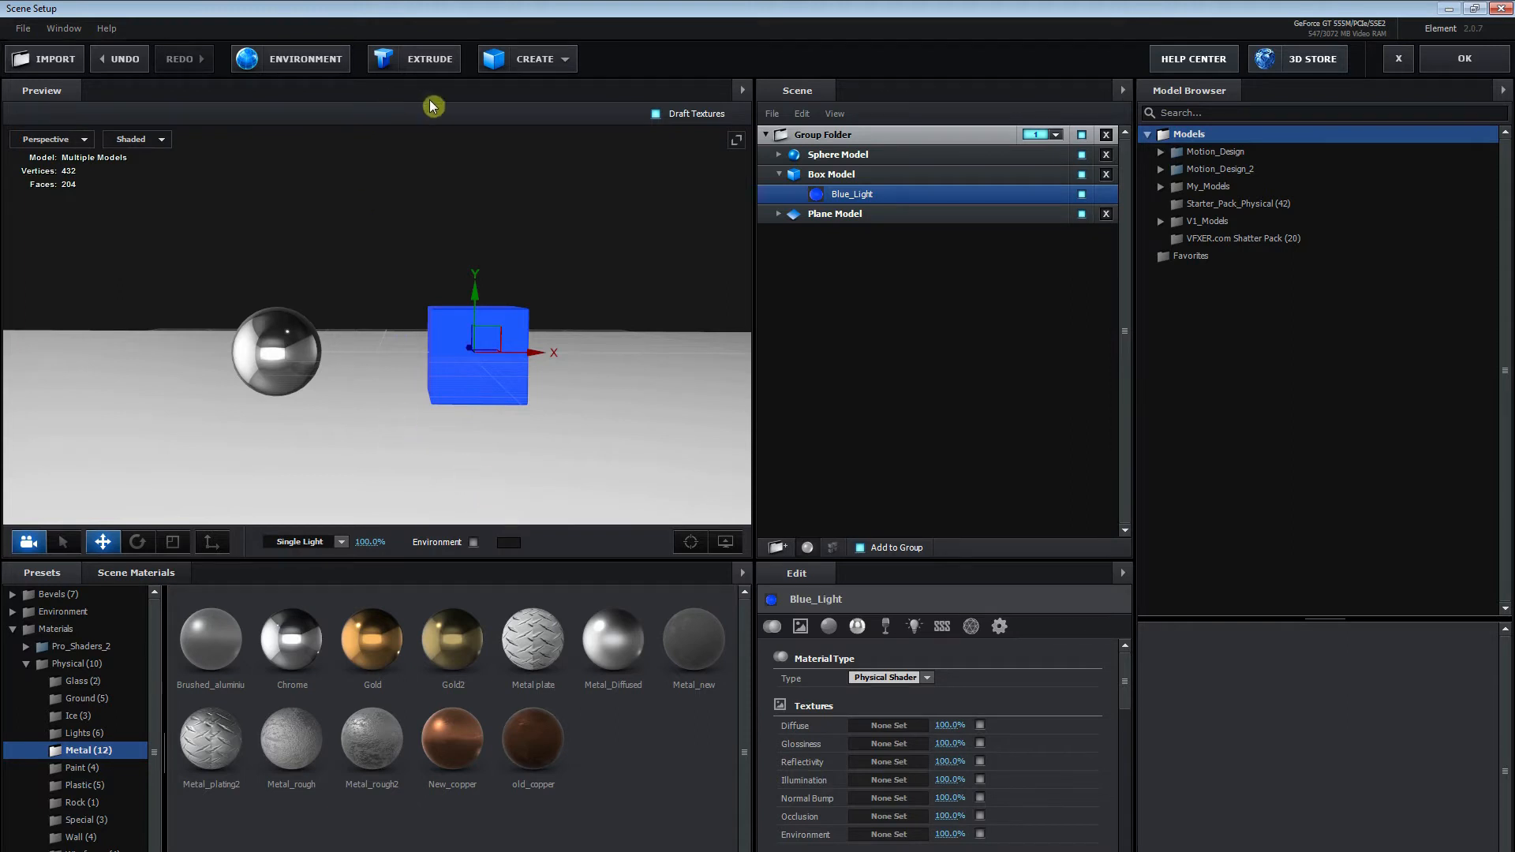
Replace the scene's environment map with Basic_2K_16.jpg.
left_click(302, 61)
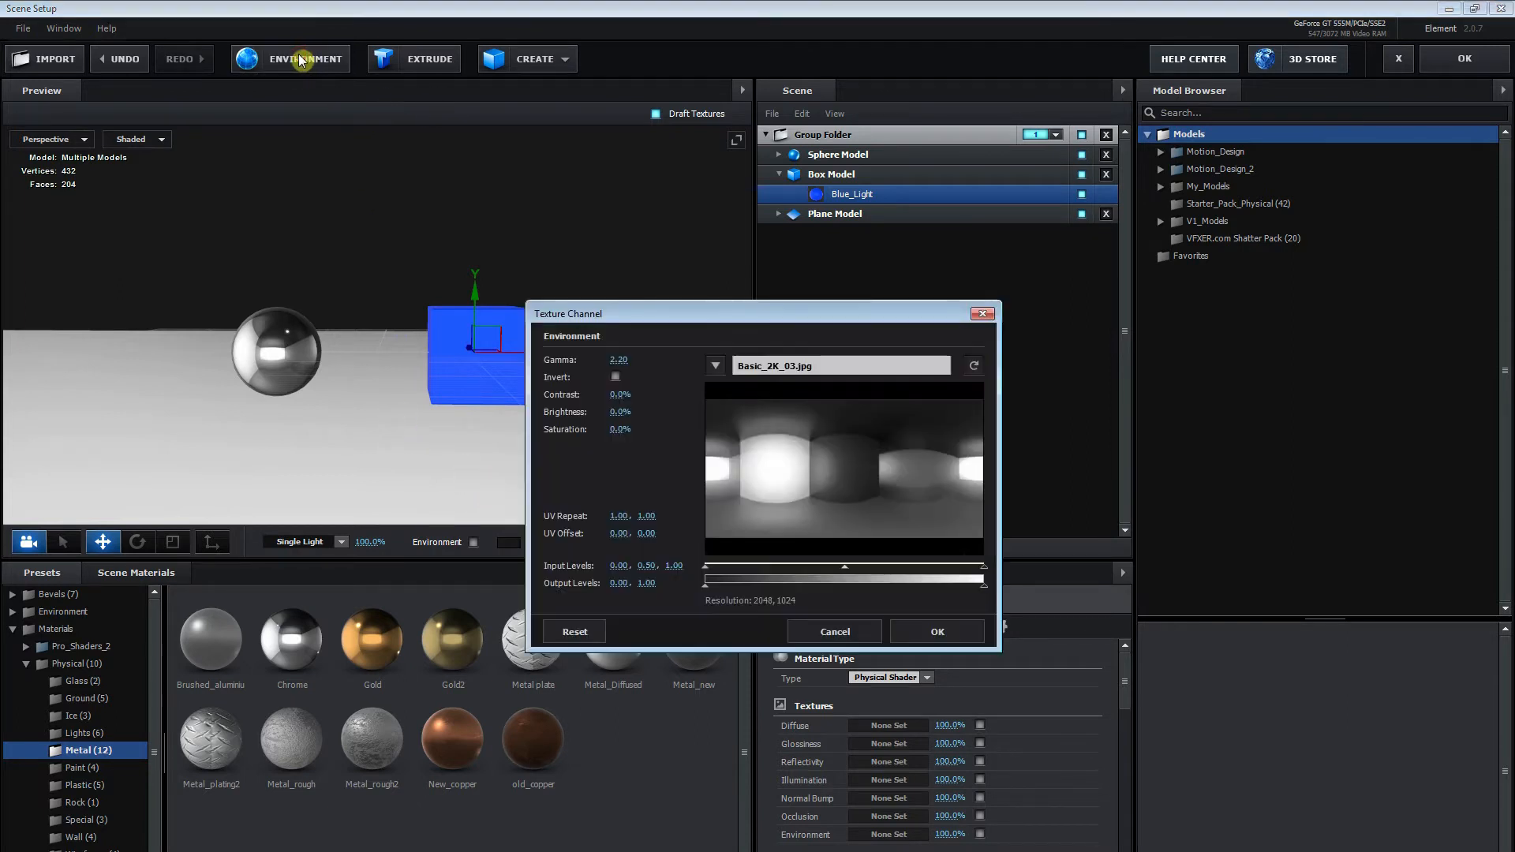
left_click(825, 365)
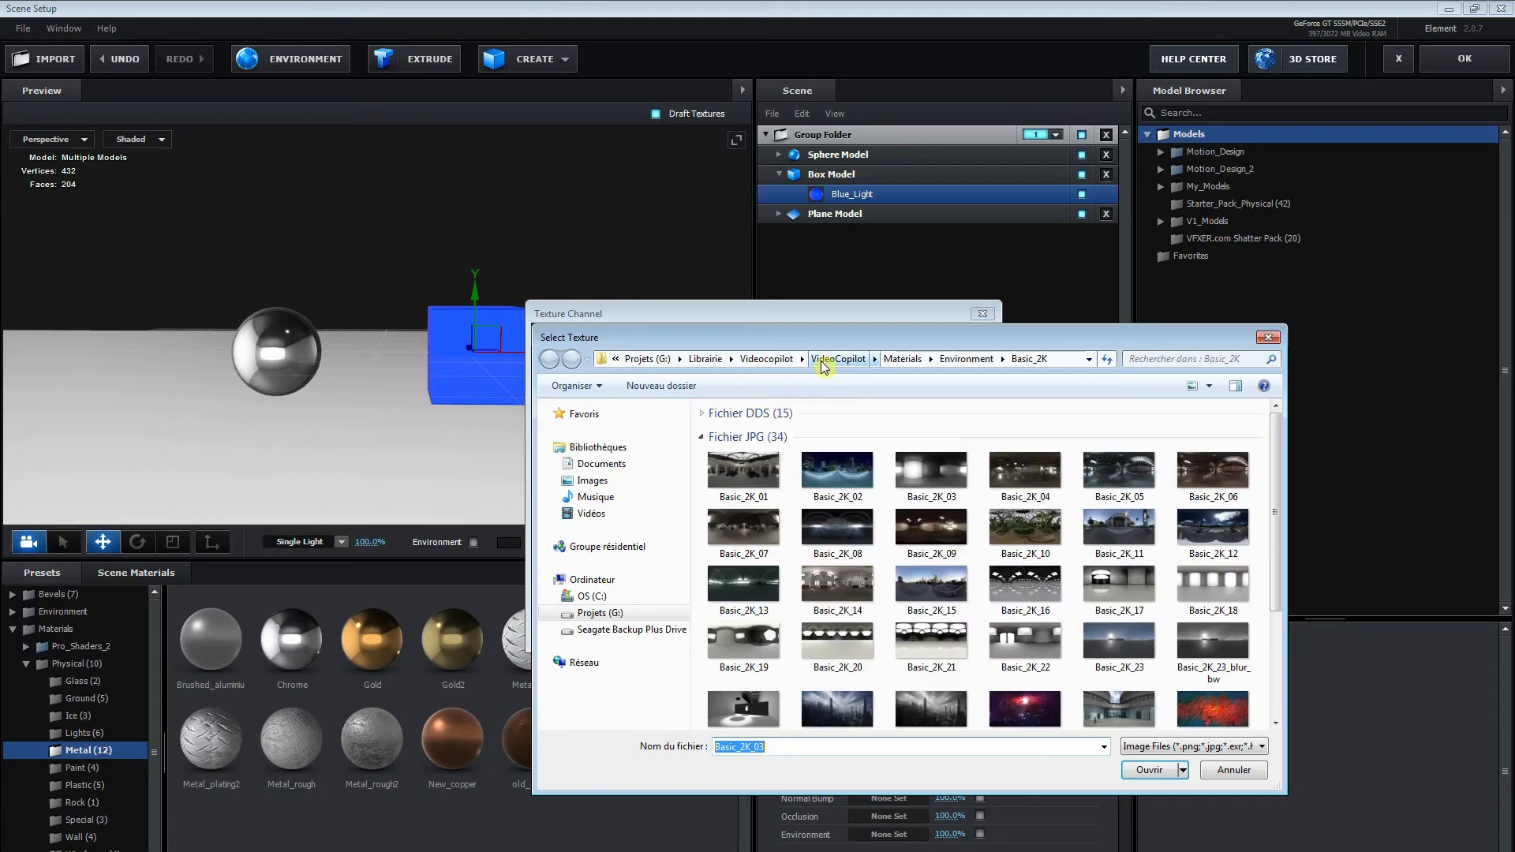
left_click(1022, 598)
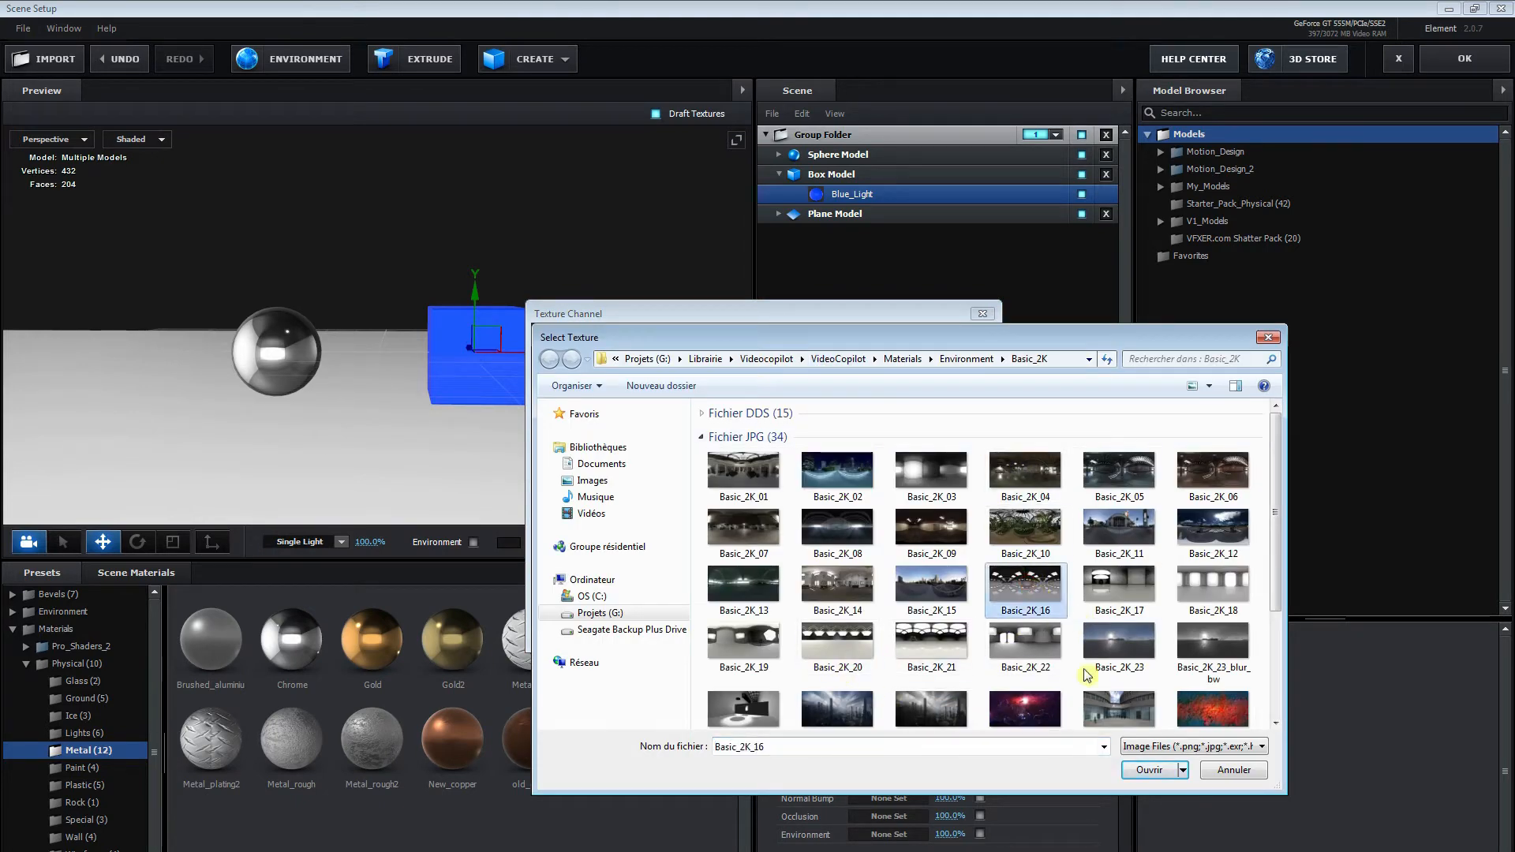
left_click(1156, 770)
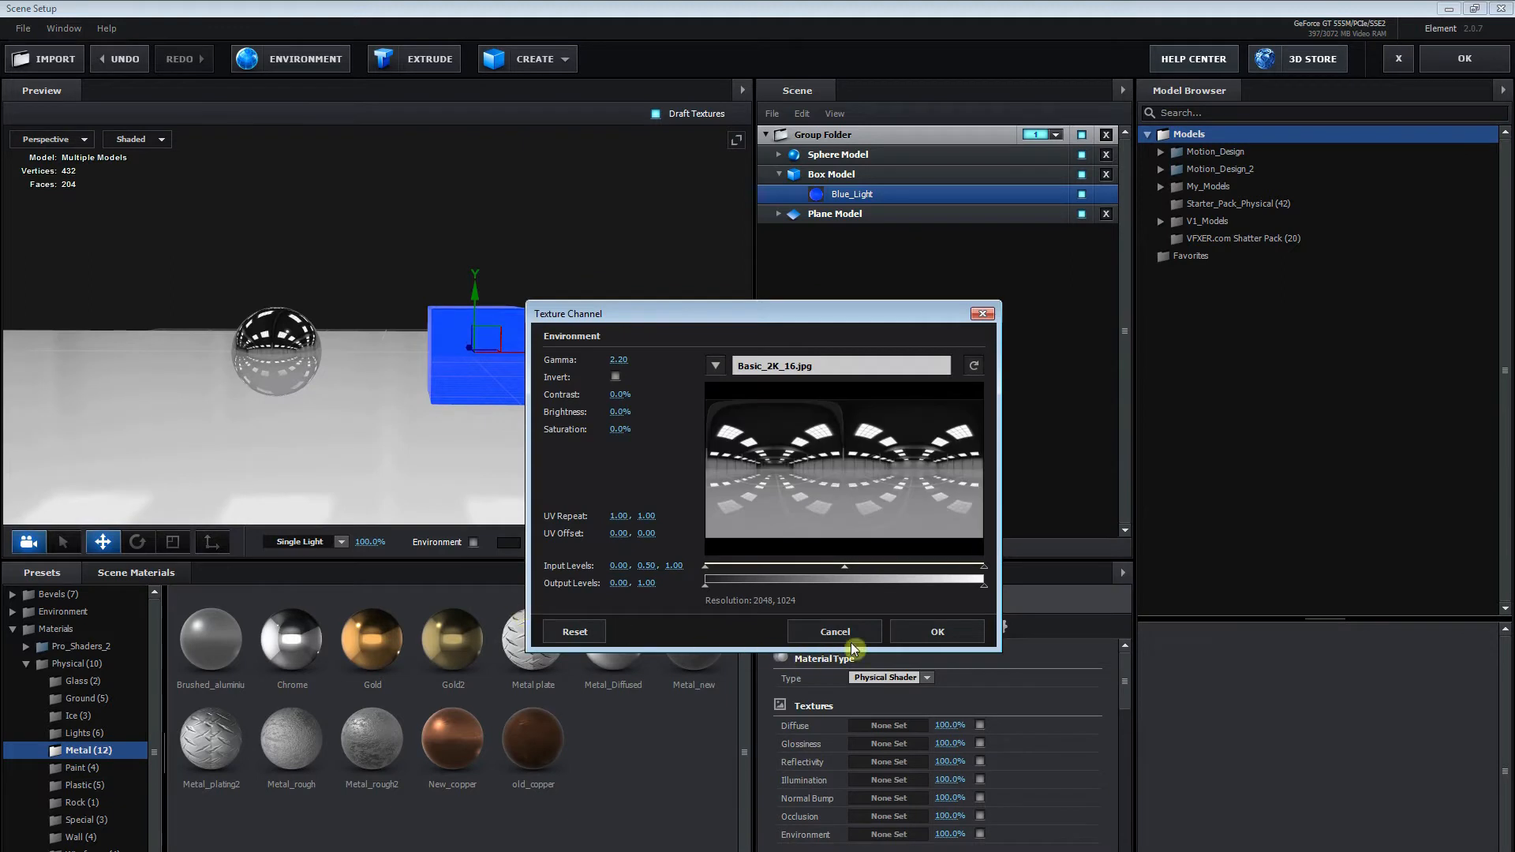
left_click(922, 632)
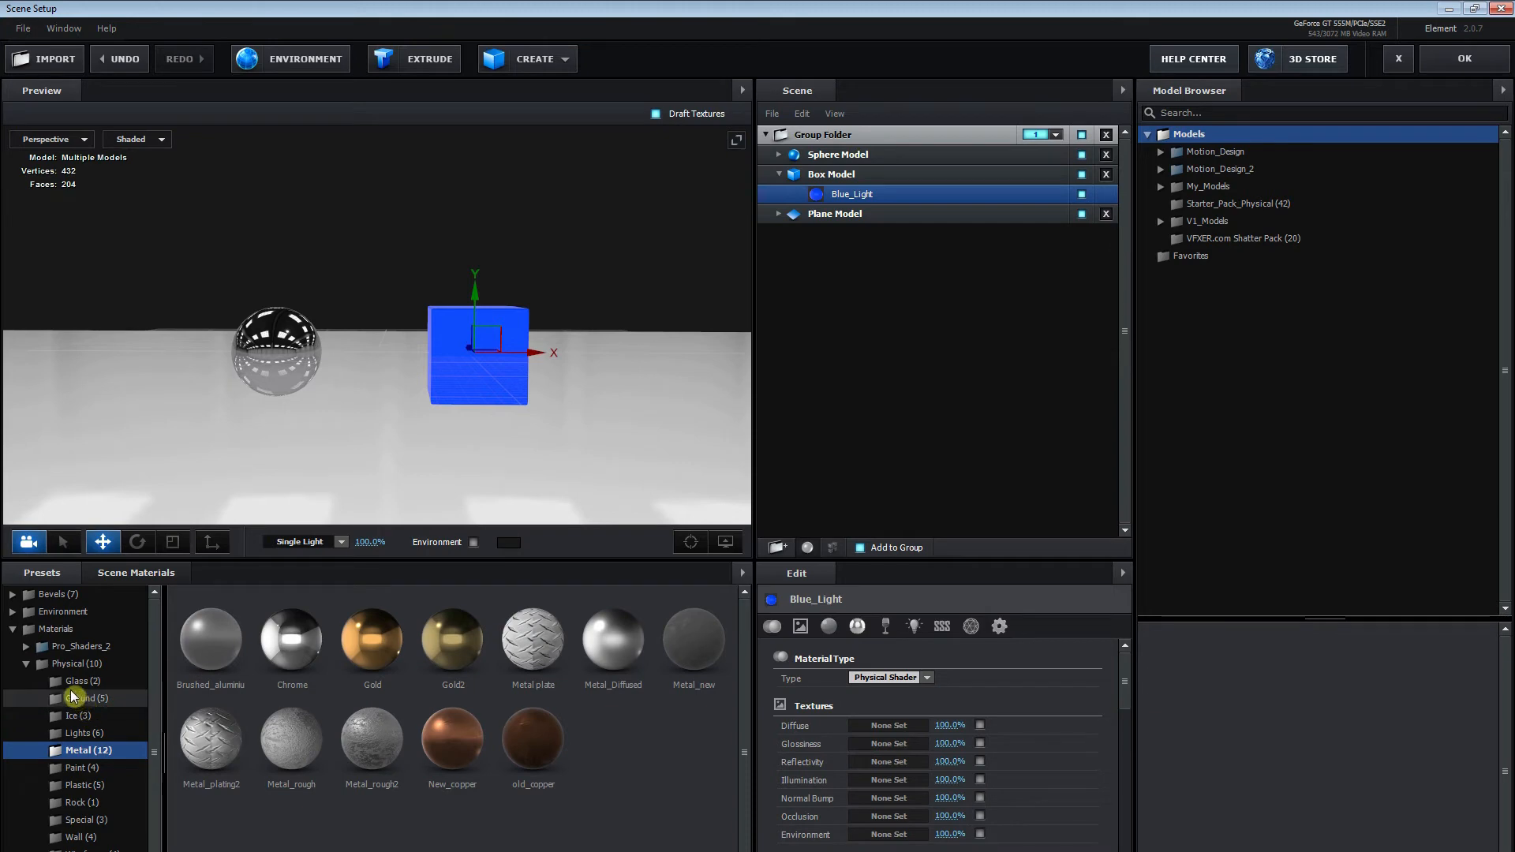
Apply the Physical Matte_Shadow material to the ground plane and accept the scene setup.
left_click(77, 664)
left_click_drag(624, 649, 623, 499)
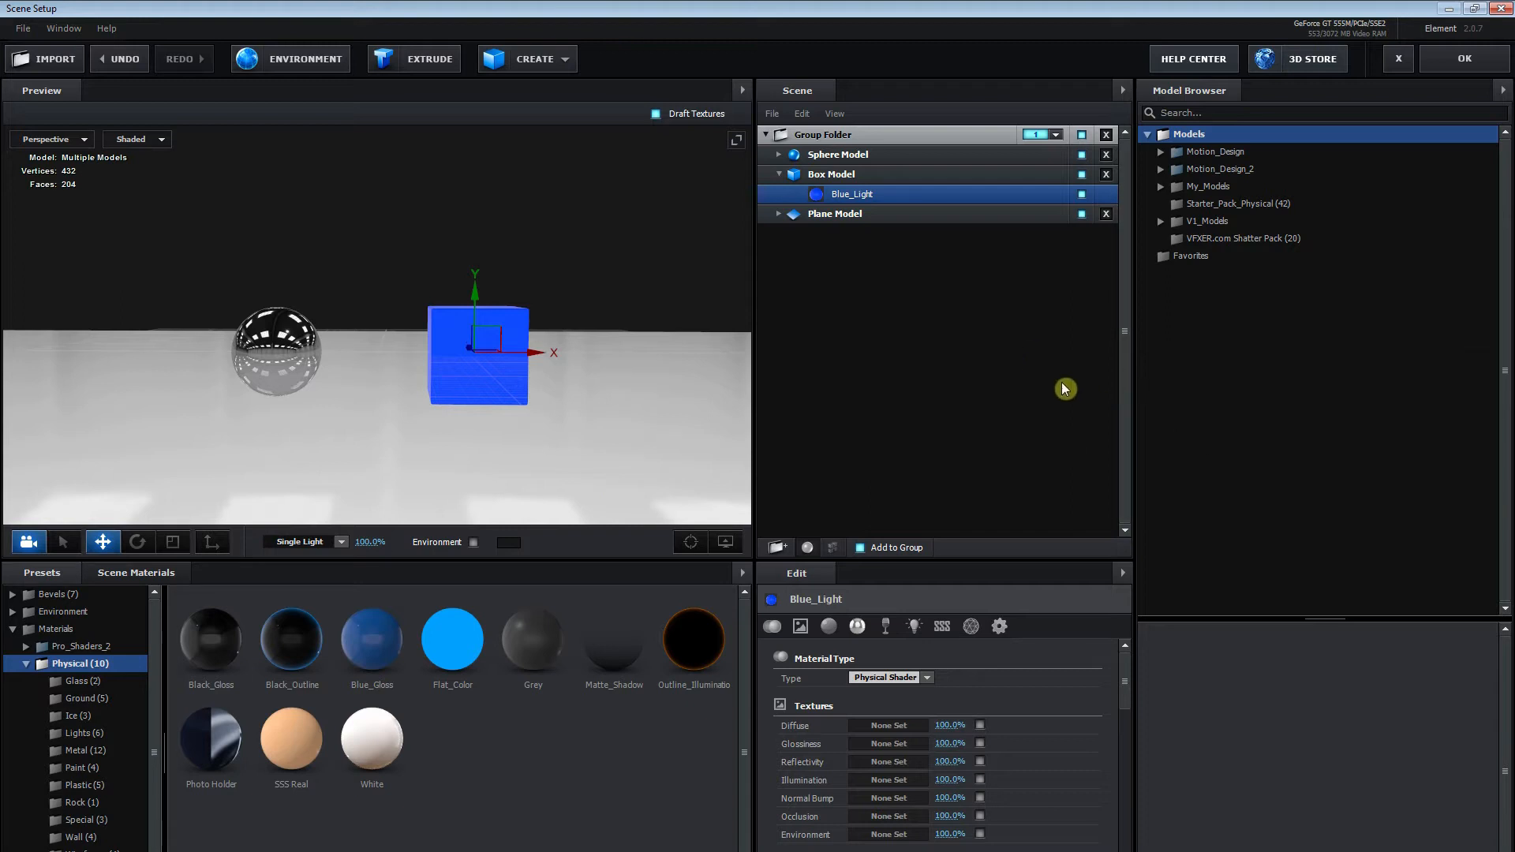
left_click(1476, 63)
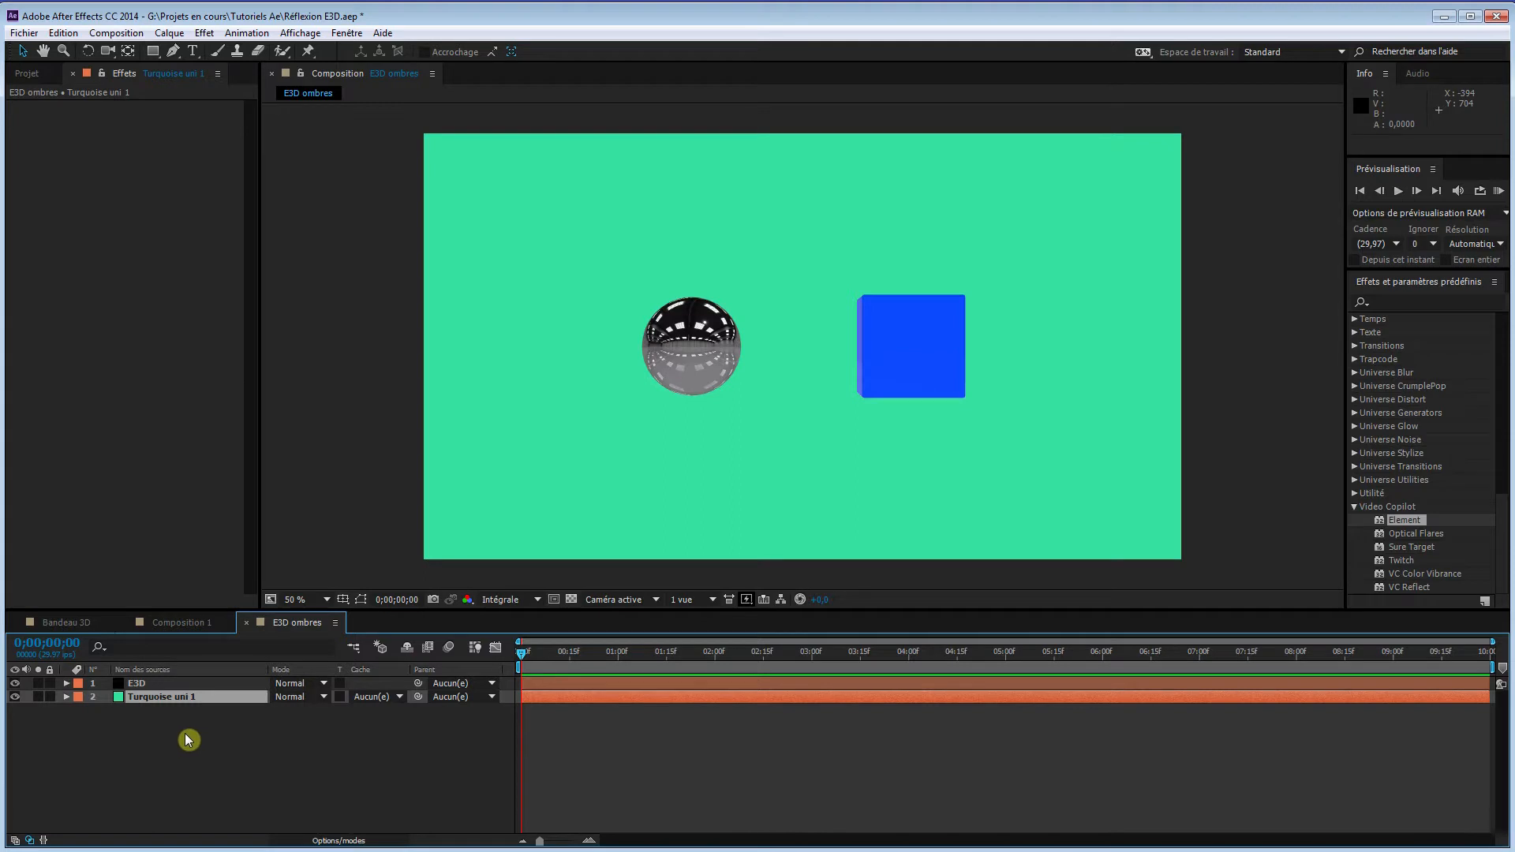
Create a spot light (Concentrée) named Lumière 1 with shadow casting enabled.
right_click(249, 750)
mouse_move(314, 580)
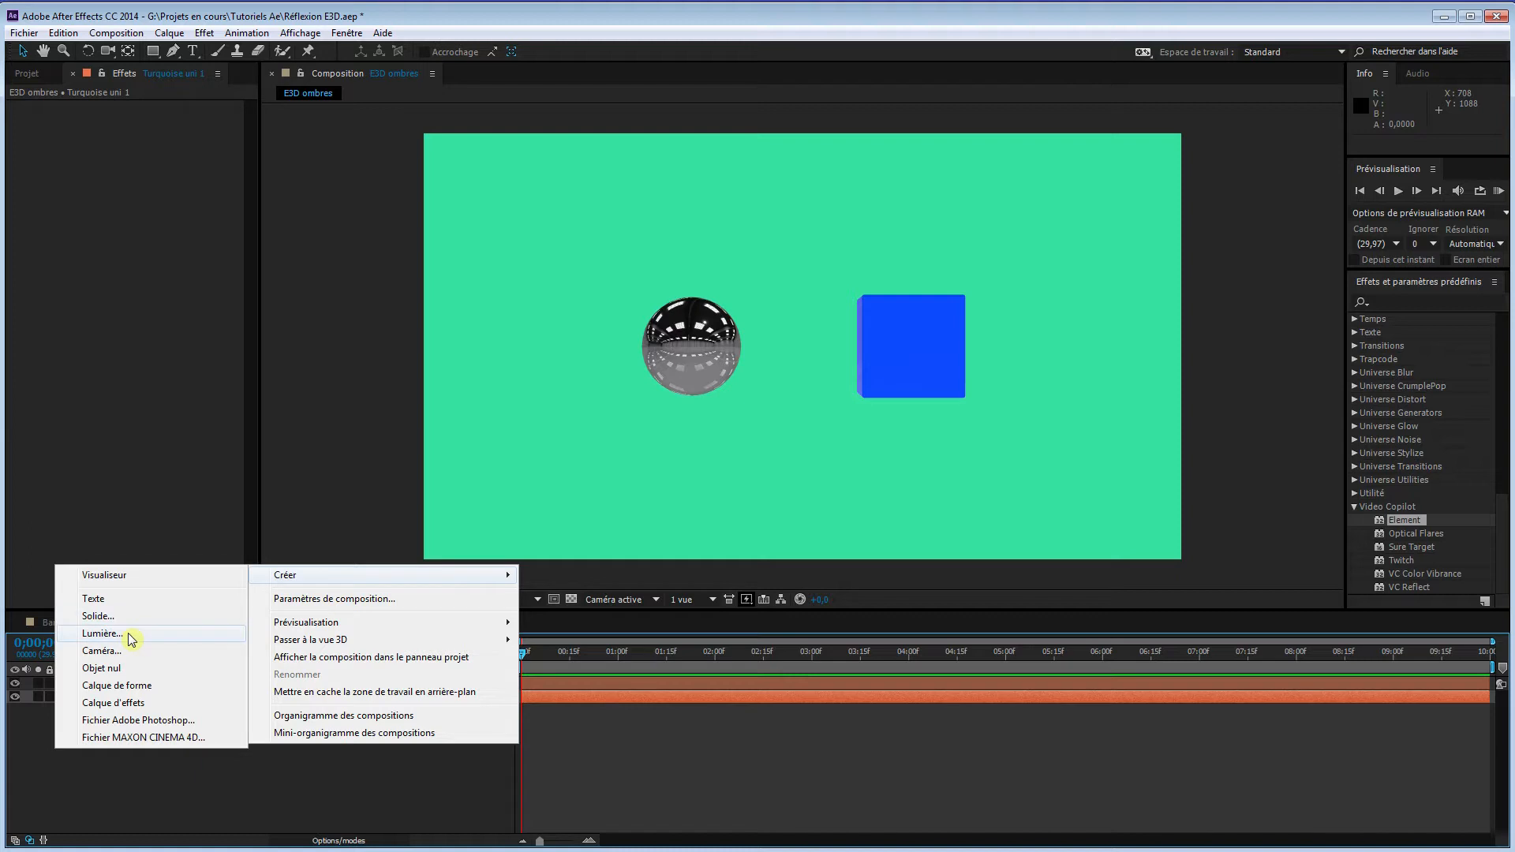
left_click(135, 636)
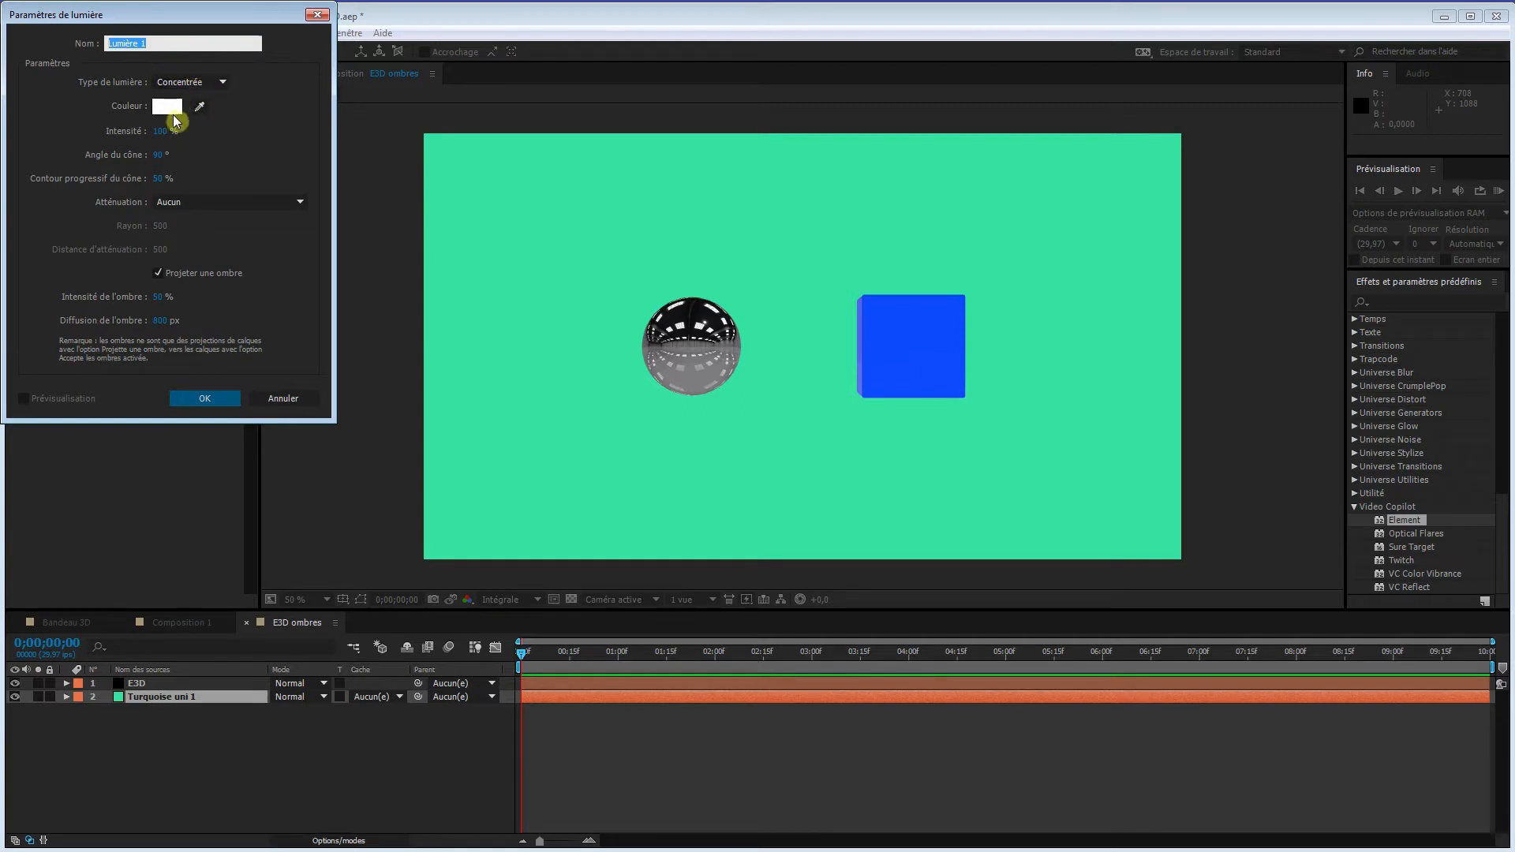
left_click(202, 401)
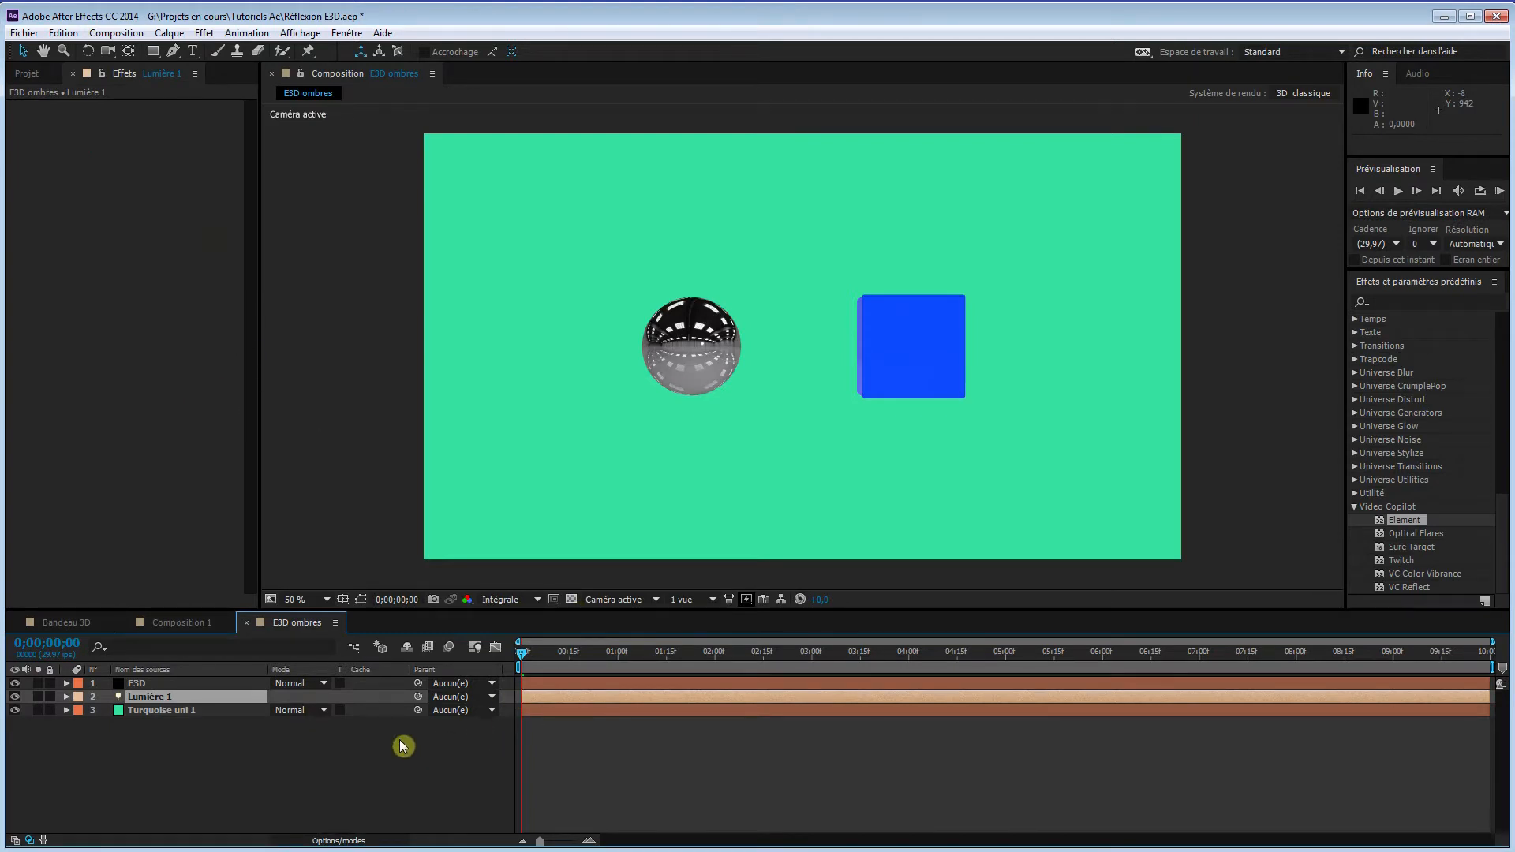
Raise the spot light and its point of interest above the objects, and stack the light's layer above E3D.
key("ctrl+shift+h")
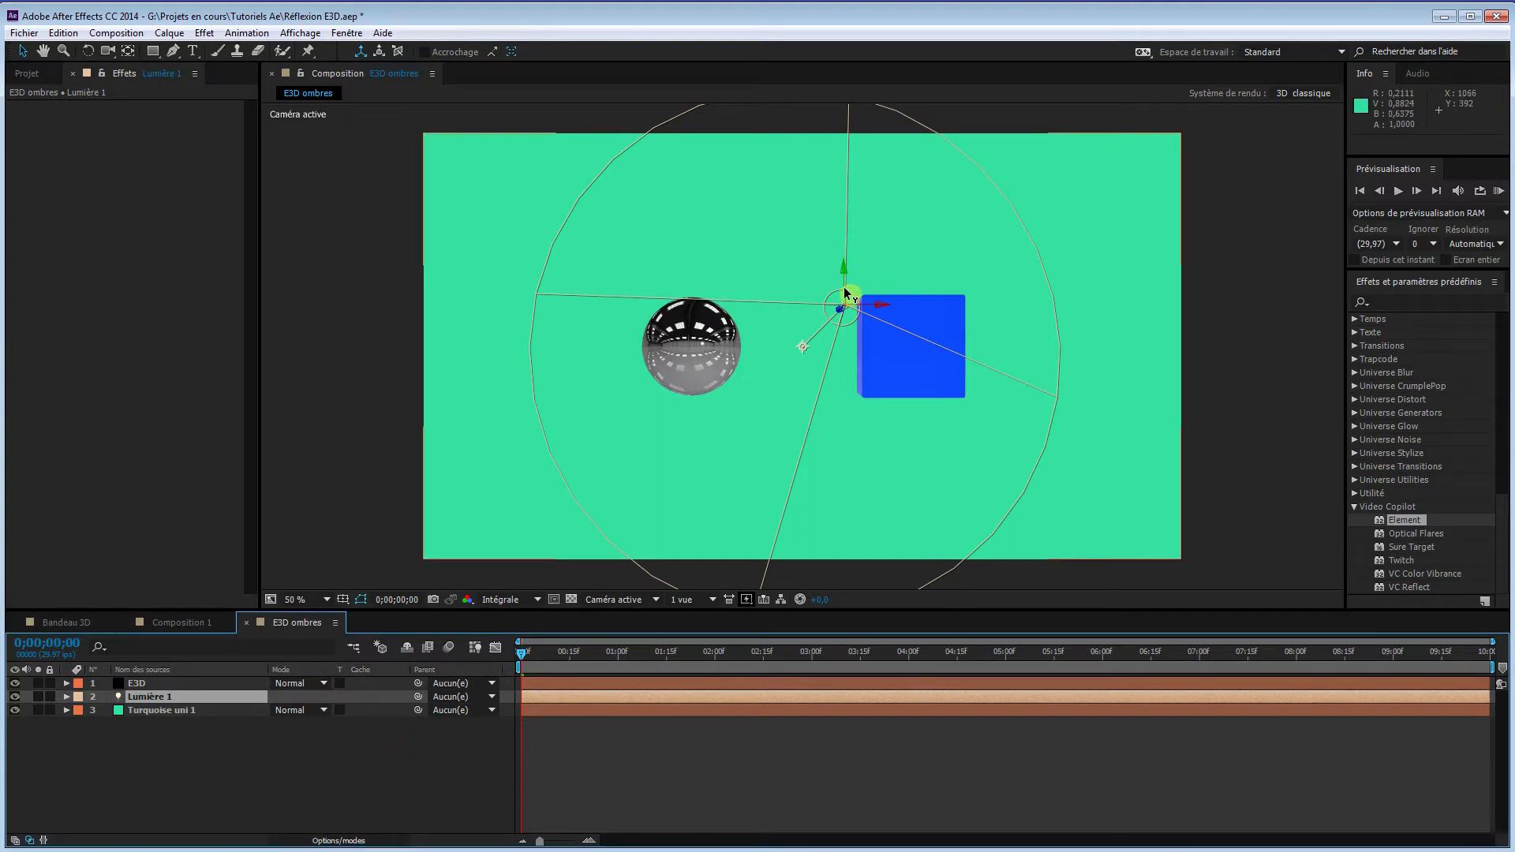
left_click_drag(845, 278, 863, 110)
left_click_drag(802, 193, 810, 268)
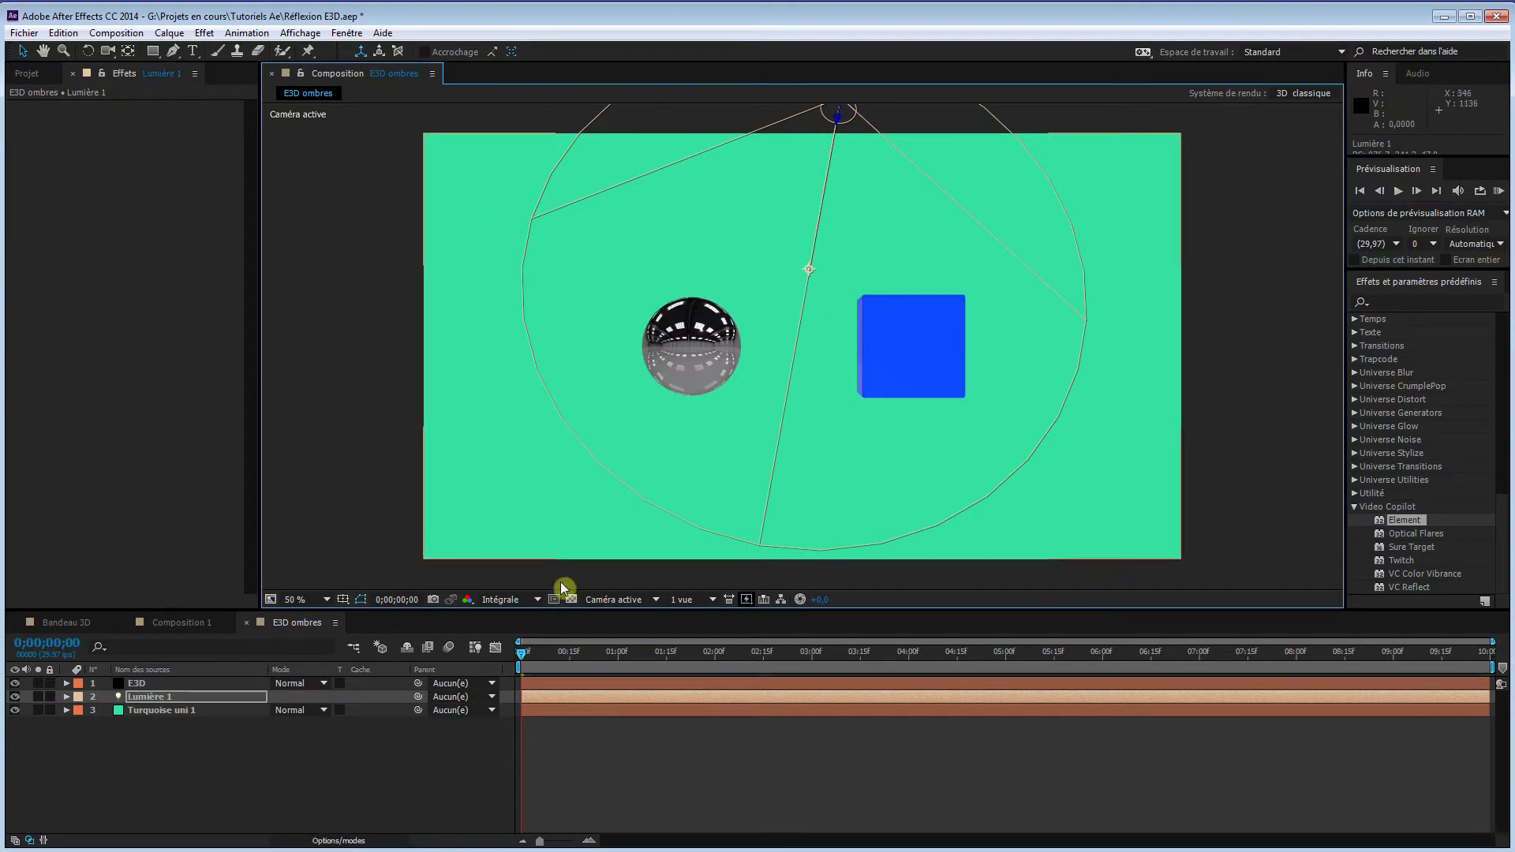
left_click(228, 753)
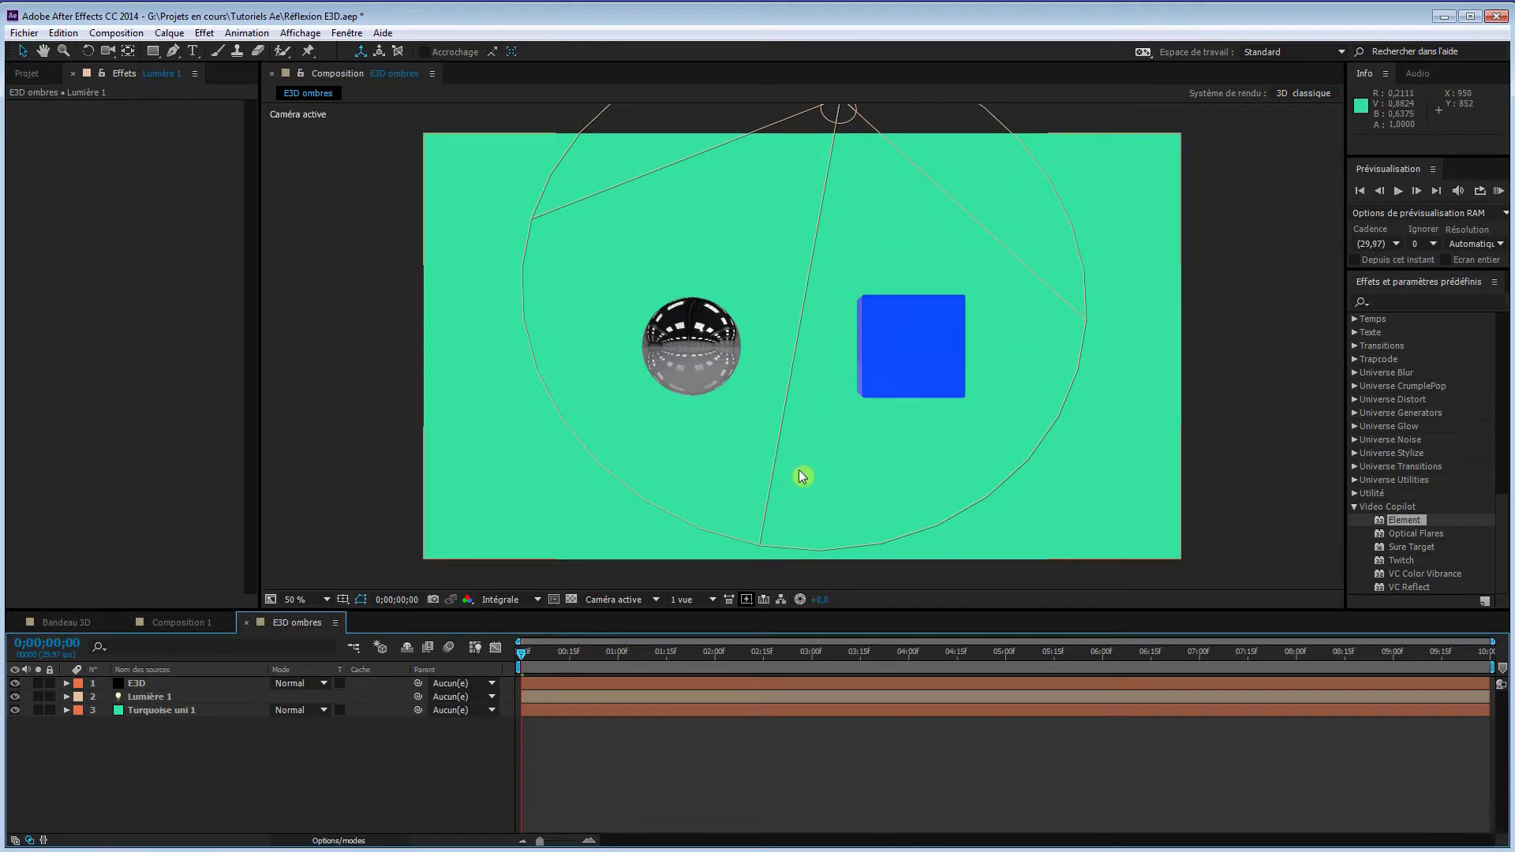
key("ctrl+shift+h")
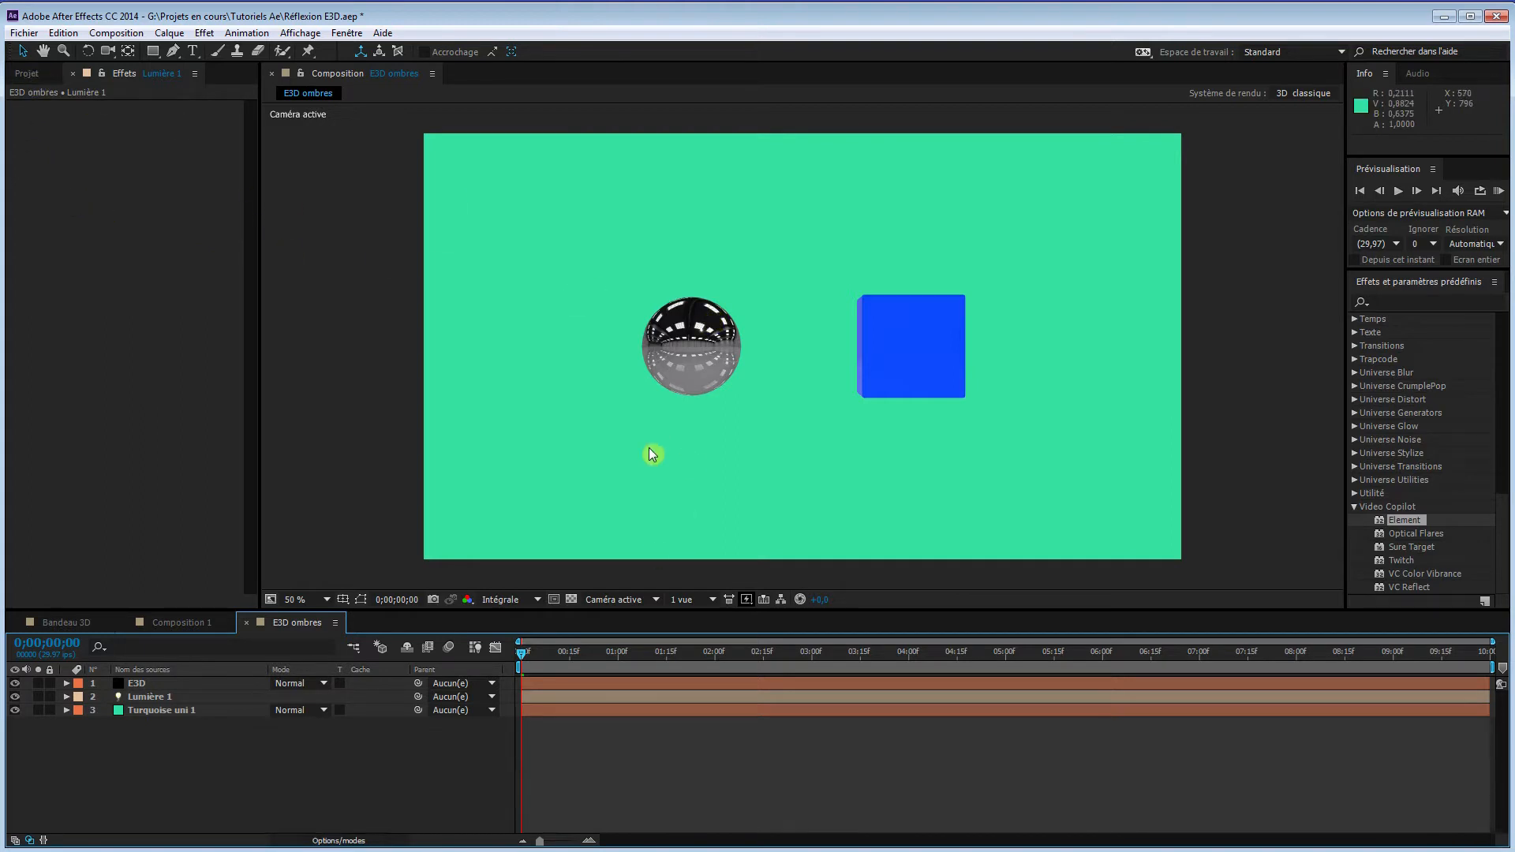
left_click_drag(182, 683, 185, 702)
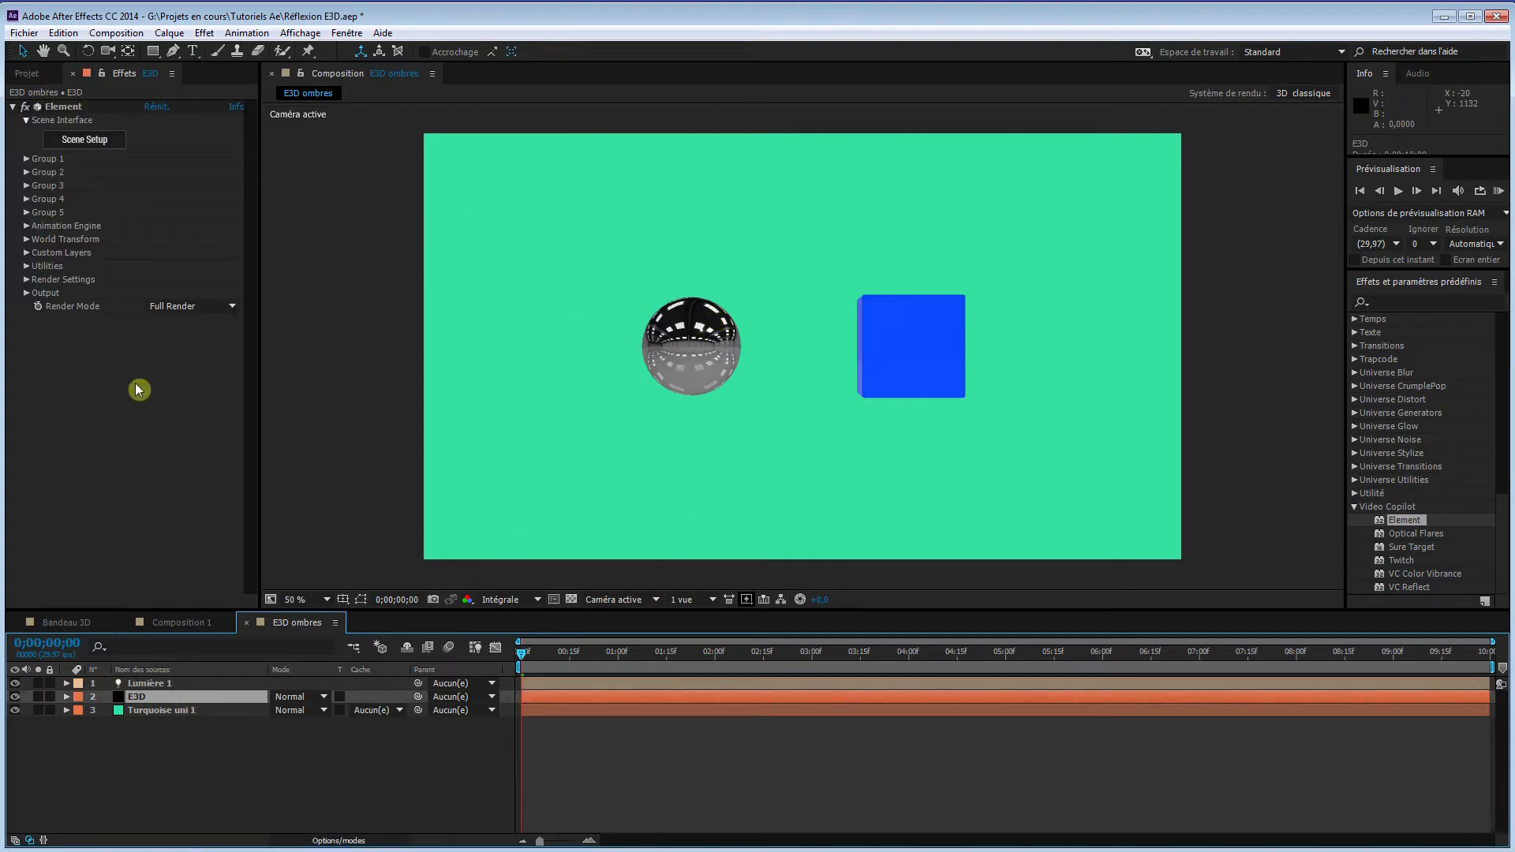
Test Shadow Mapping shadows in Element's render settings by enabling them, and turn them off again.
left_click(27, 281)
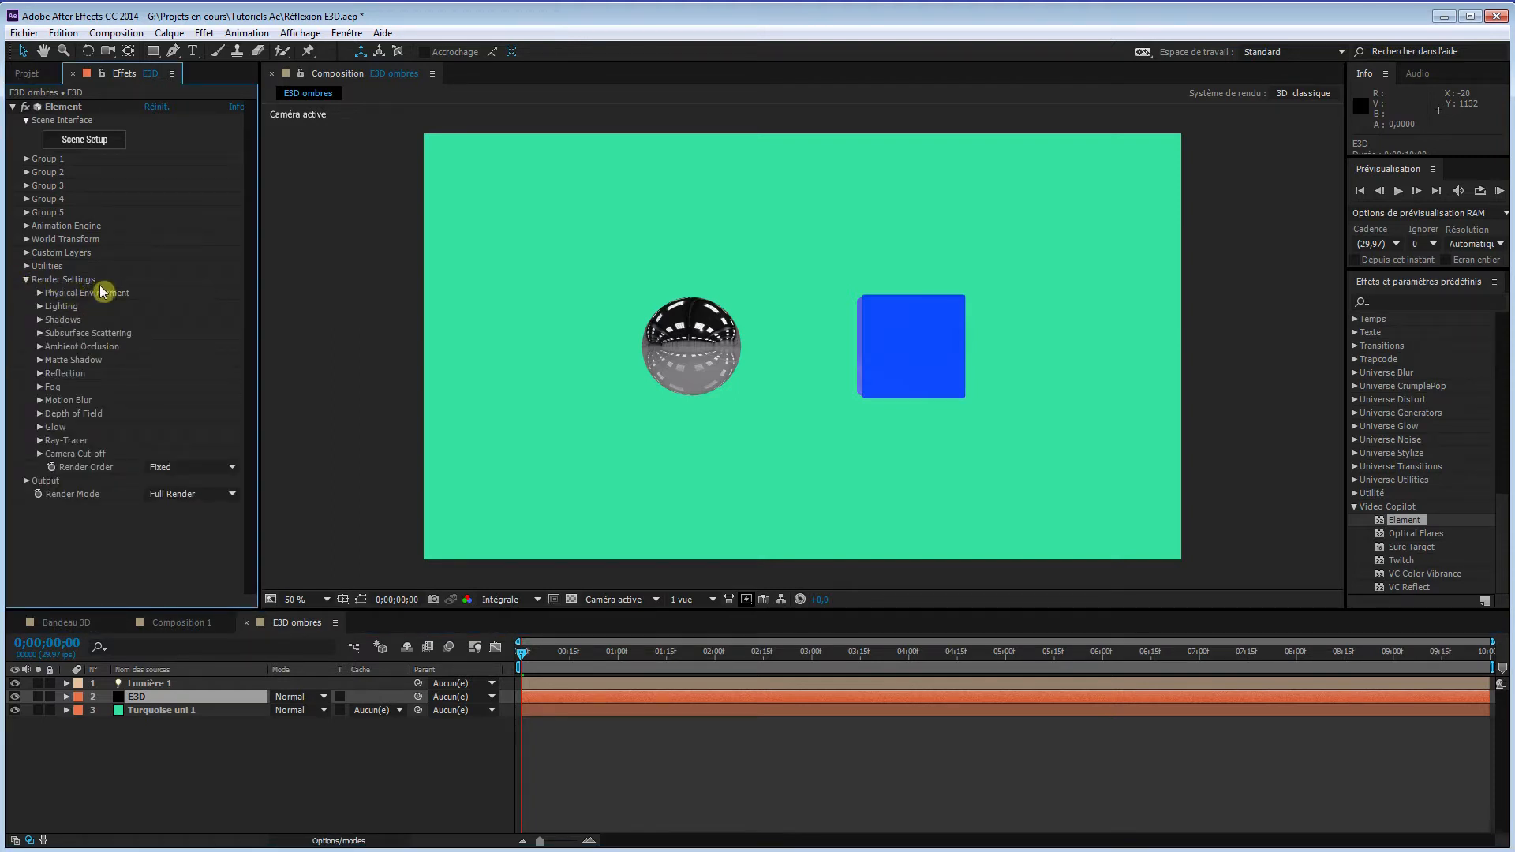
left_click(40, 321)
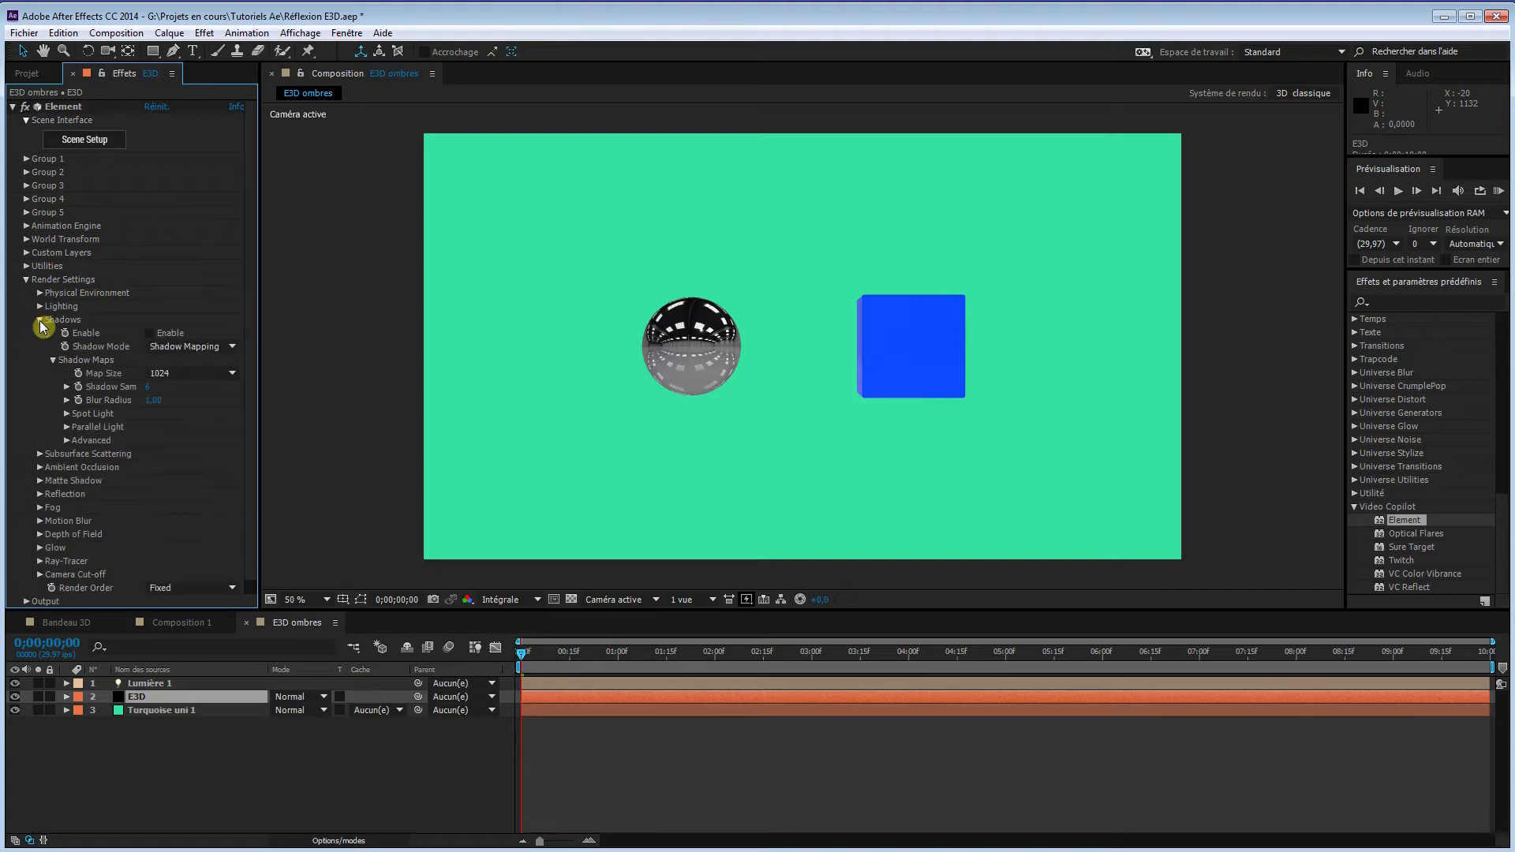
left_click(151, 333)
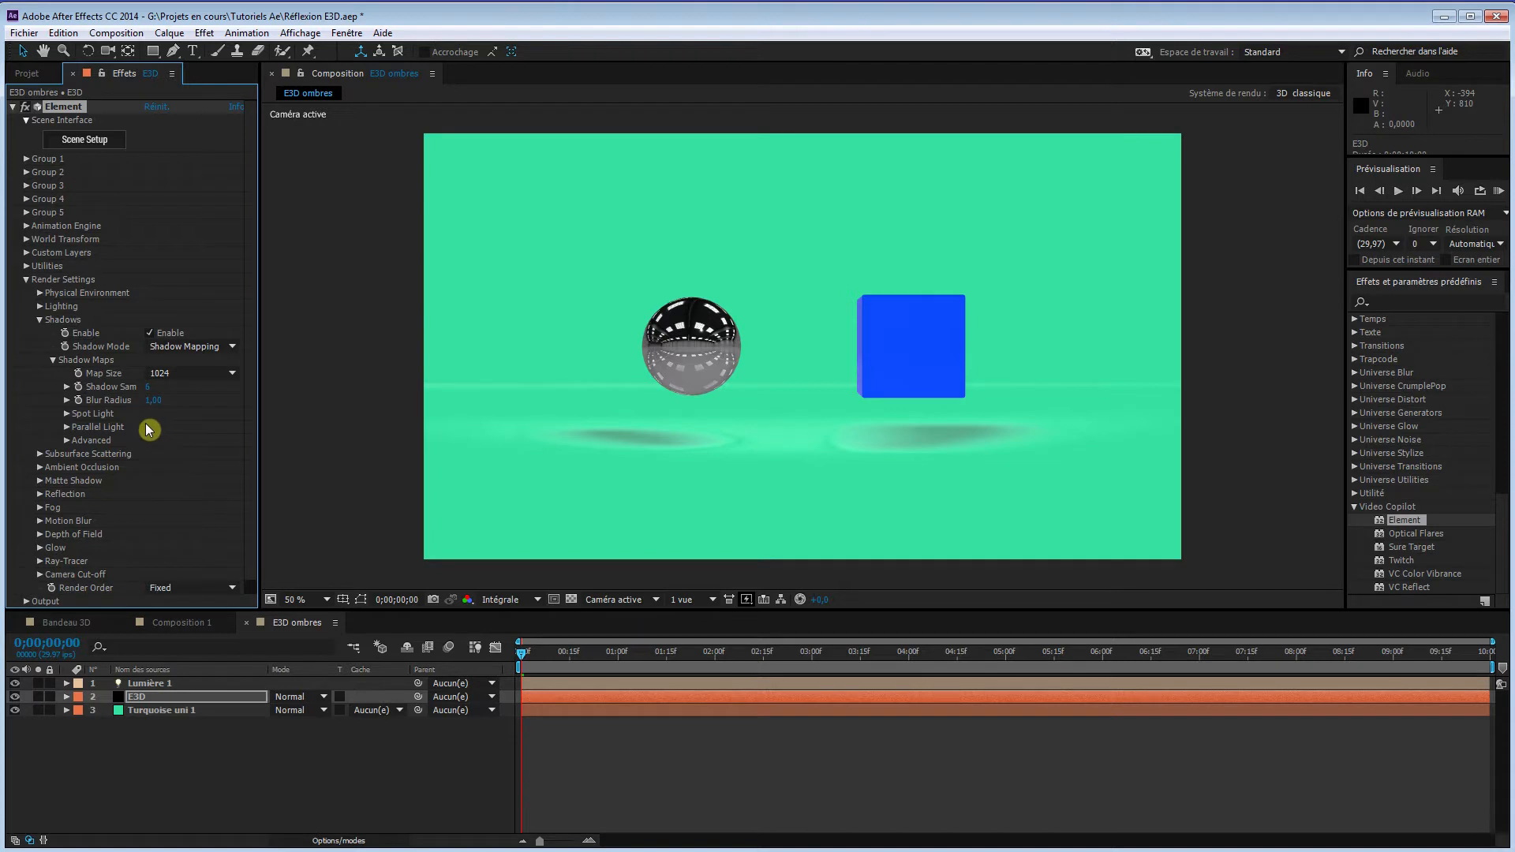
left_click(150, 335)
left_click(41, 321)
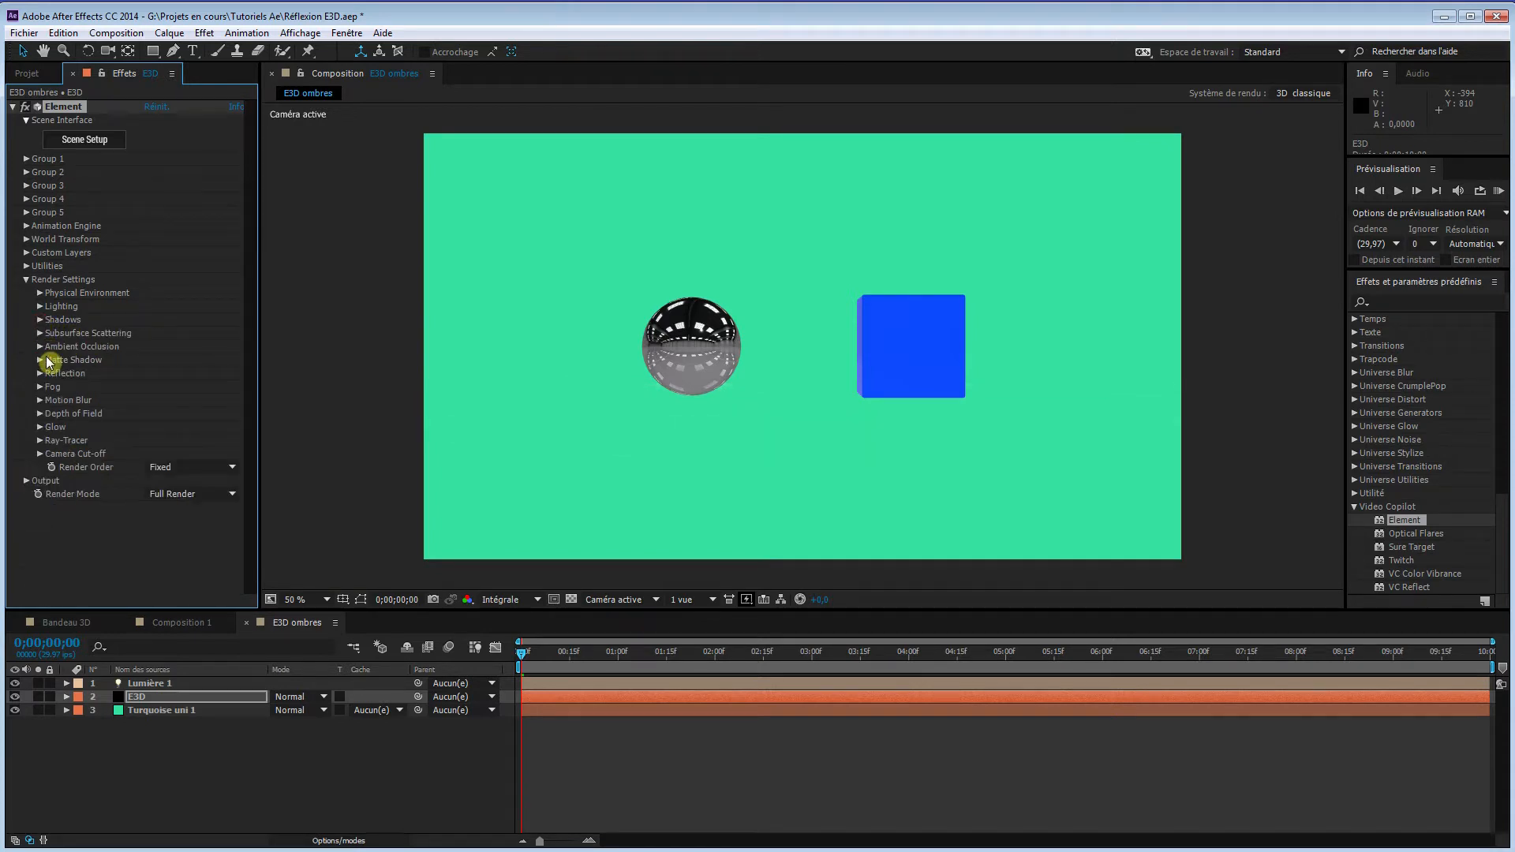
Enable SSAO ambient occlusion in Element's render settings and increase its intensity.
left_click(41, 347)
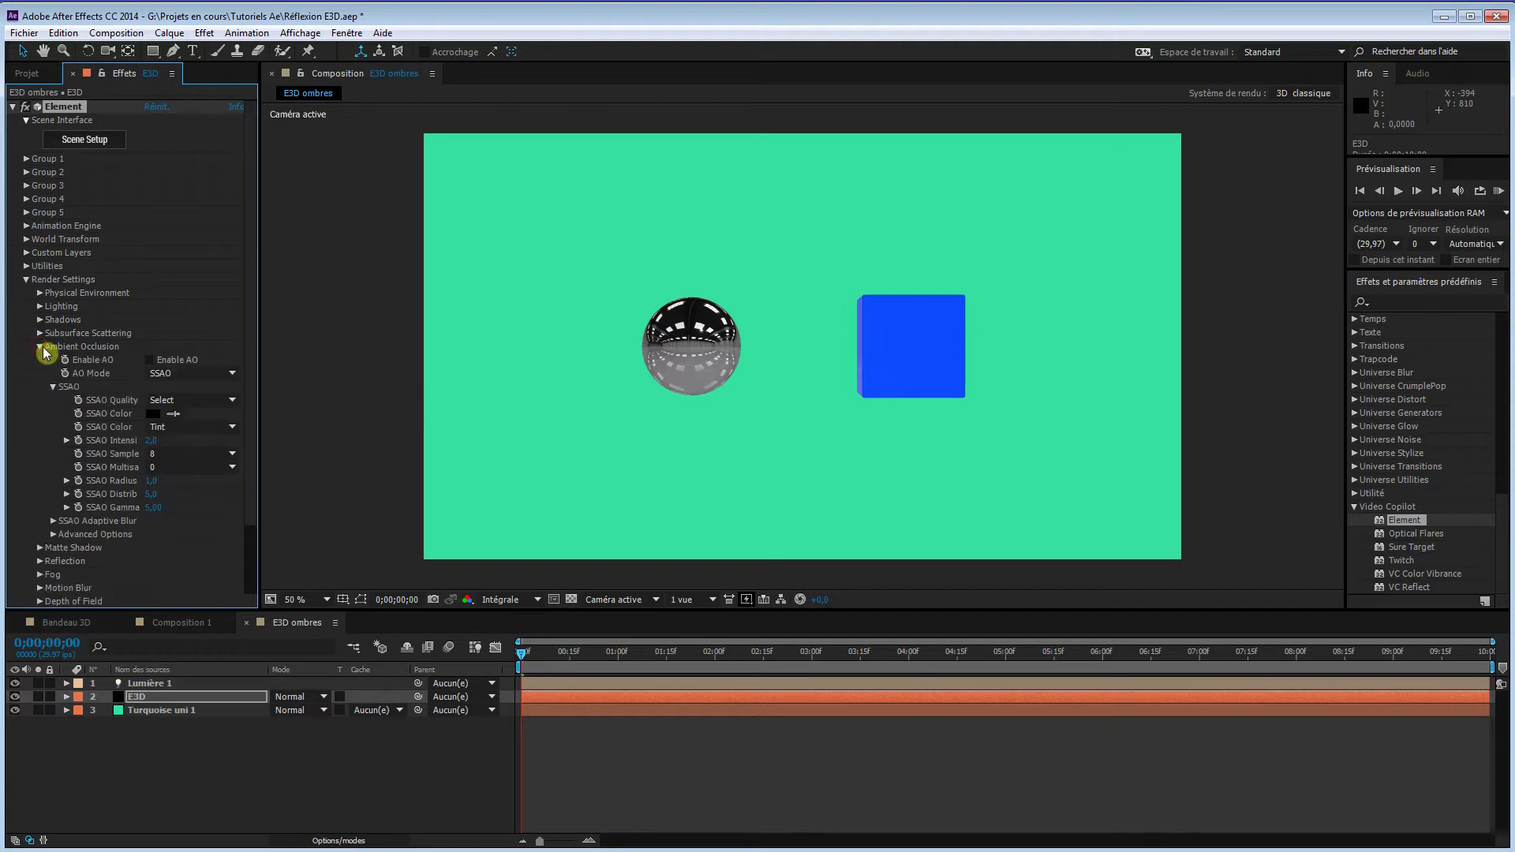
left_click(152, 360)
left_click_drag(155, 440, 162, 439)
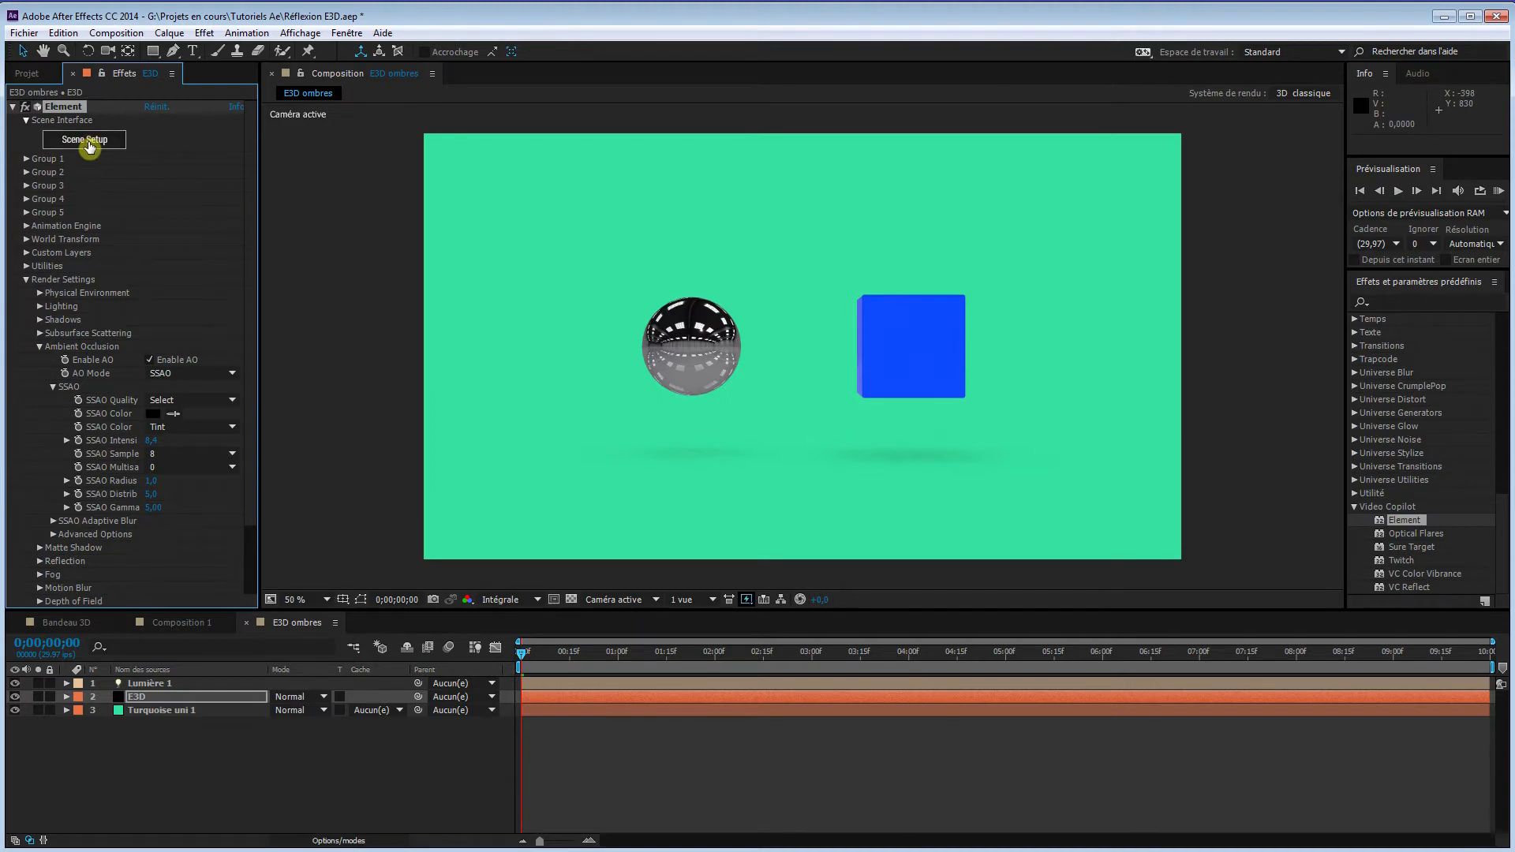
In Scene Setup, take the Plane Model out of its current folder and place it in a new group folder.
left_click(88, 146)
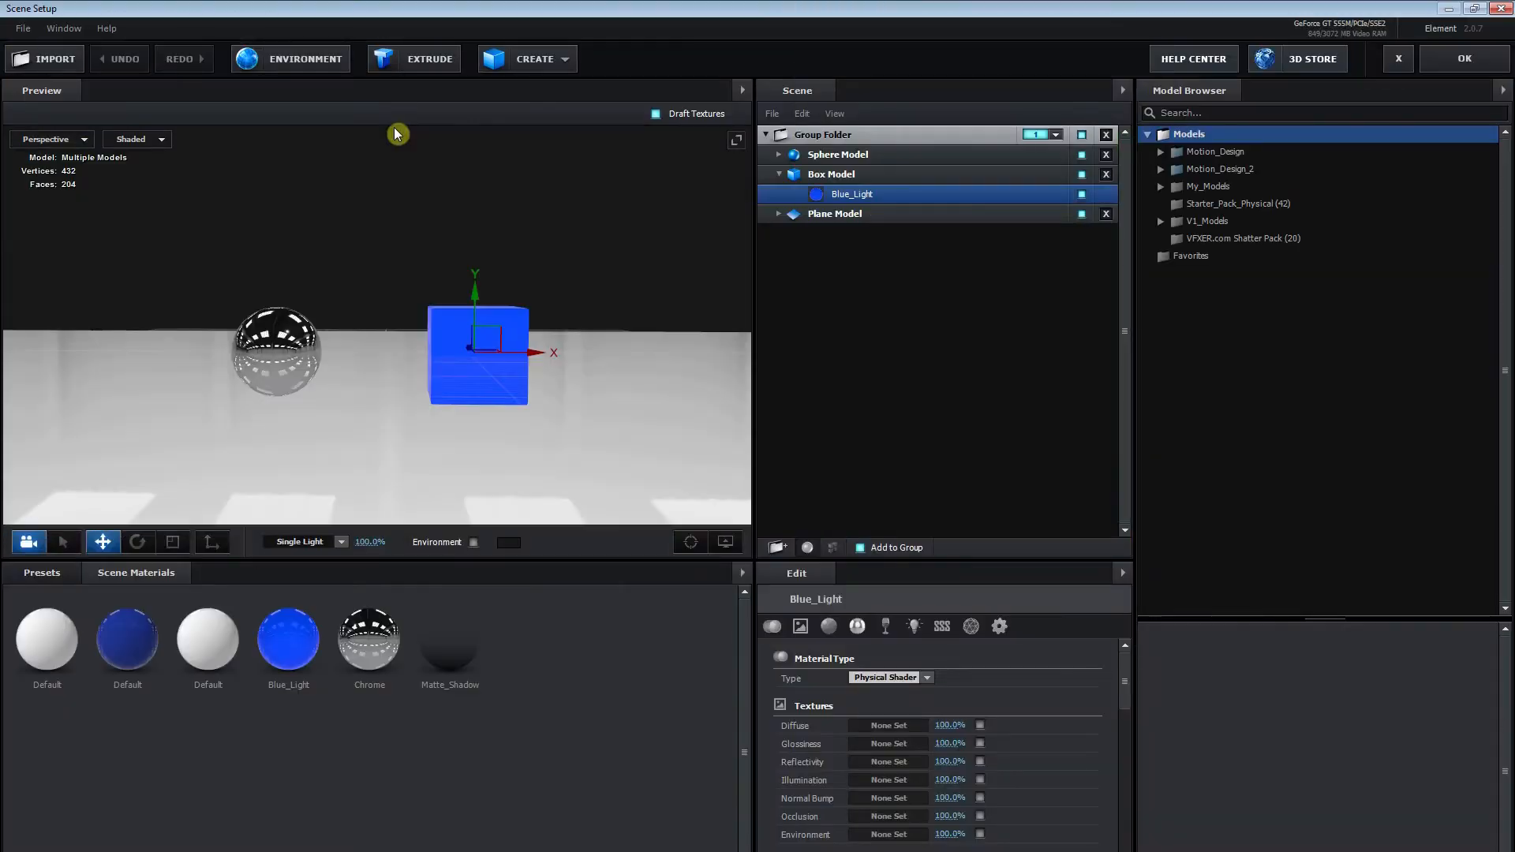
left_click(879, 216)
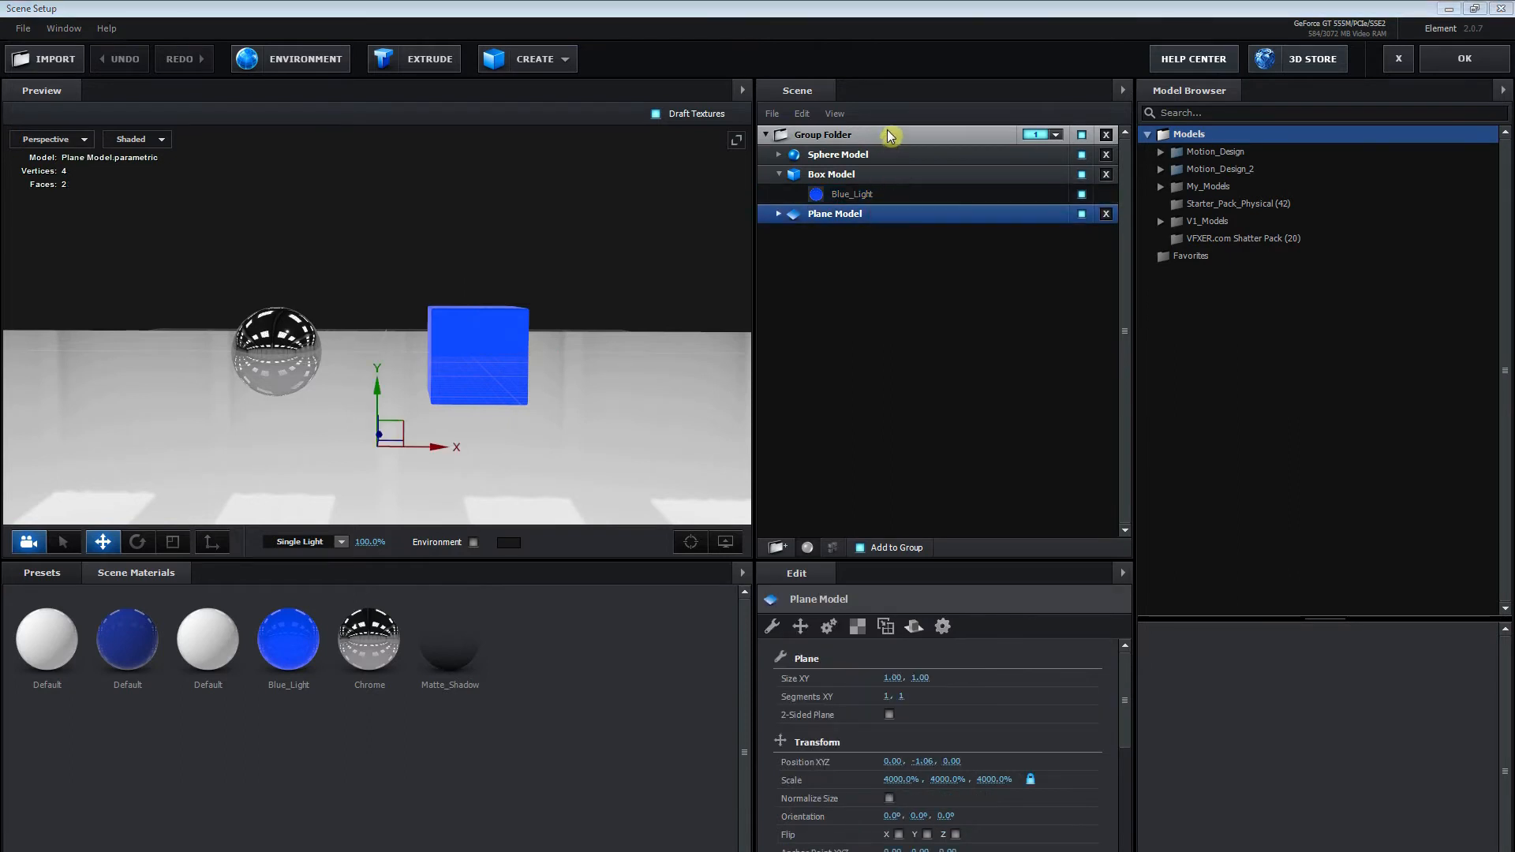
left_click_drag(892, 130, 893, 130)
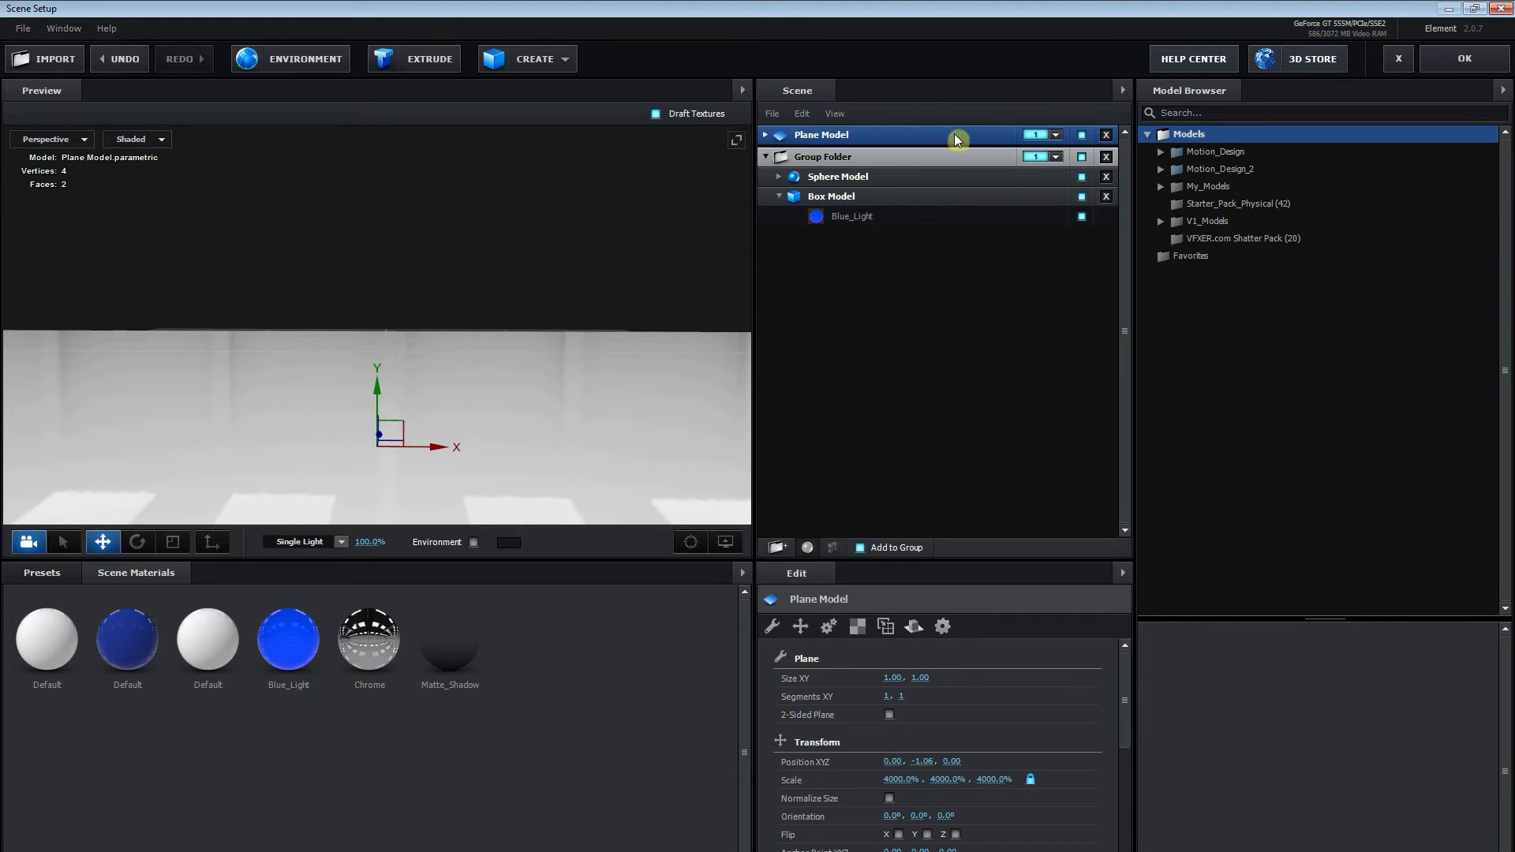
left_click(778, 547)
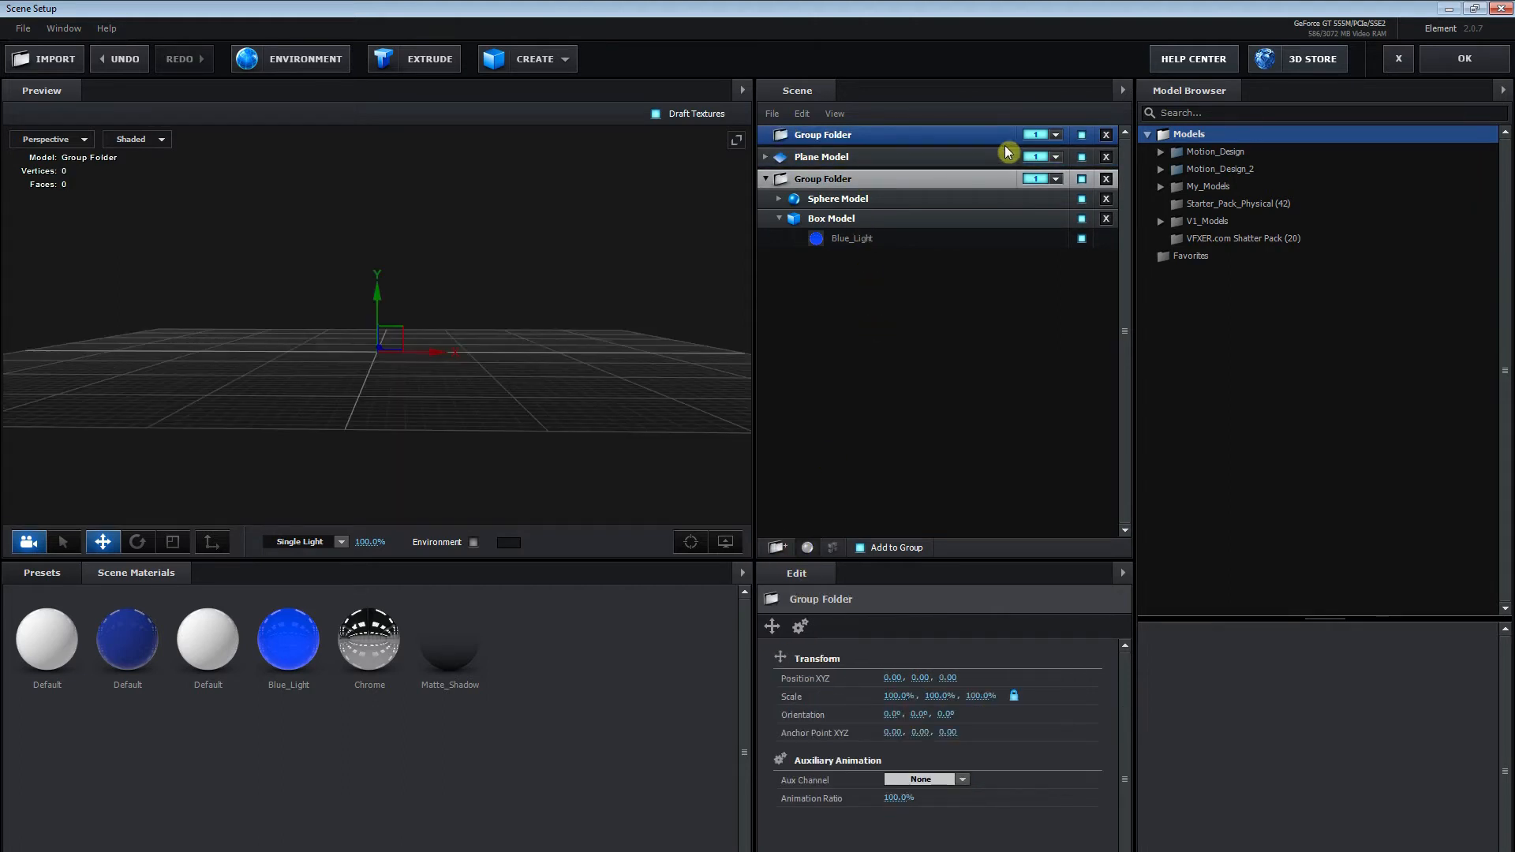
left_click_drag(979, 163, 983, 139)
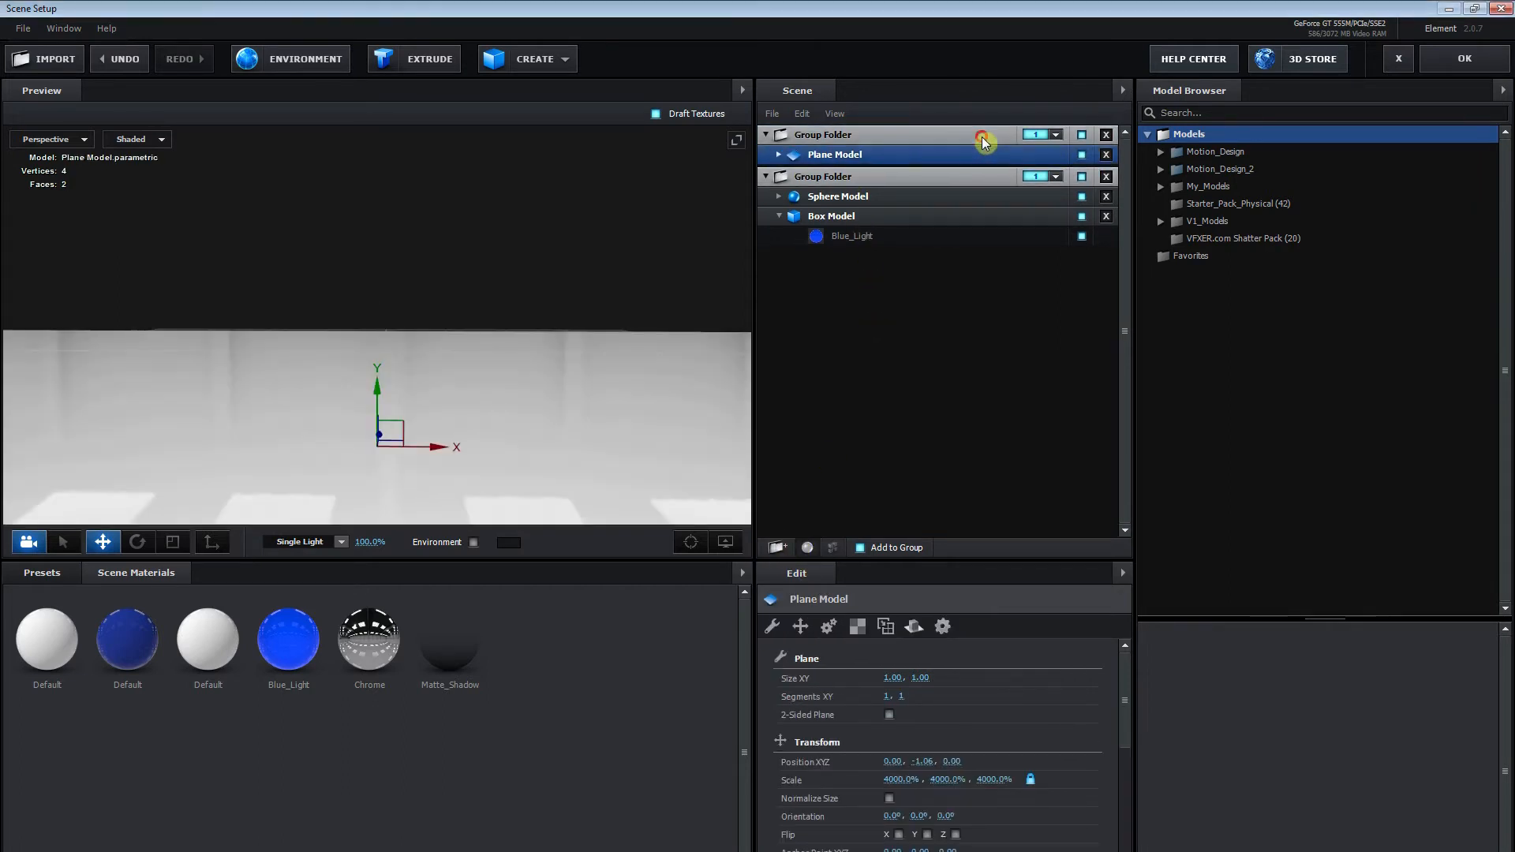
Assign the folder containing the sphere and box to group 2 and apply the scene changes.
left_click(1056, 178)
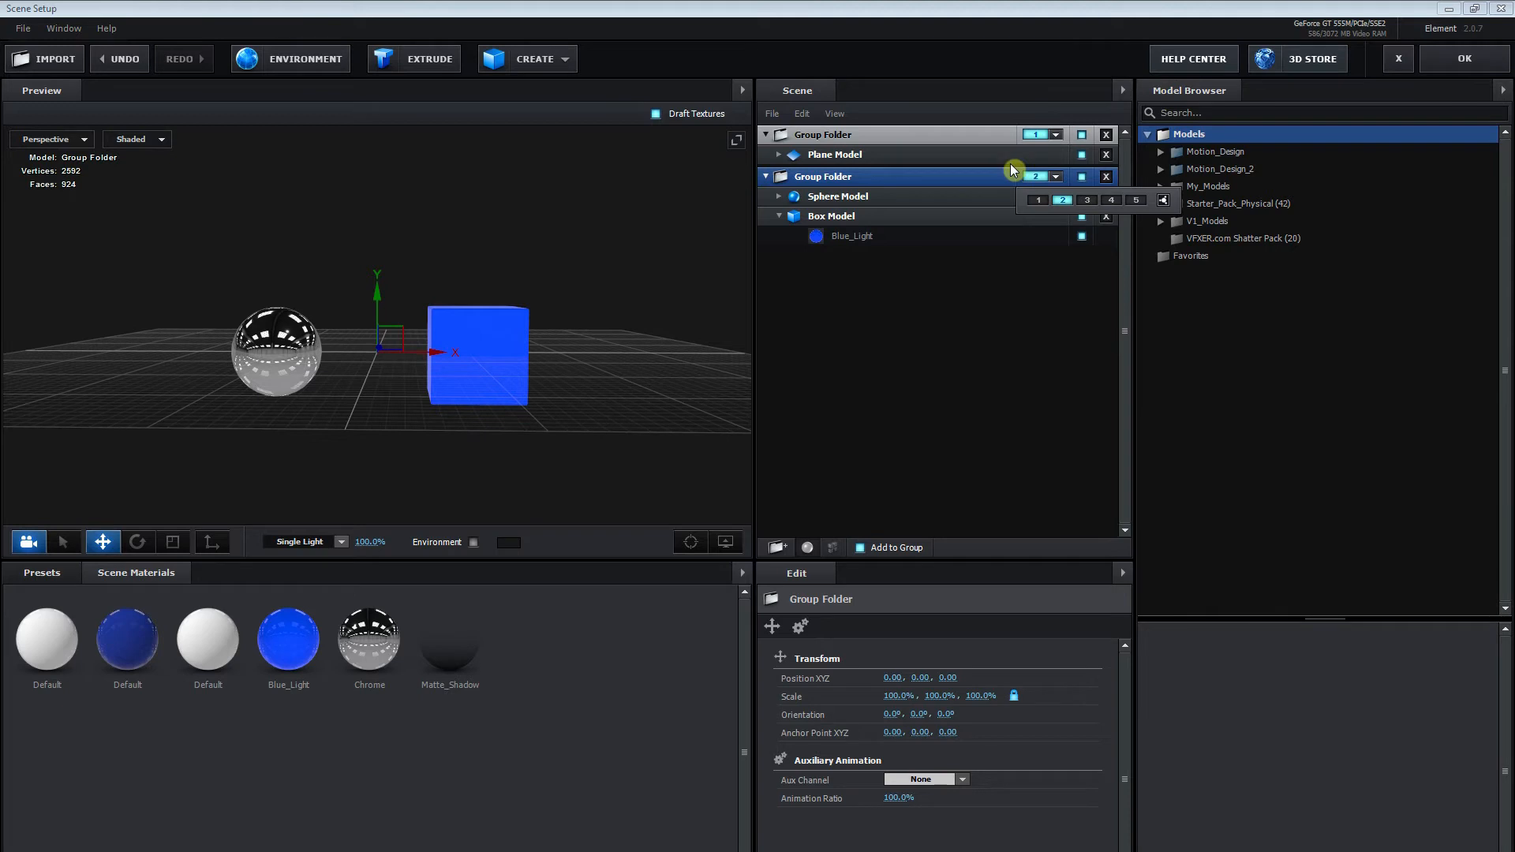
left_click(964, 138)
left_click(964, 139)
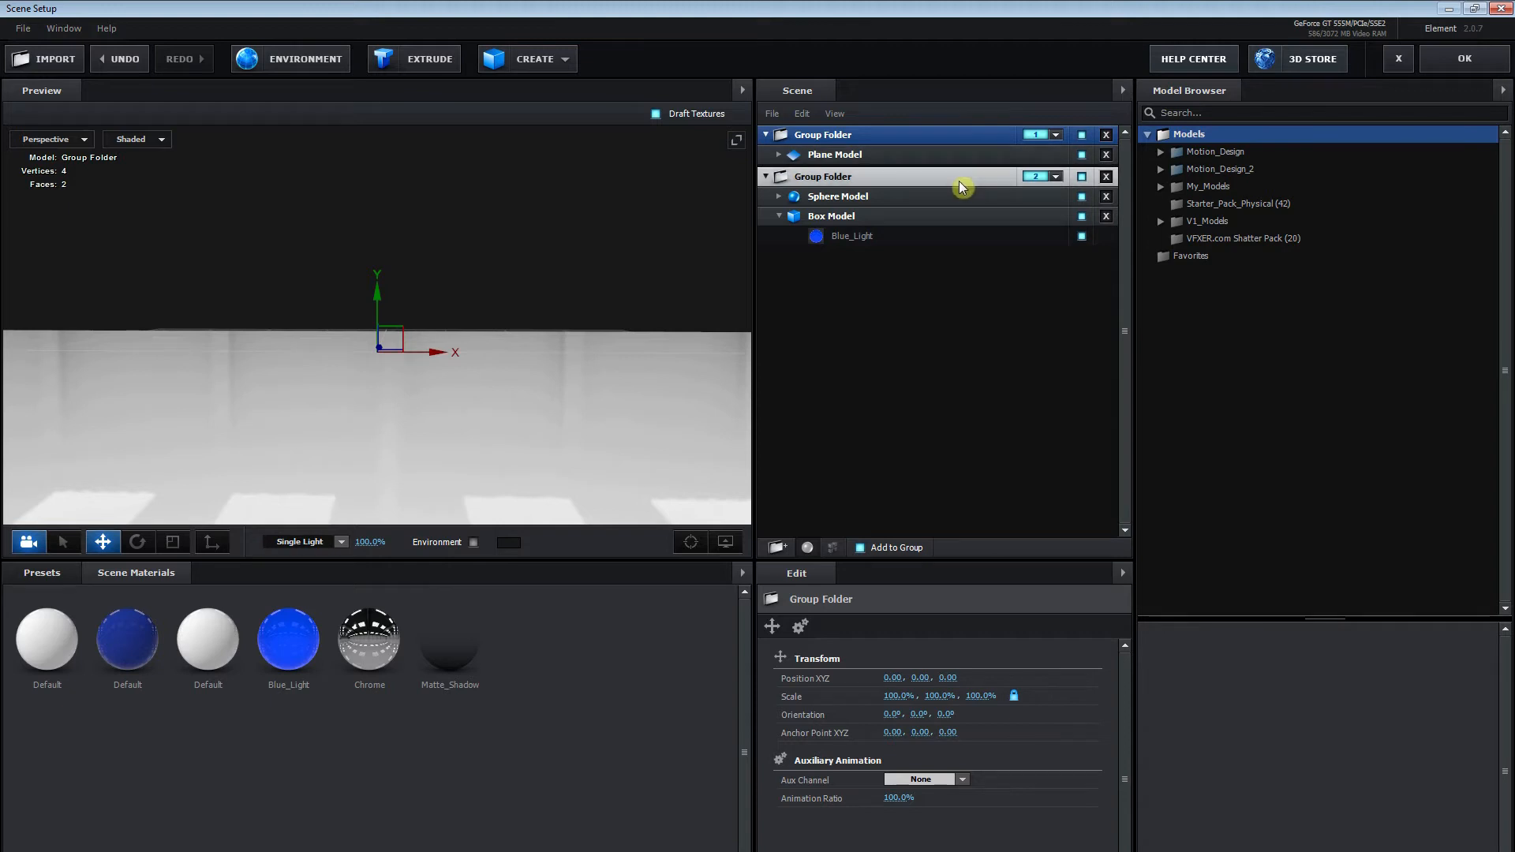
left_click(1465, 59)
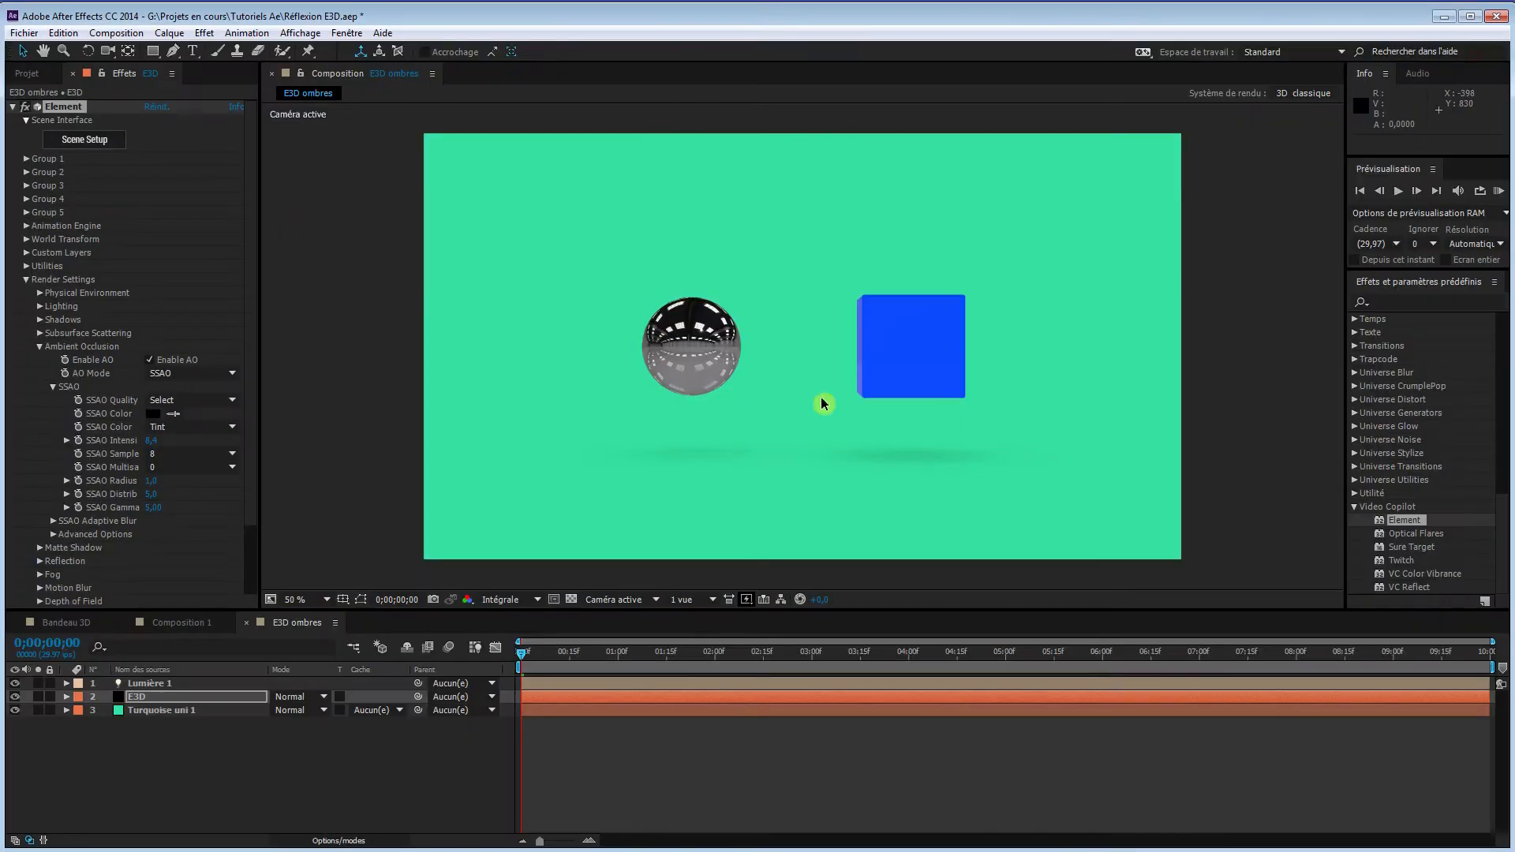
Raise the ground plane by setting Group 1's Particle Replicator Y position to 445.
left_click(26, 161)
left_click(39, 226)
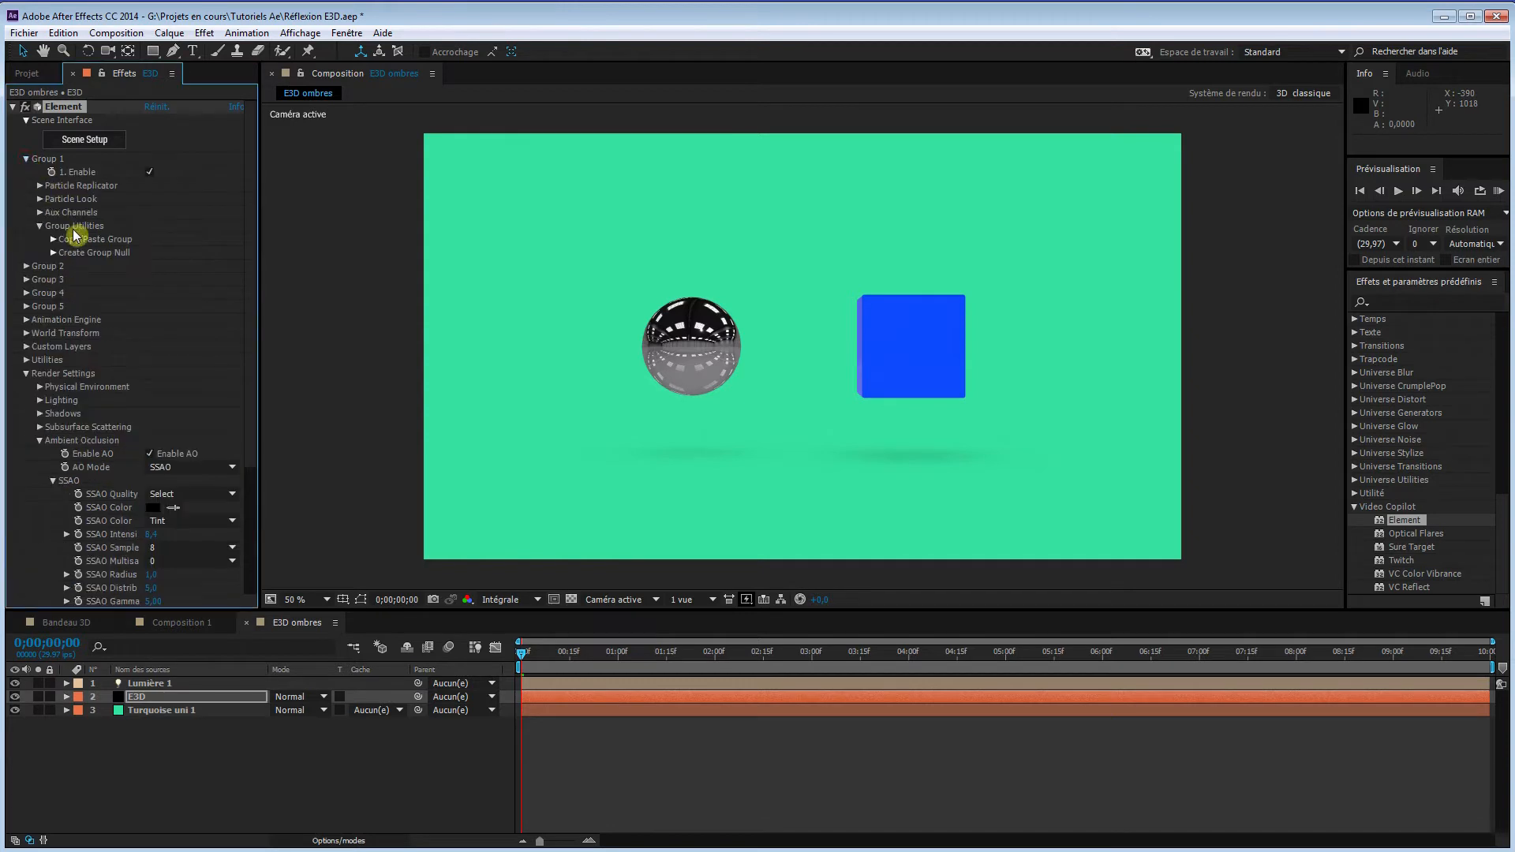
left_click(40, 187)
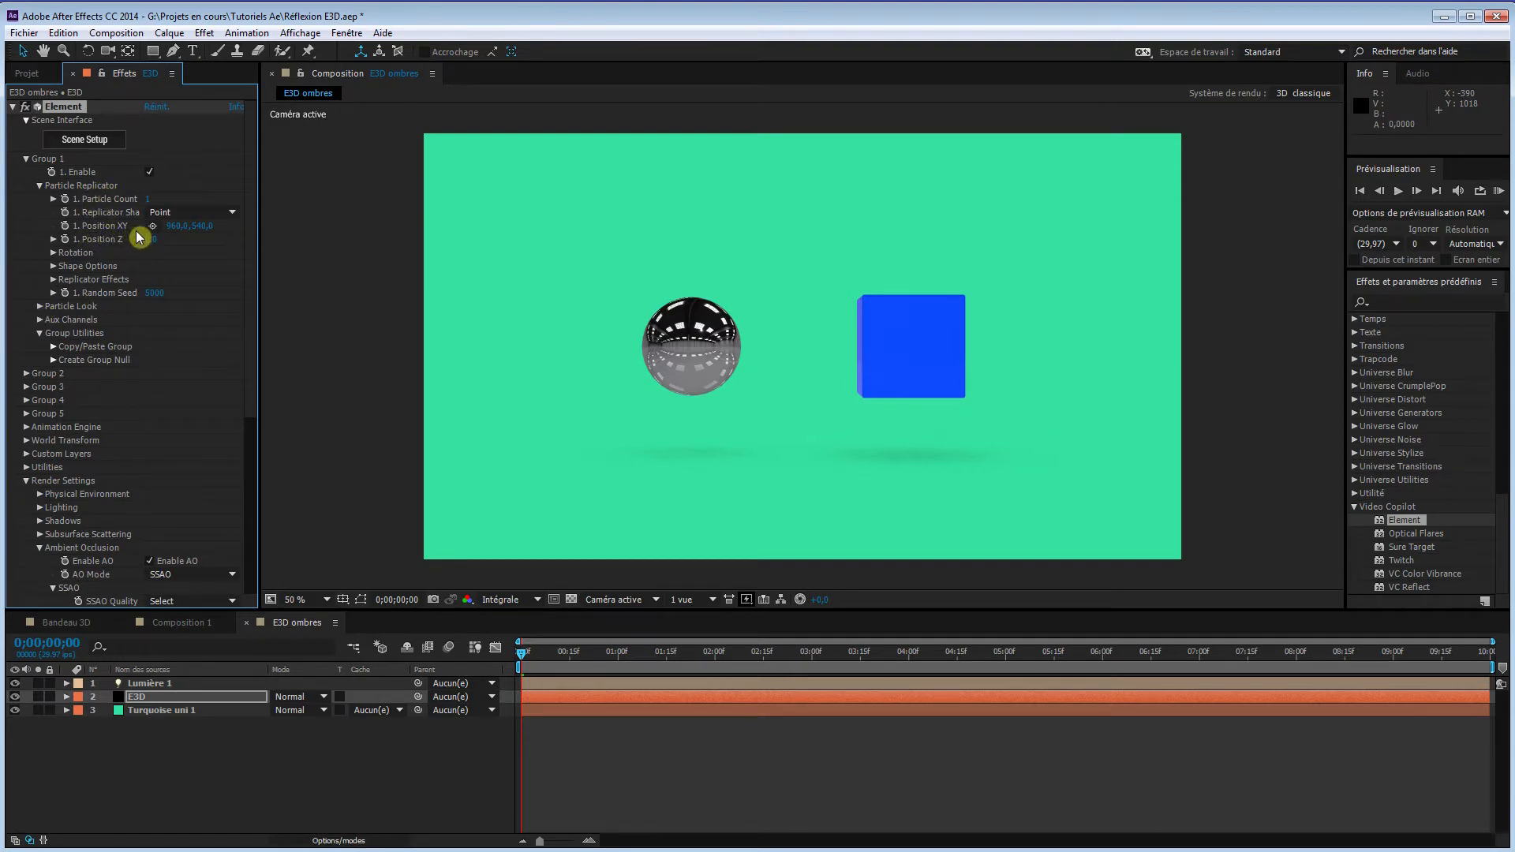
left_click_drag(203, 233, 129, 232)
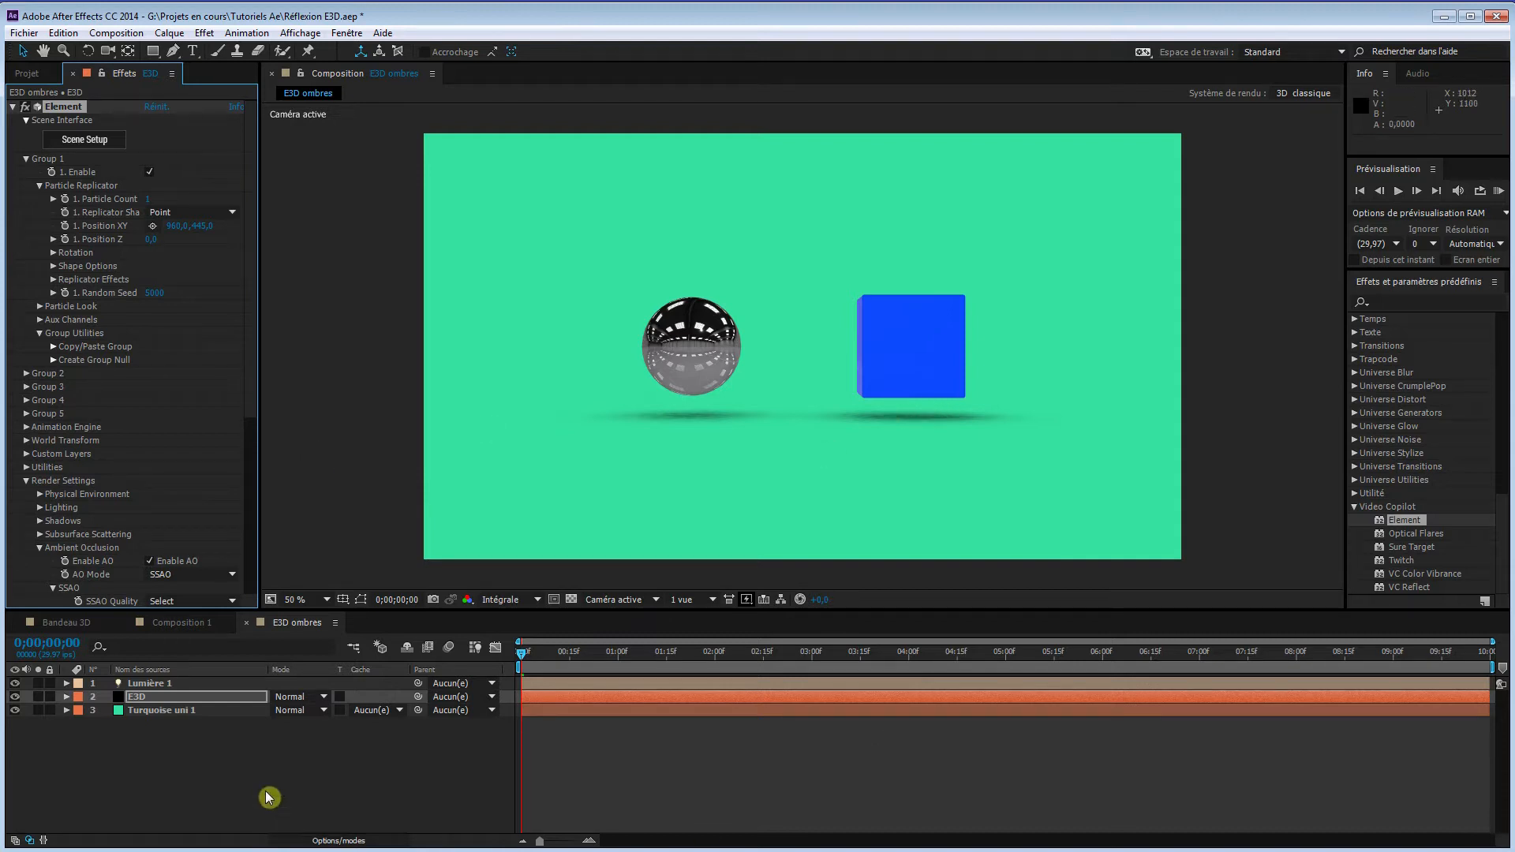
Create a text layer containing a first name, stack it below the turquoise solid, and hide it.
right_click(274, 749)
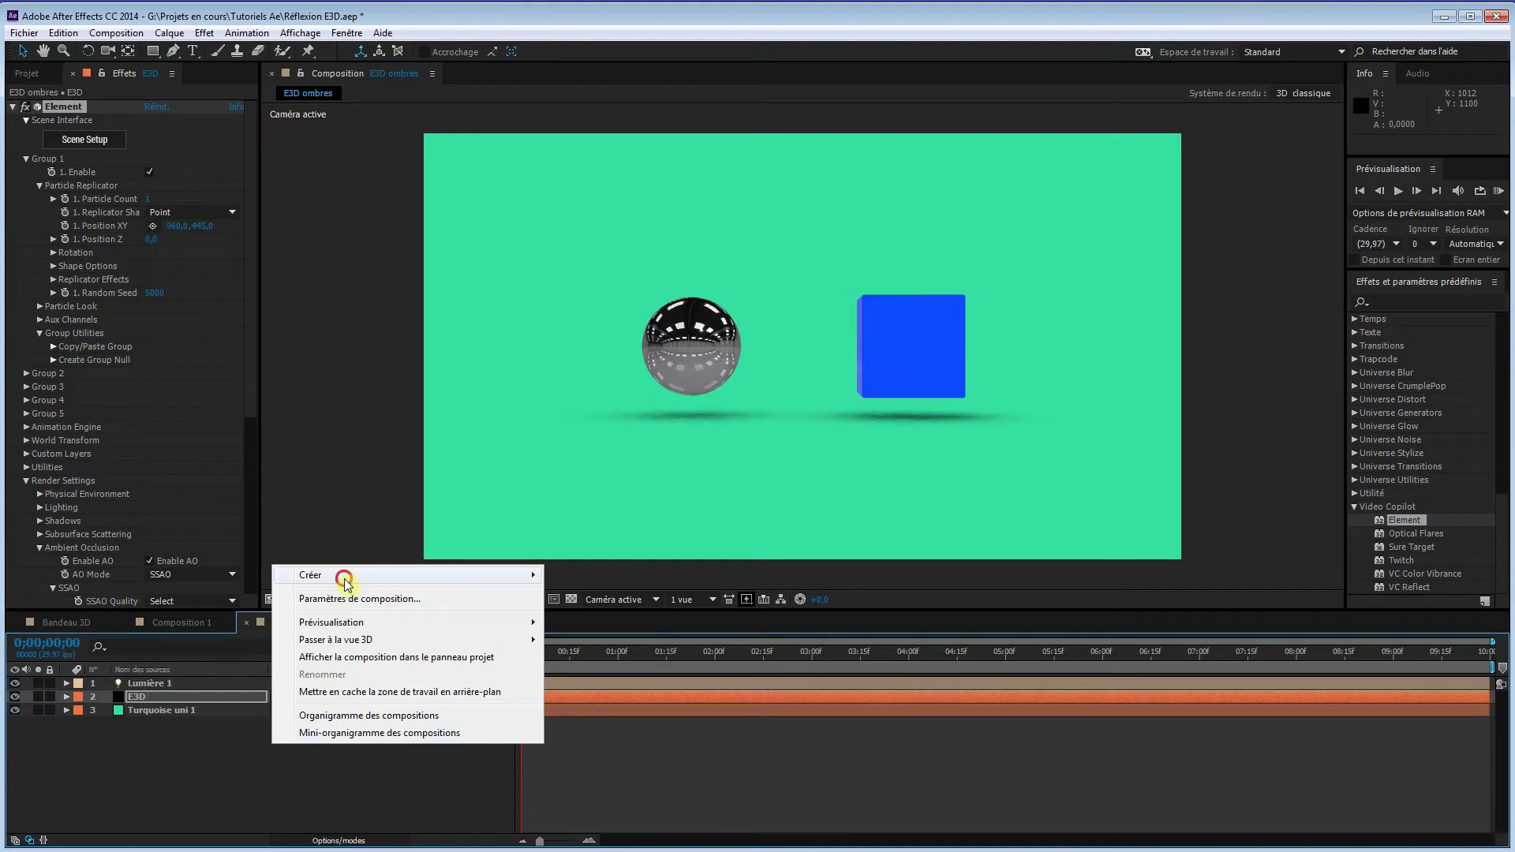
mouse_move(345, 582)
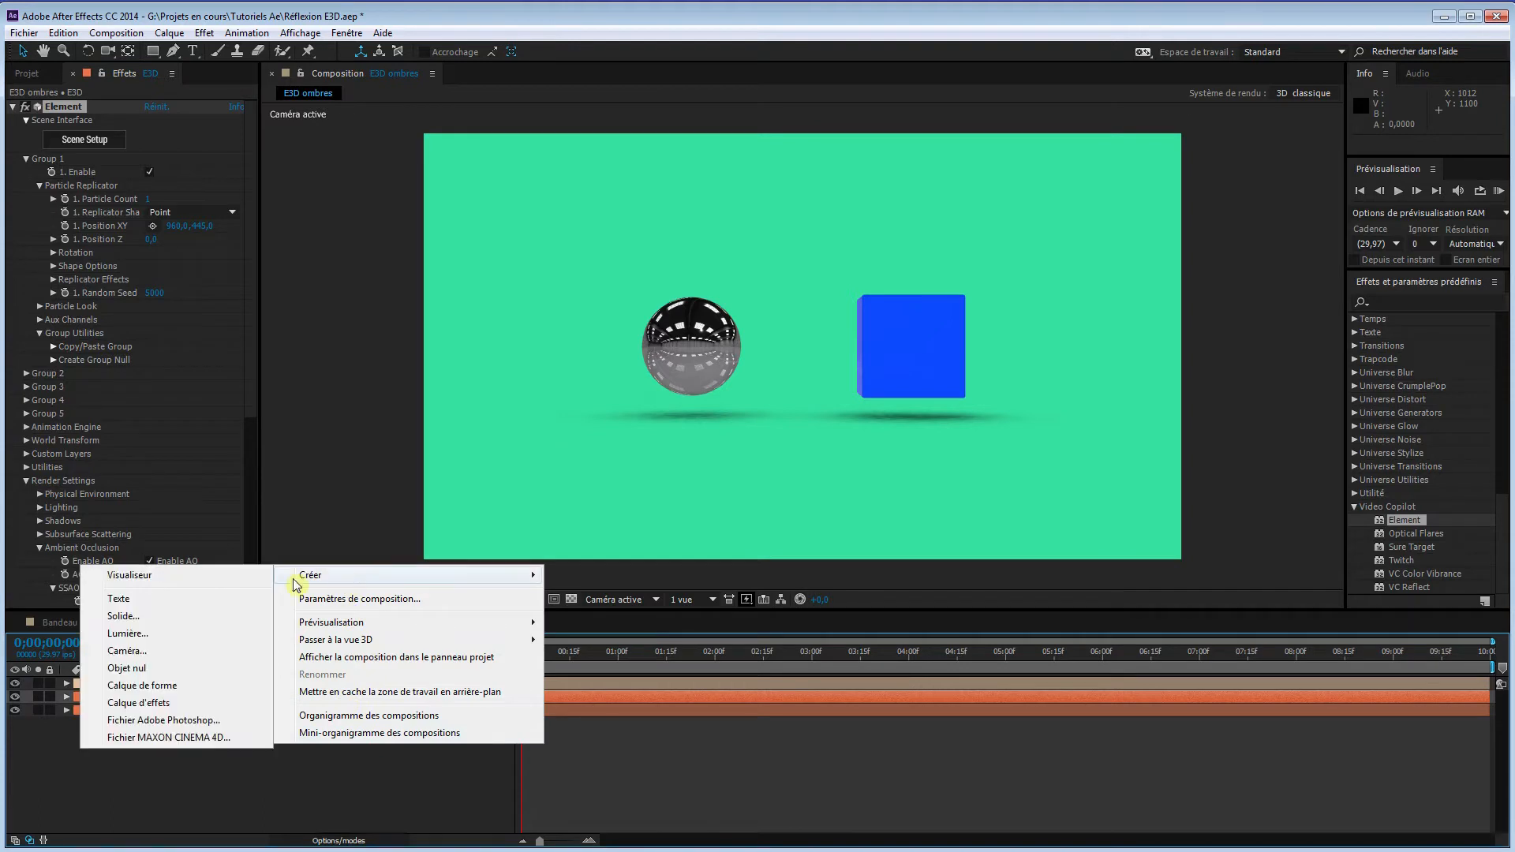
left_click(133, 600)
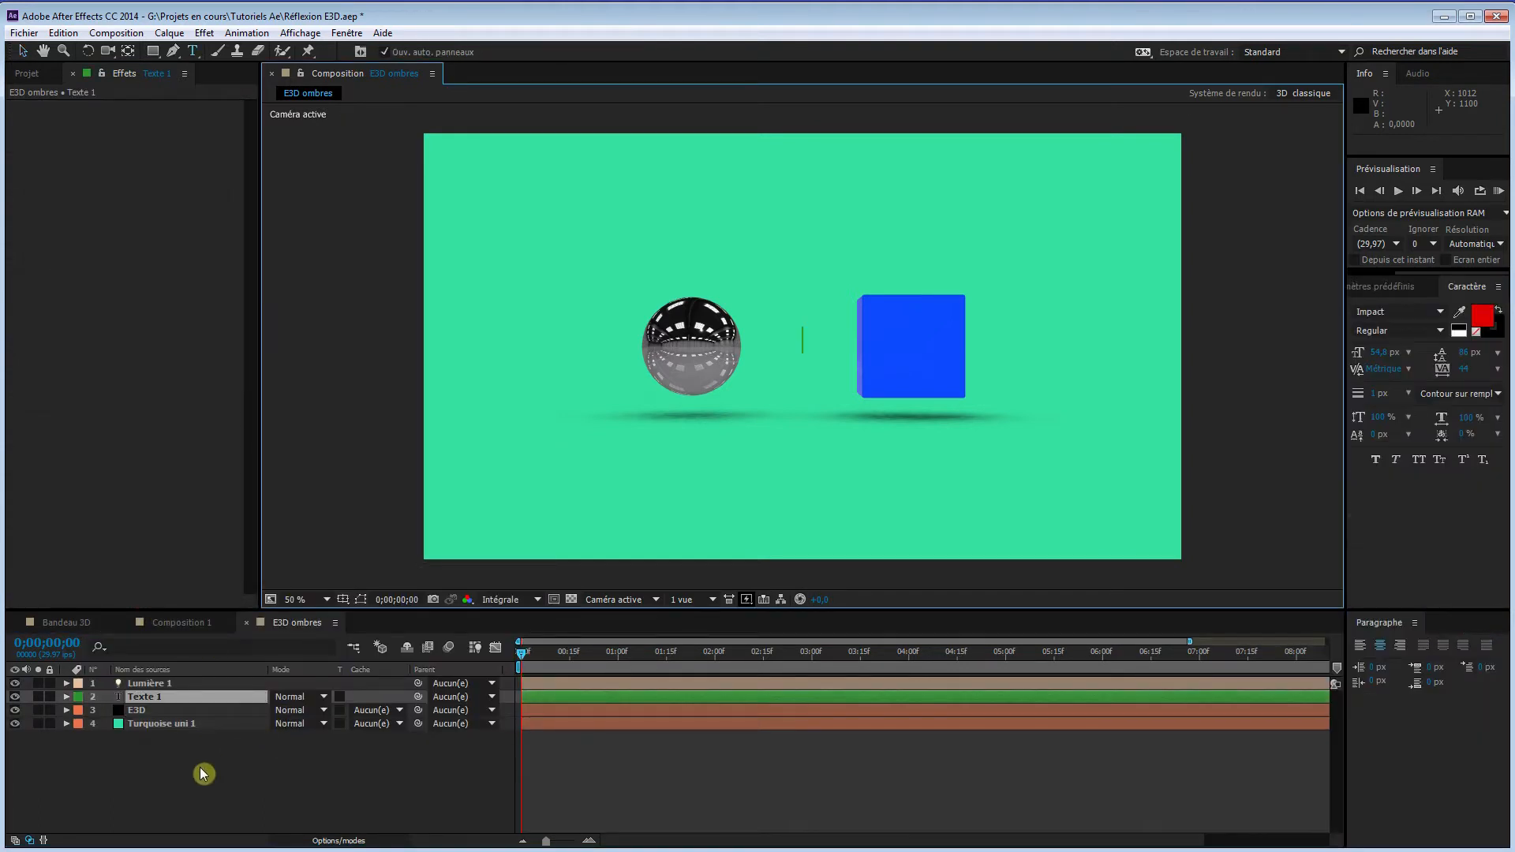
type("Daniel")
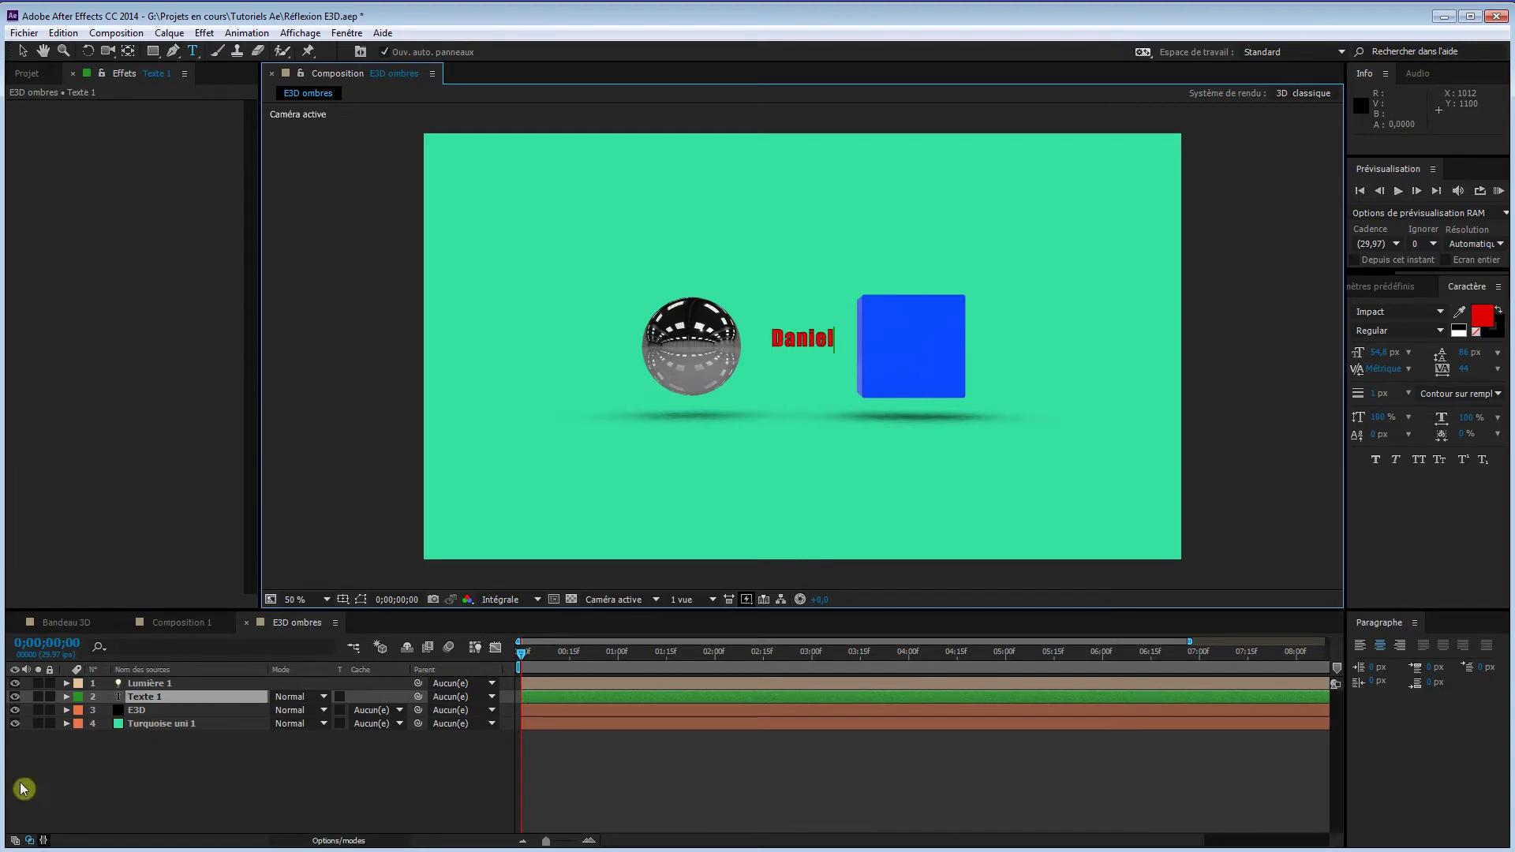
left_click_drag(148, 698, 152, 738)
left_click(15, 723)
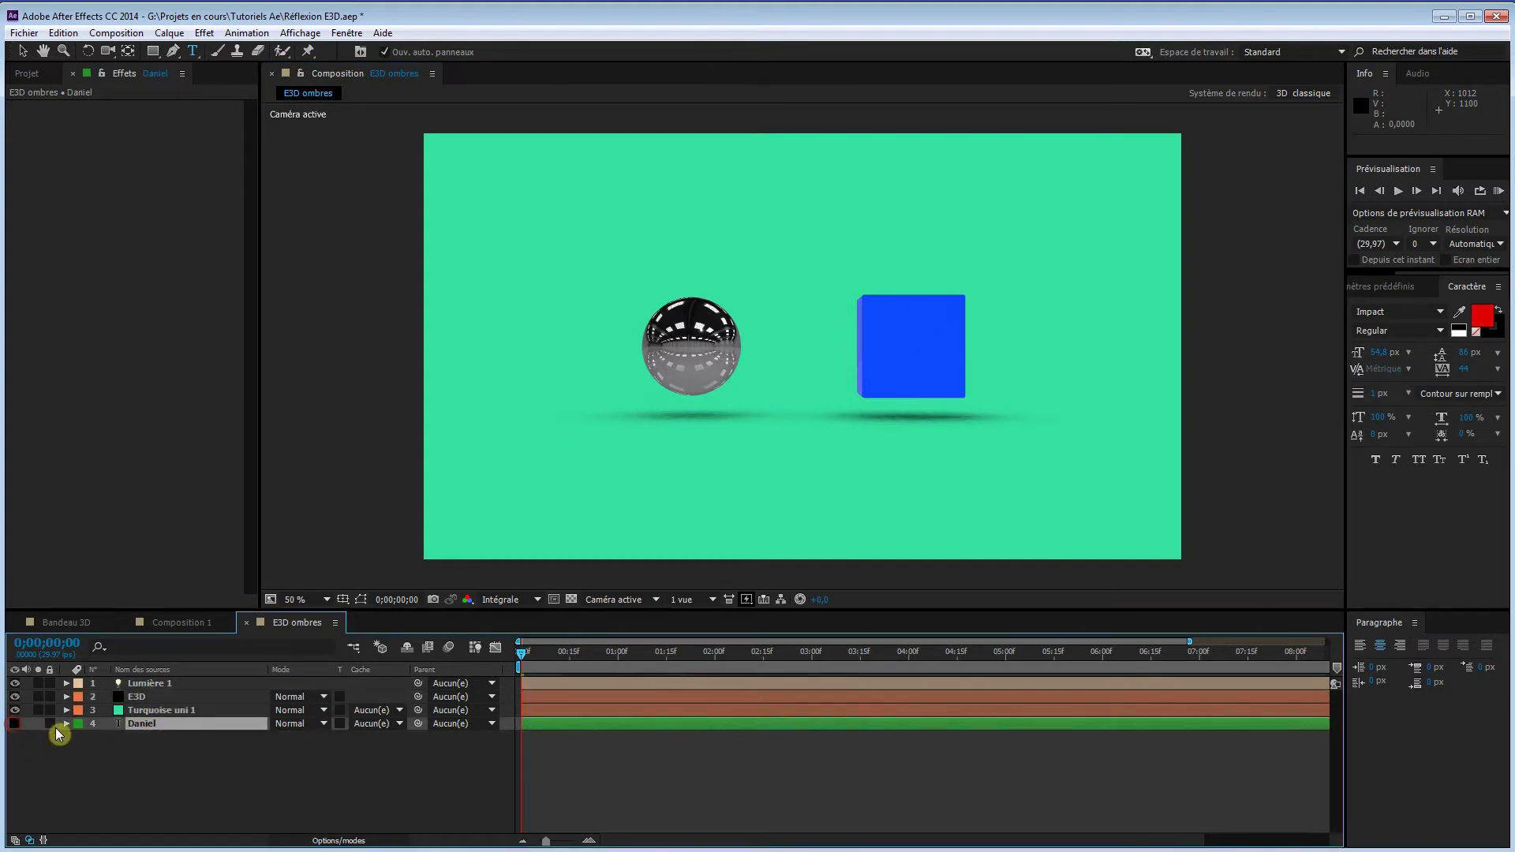
Assign the name text layer as Path Layer 1 in the E3D layer's Custom Text and Masks settings.
left_click(188, 699)
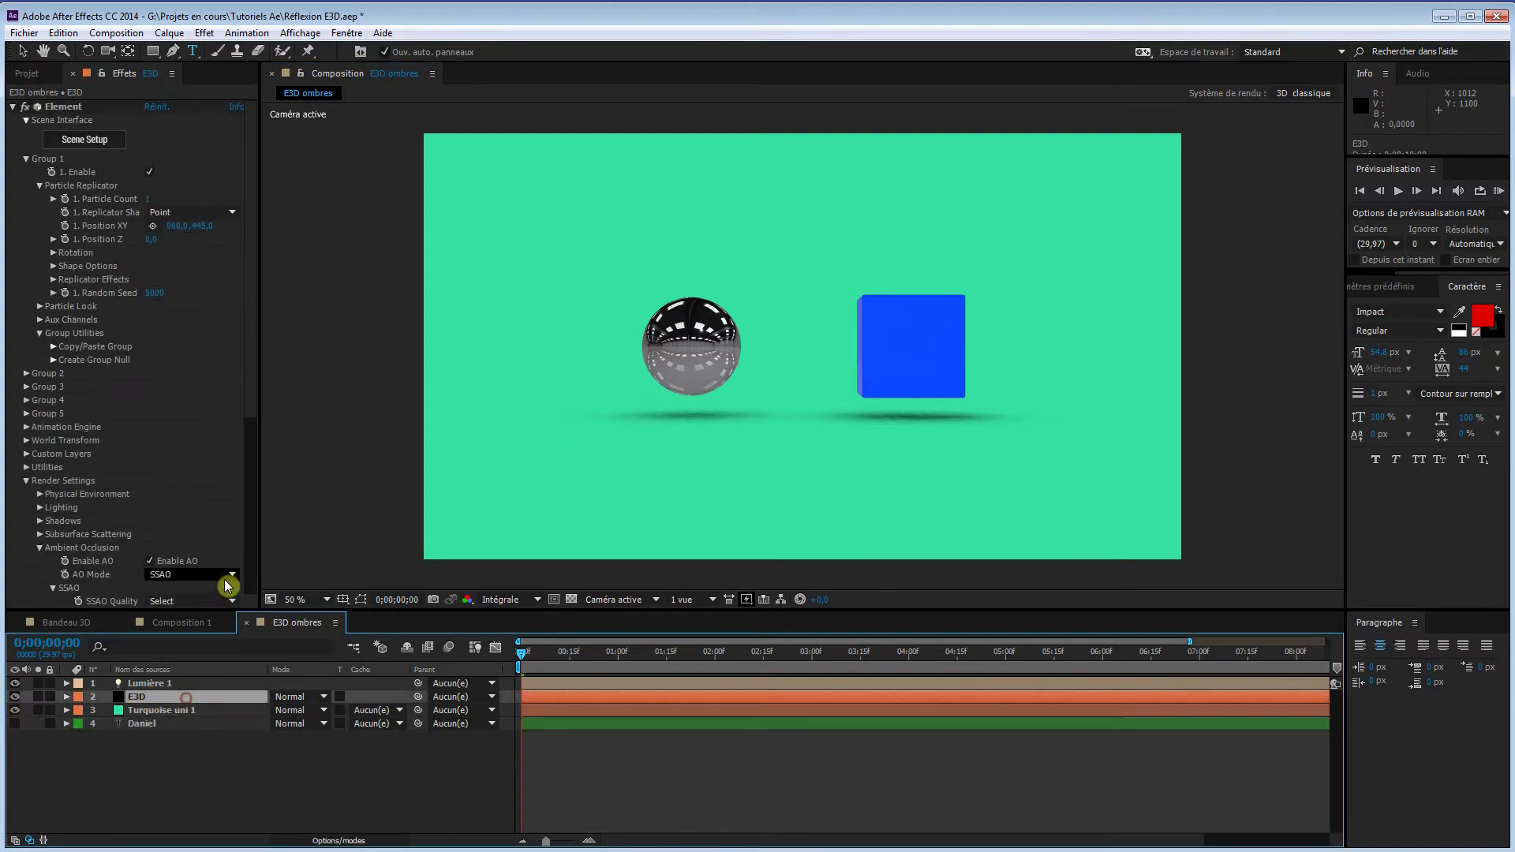
left_click(26, 161)
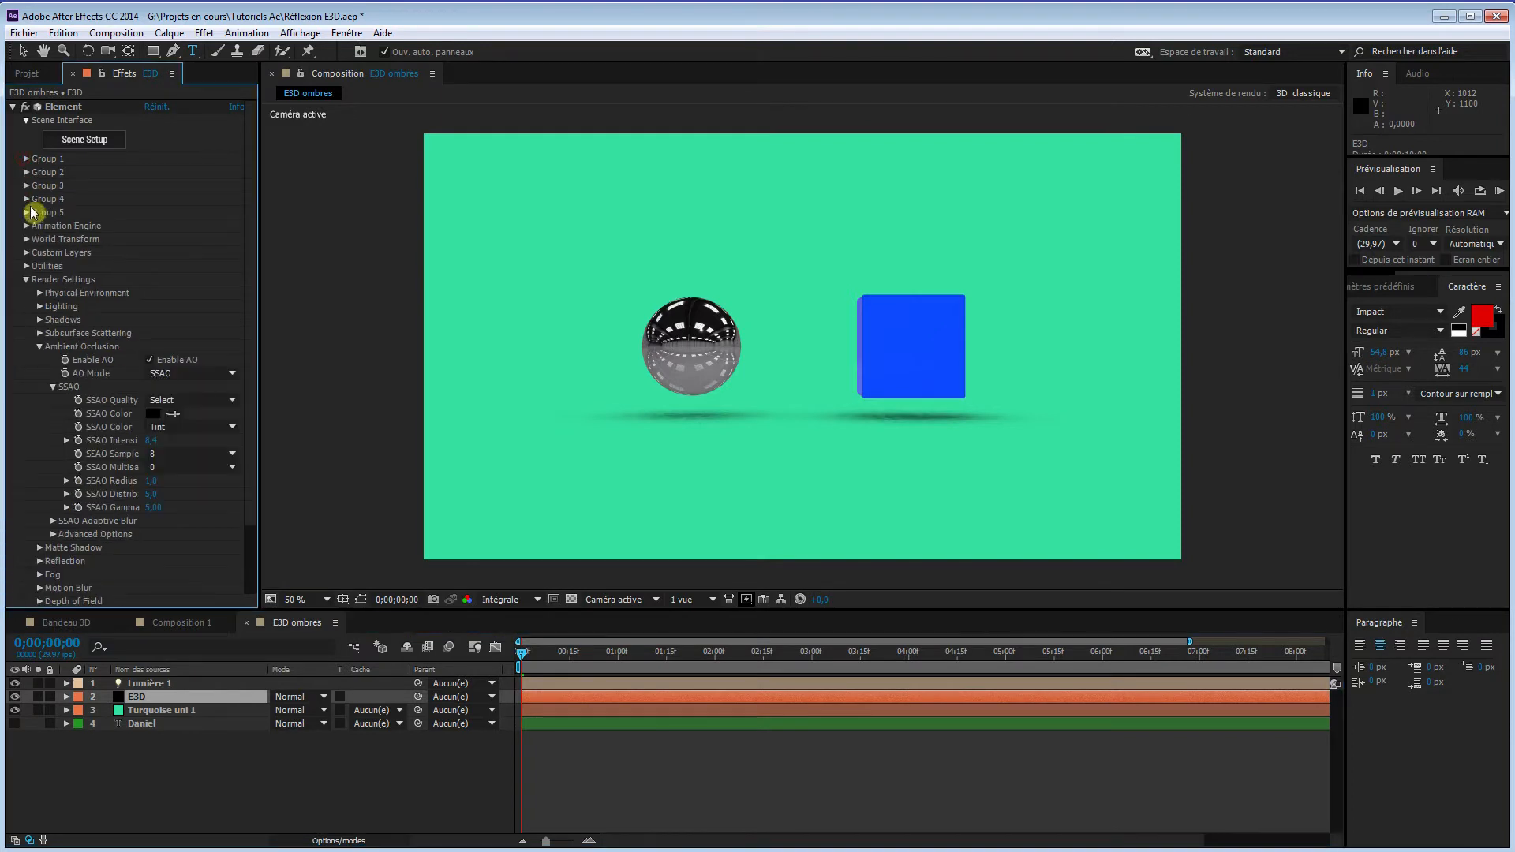
left_click(27, 255)
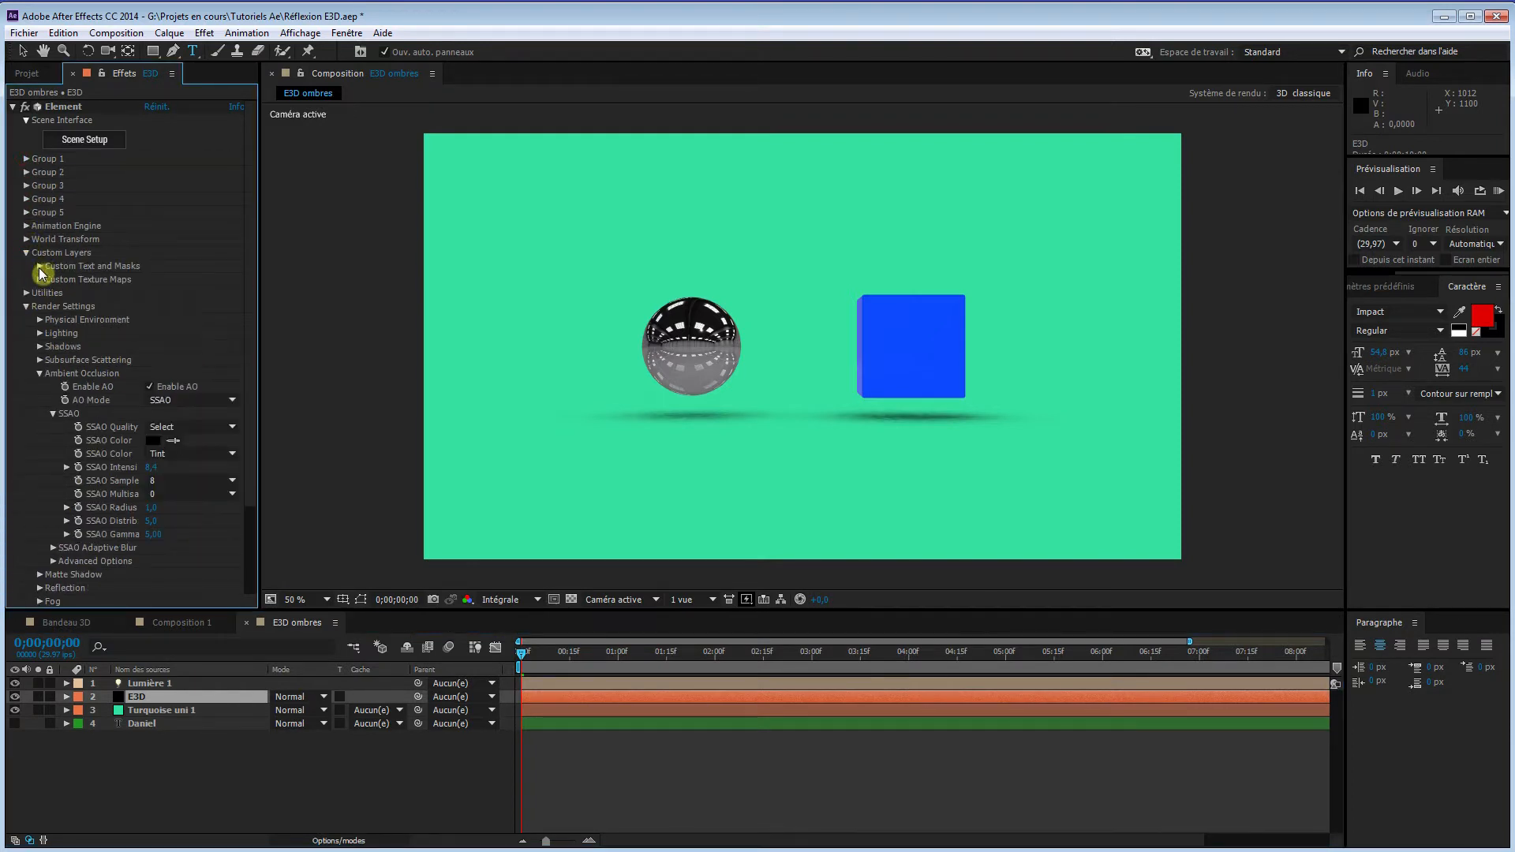
left_click(39, 269)
left_click(193, 281)
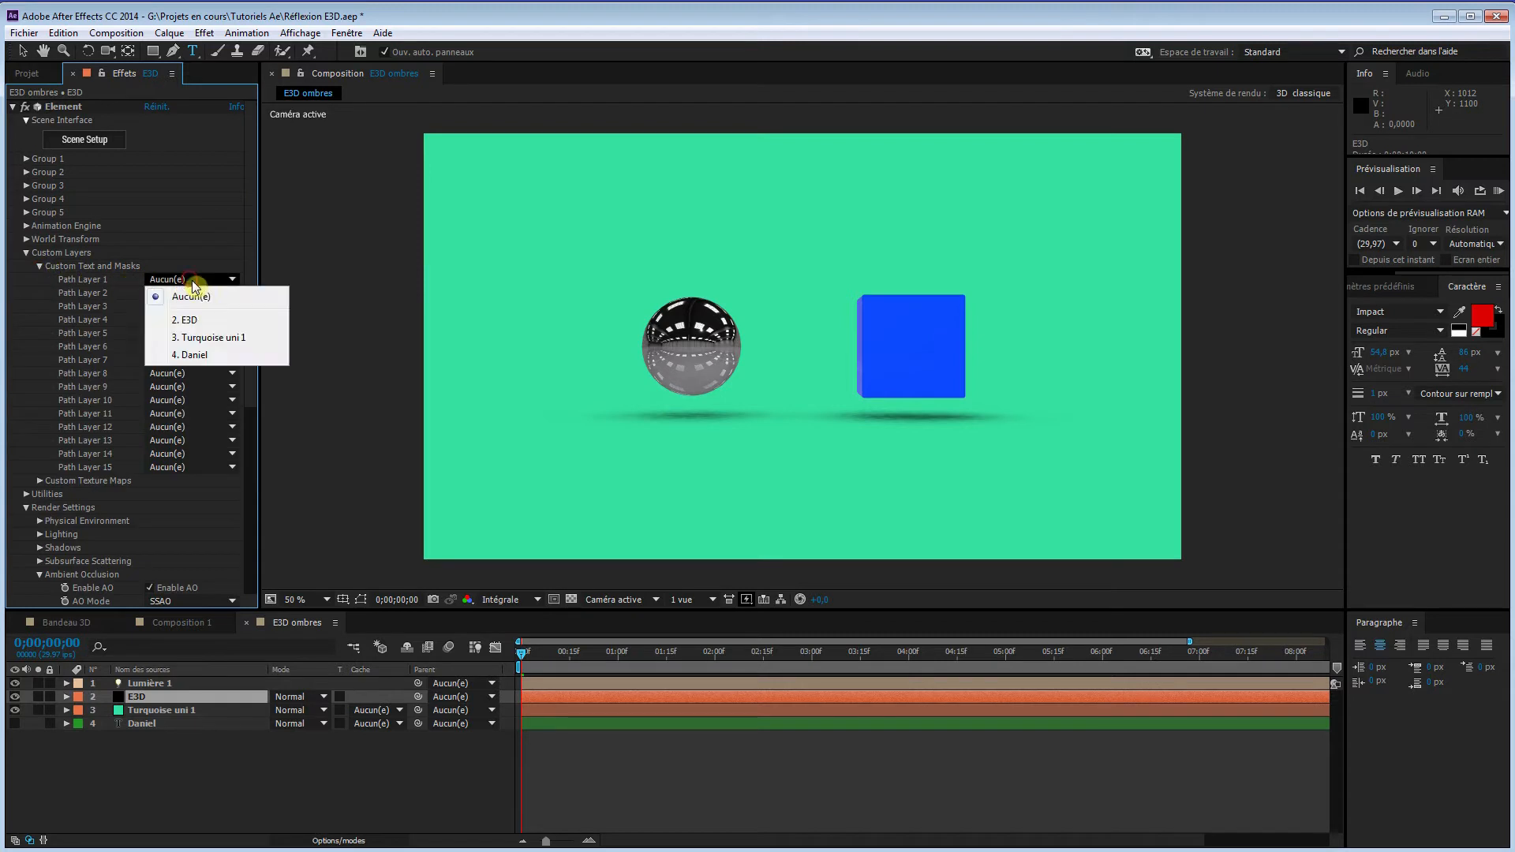
left_click(193, 355)
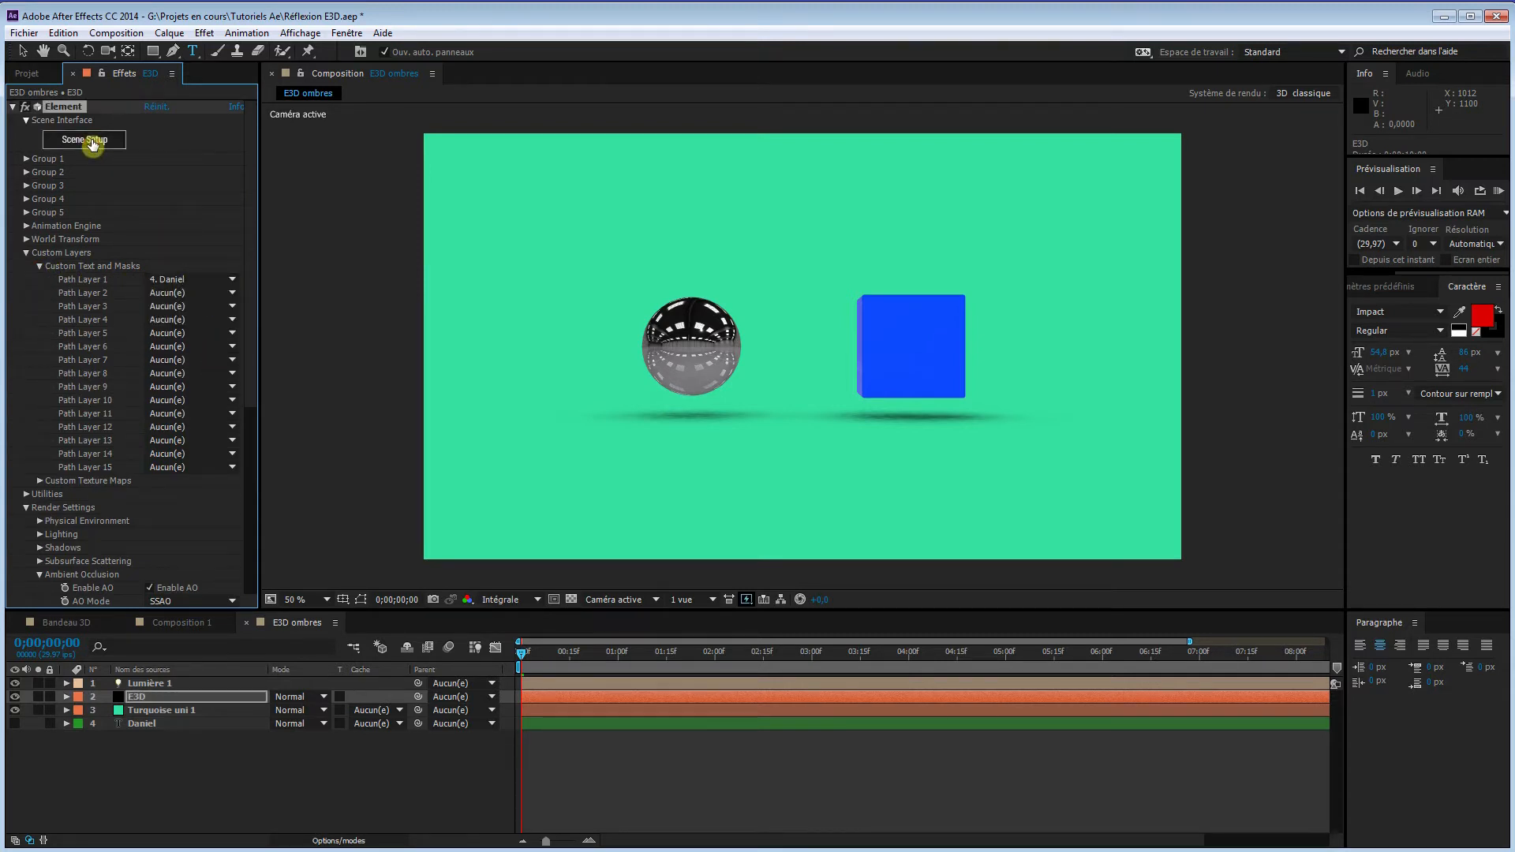
Extrude the custom text in Scene Setup, place it in the sphere and box folder, and lower it to Y -0.26.
left_click(85, 139)
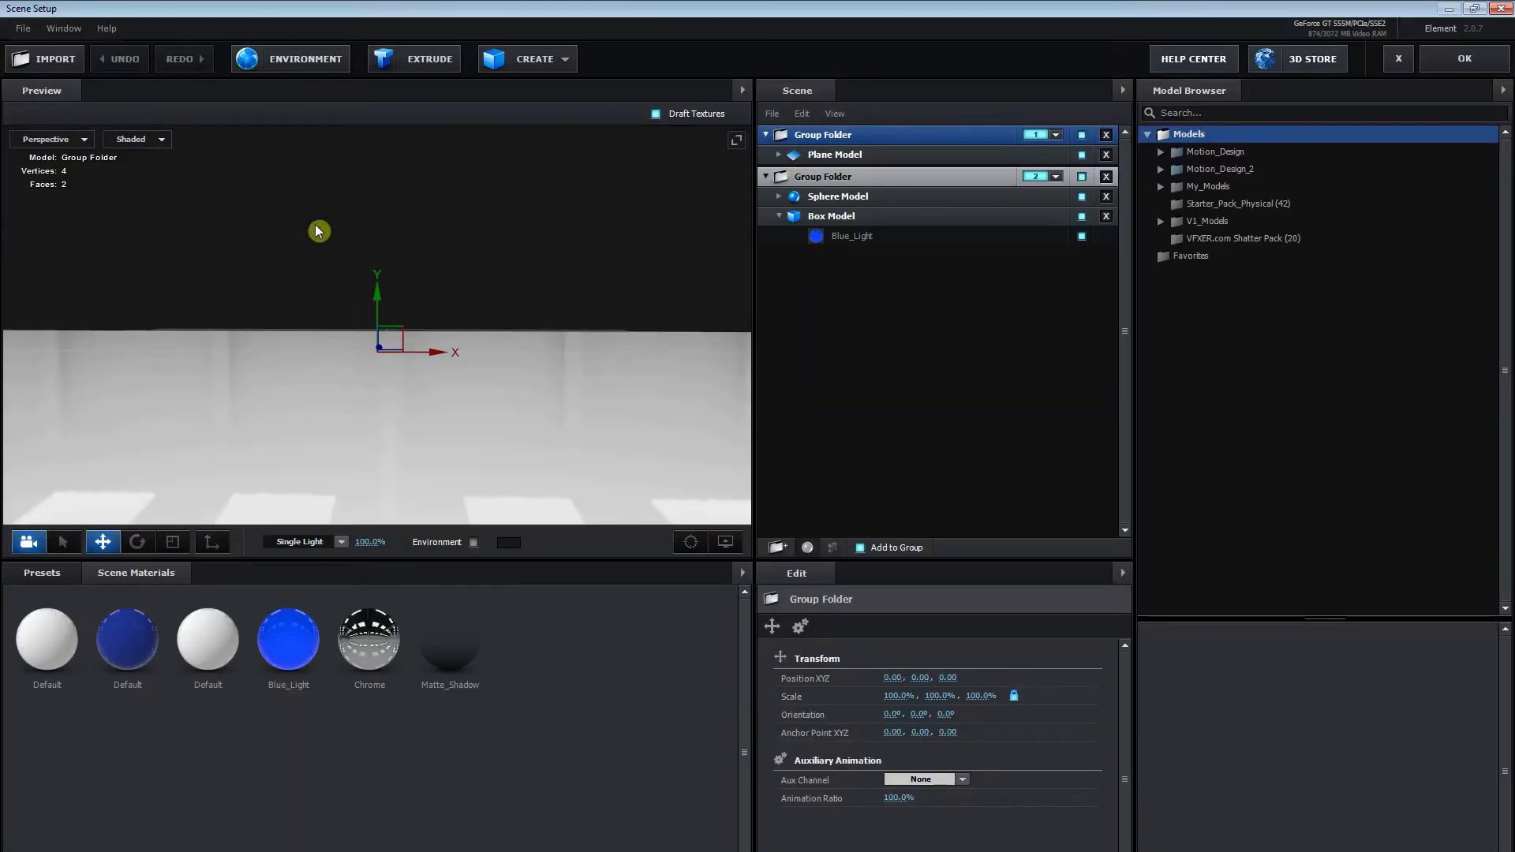
left_click(416, 62)
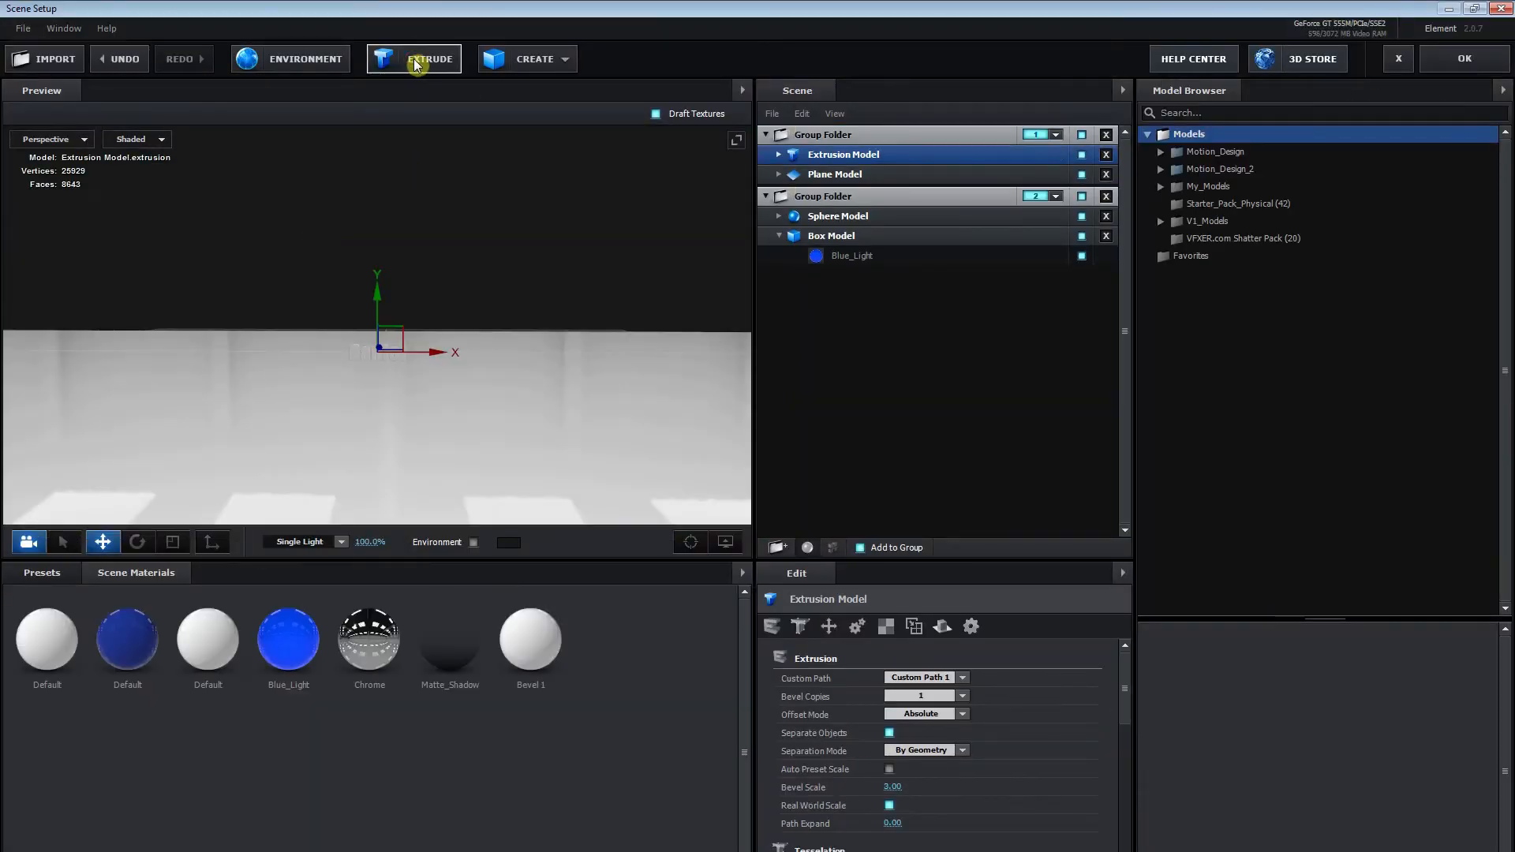
left_click_drag(940, 154, 938, 203)
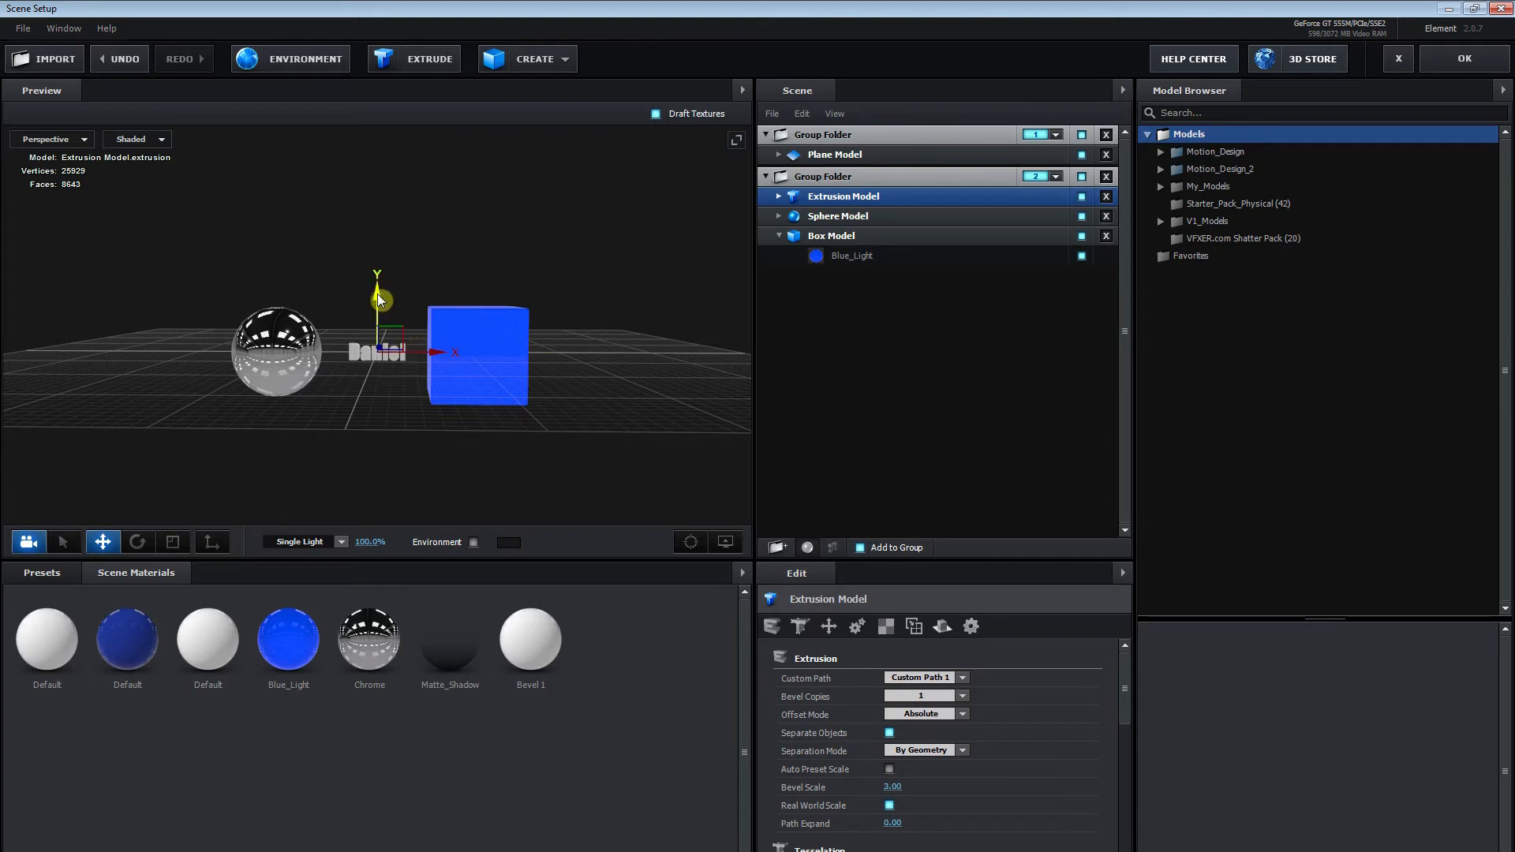
mouse_move(379, 298)
left_mouse_down()
mouse_move(376, 344)
mouse_move(377, 323)
left_mouse_up()
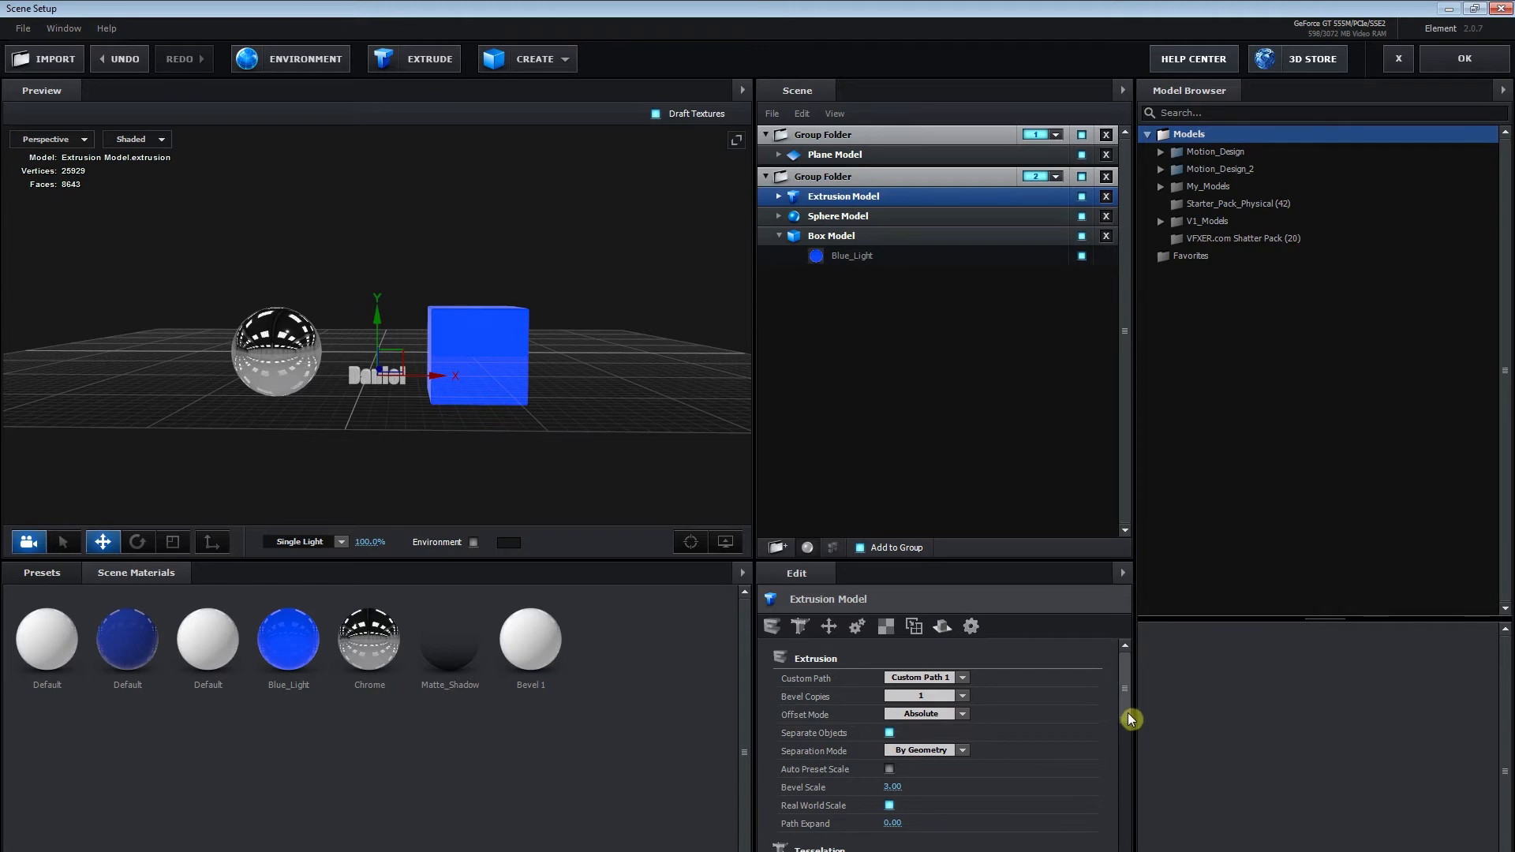
Set the Extrusion Model's auxiliary animation channel to Channel 1.
left_click_drag(1131, 720, 1134, 812)
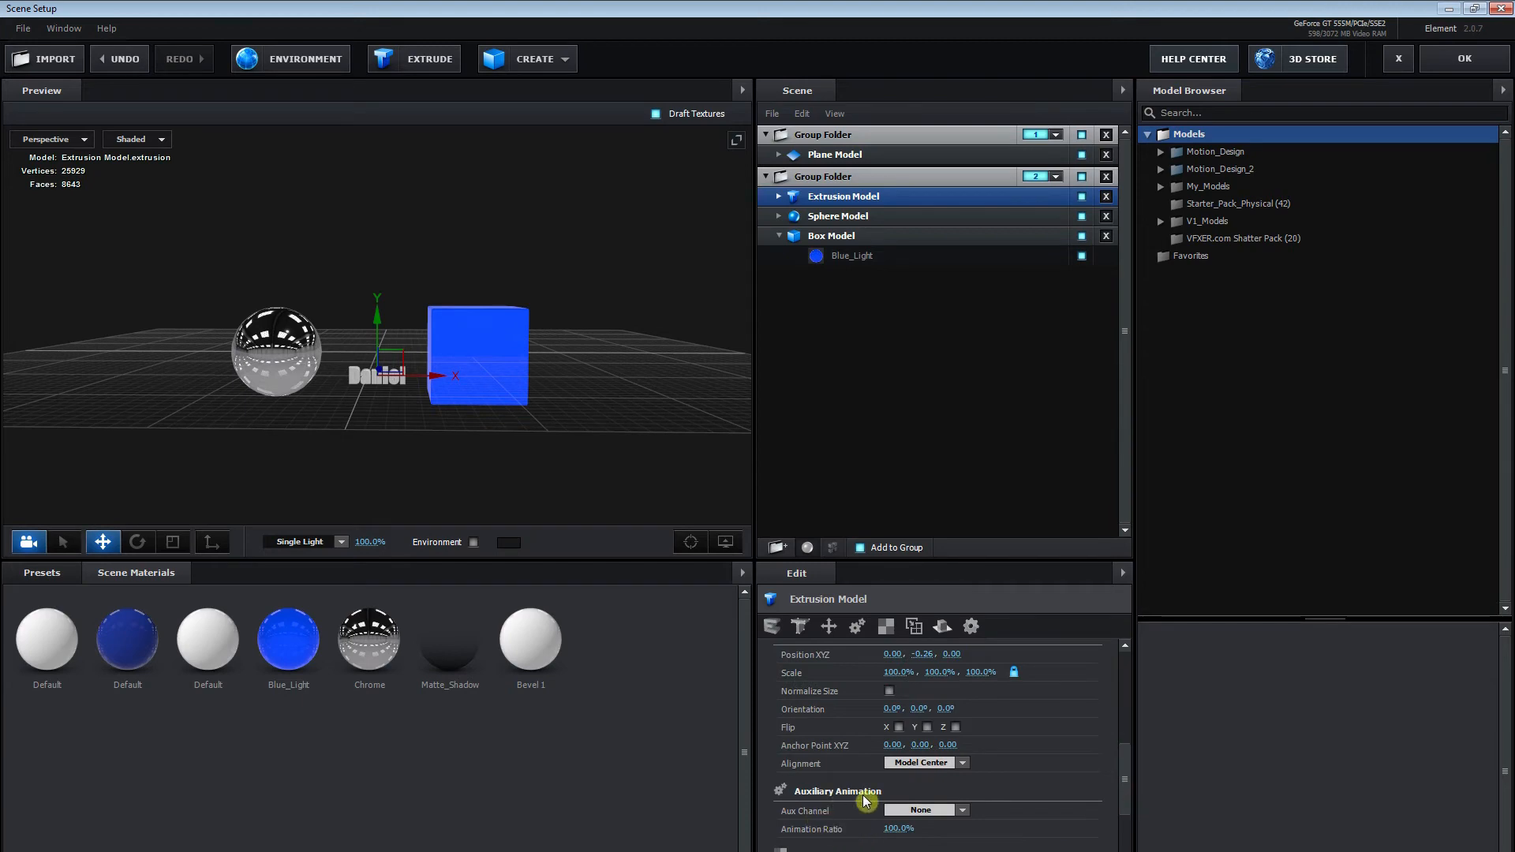
left_click(962, 810)
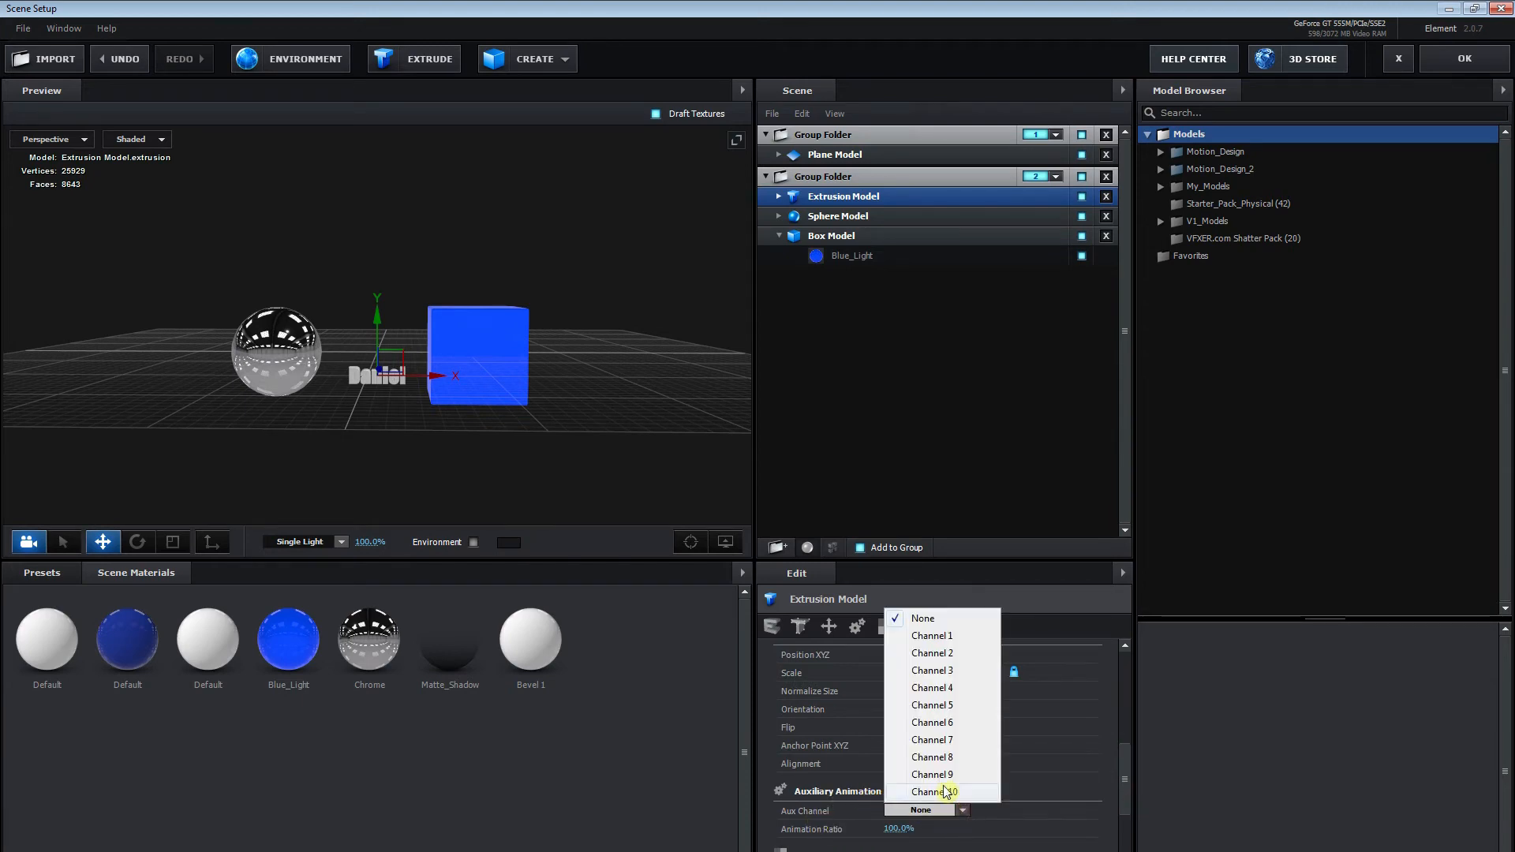
left_click(928, 637)
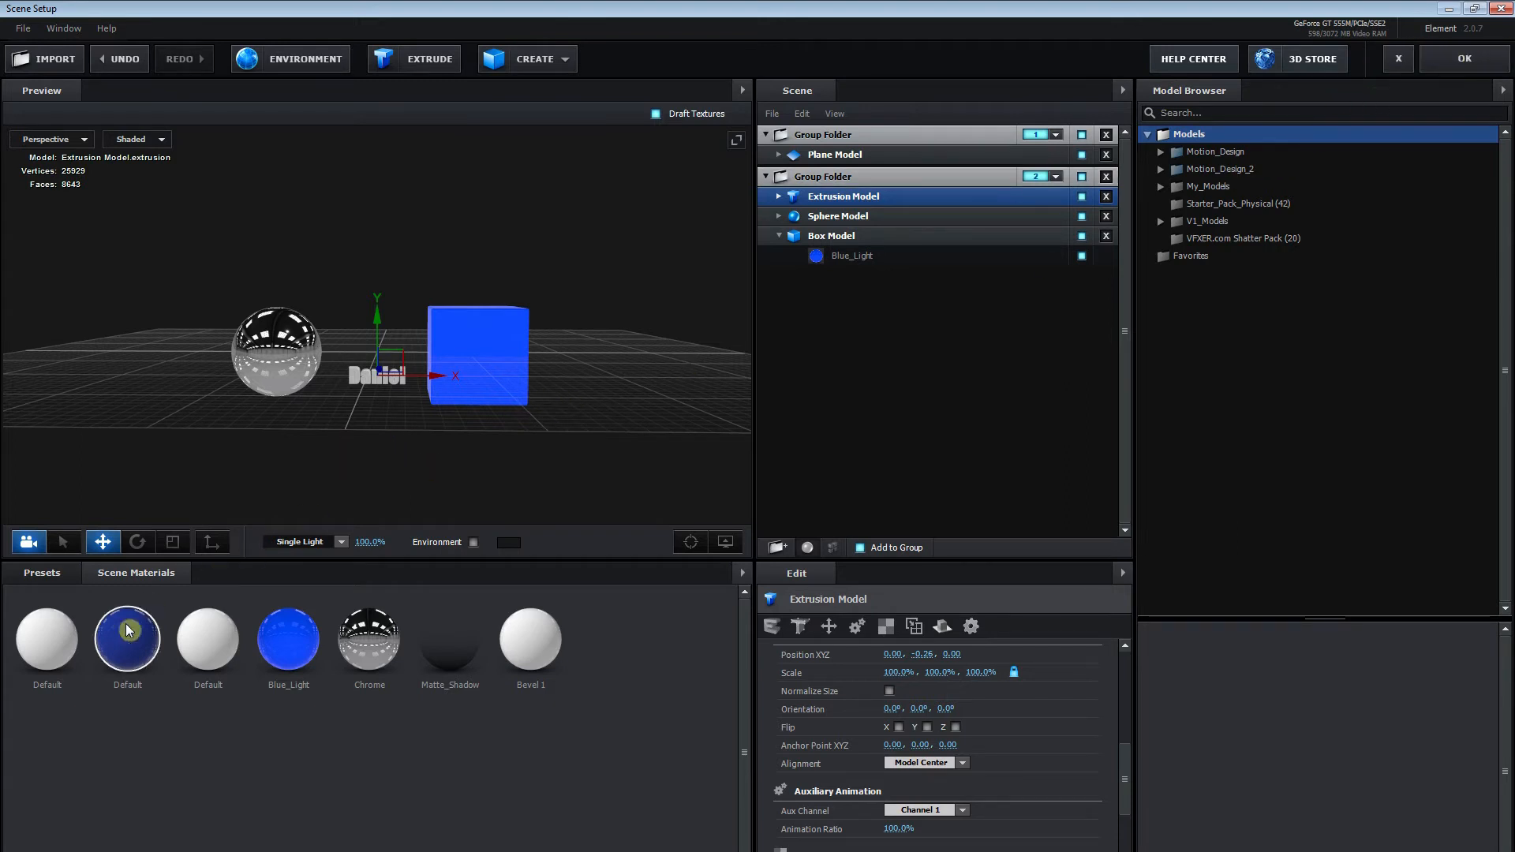
Apply a dark metal material from the Pro_Shaders_2 Metal presets to the extruded text.
left_click(40, 577)
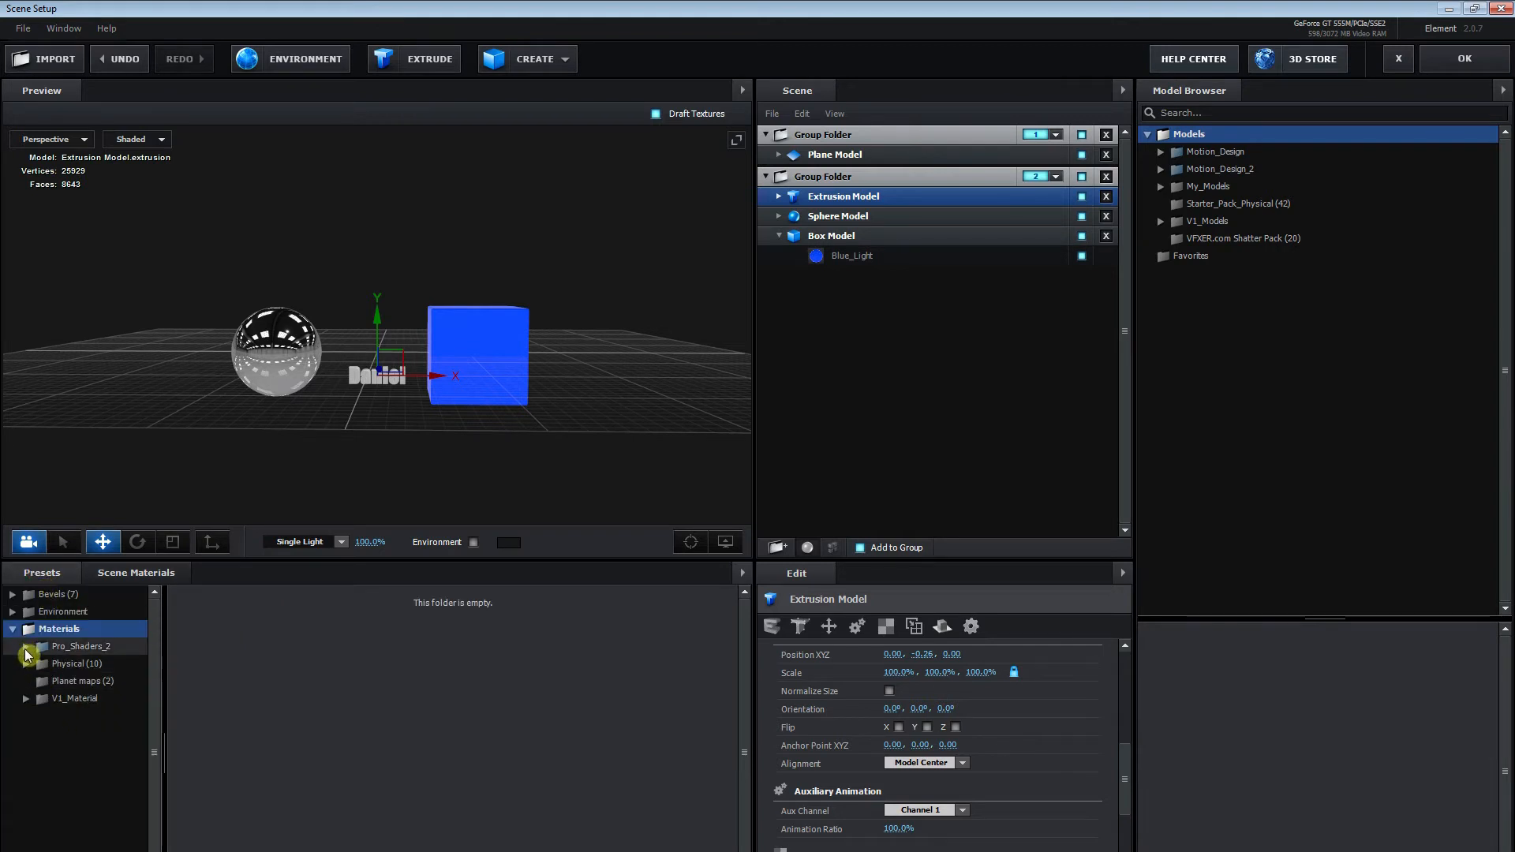
left_click(26, 653)
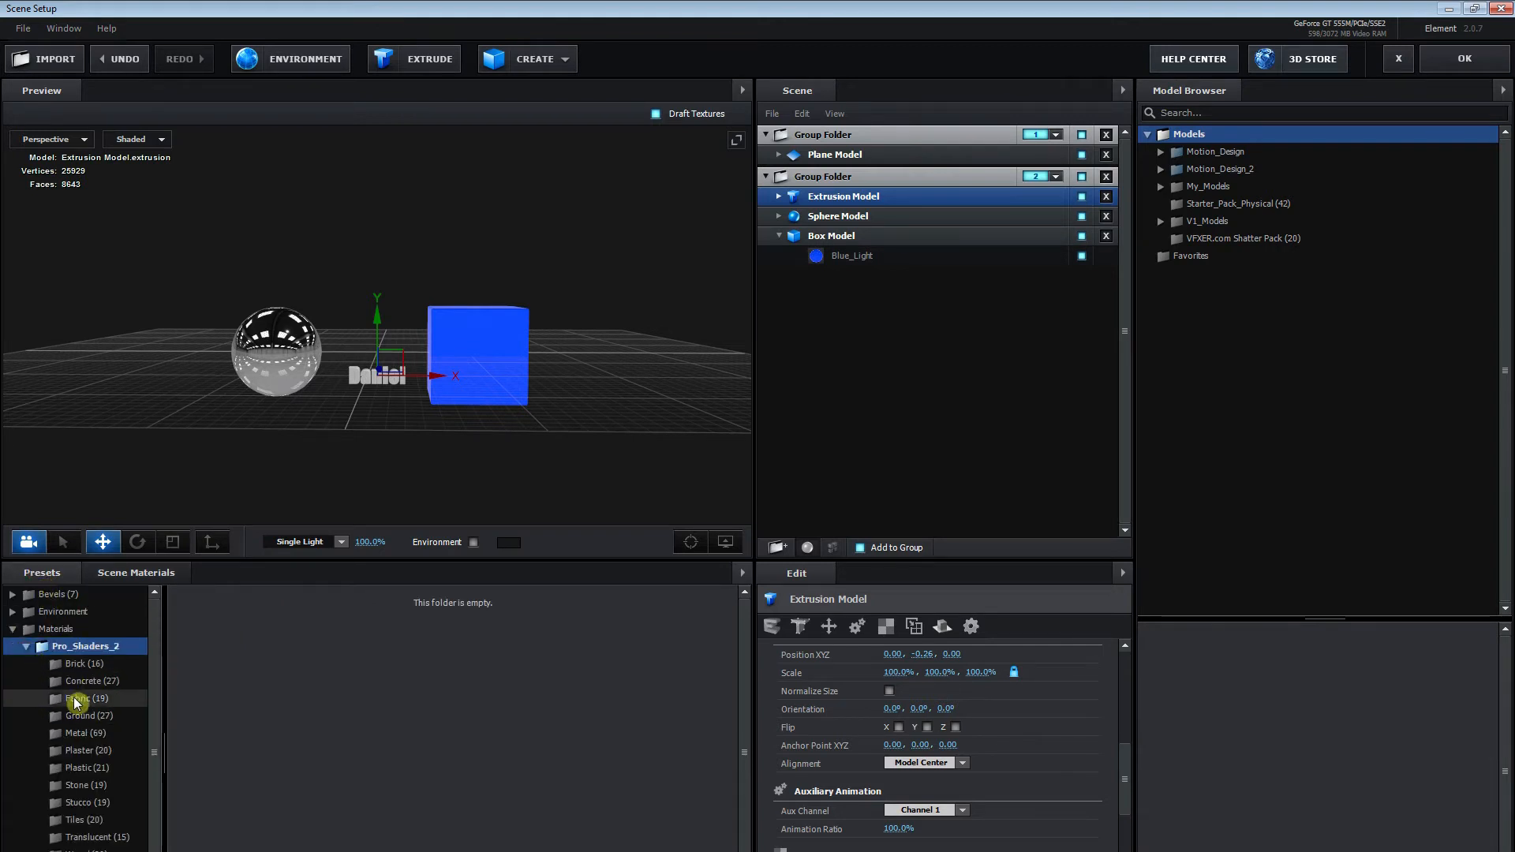
left_click(87, 733)
left_click_drag(456, 745, 843, 255)
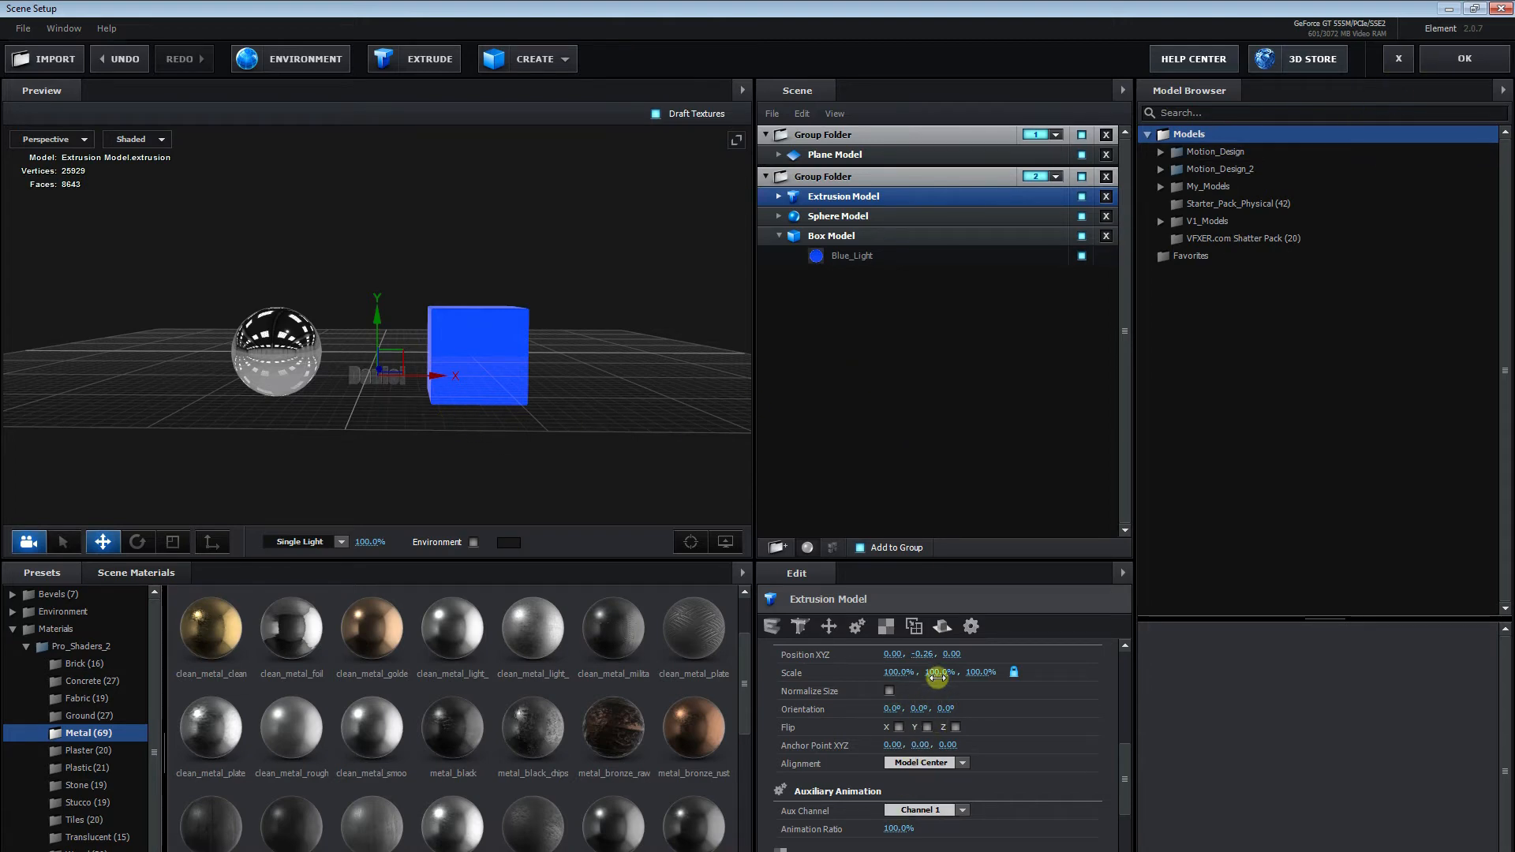
Scale the extruded text to 256%, bring it in front of the sphere and box at Z -1.19, and apply the scene.
left_click_drag(936, 674, 1184, 675)
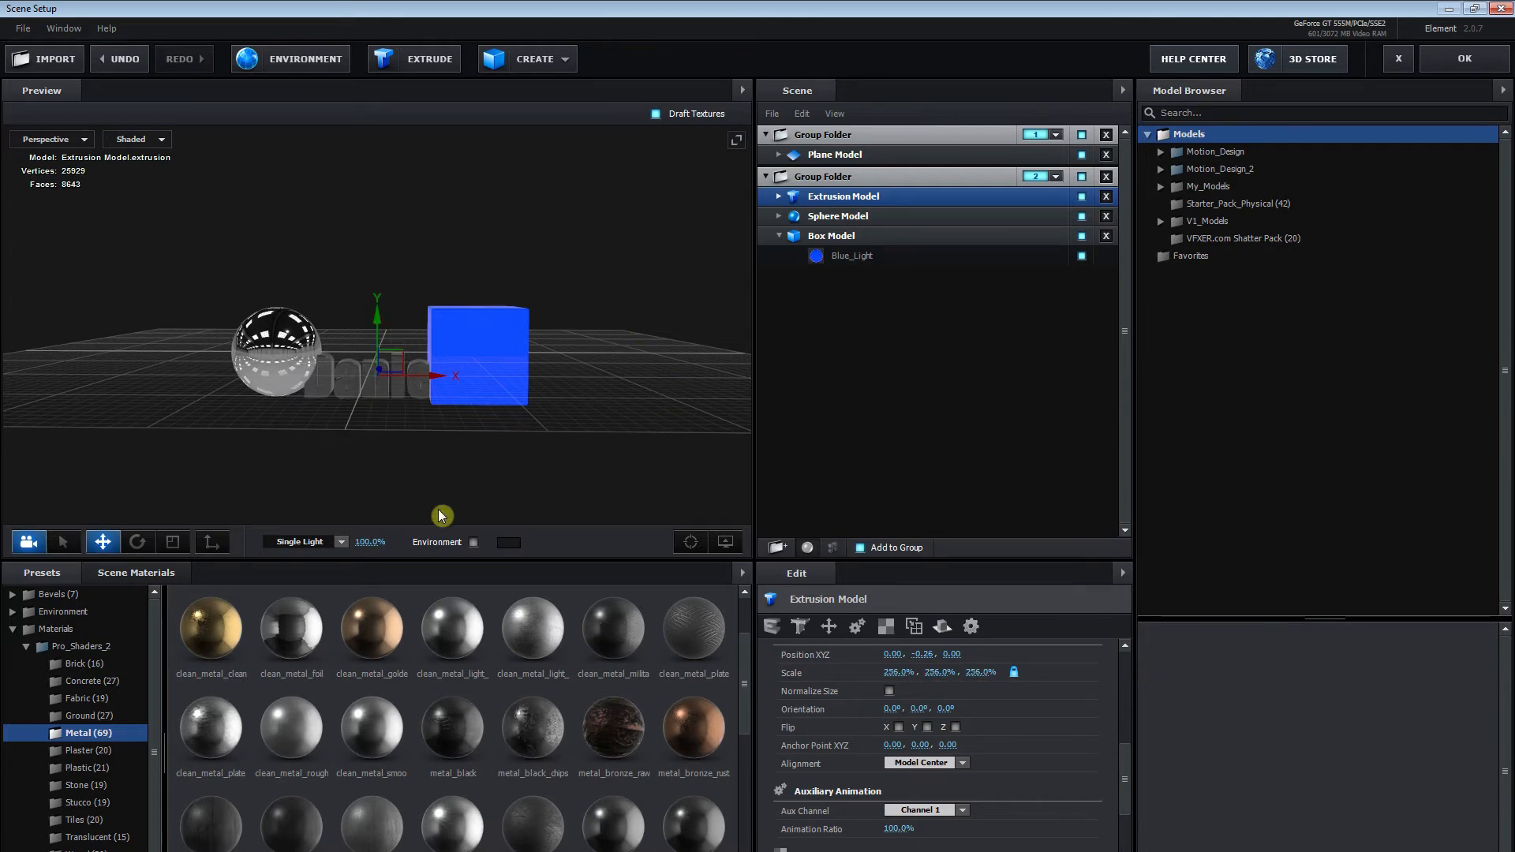
left_click_drag(546, 462, 441, 479)
left_click_drag(431, 369, 339, 384)
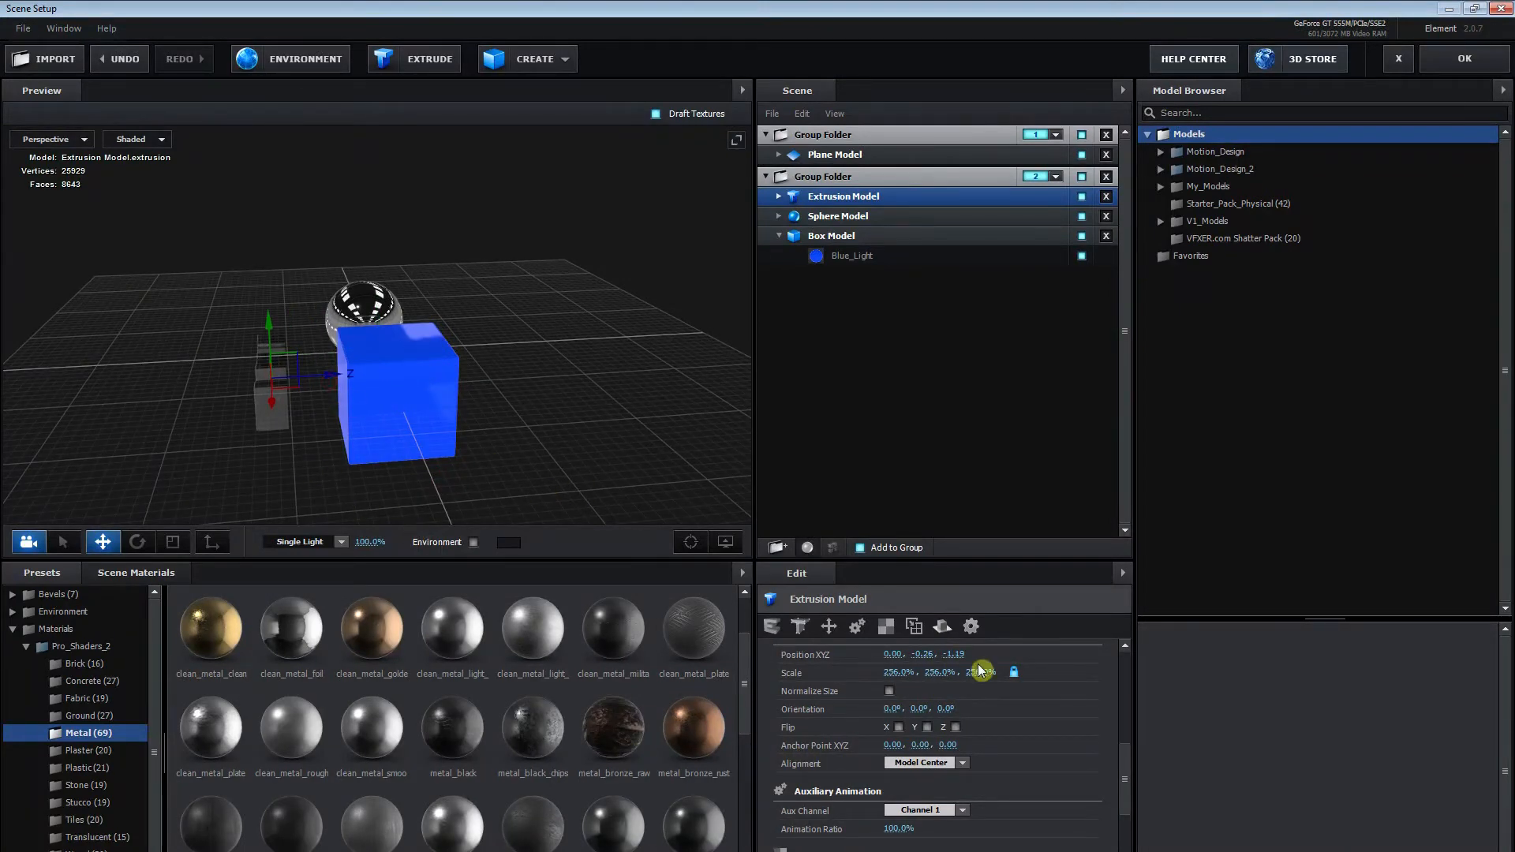
left_click_drag(292, 463, 397, 446)
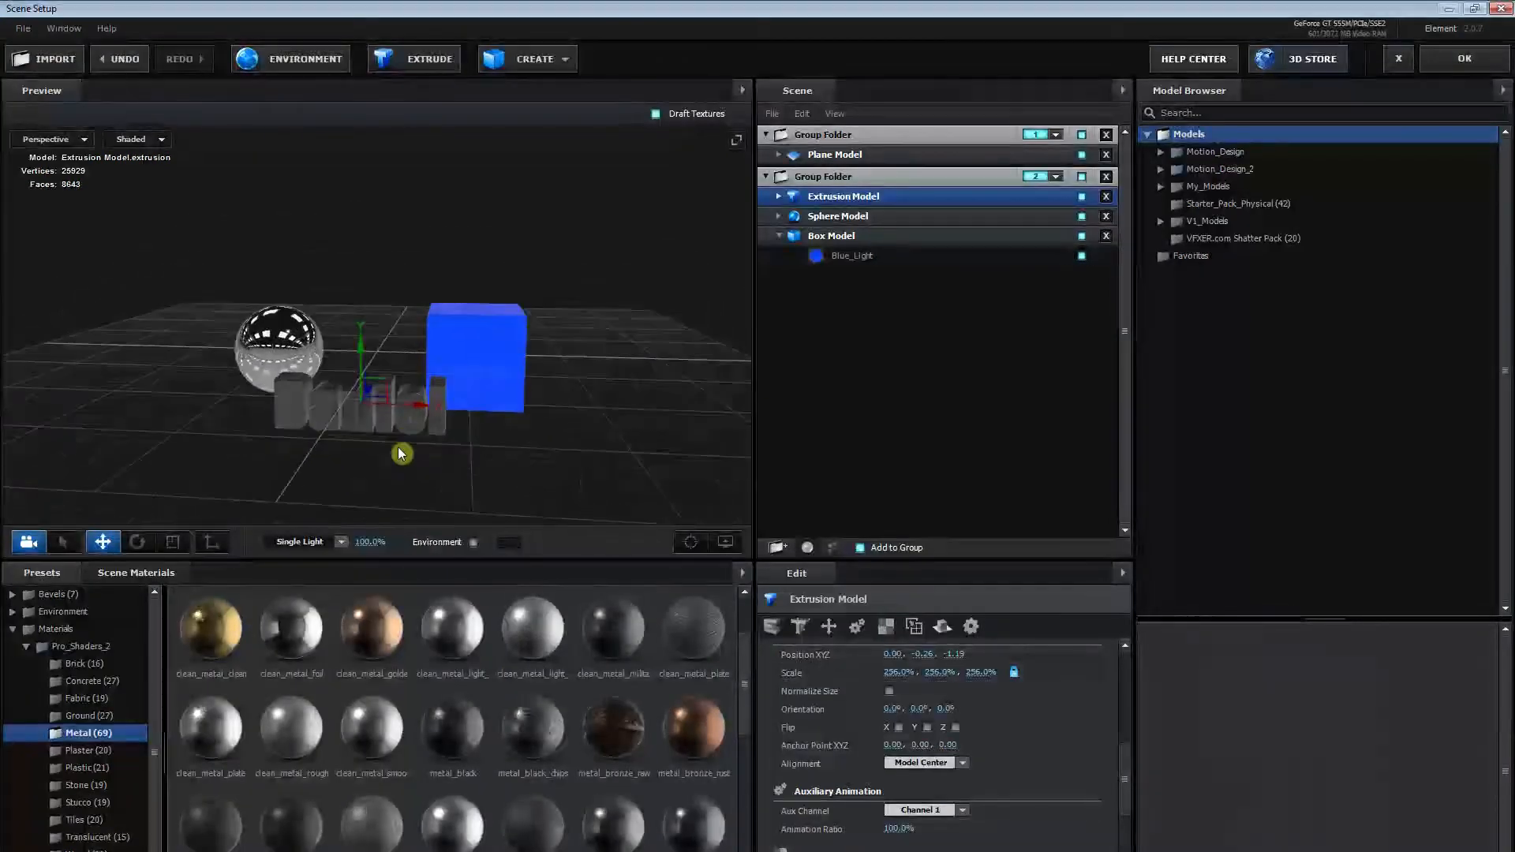
left_click(1464, 59)
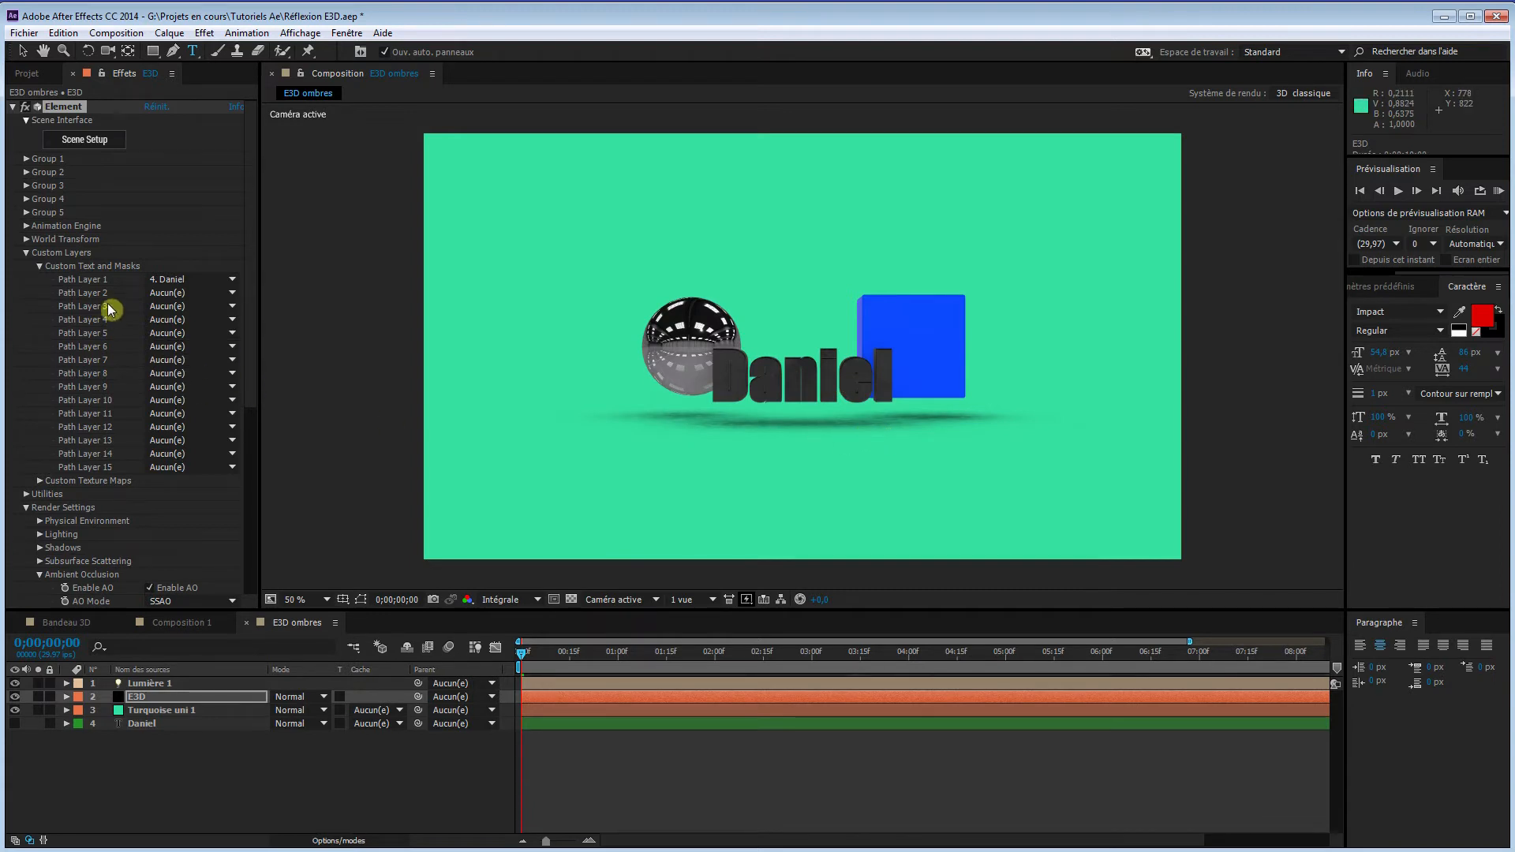
Lower the extruded text towards the ground by setting Group 2's auxiliary Channel 1 Position Y to 0.22.
left_click(25, 252)
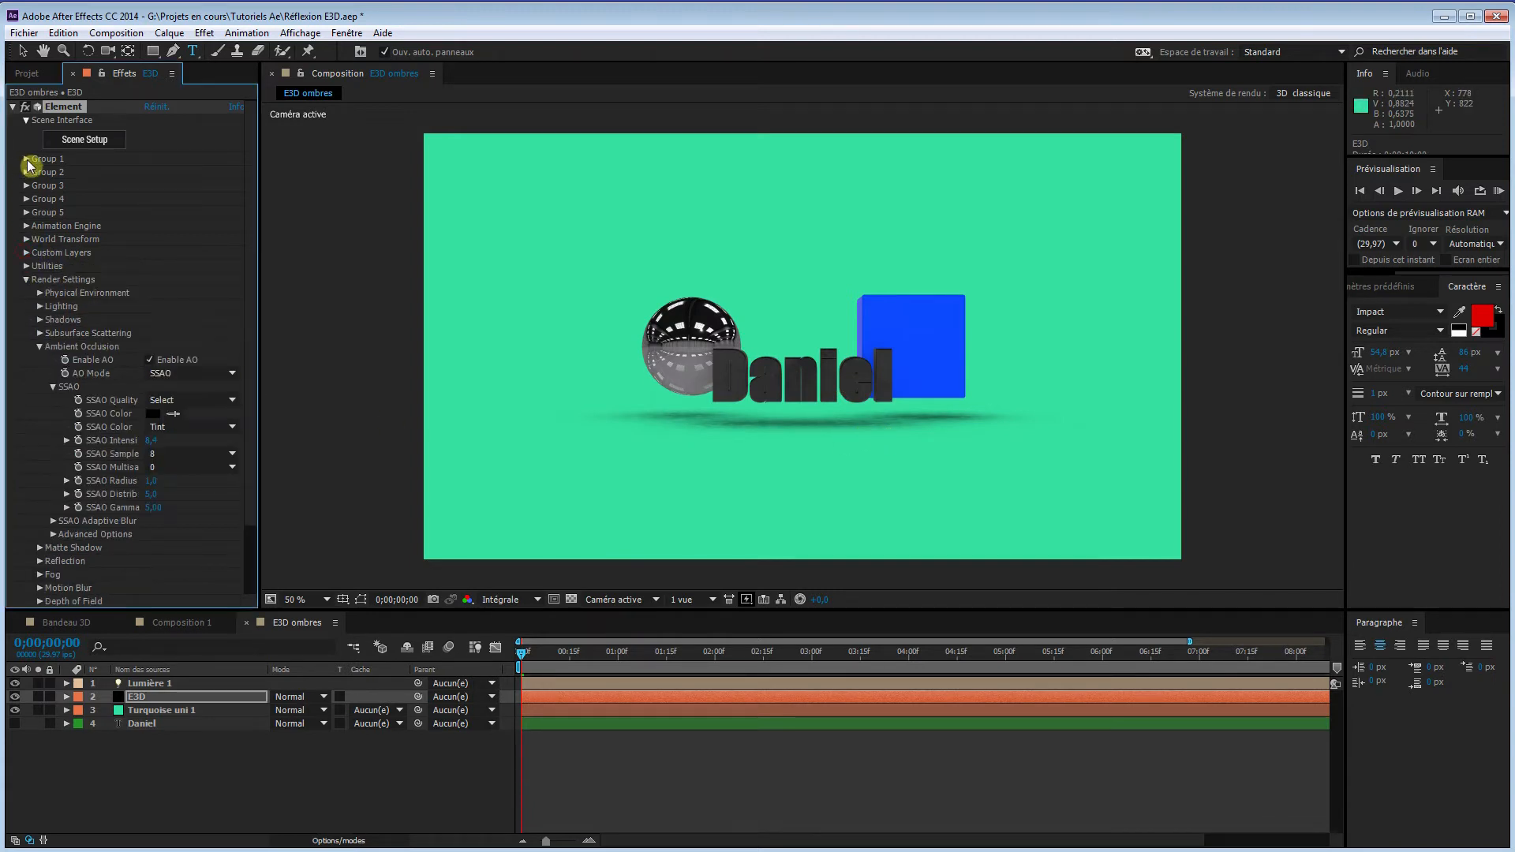
left_click(27, 172)
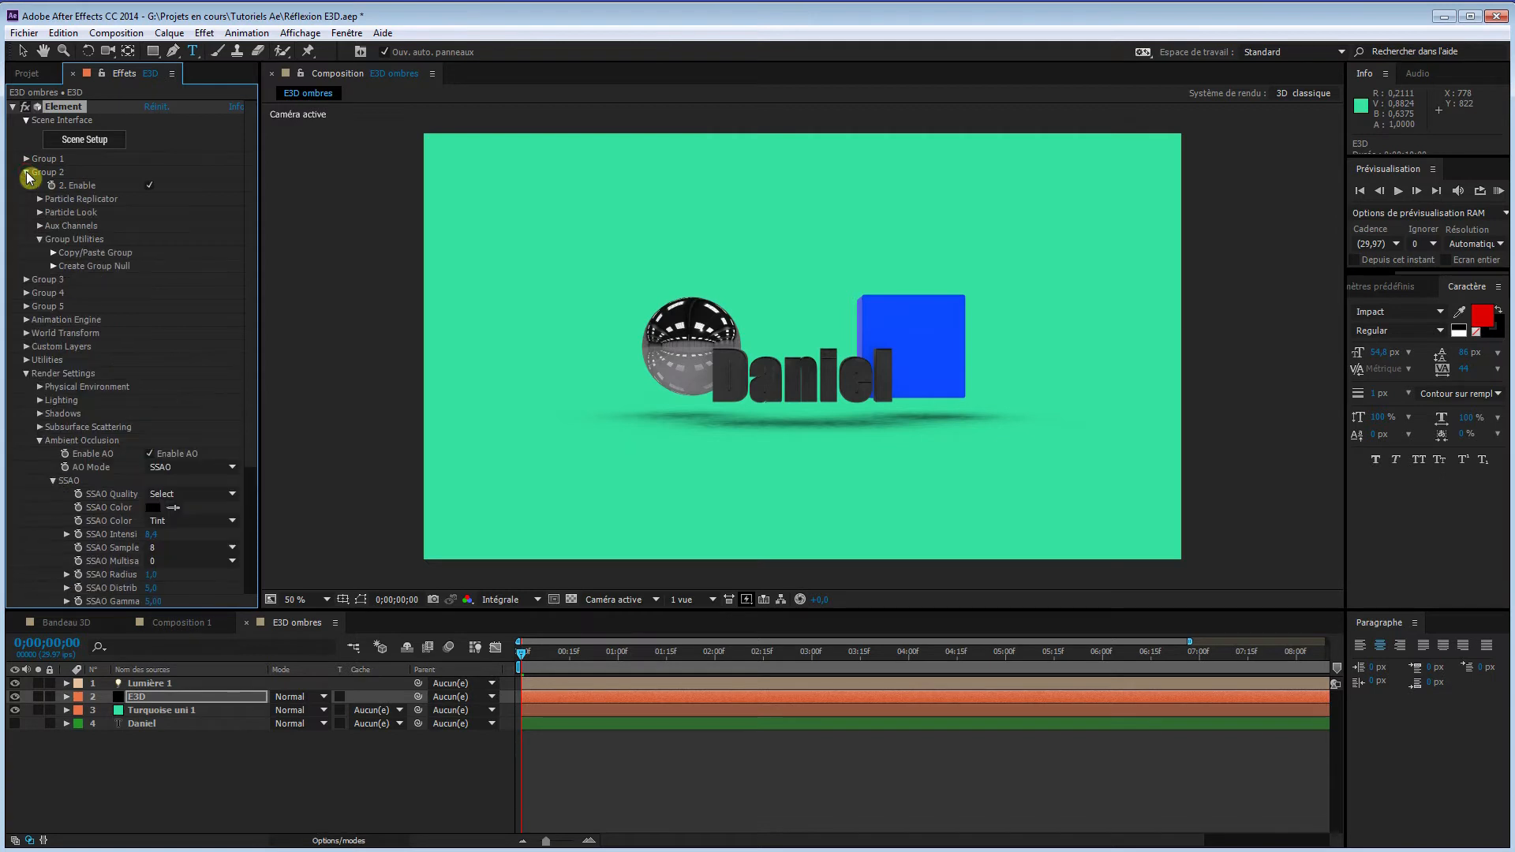
left_click(40, 227)
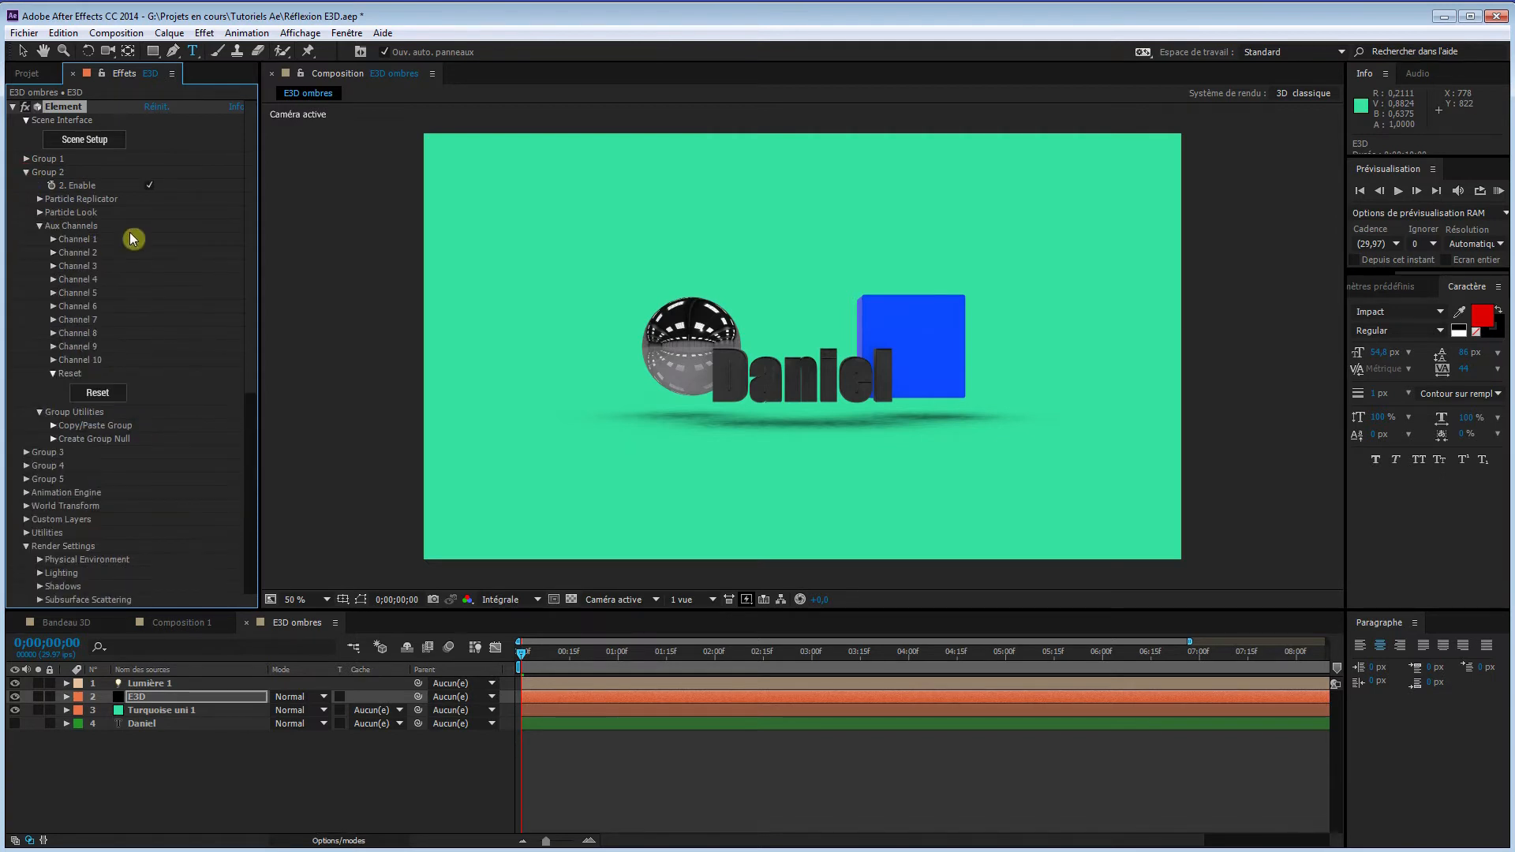
left_click(53, 241)
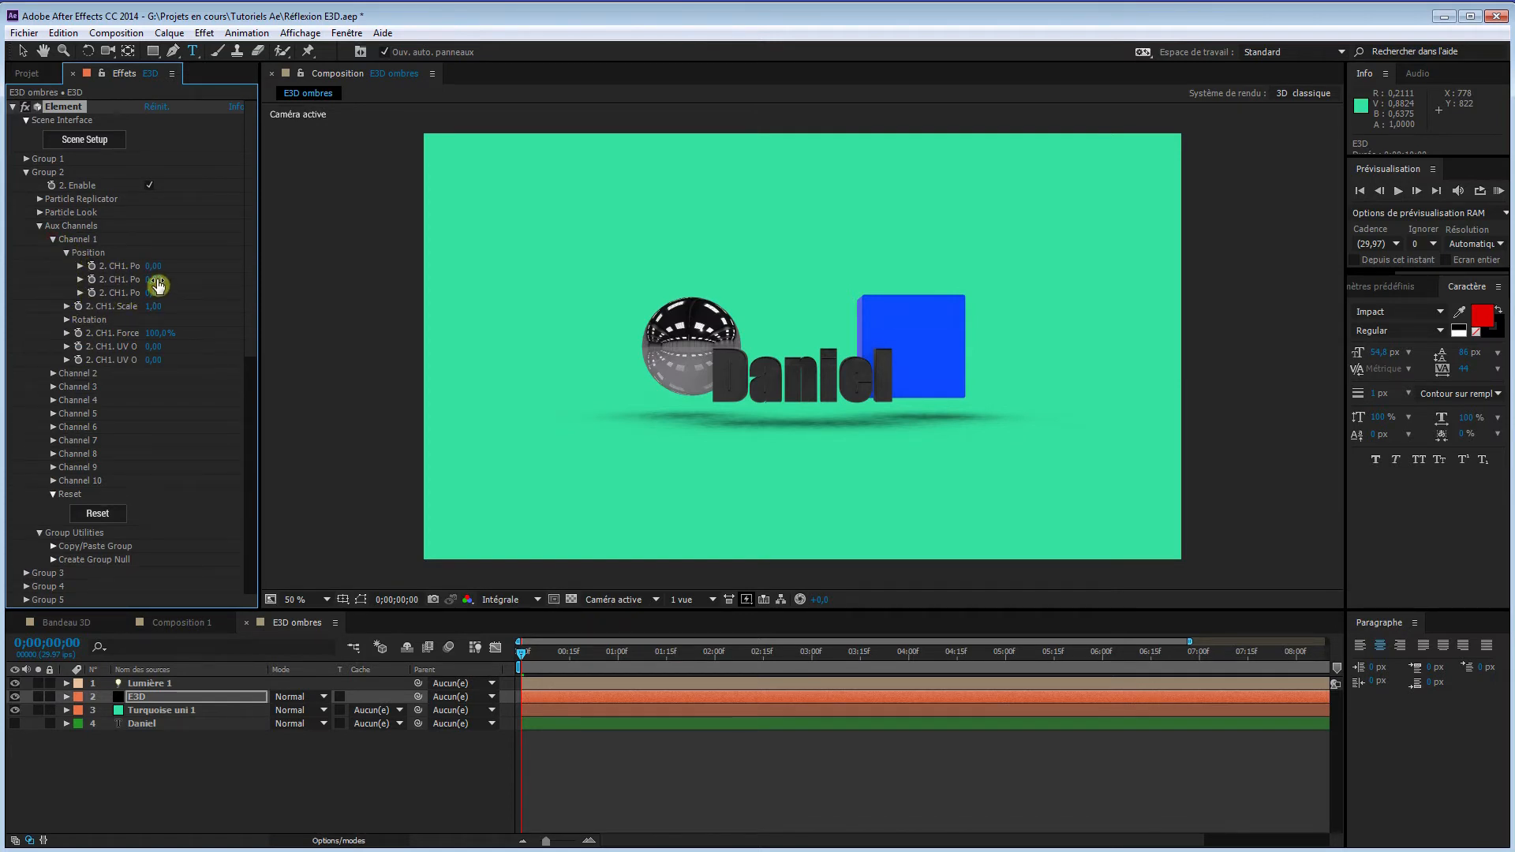
left_click_drag(260, 278, 327, 282)
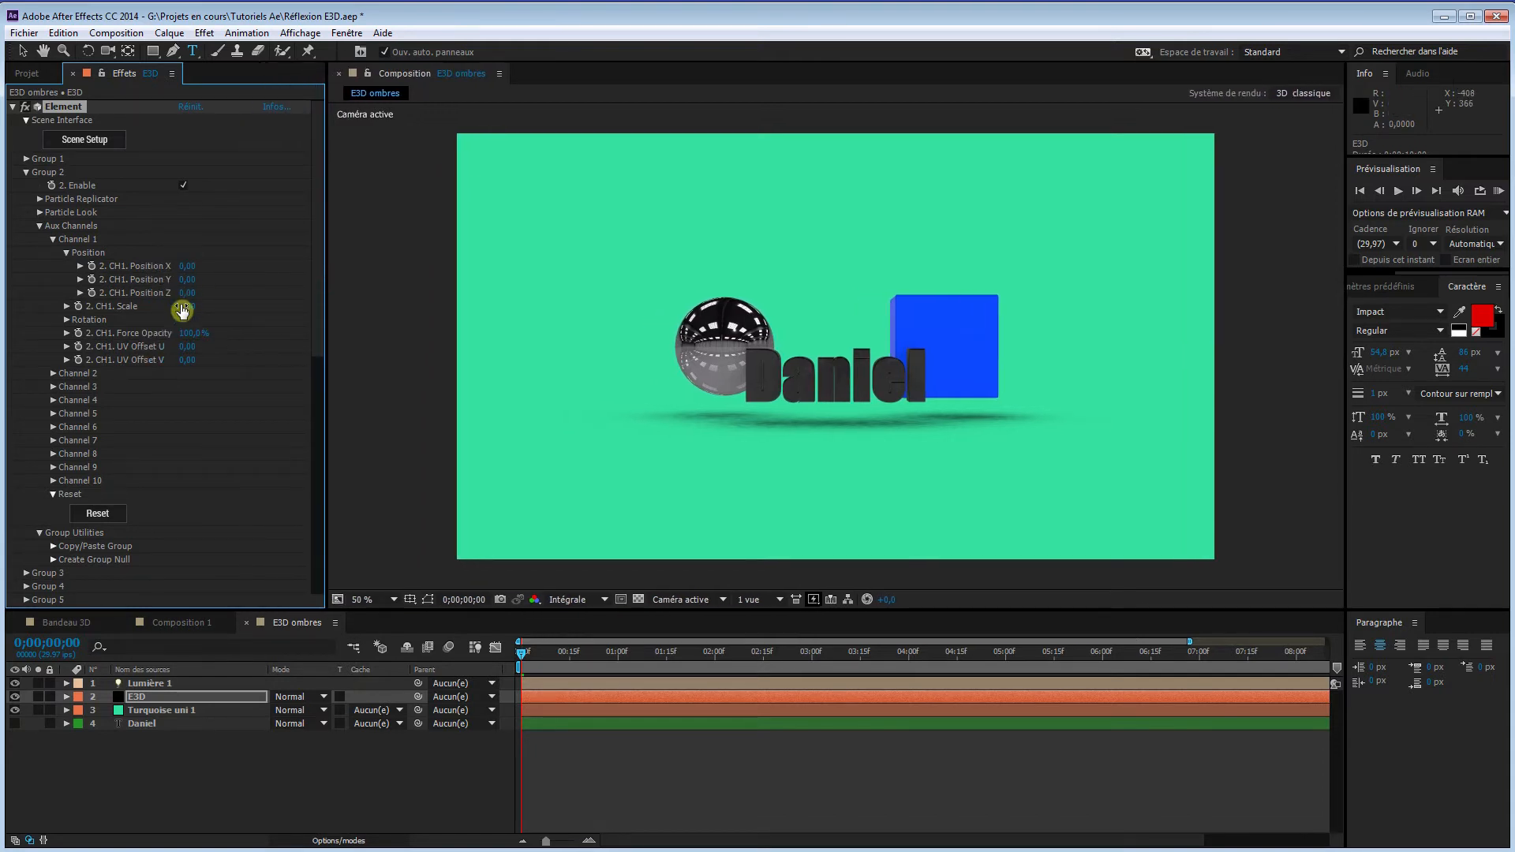
left_click_drag(187, 284, 208, 284)
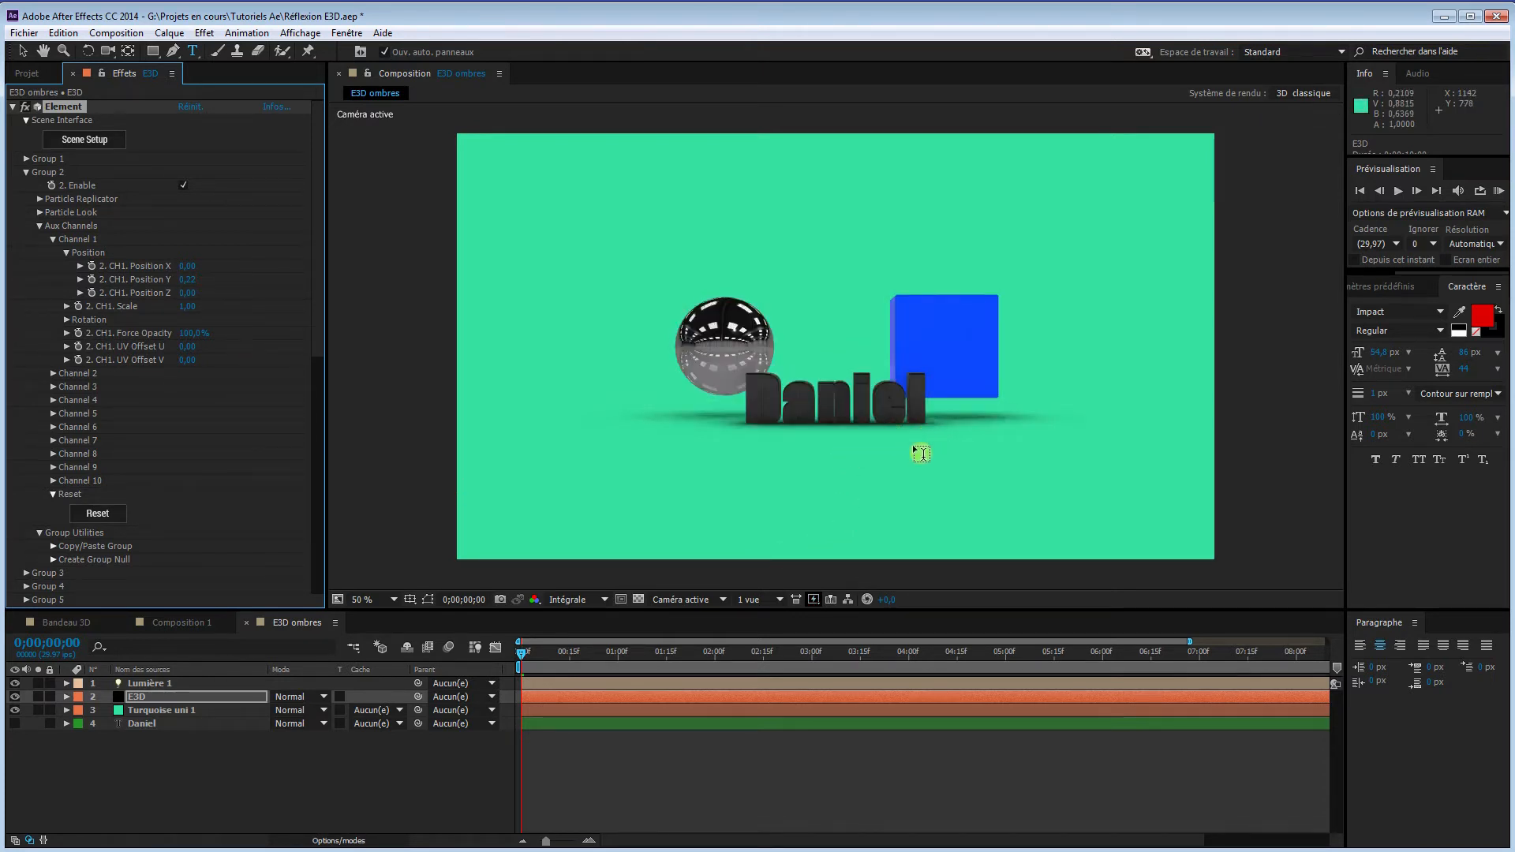
Add a two-node camera with the 35 mm preset to the E3D ombres composition.
key("c")
left_click(932, 513)
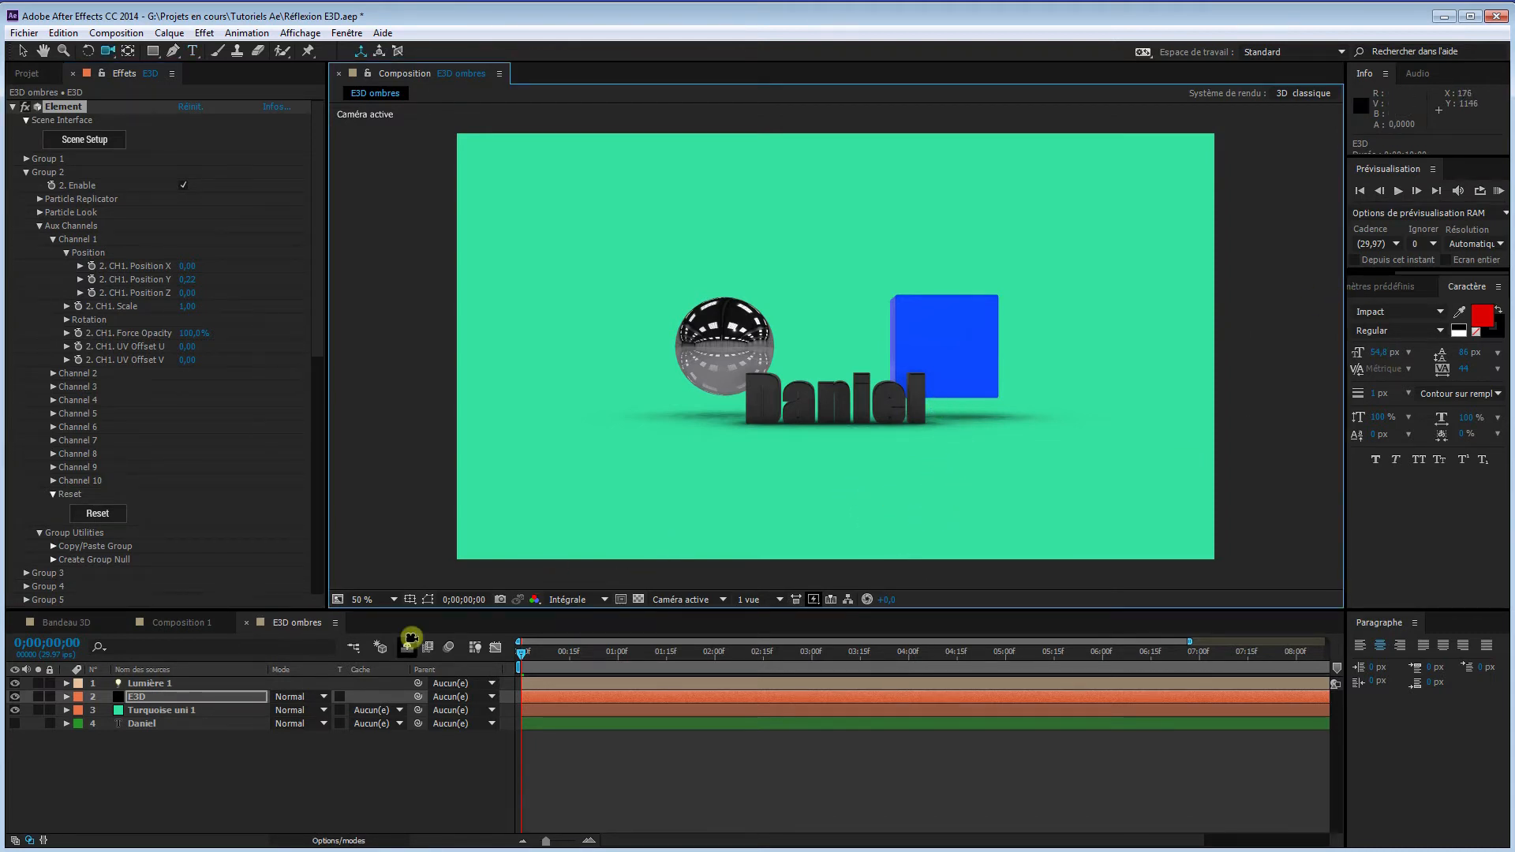
right_click(251, 758)
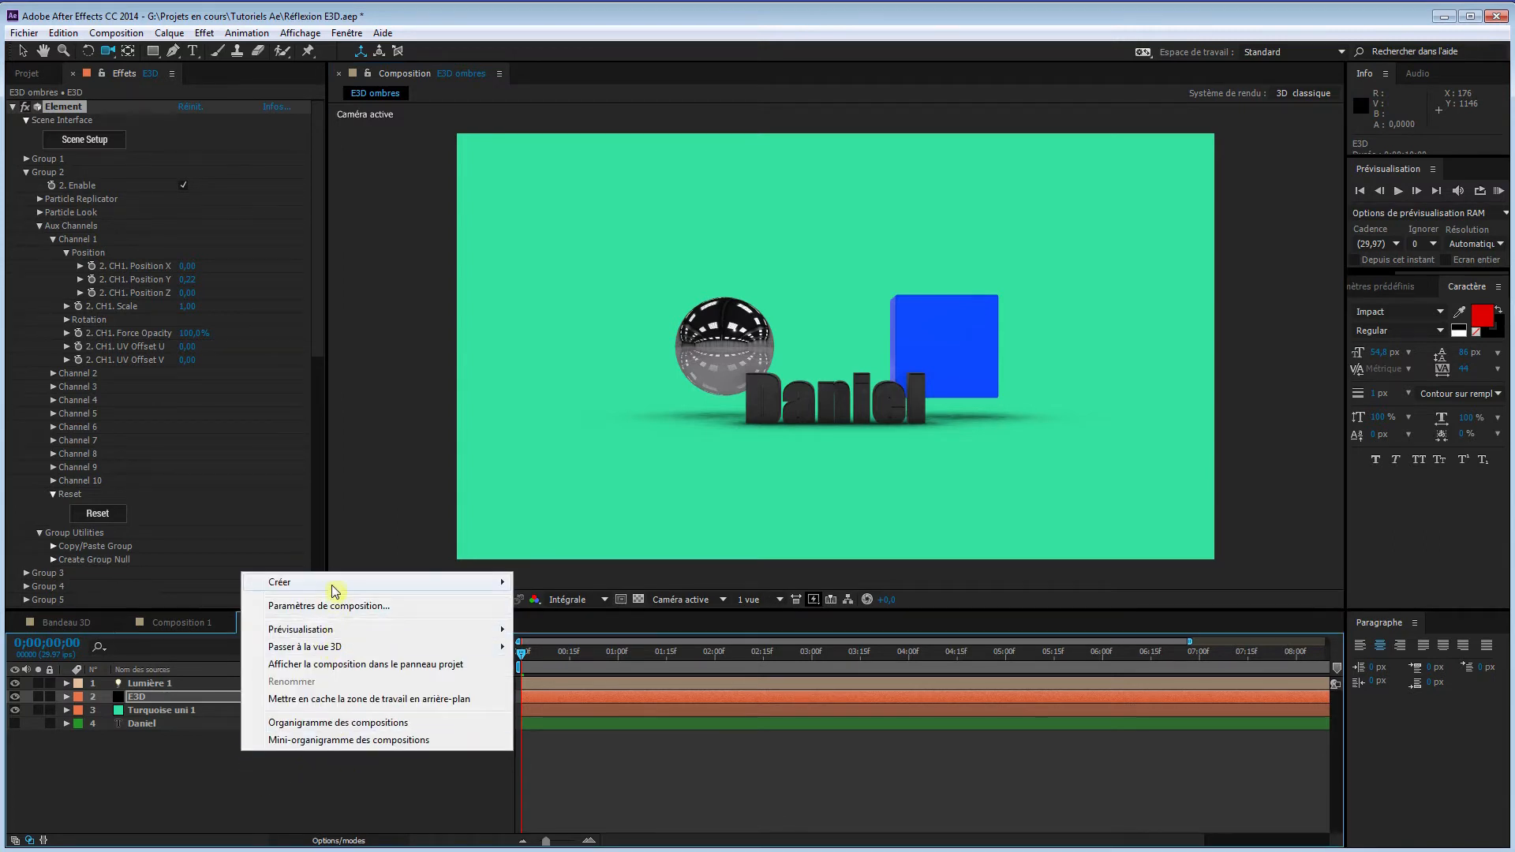
mouse_move(256, 584)
left_click(133, 660)
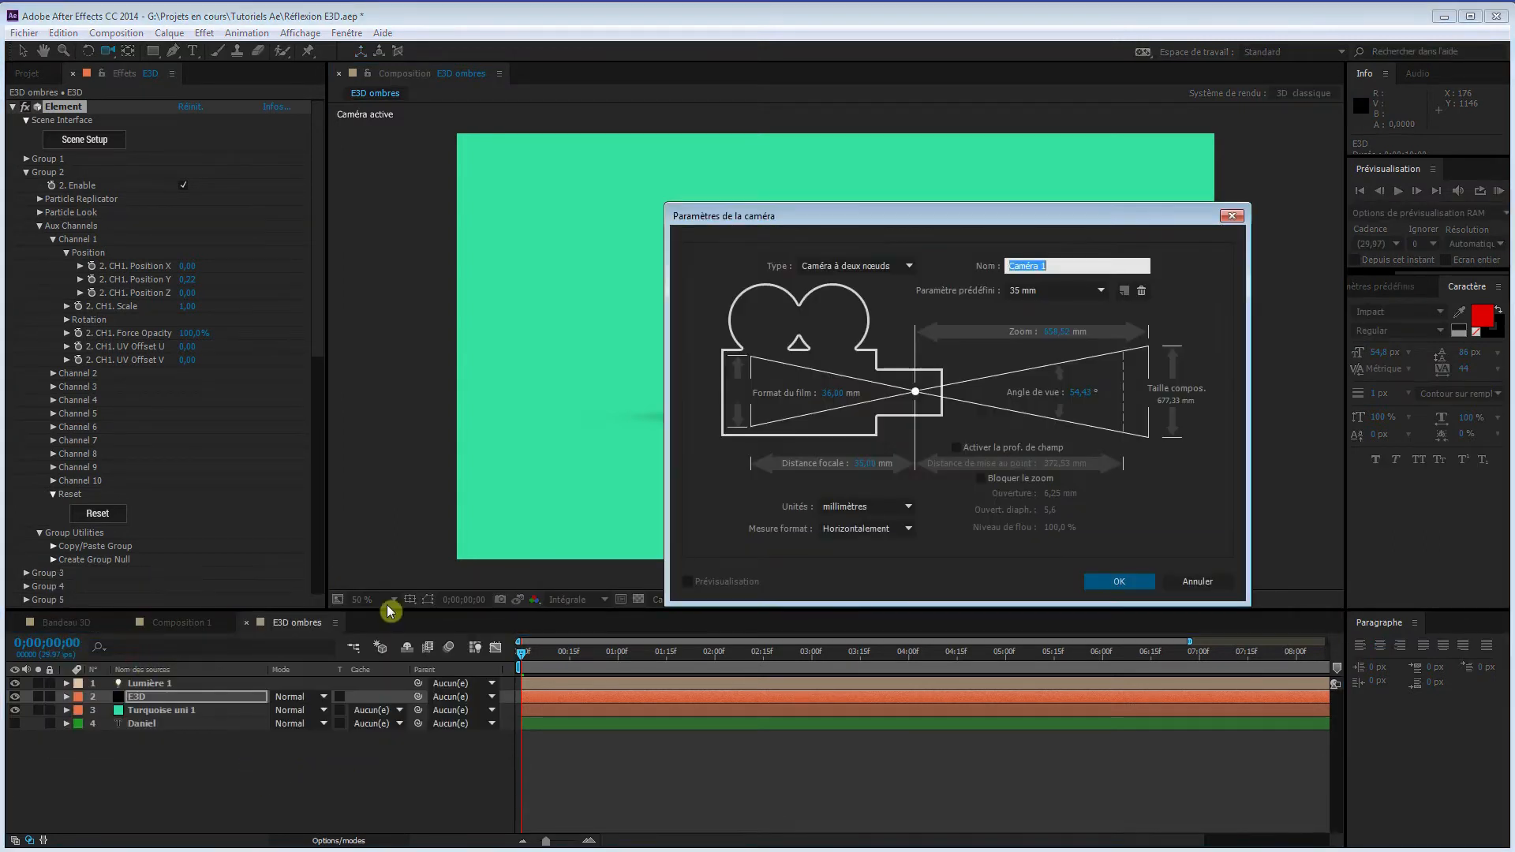
left_click(1092, 565)
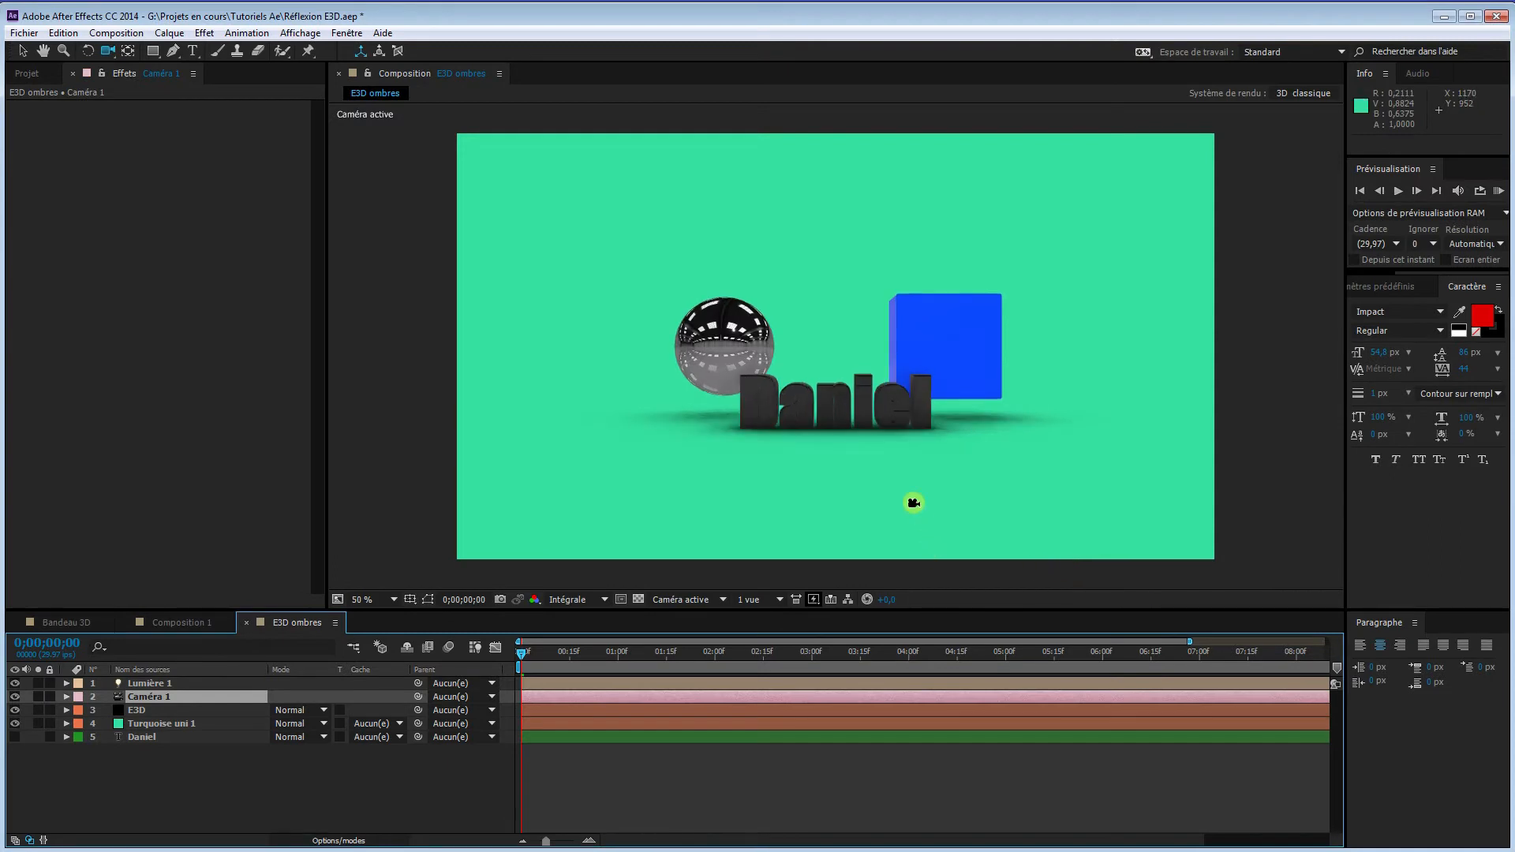
Raise the extruded text slightly above the ground by setting its Channel 1 Position Y to 0.19 on the E3D layer.
left_click_drag(918, 511, 939, 403)
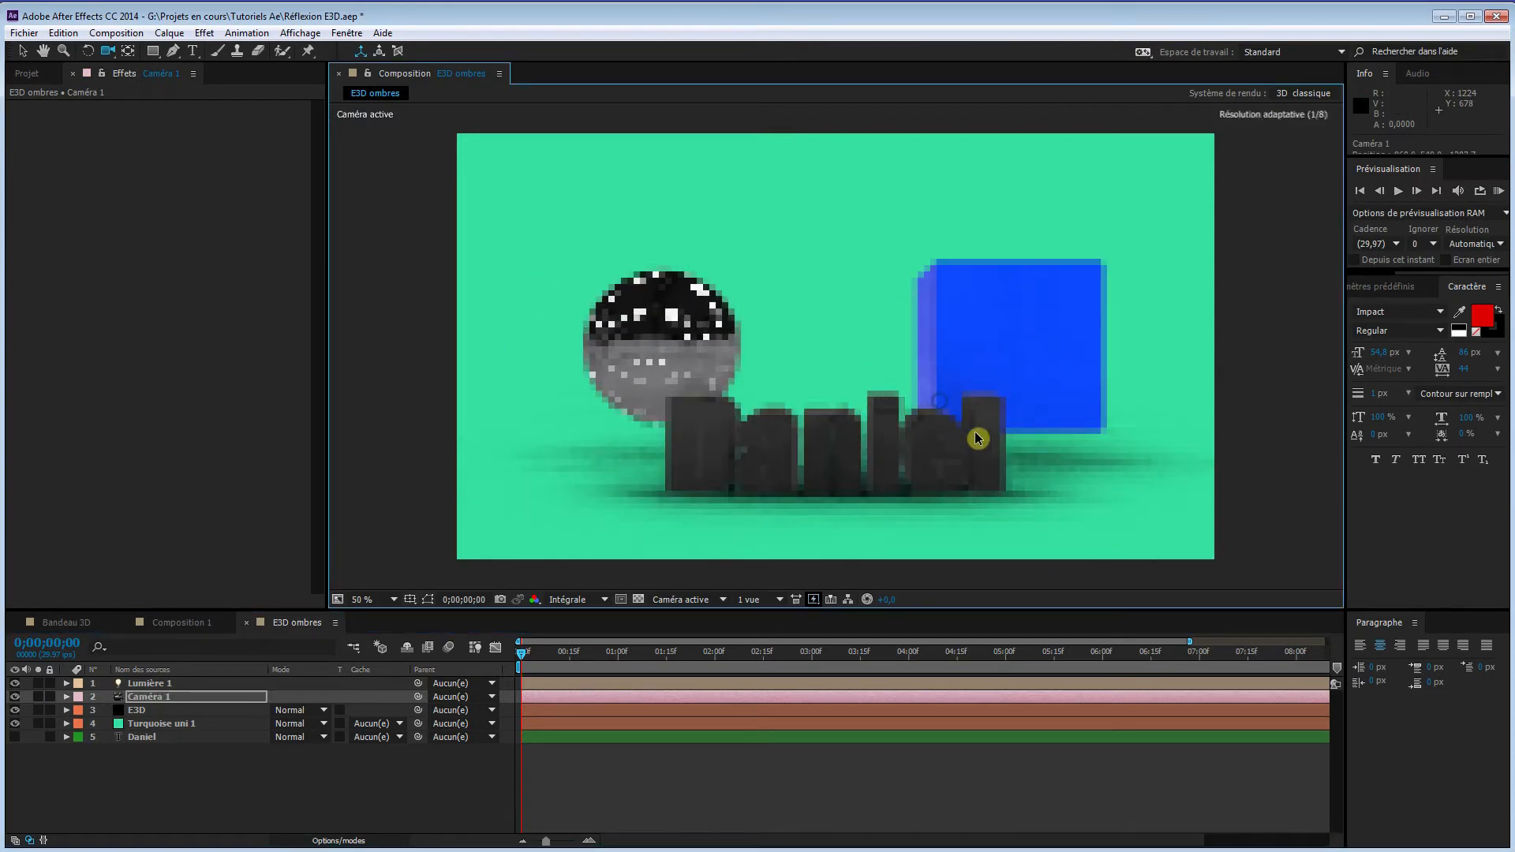
left_click_drag(1035, 518, 954, 523)
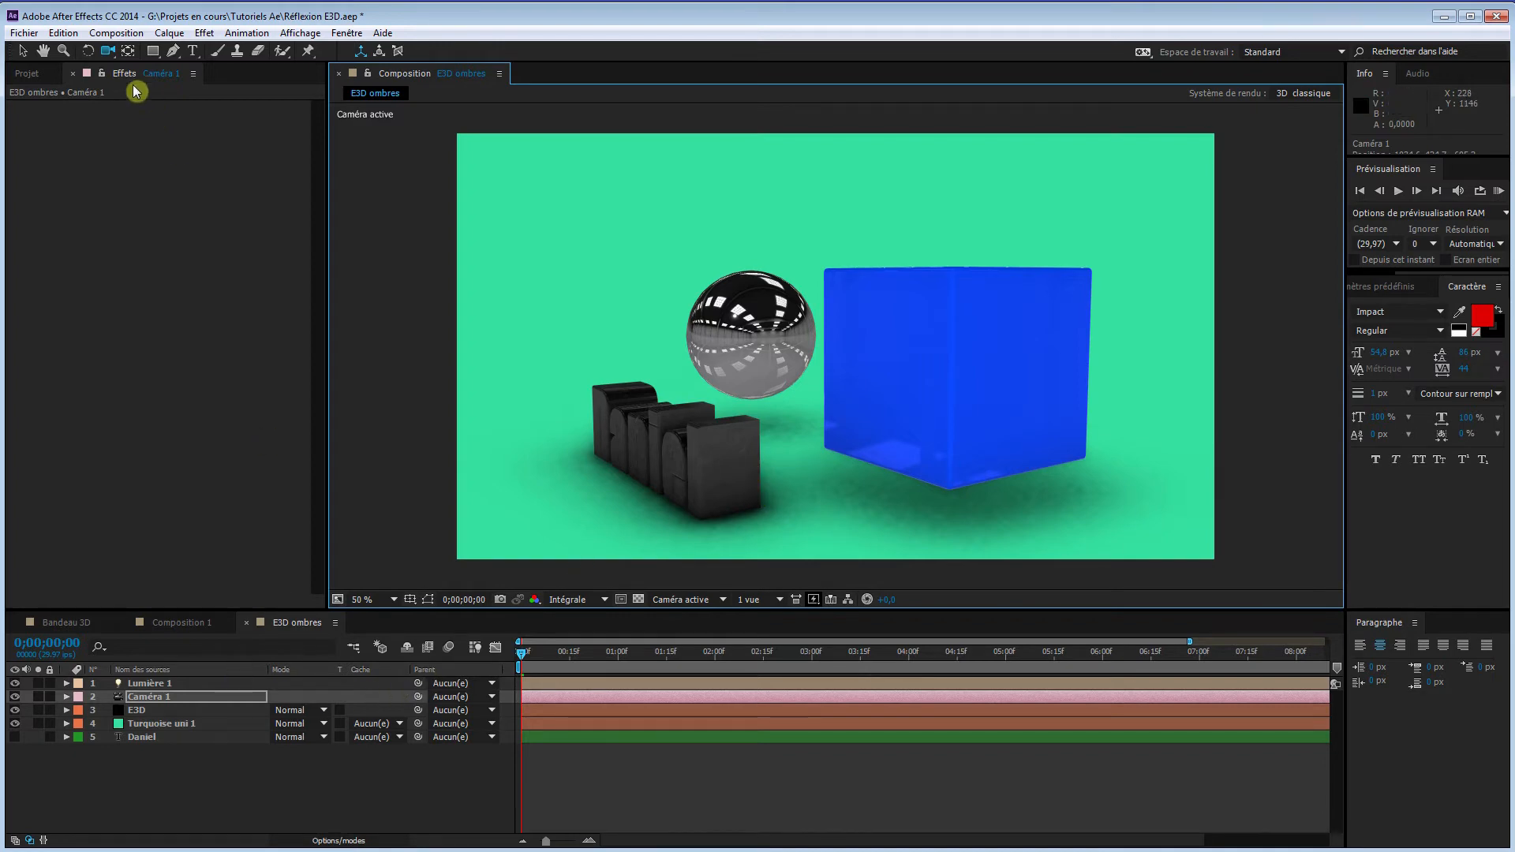
left_click(153, 711)
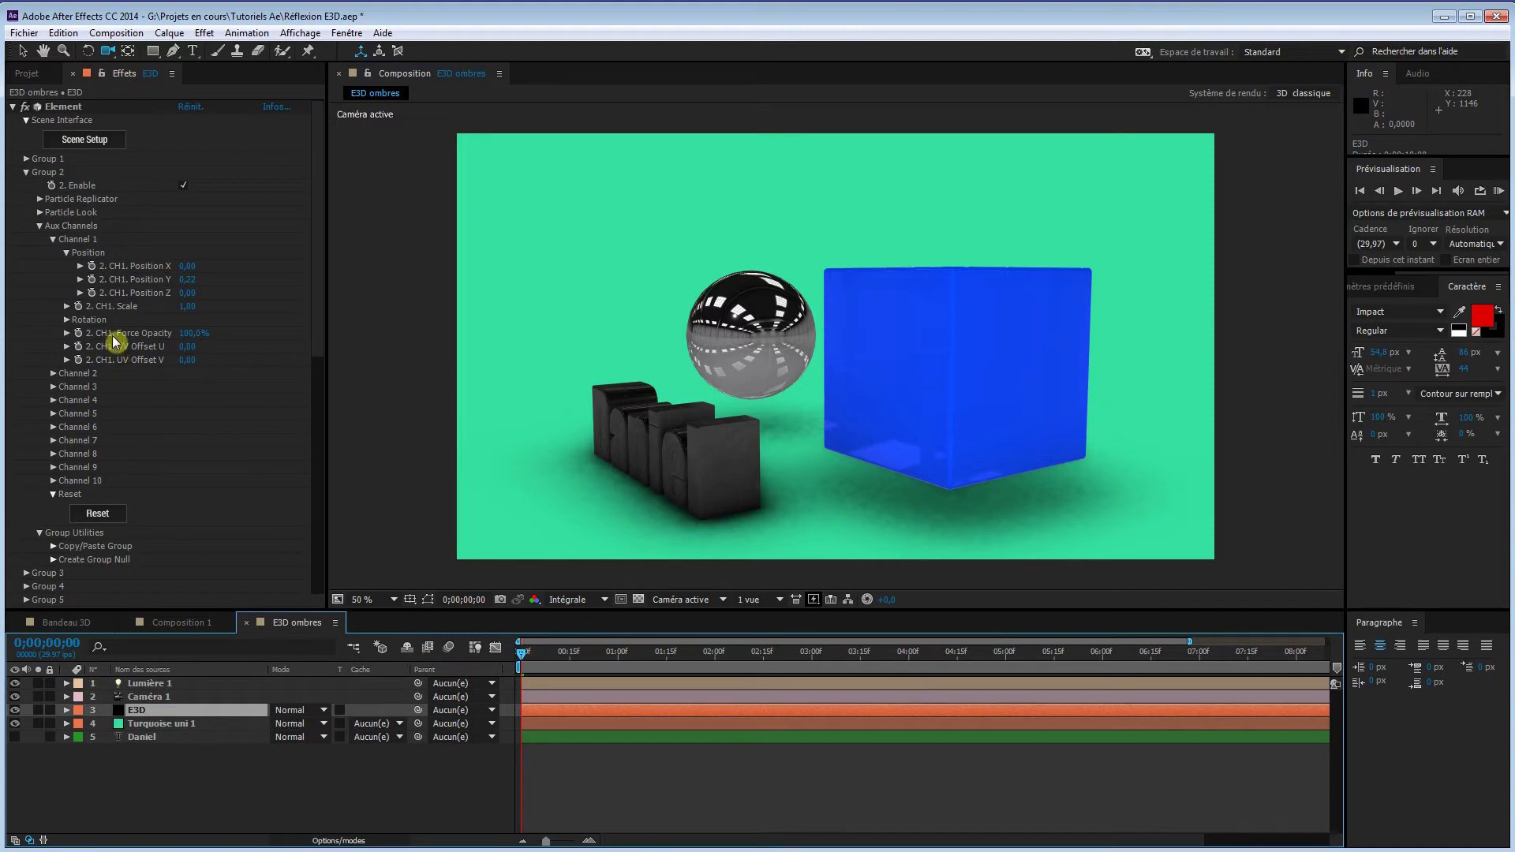
left_click(186, 279)
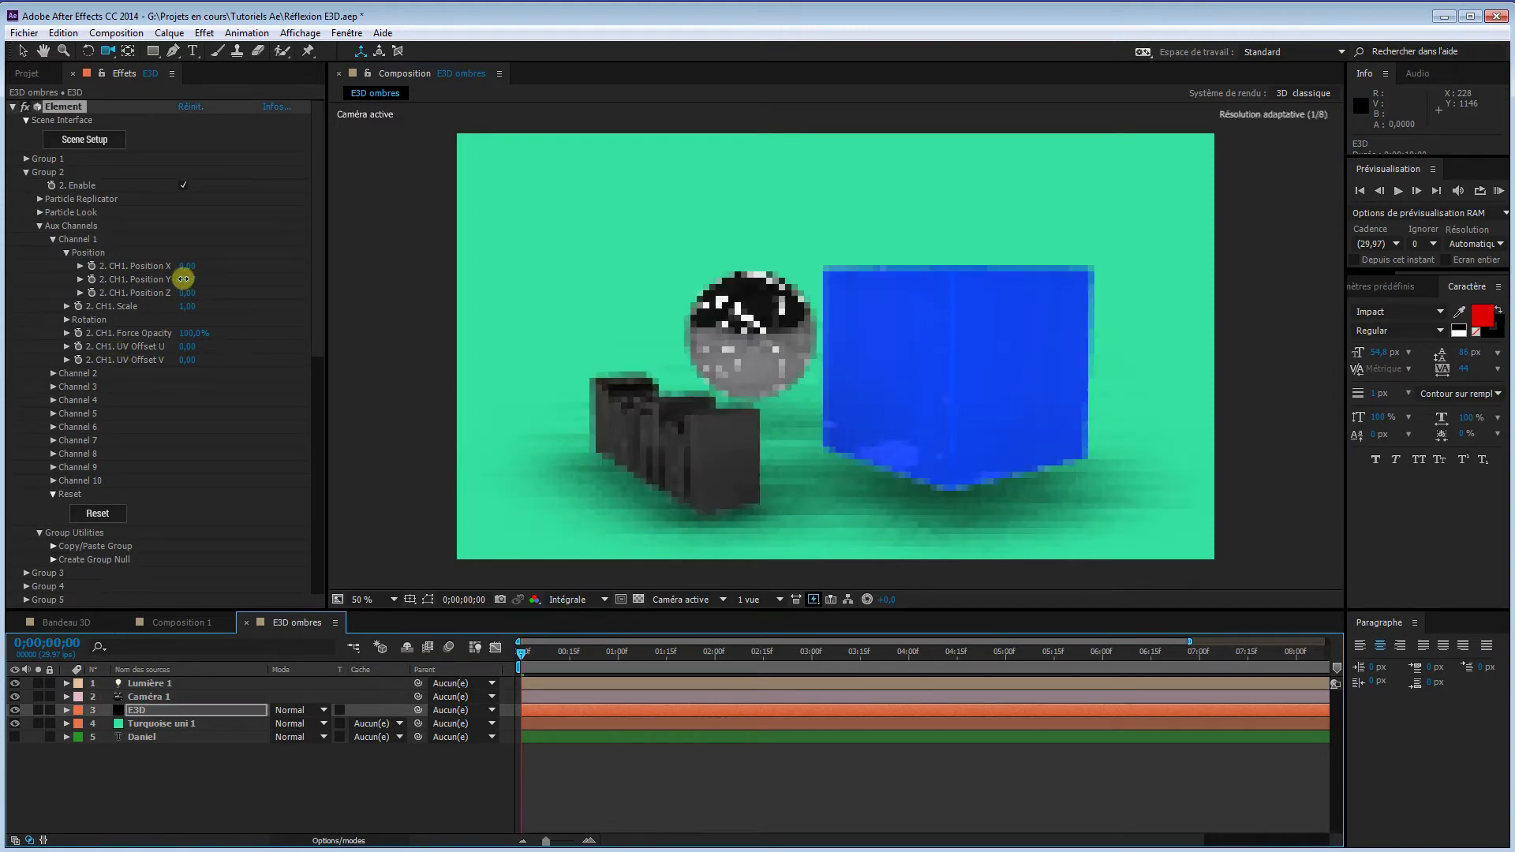
left_click_drag(185, 279, 187, 277)
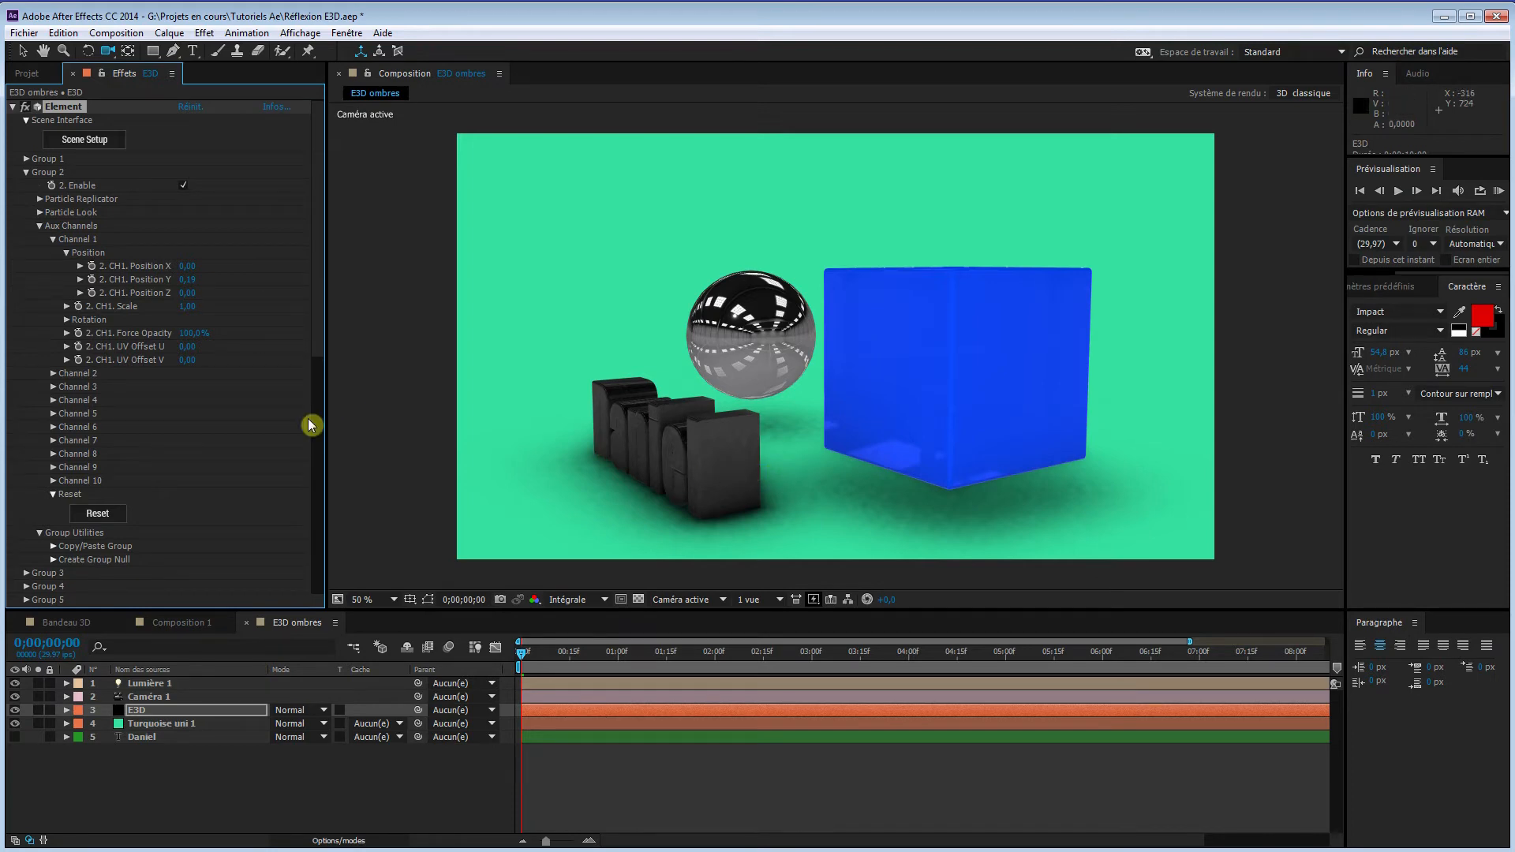
Look at the Composition 1 scene, then examine the ambient occlusion around the text, sphere and box in E3D ombres from several camera angles.
left_click(181, 623)
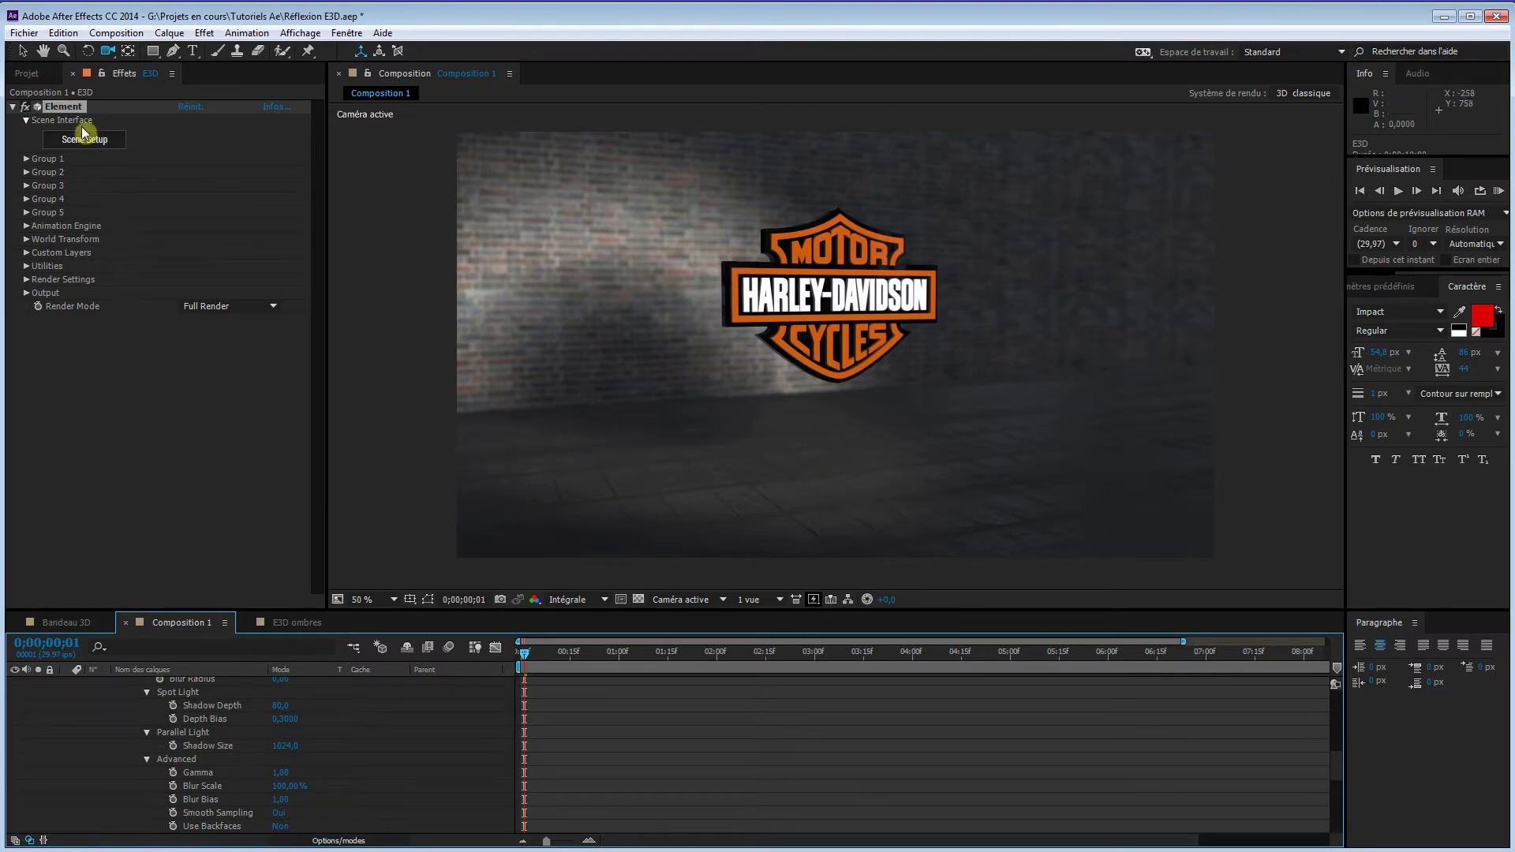
left_click(296, 624)
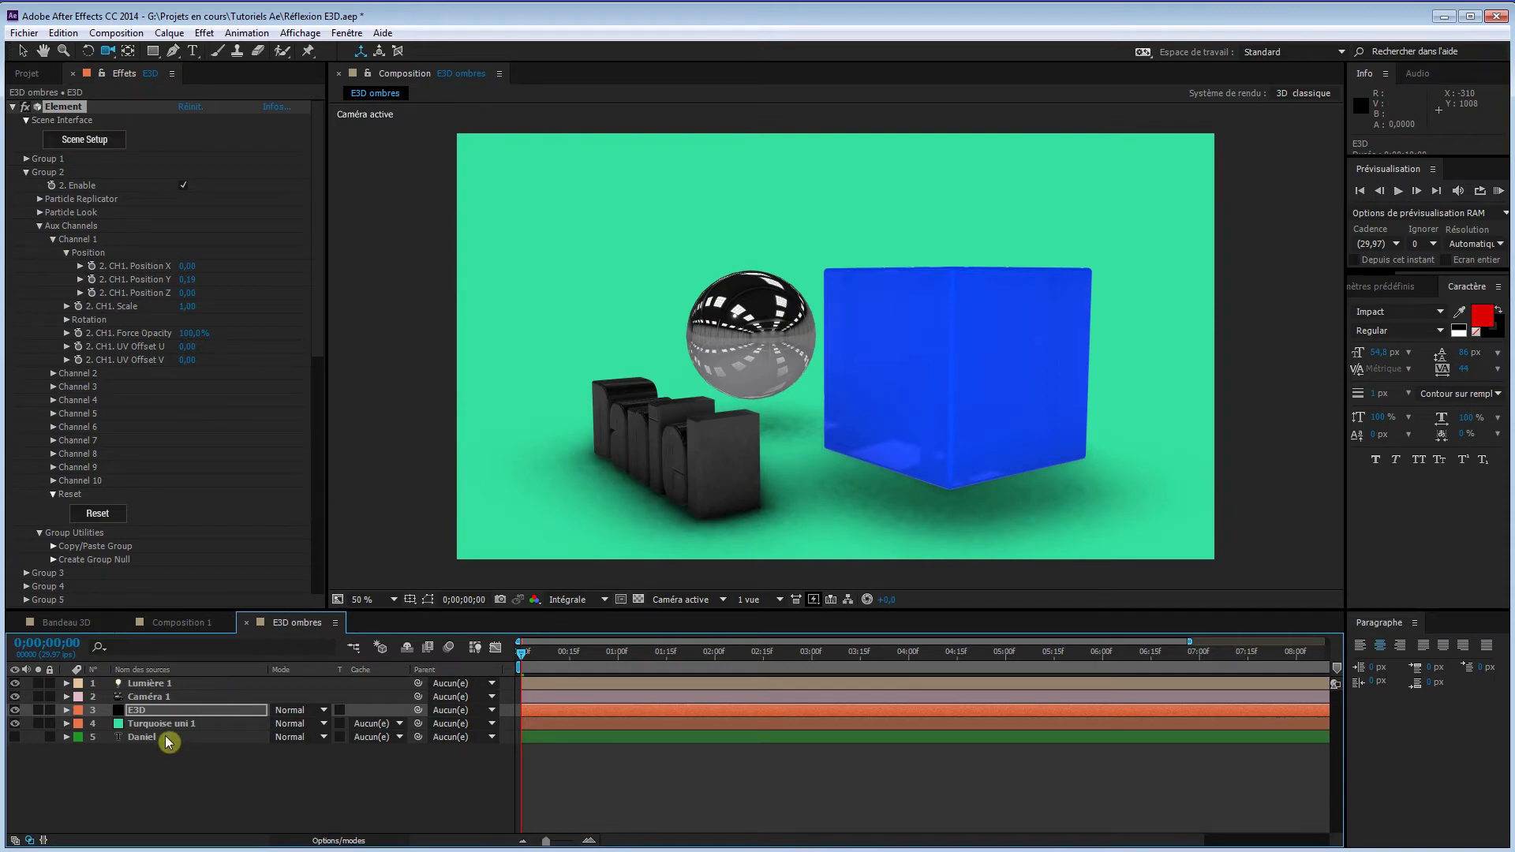
left_click_drag(771, 514, 881, 585)
left_click_drag(965, 510, 950, 516)
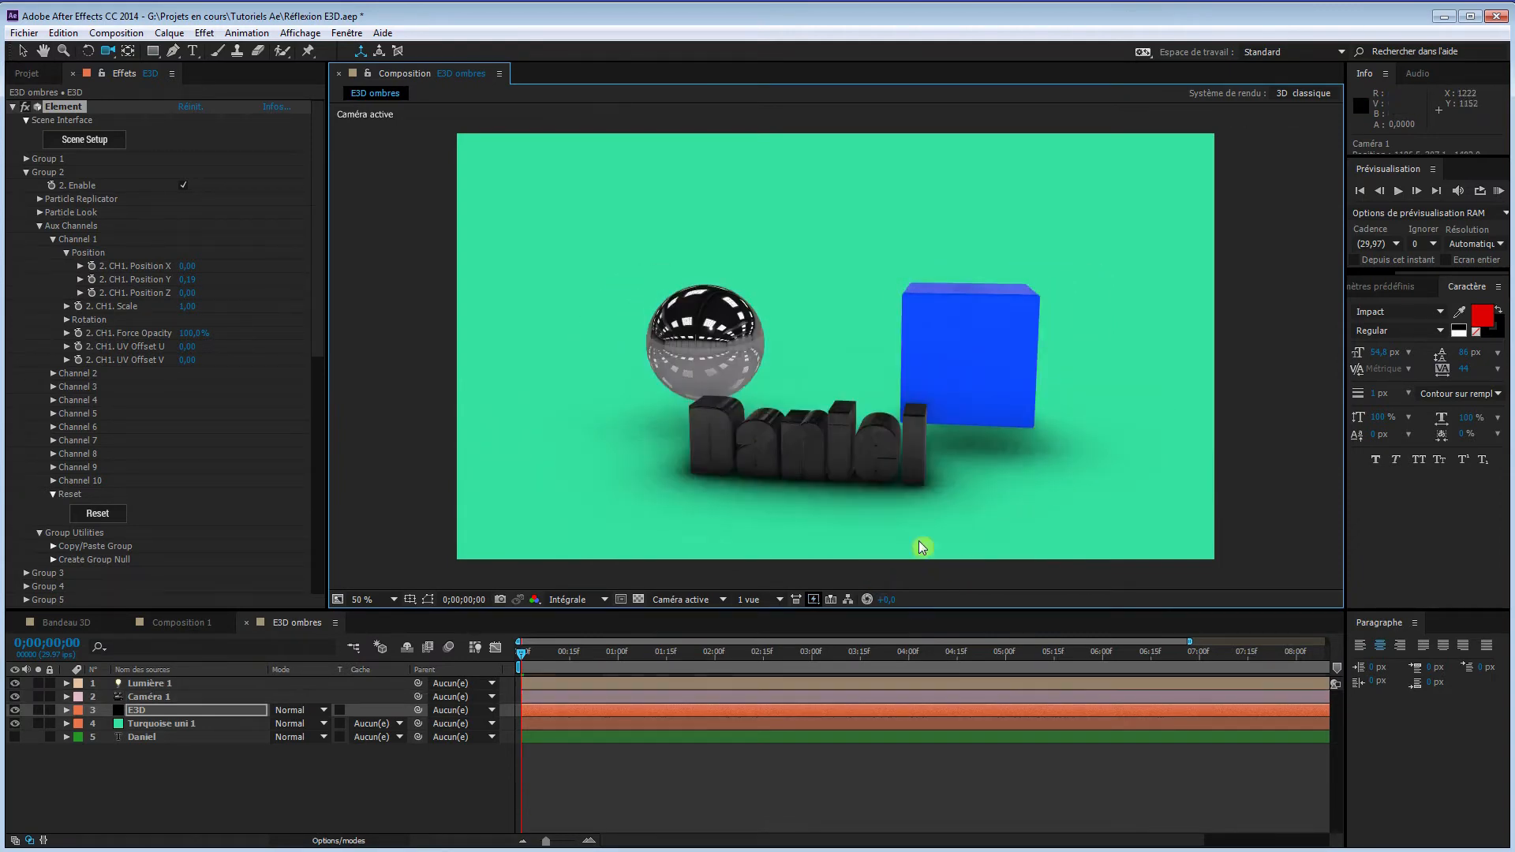
left_click(814, 601)
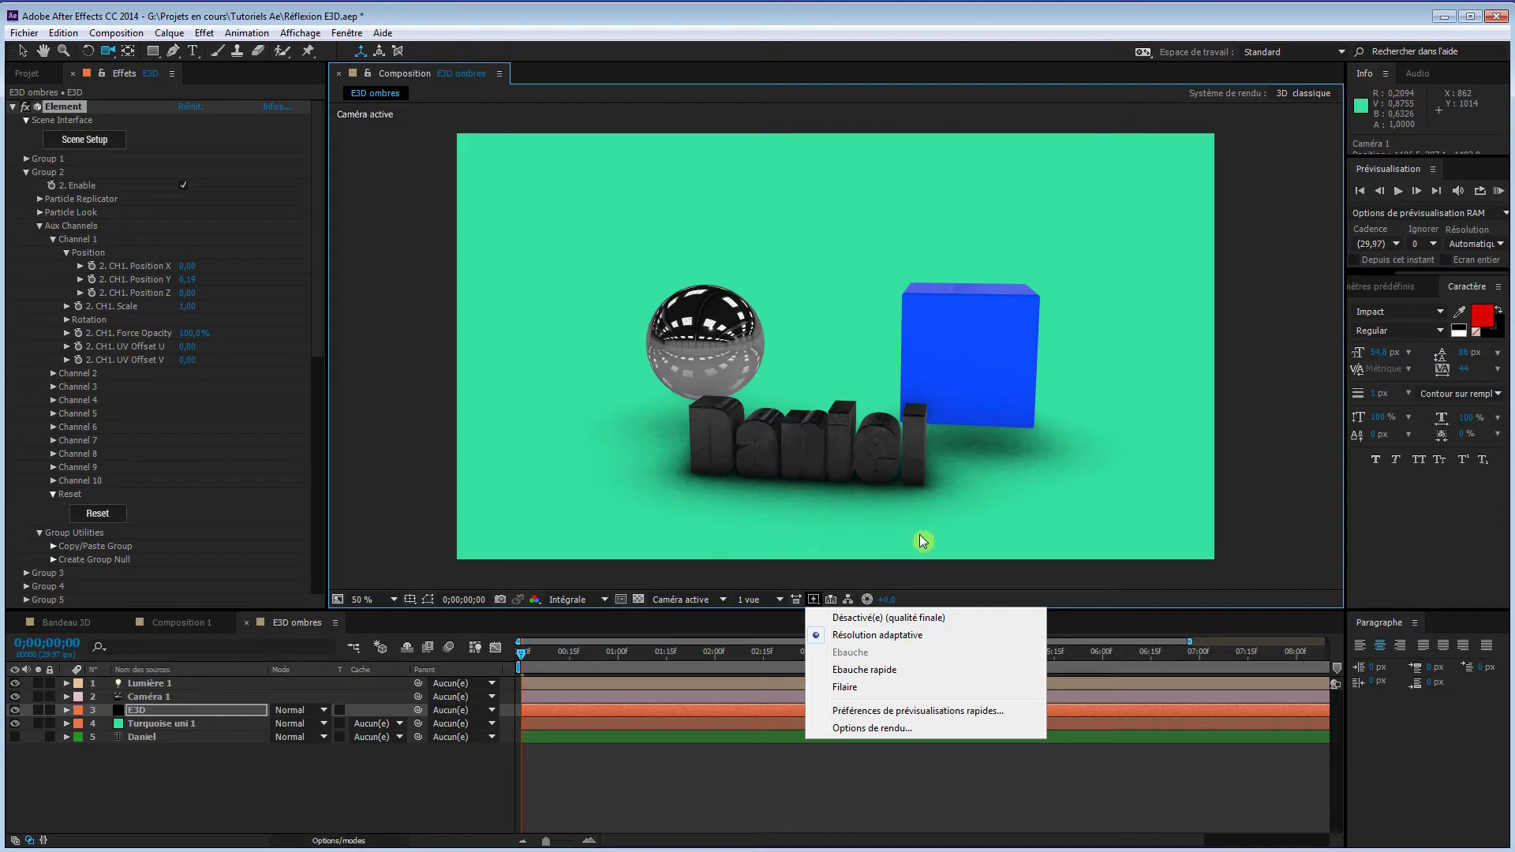
left_click(959, 600)
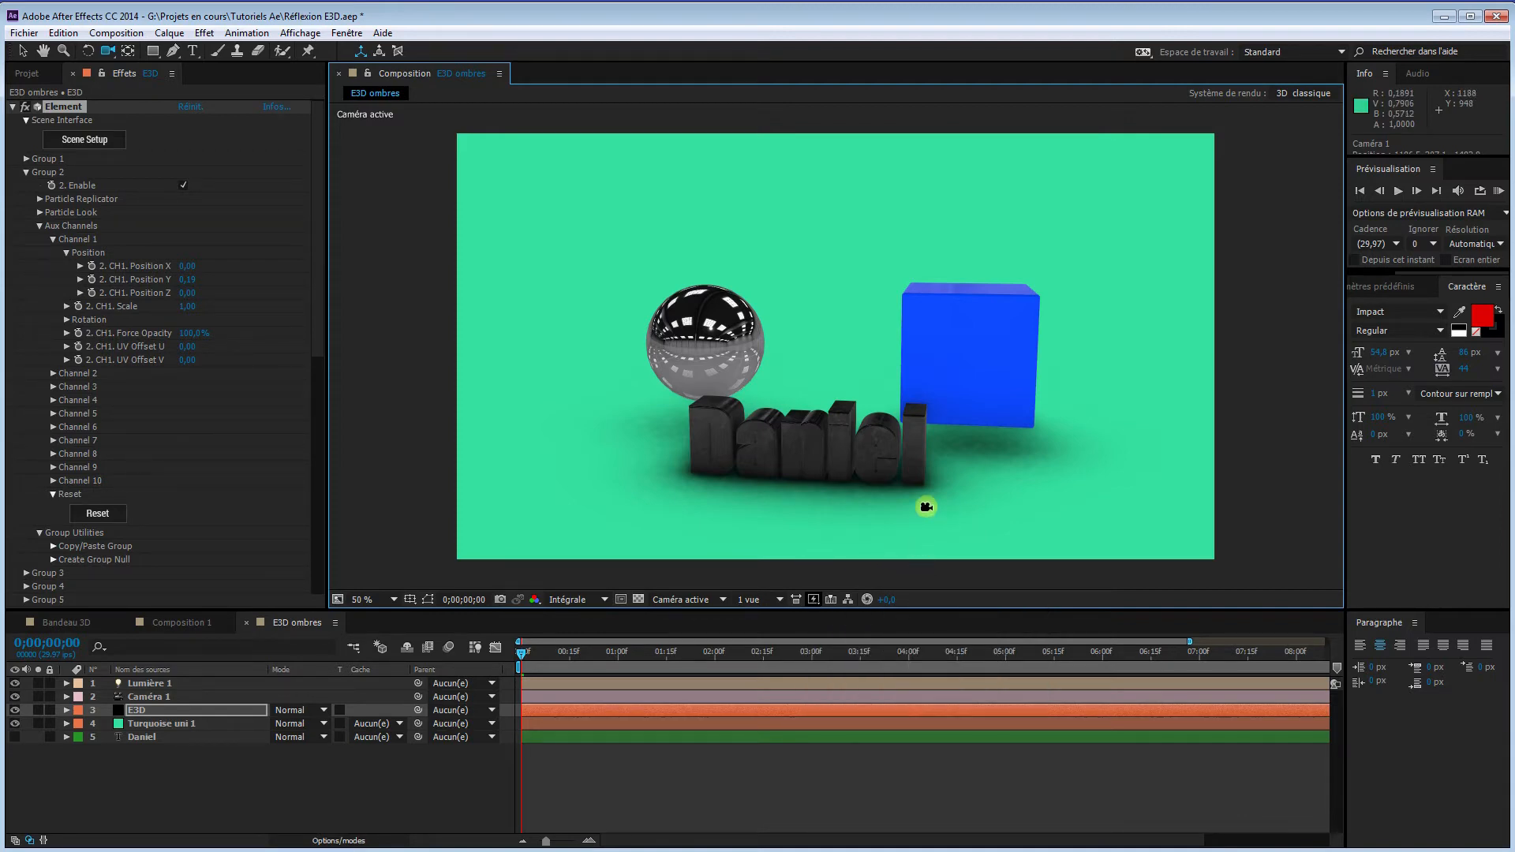
mouse_move(929, 506)
left_mouse_down()
mouse_move(878, 508)
mouse_move(902, 511)
left_mouse_up()
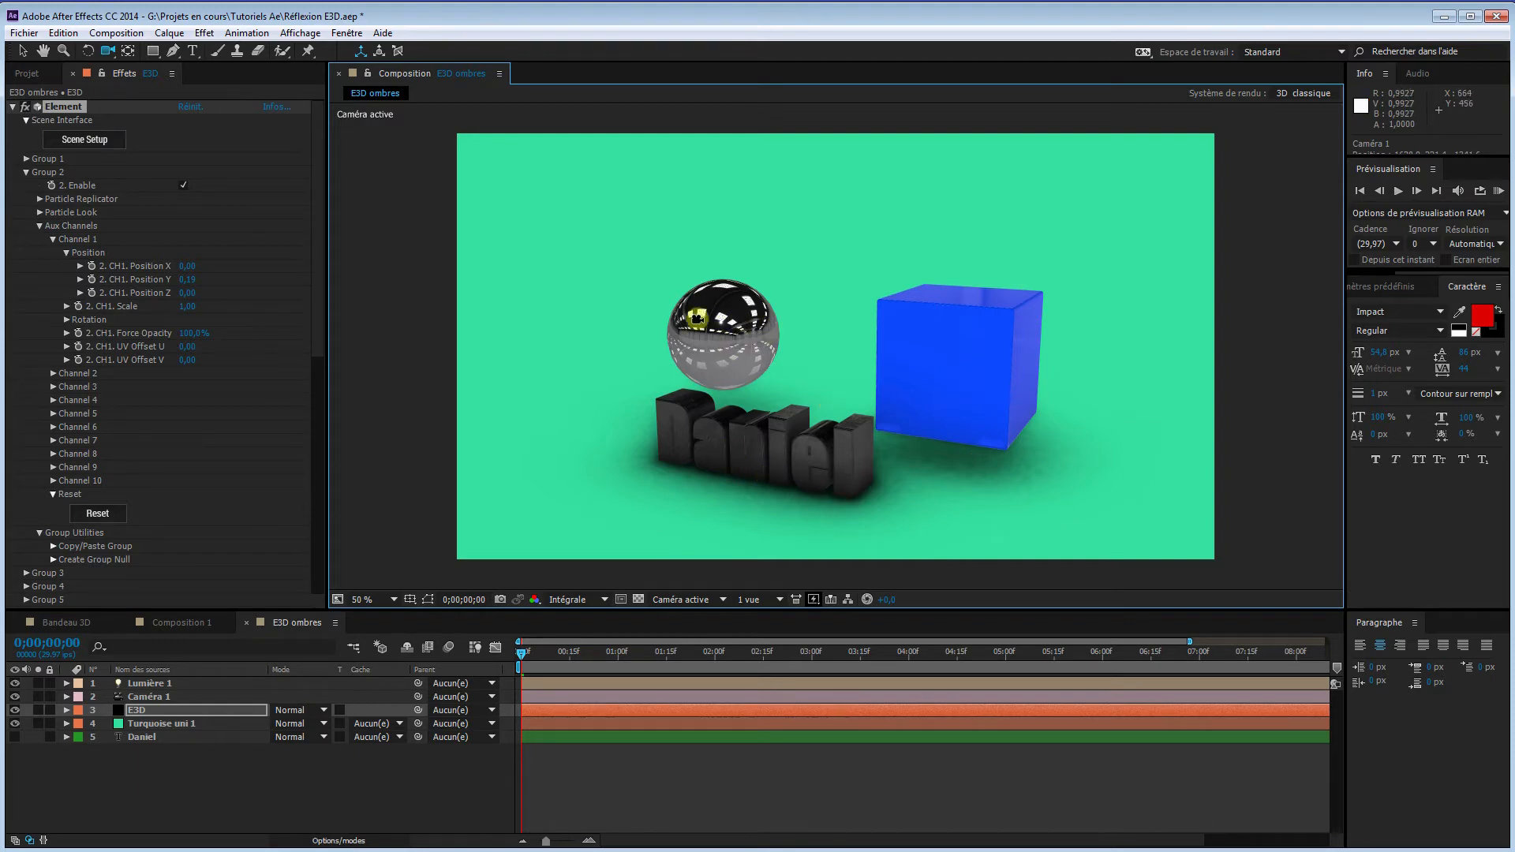
left_click_drag(696, 485, 714, 479)
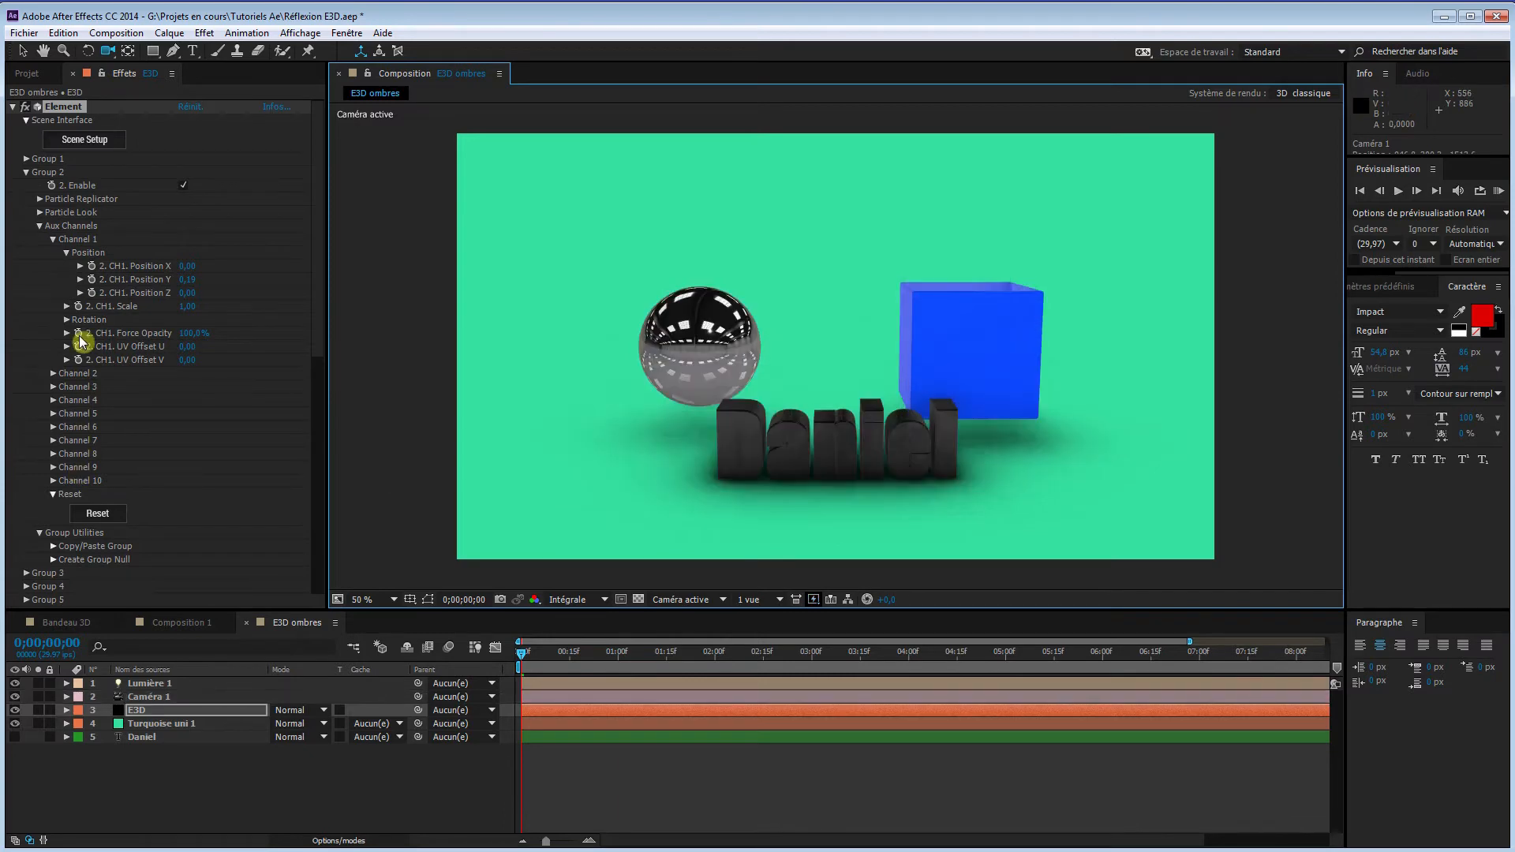
Disable ambient occlusion and enable shadows in Element's render settings.
left_click(39, 226)
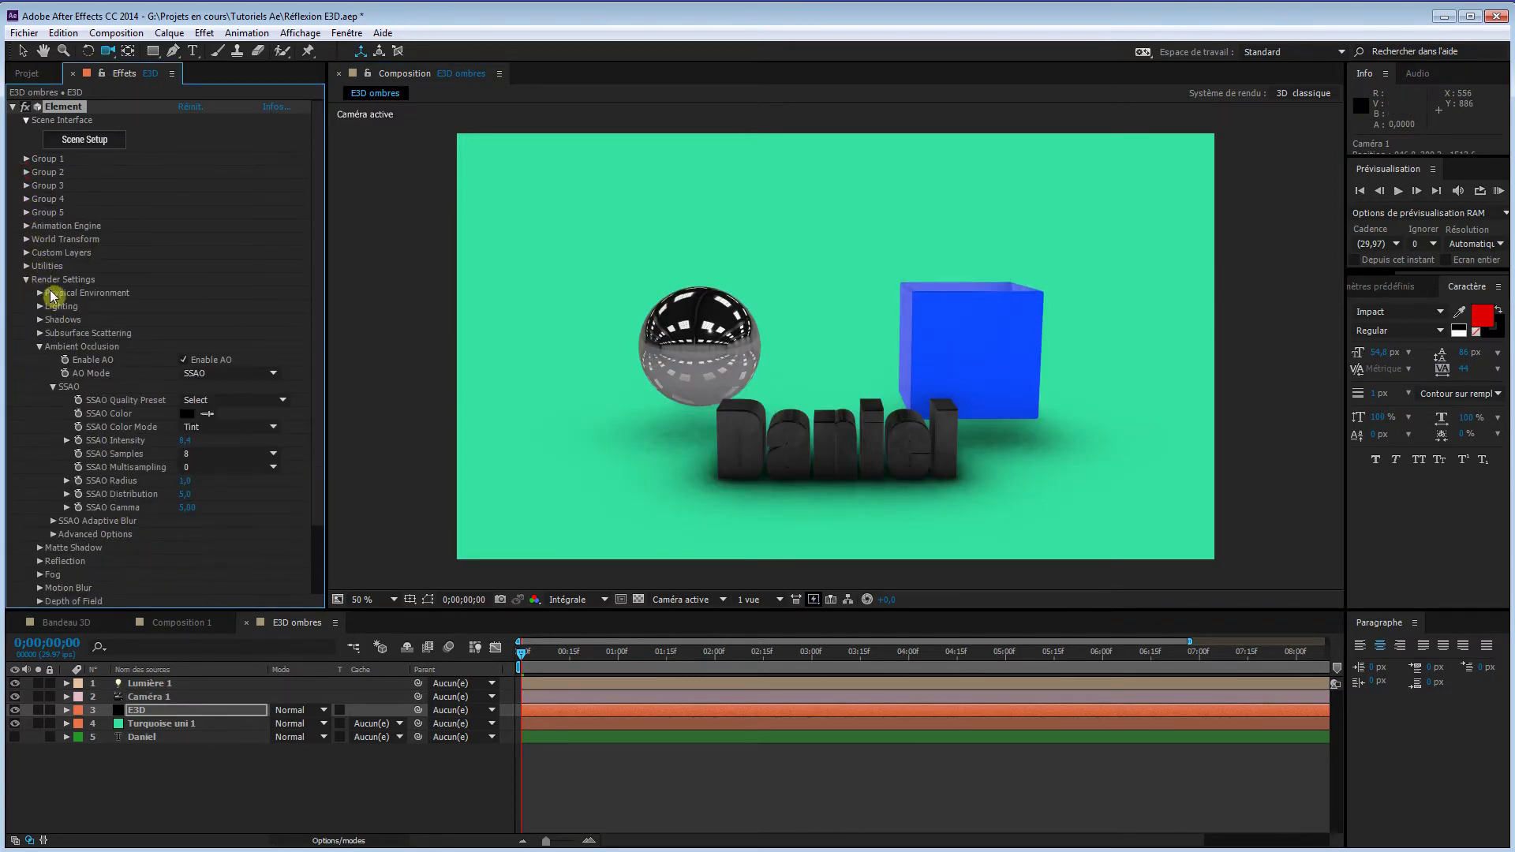
left_click(184, 362)
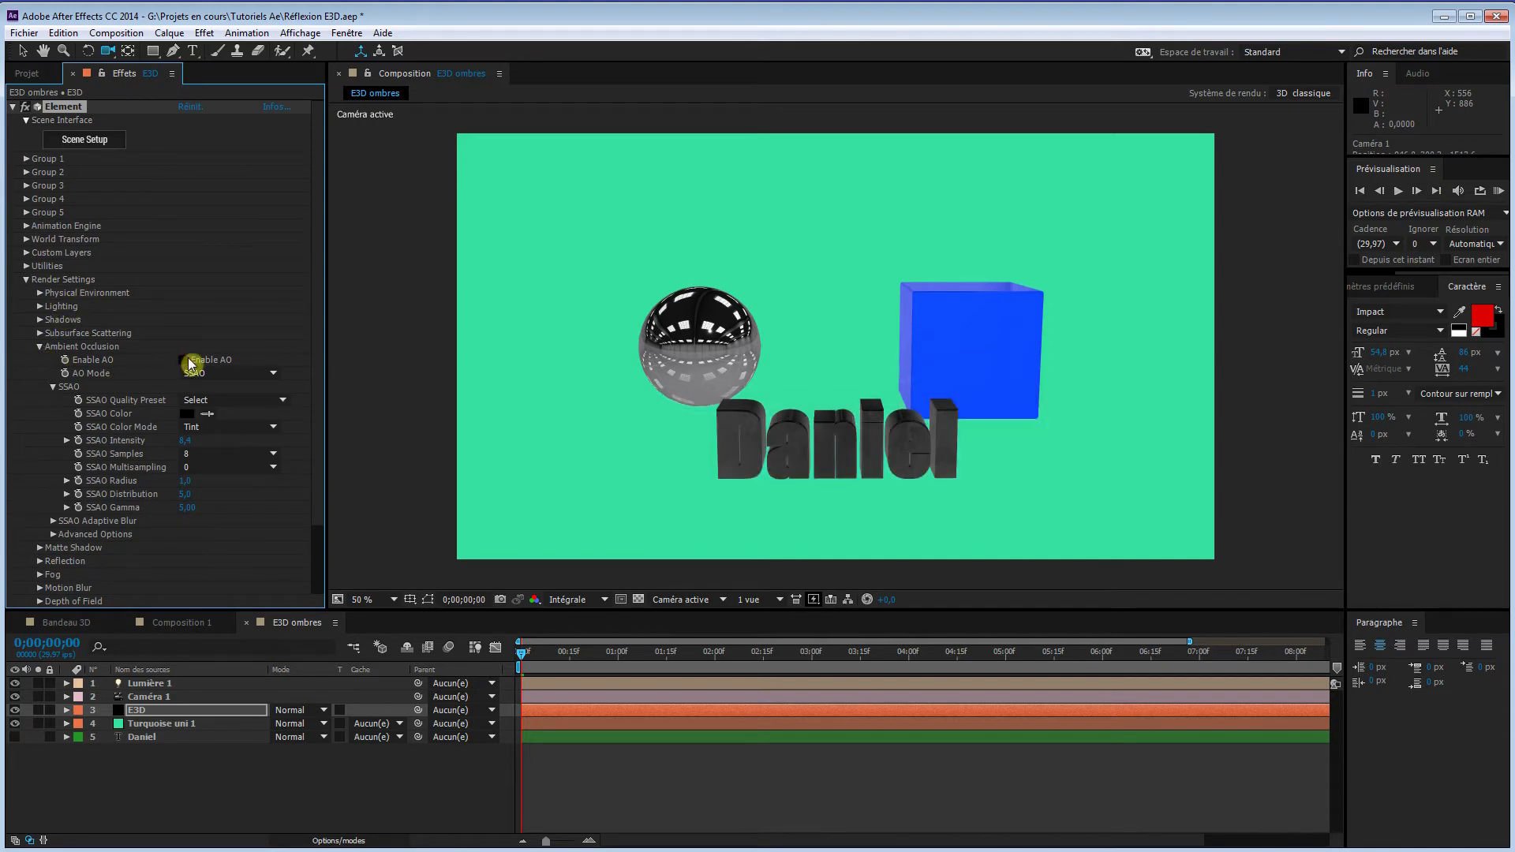
left_click(41, 348)
left_click(40, 321)
left_click(184, 333)
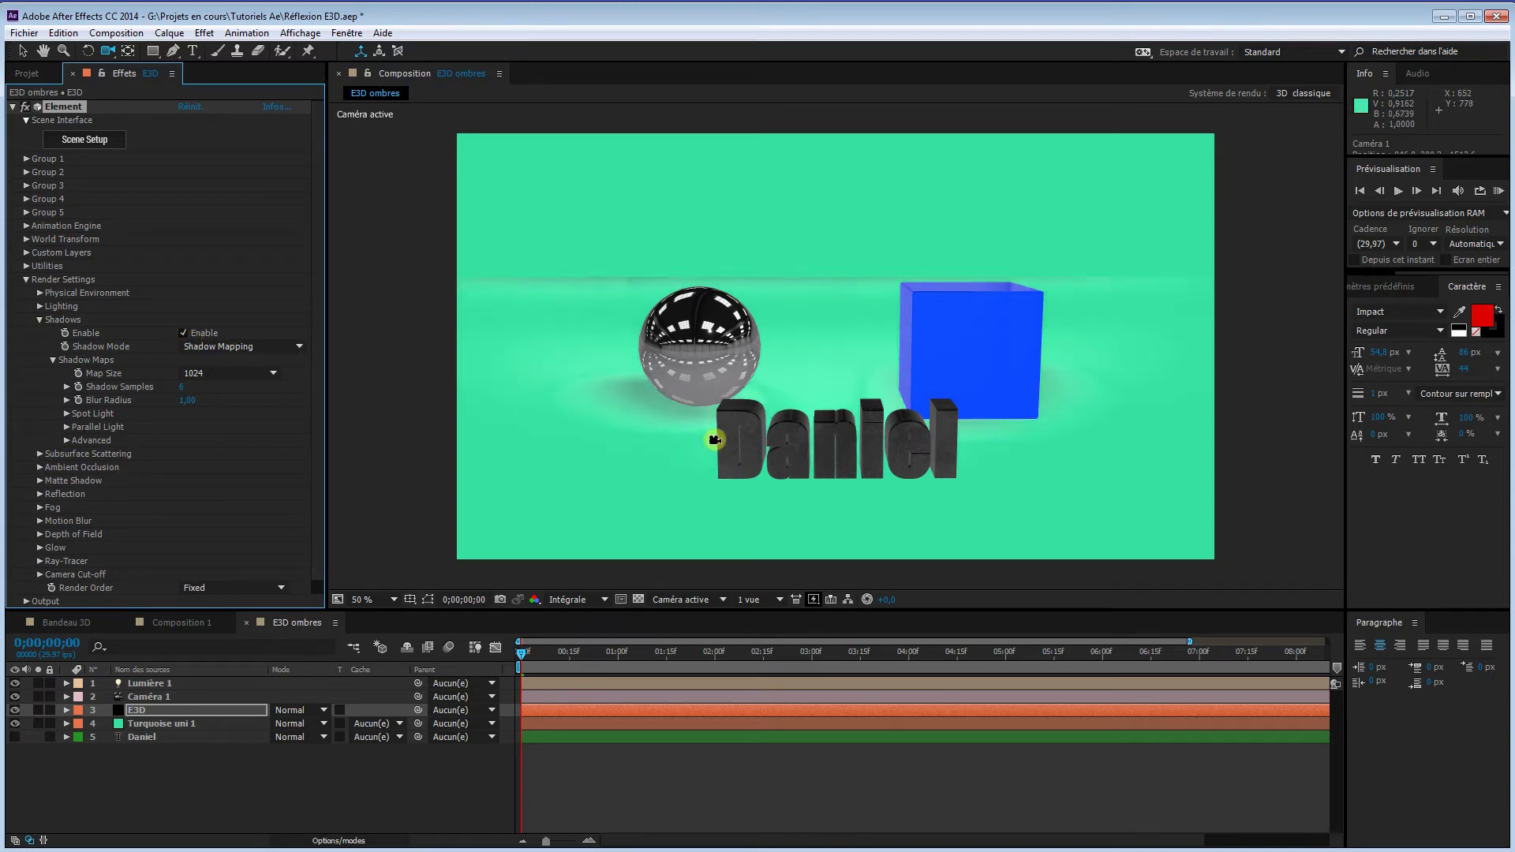
Increase the spot light's Shadow Depth in the shadow map settings to about 160.
left_click_drag(740, 440, 727, 443)
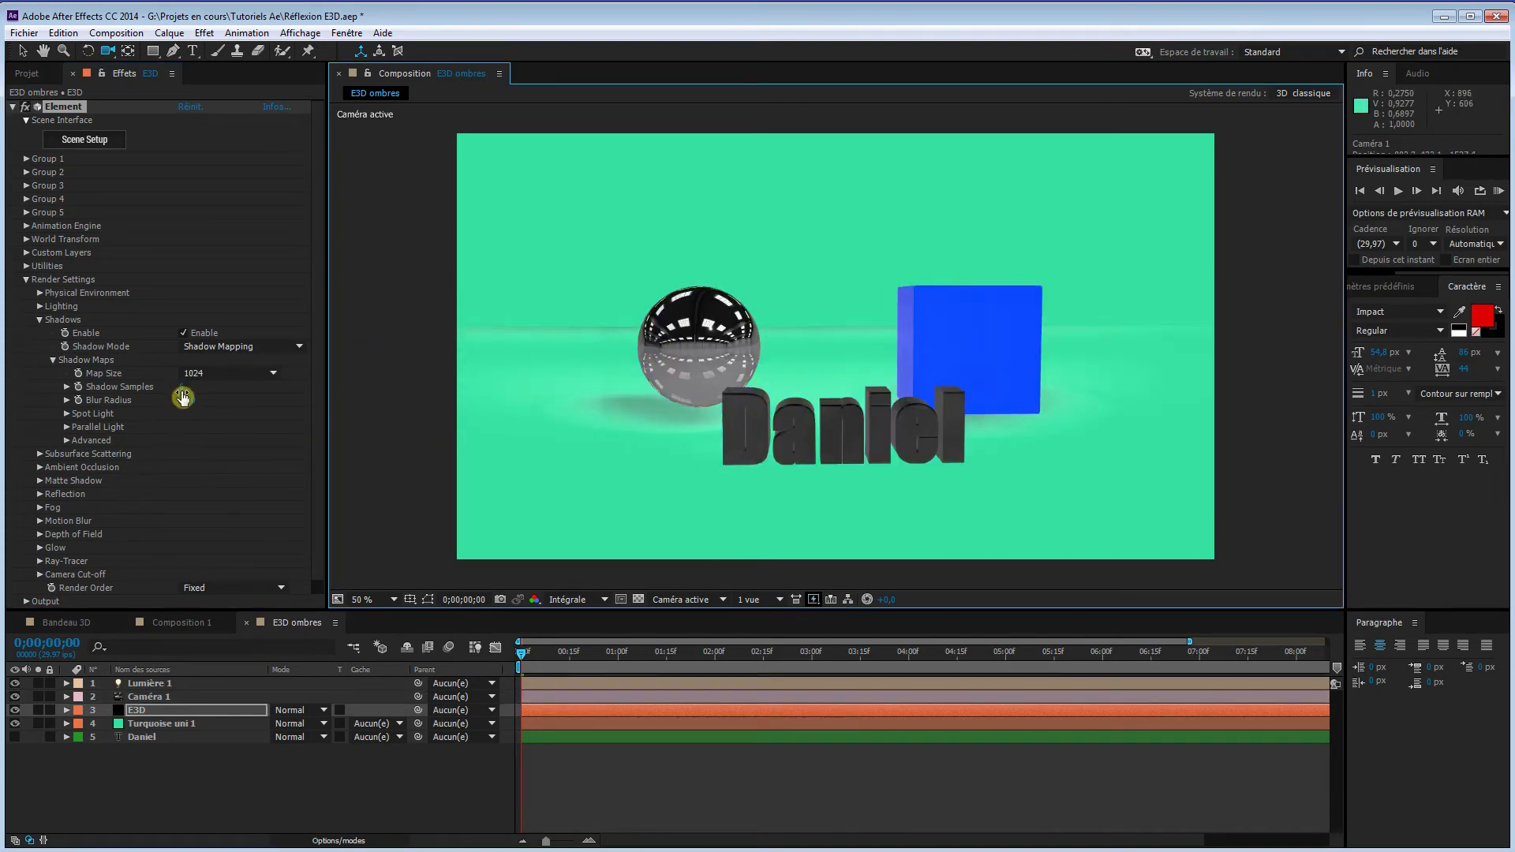
left_click(67, 414)
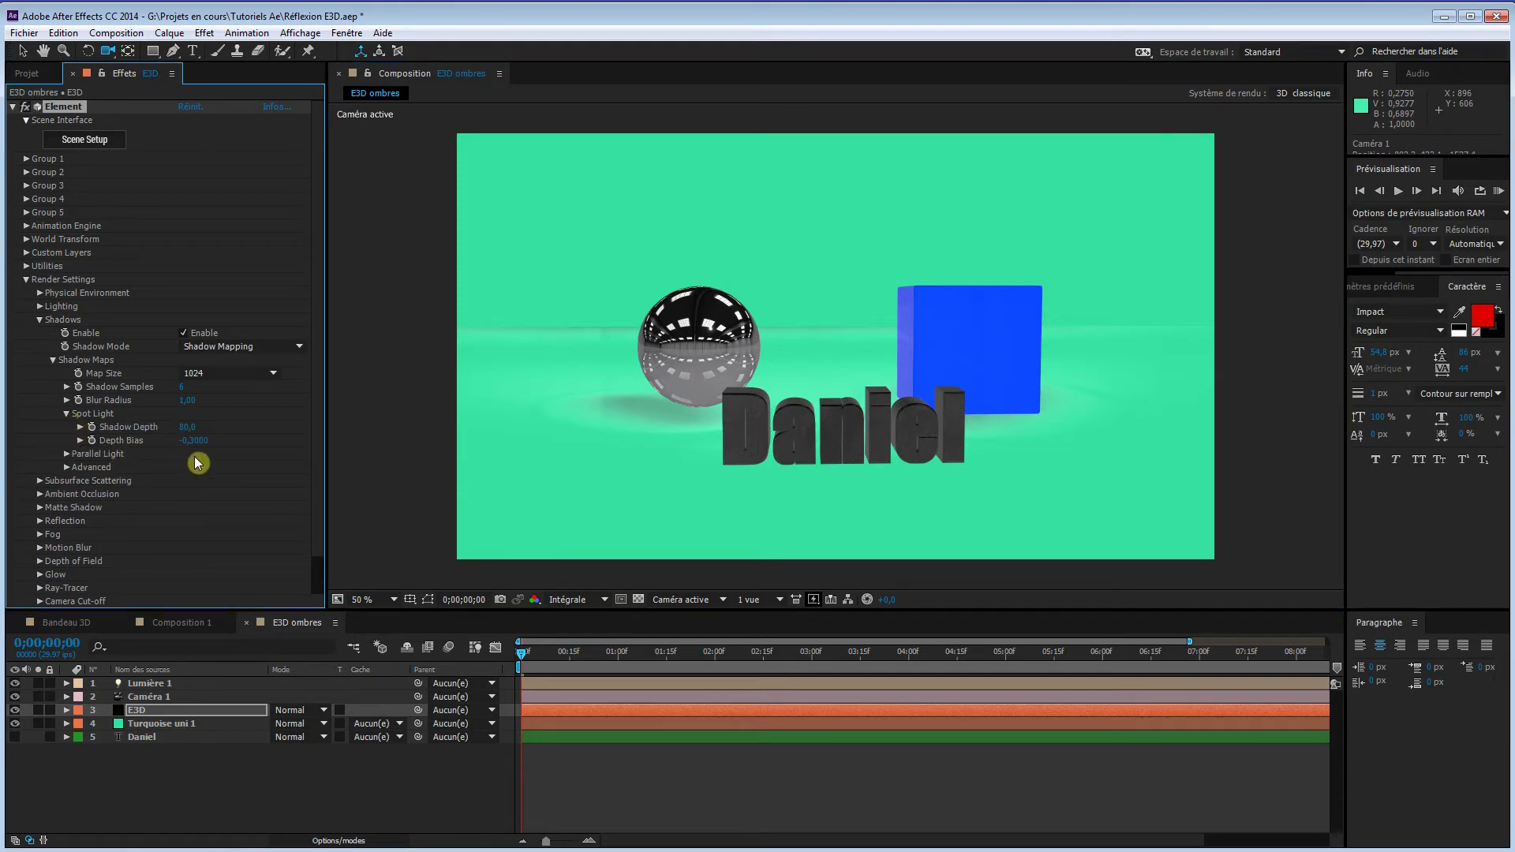
left_click_drag(201, 425, 224, 427)
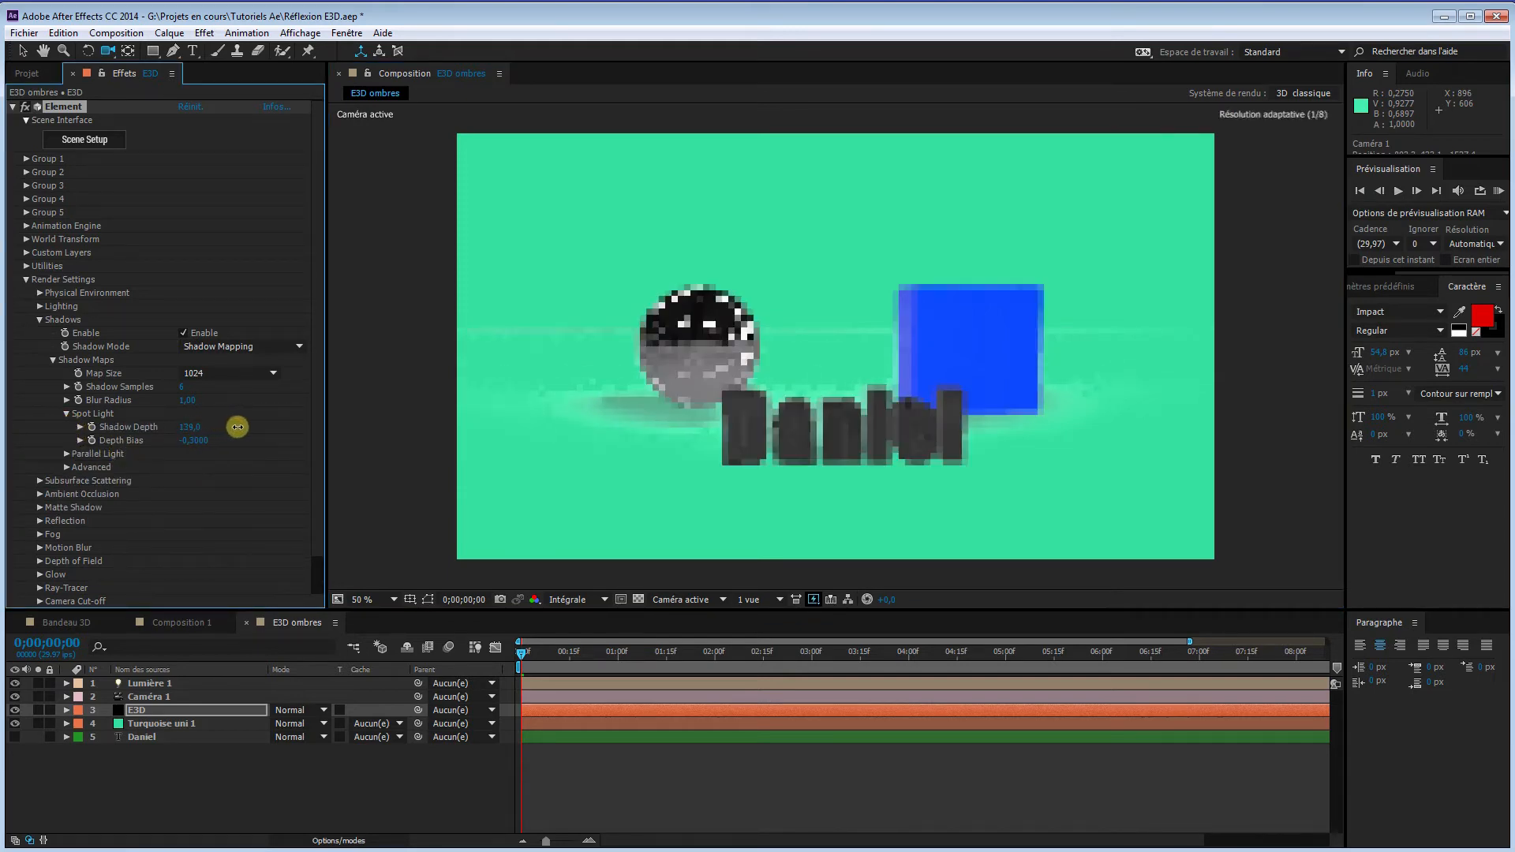
left_click_drag(252, 427, 257, 428)
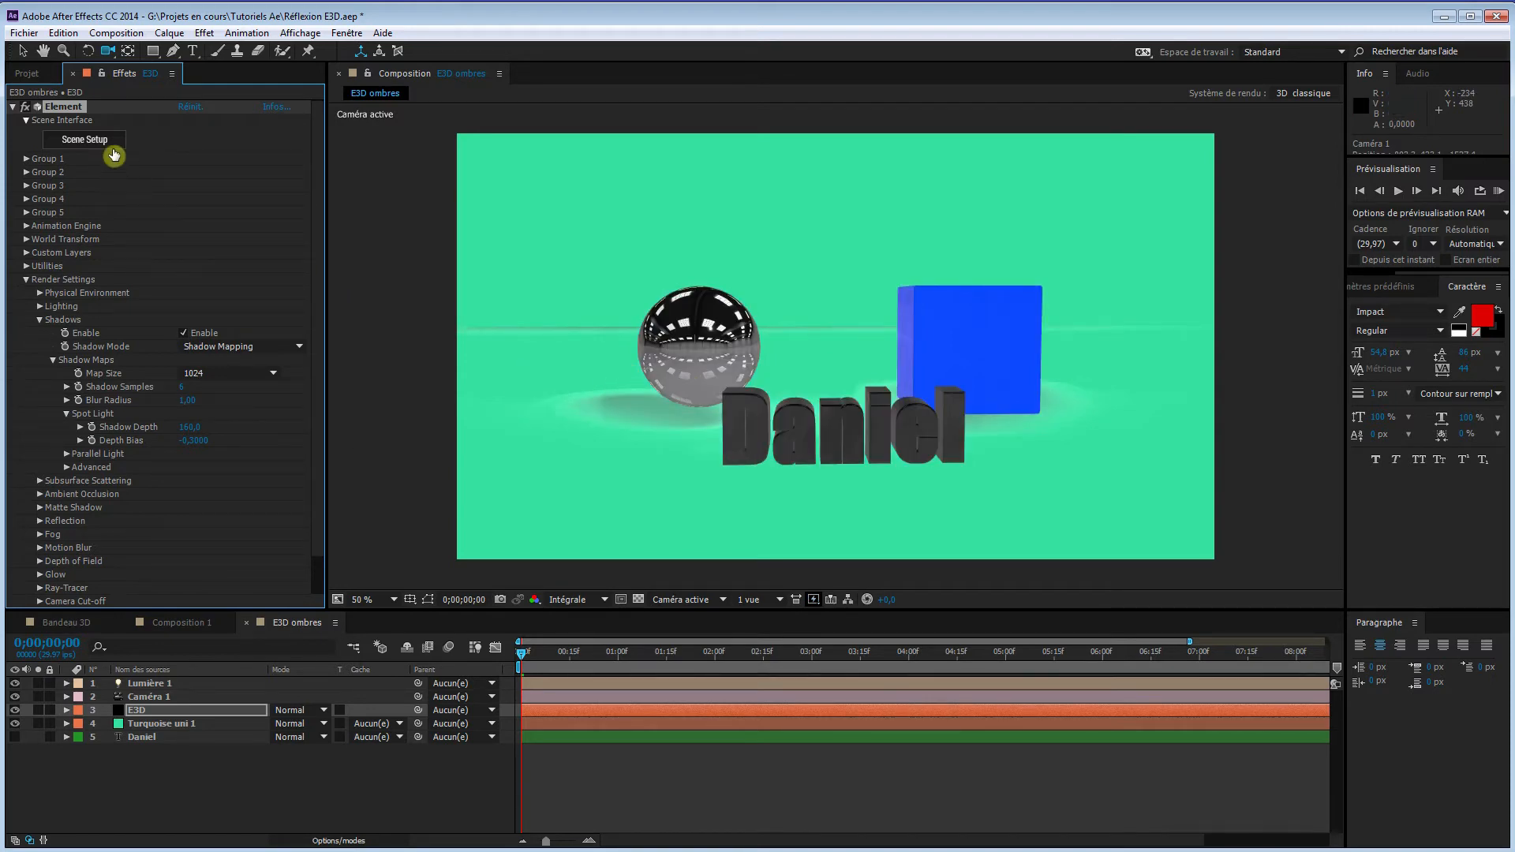
Show the layer controls and, in the Gauche view, move the point of interest of Lumière 1 down towards the text.
left_click(234, 772)
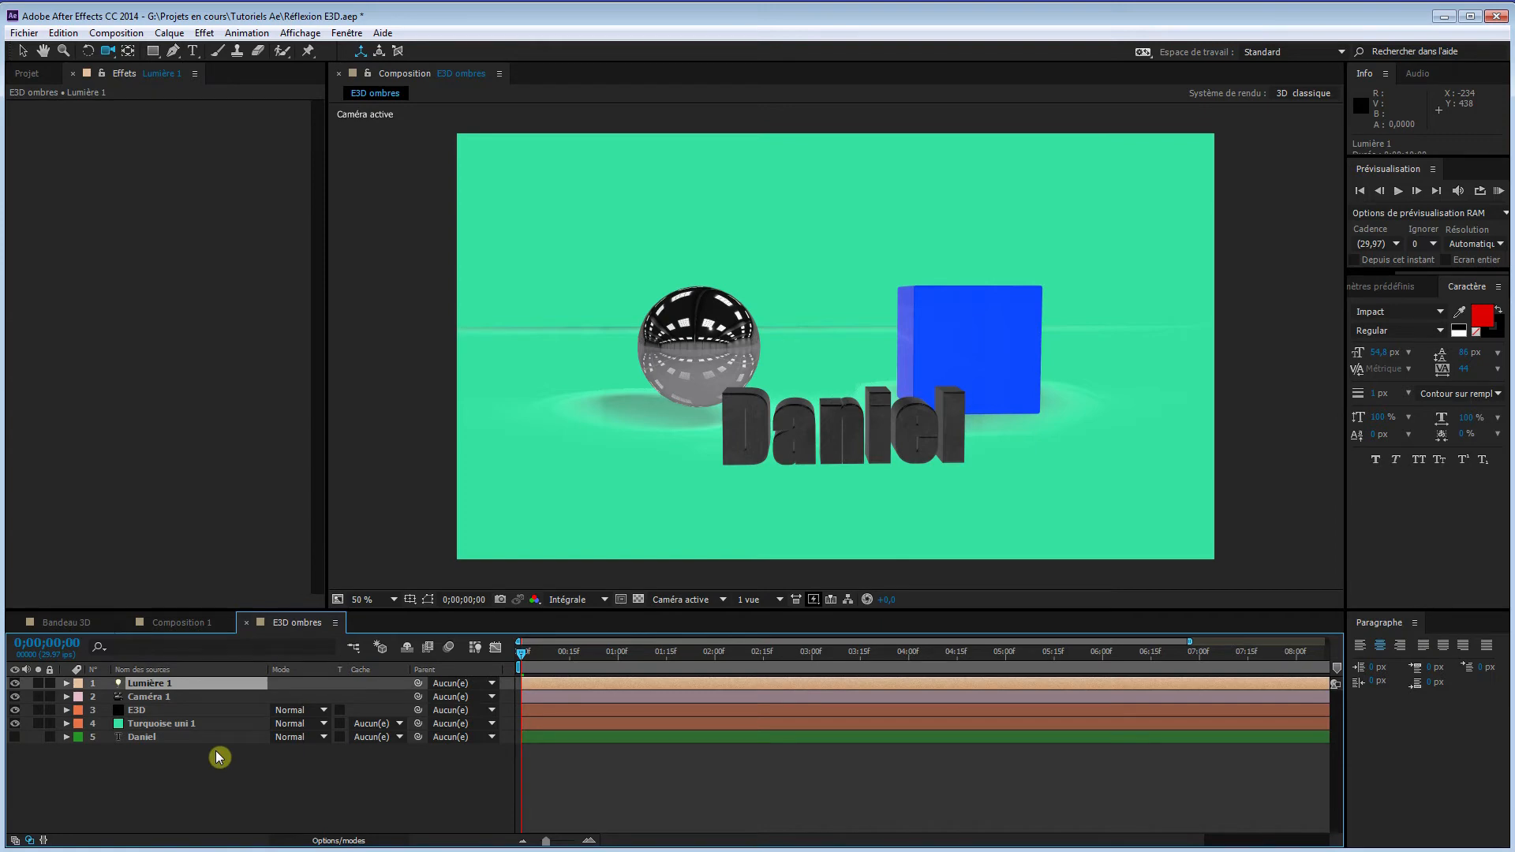
key("ctrl+shift+h")
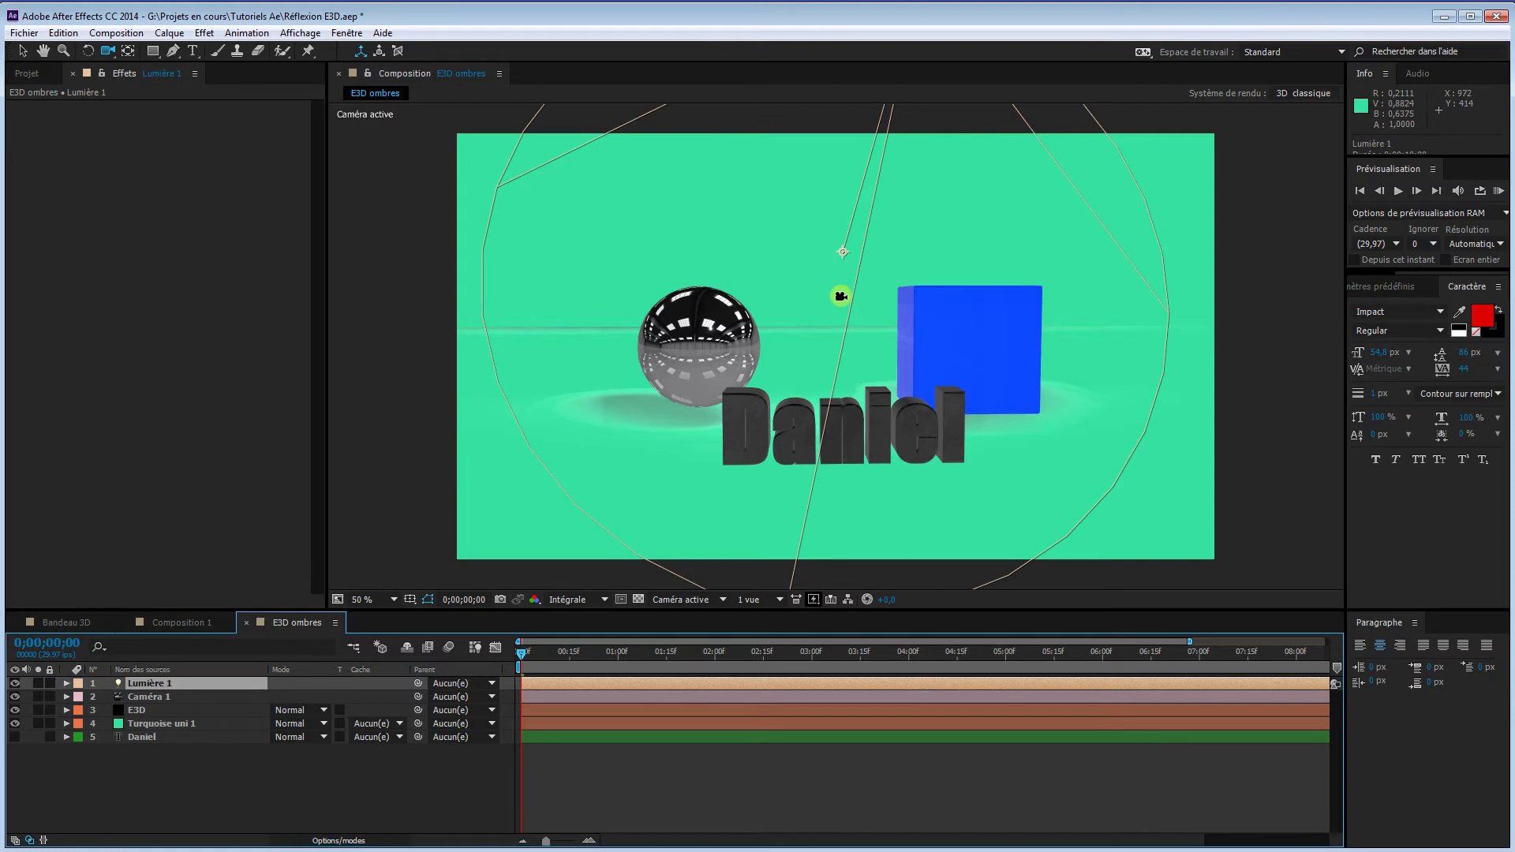
left_click(681, 602)
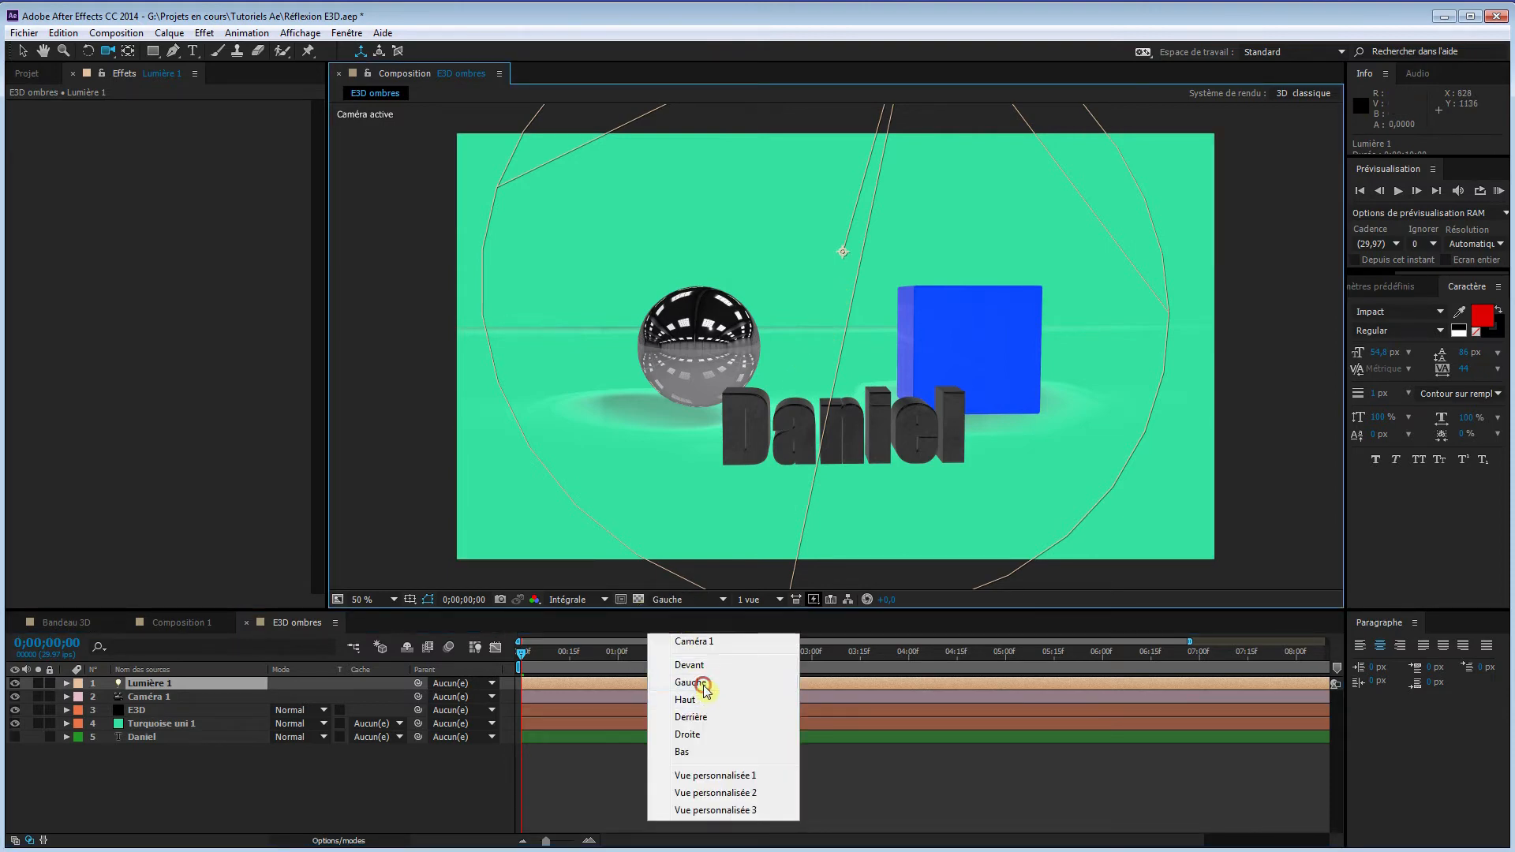
left_click(701, 683)
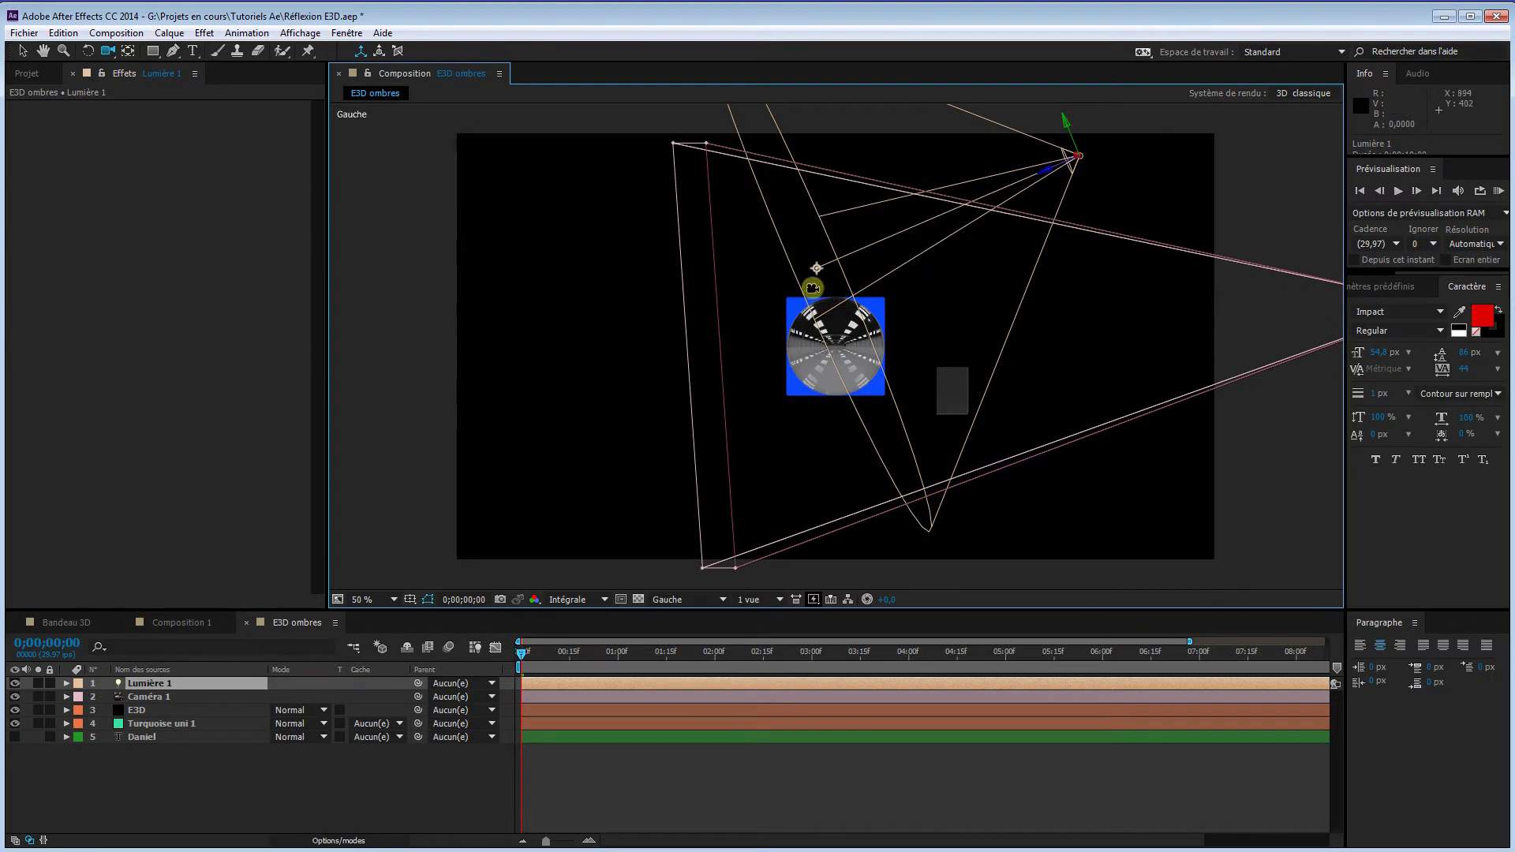
key("v")
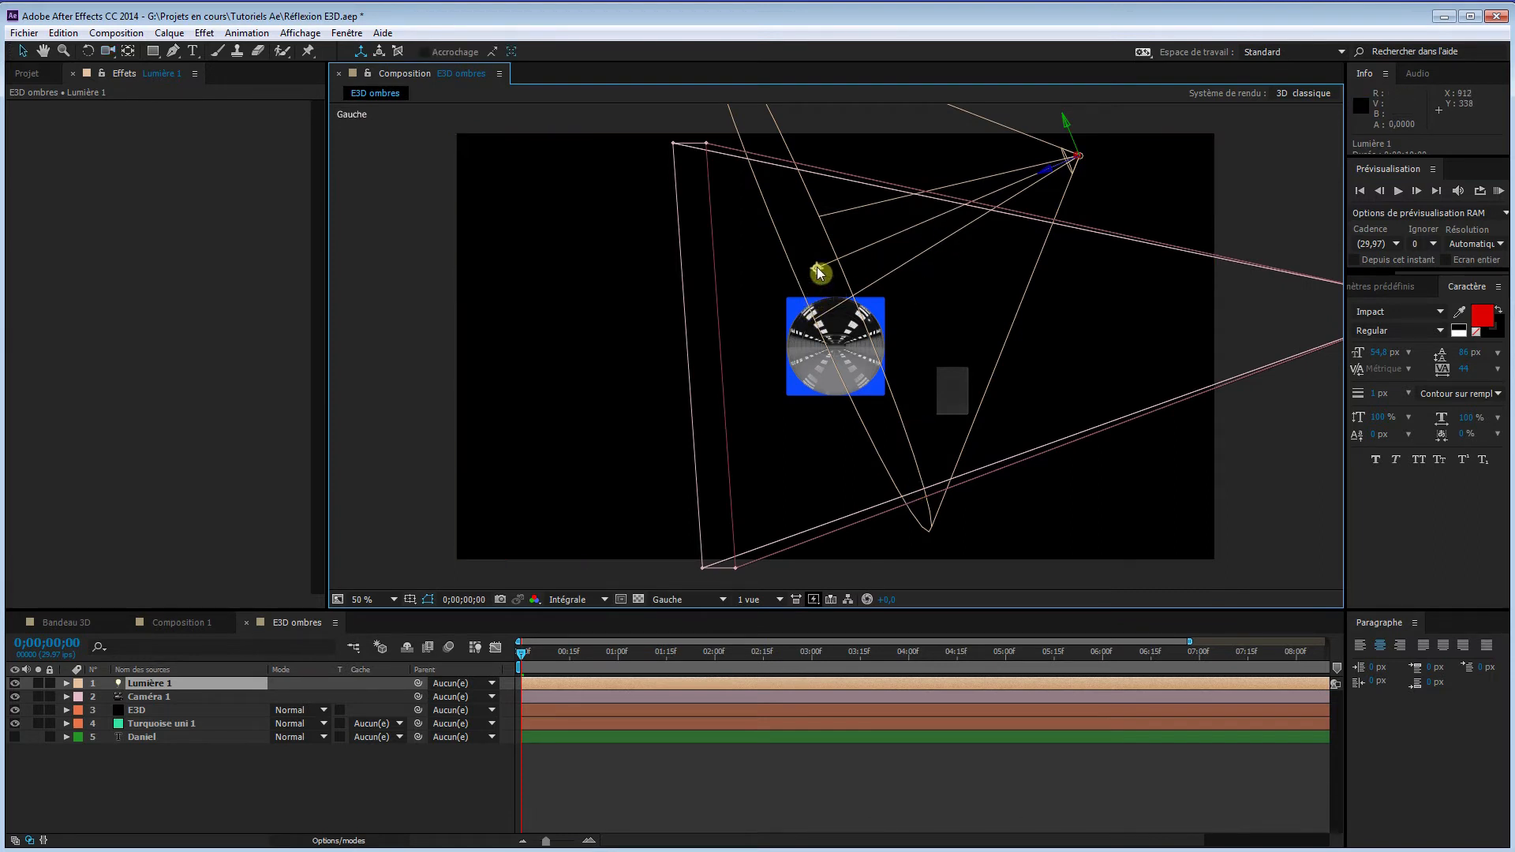
left_click_drag(817, 270, 889, 297)
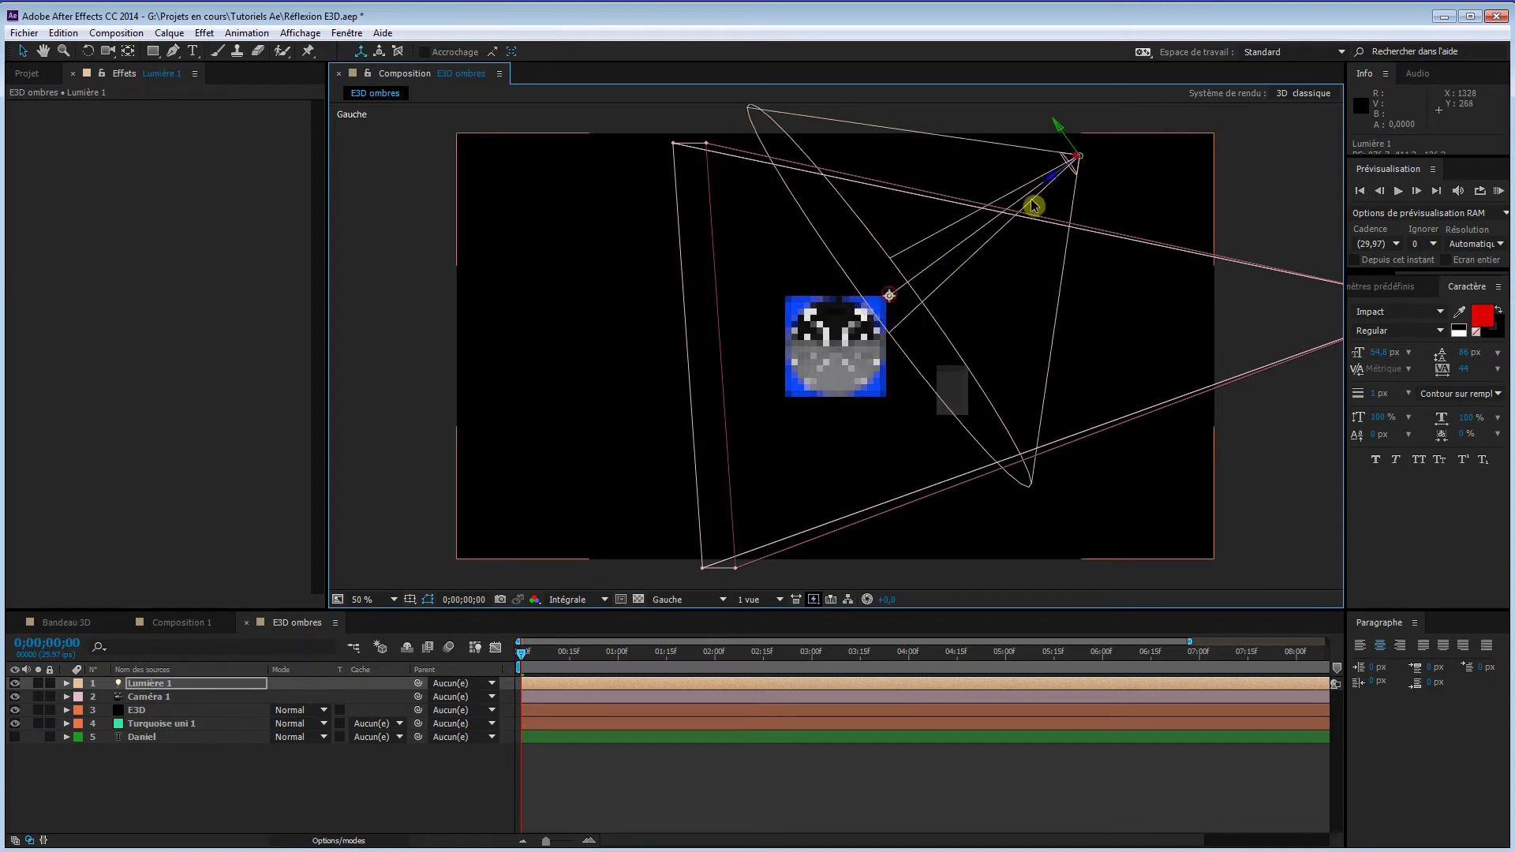
Move Lumière 1 farther back and higher in the Gauche view, bring its point of interest back near the sphere, and return to Caméra active.
left_click_drag(1078, 158, 1156, 135)
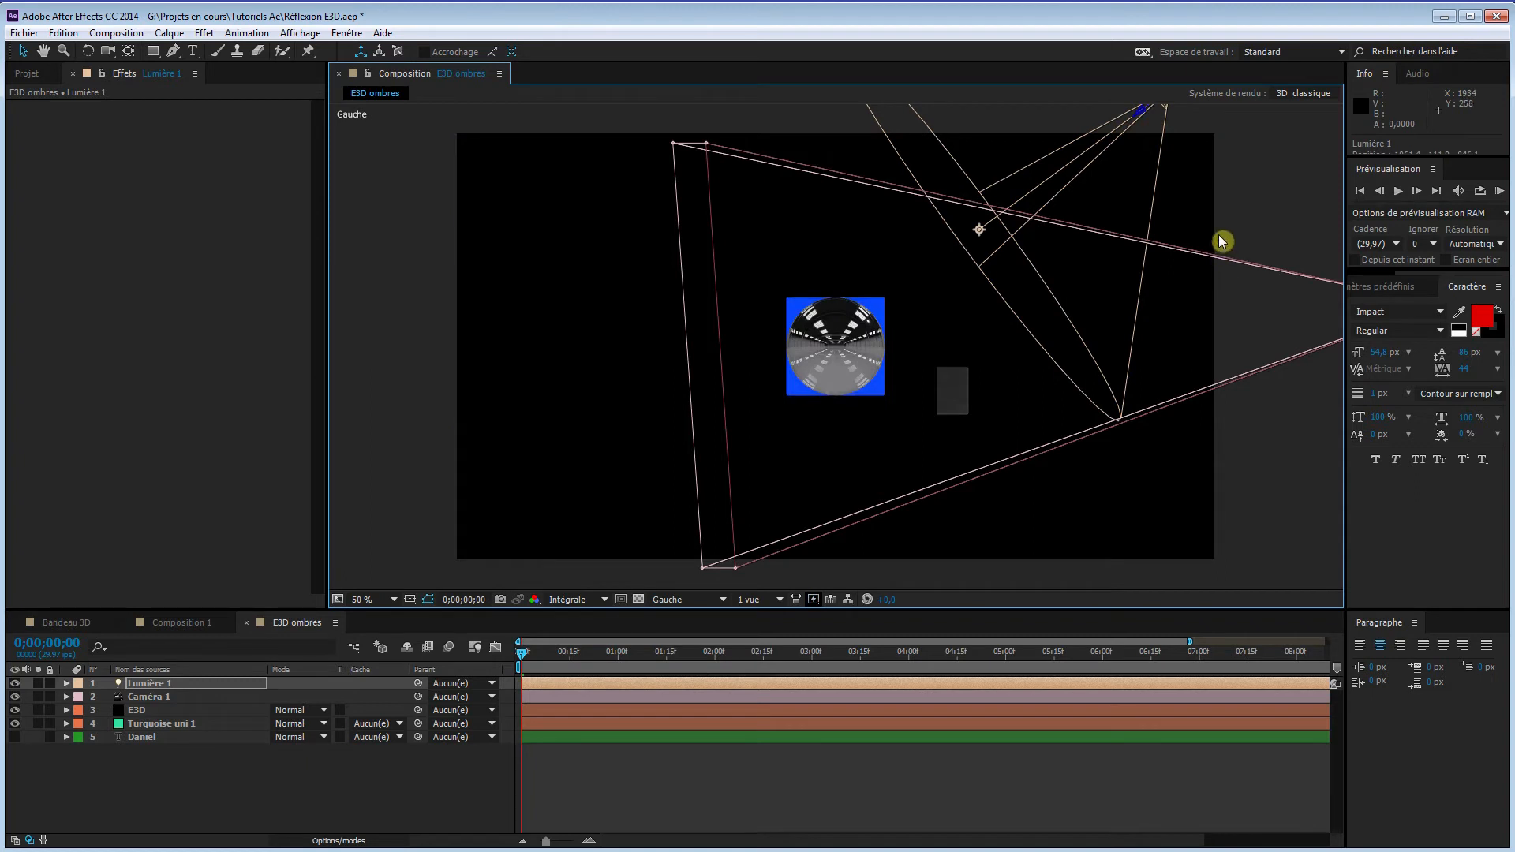
left_click_drag(977, 230, 889, 298)
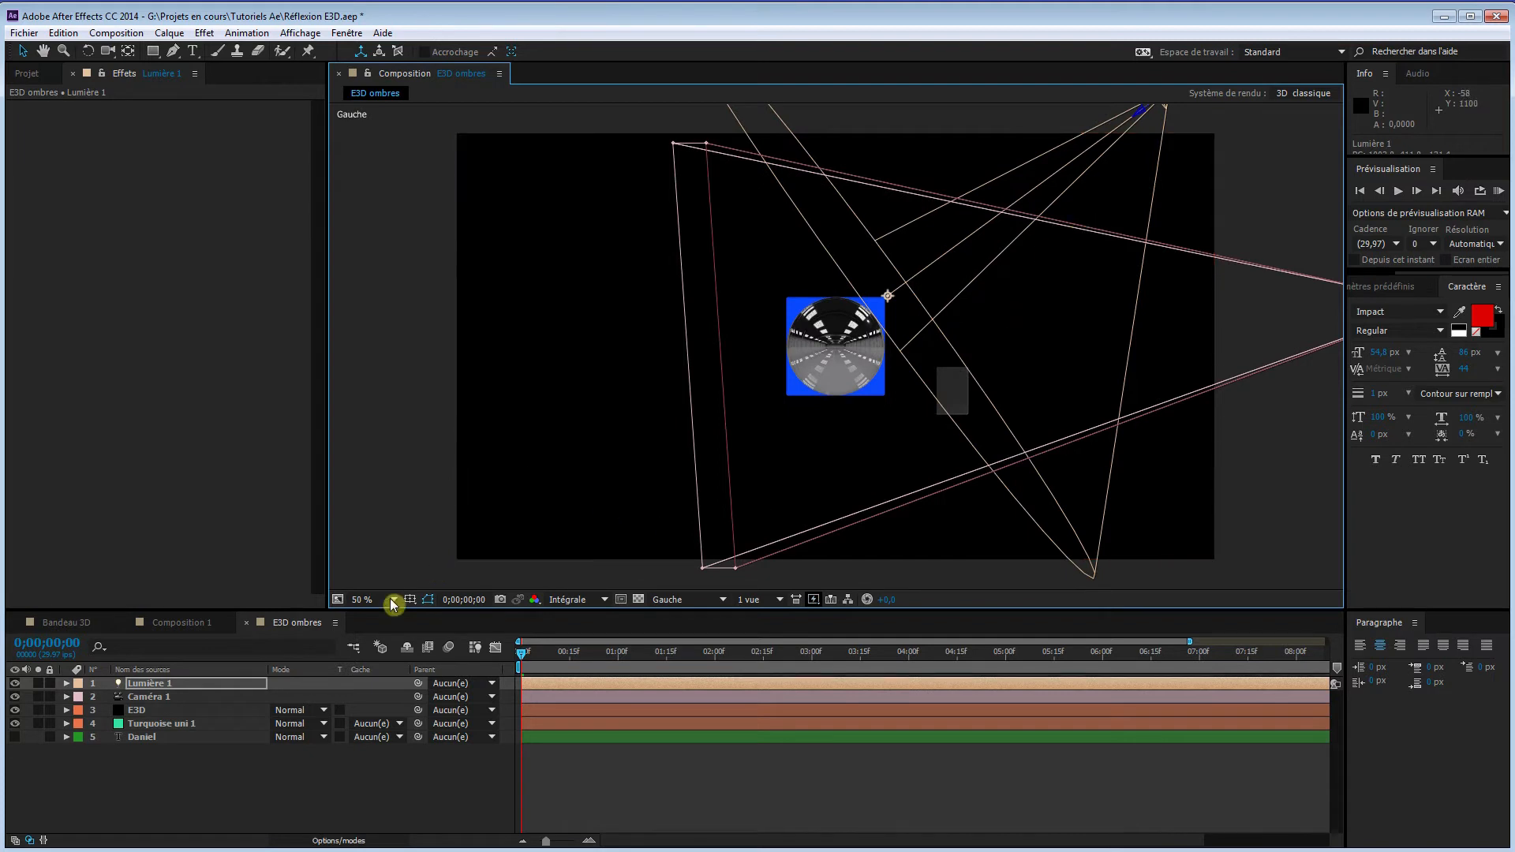
left_click(683, 601)
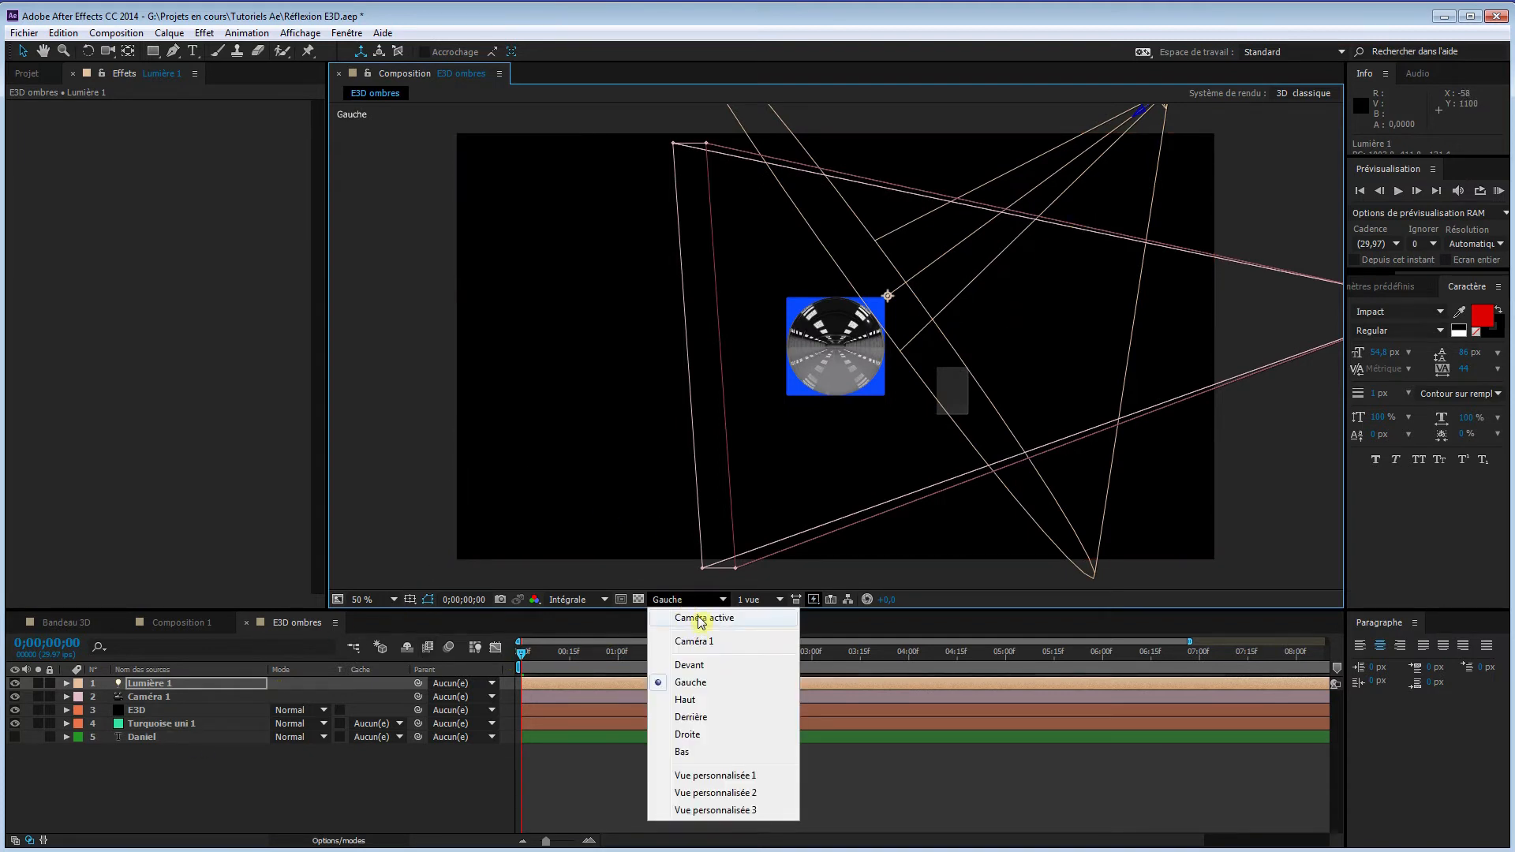
left_click(700, 619)
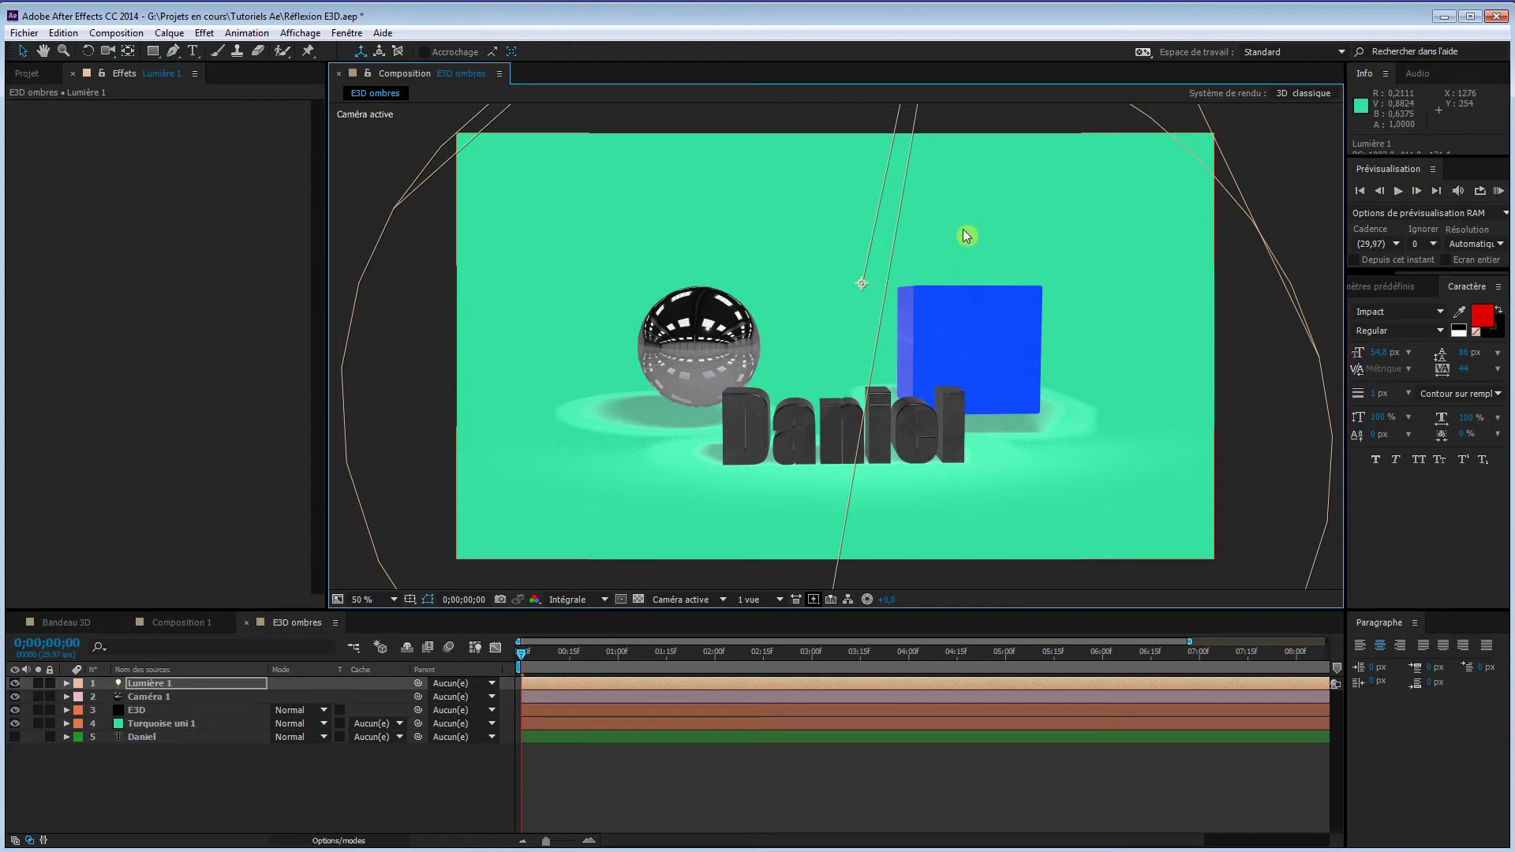
Expand the light options of Lumière 1 and raise its shadow intensity to 100%.
left_click(785, 420)
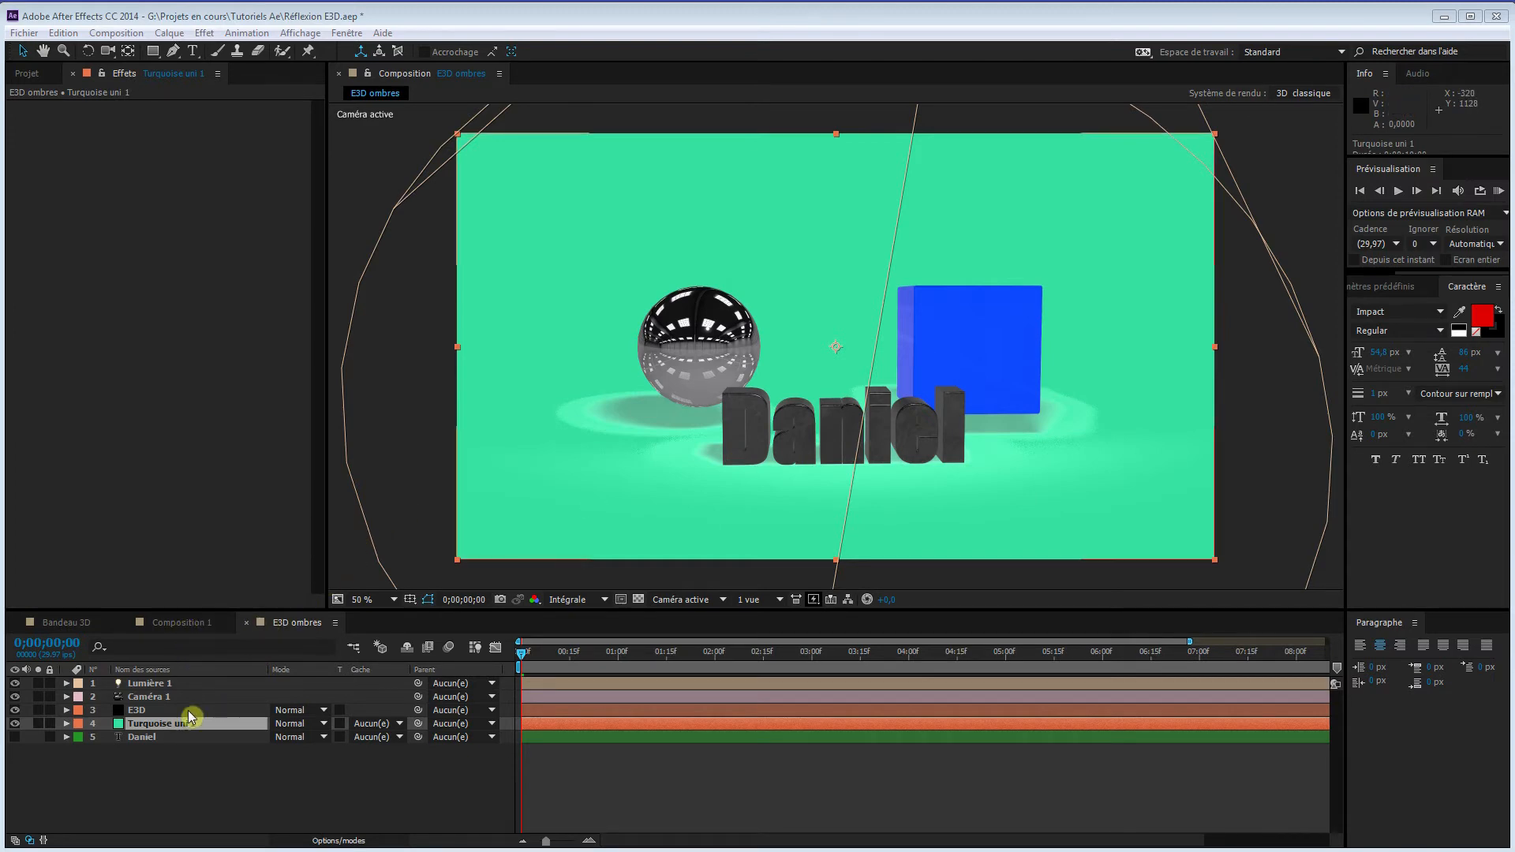
left_click(158, 683)
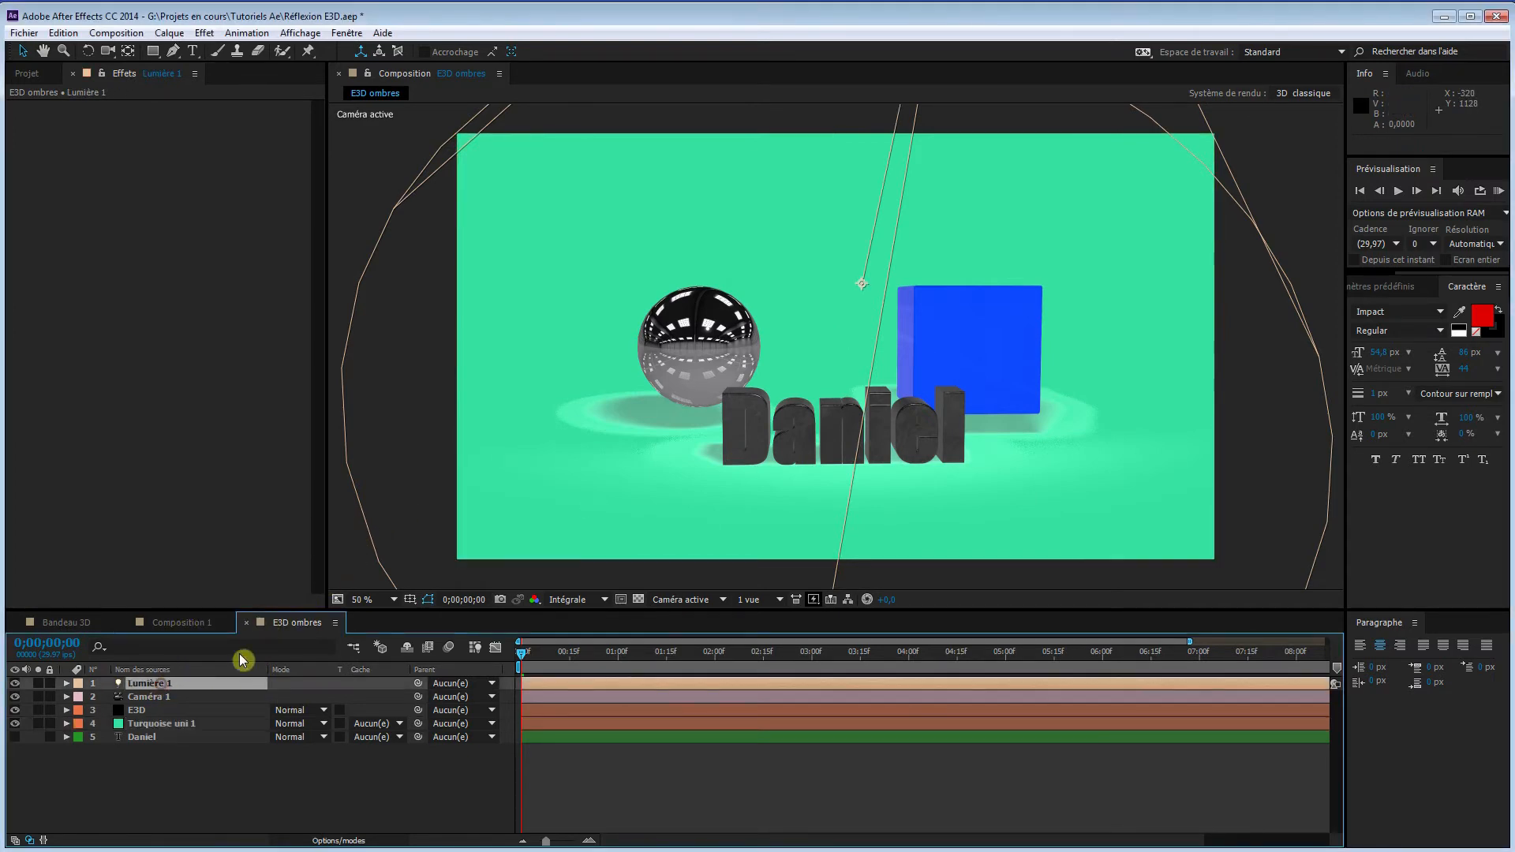
left_click(68, 689)
left_click(80, 711)
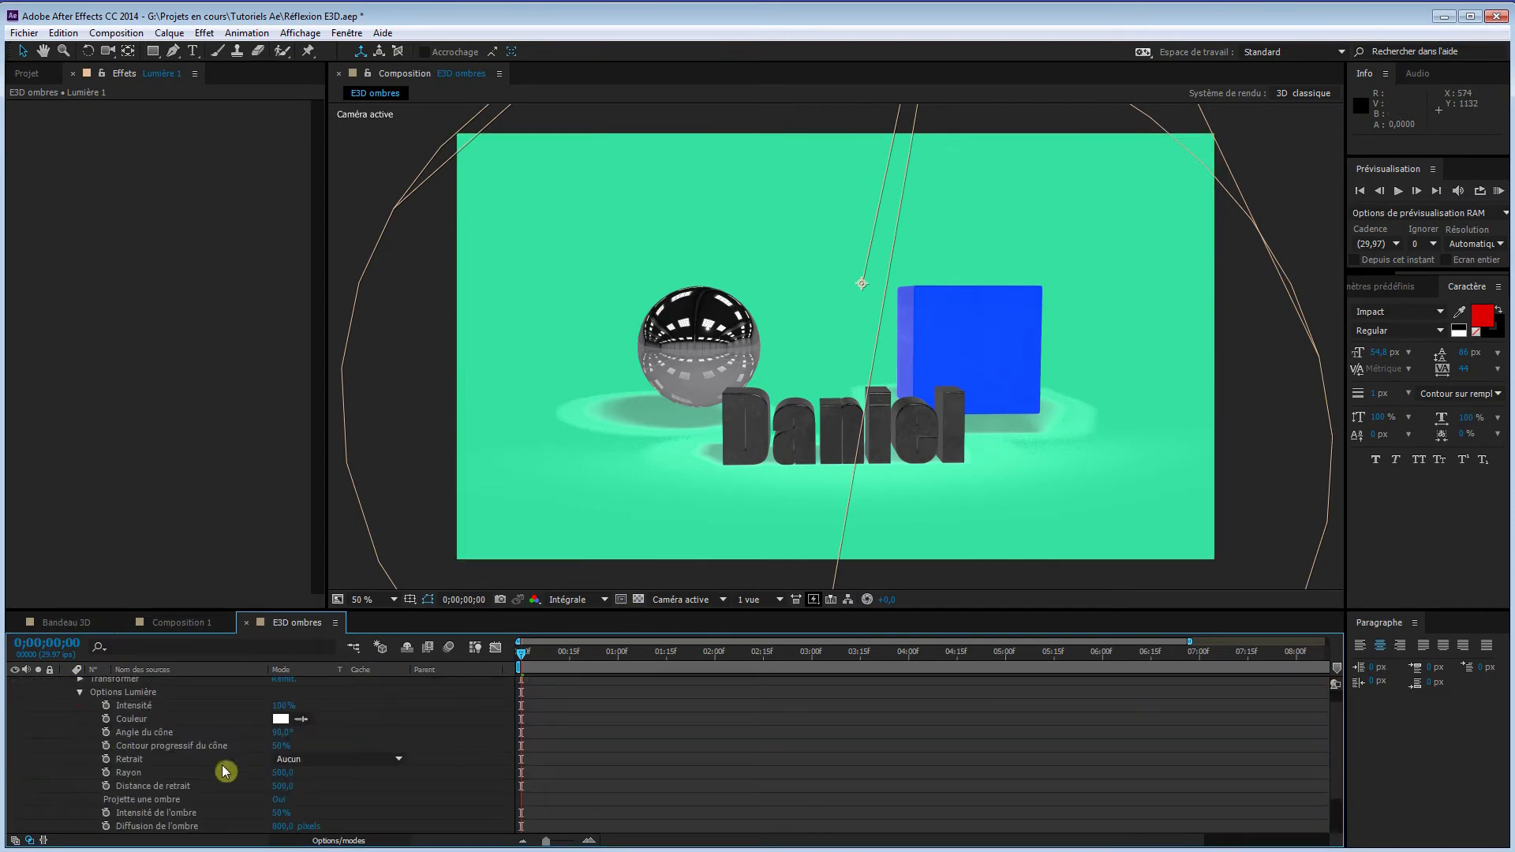
left_click_drag(281, 803, 321, 798)
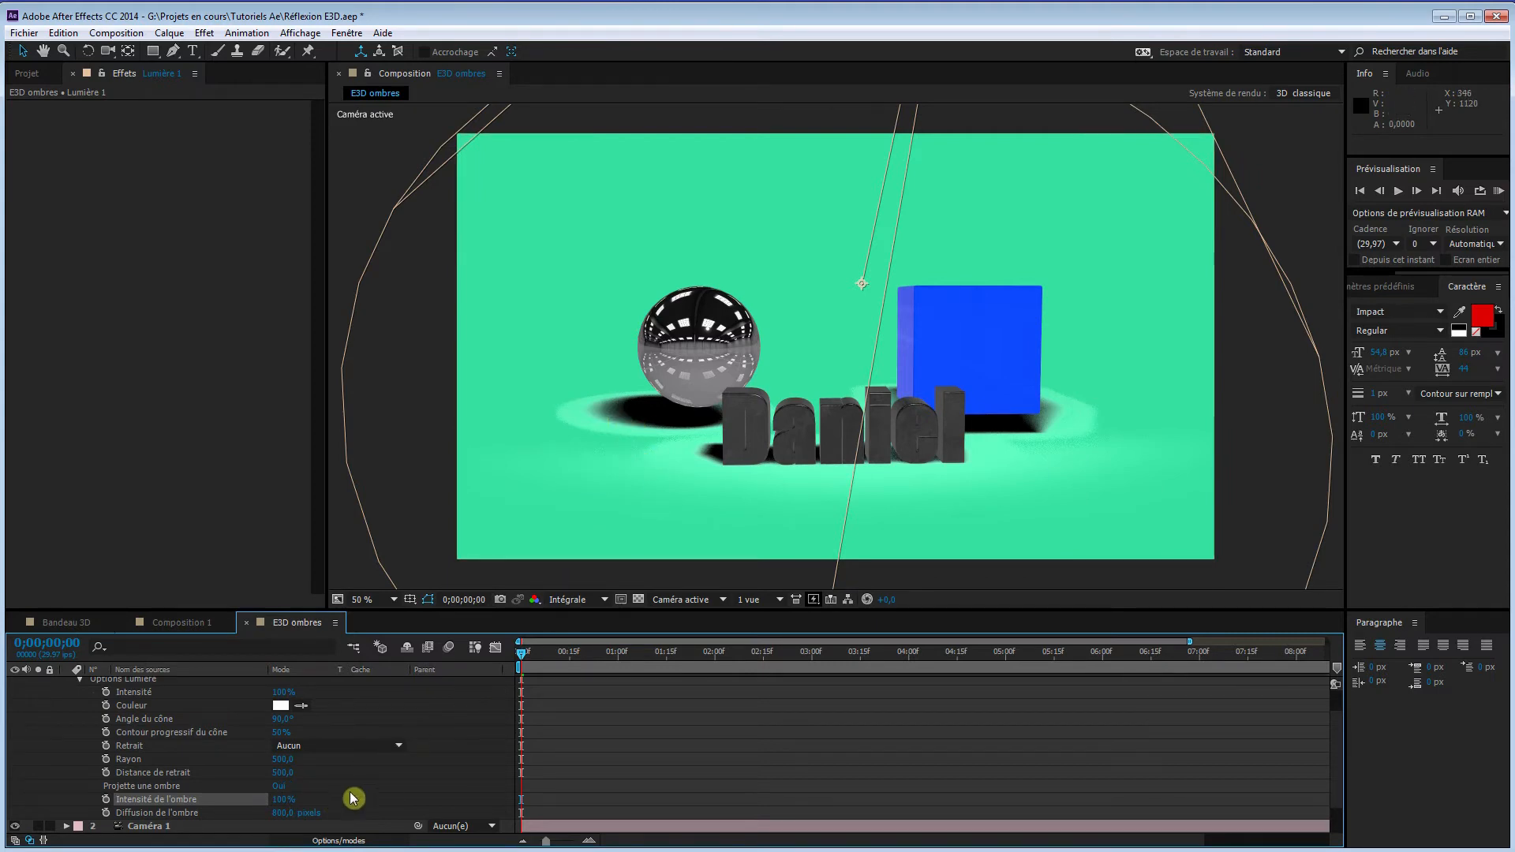
Reduce the shadow diffusion of Lumière 1 to about 102 pixels and set its shadow intensity to 75%.
left_click_drag(290, 820, 189, 851)
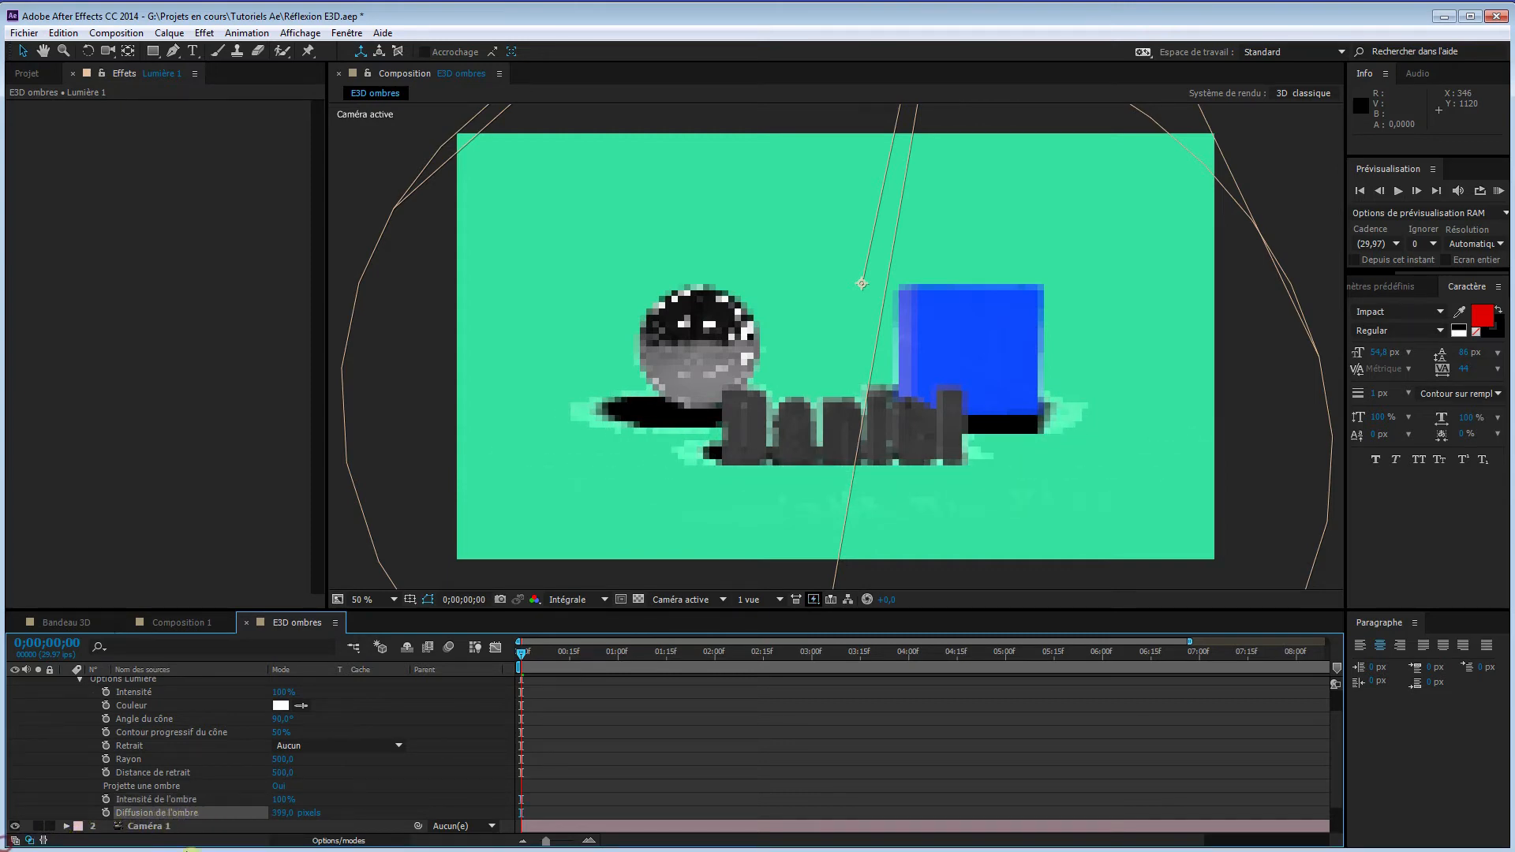
left_click_drag(289, 819, 51, 809)
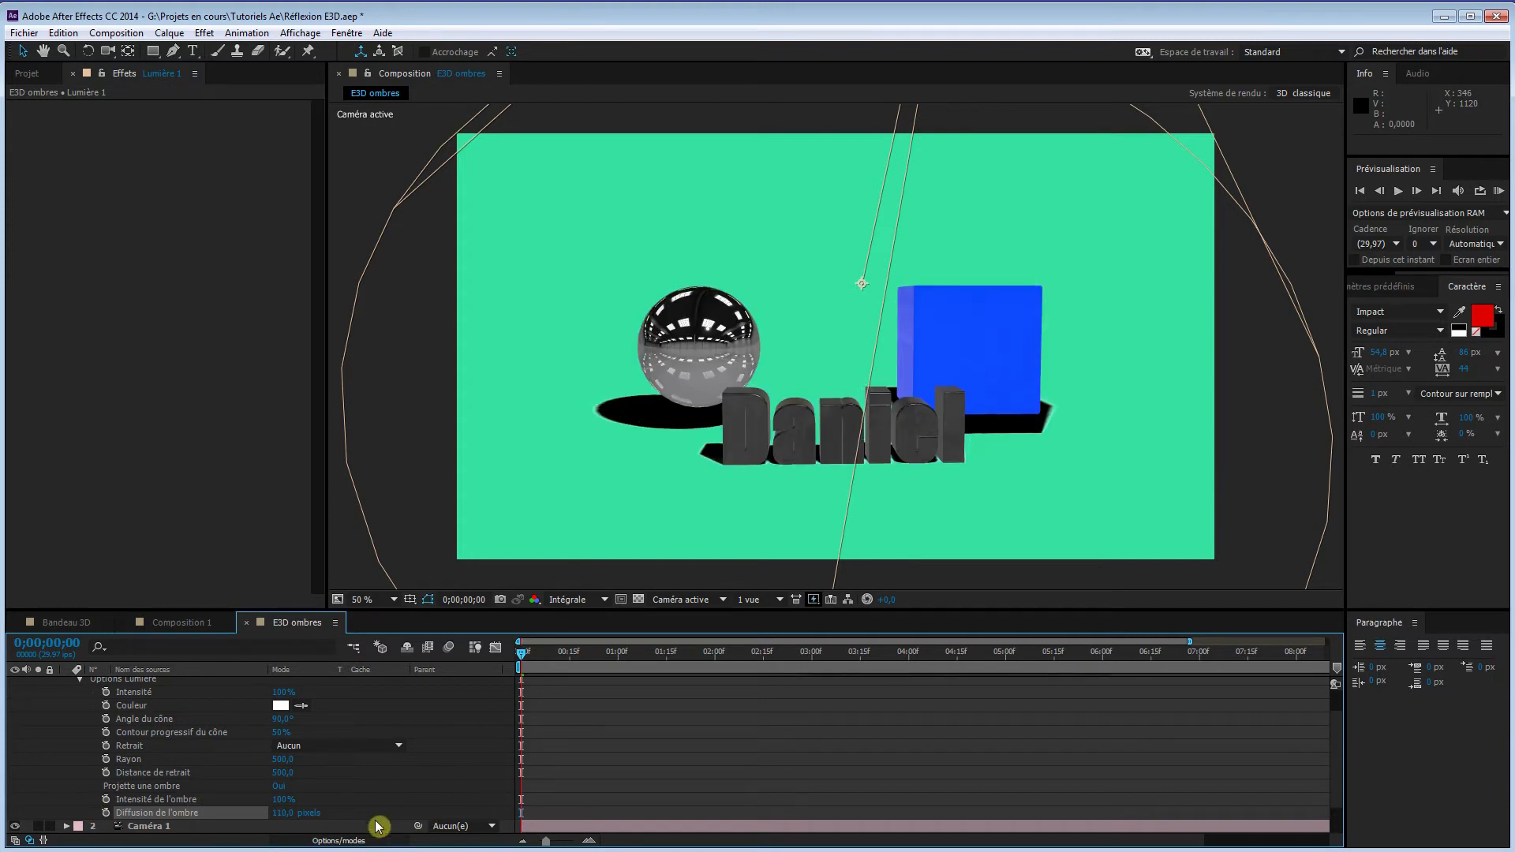
left_click_drag(292, 816, 292, 816)
scroll(324, 734, "down", 3)
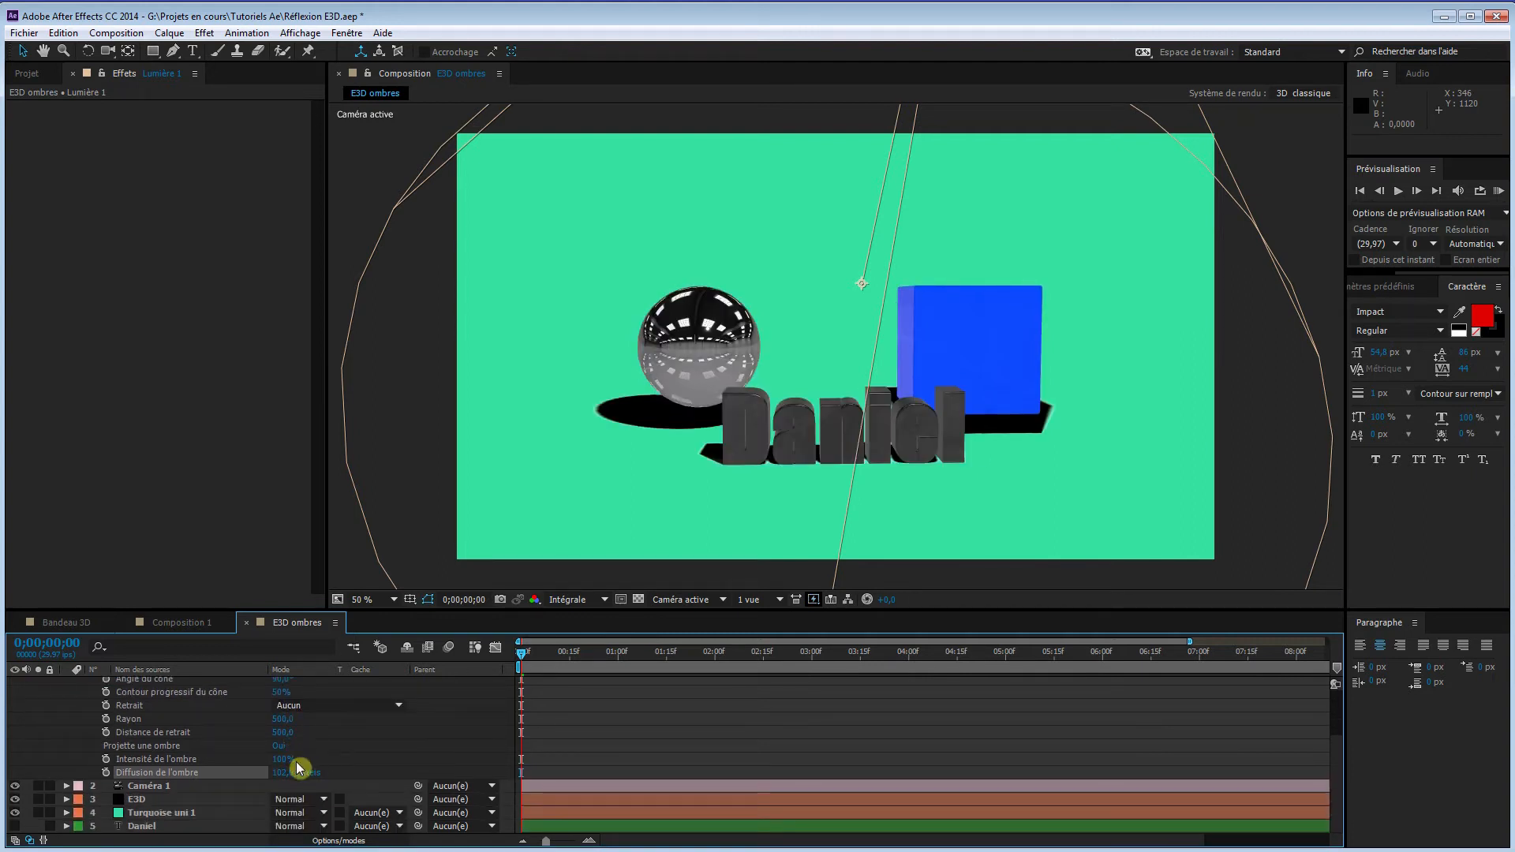
mouse_move(283, 761)
left_mouse_down()
mouse_move(251, 763)
mouse_move(265, 763)
left_mouse_up()
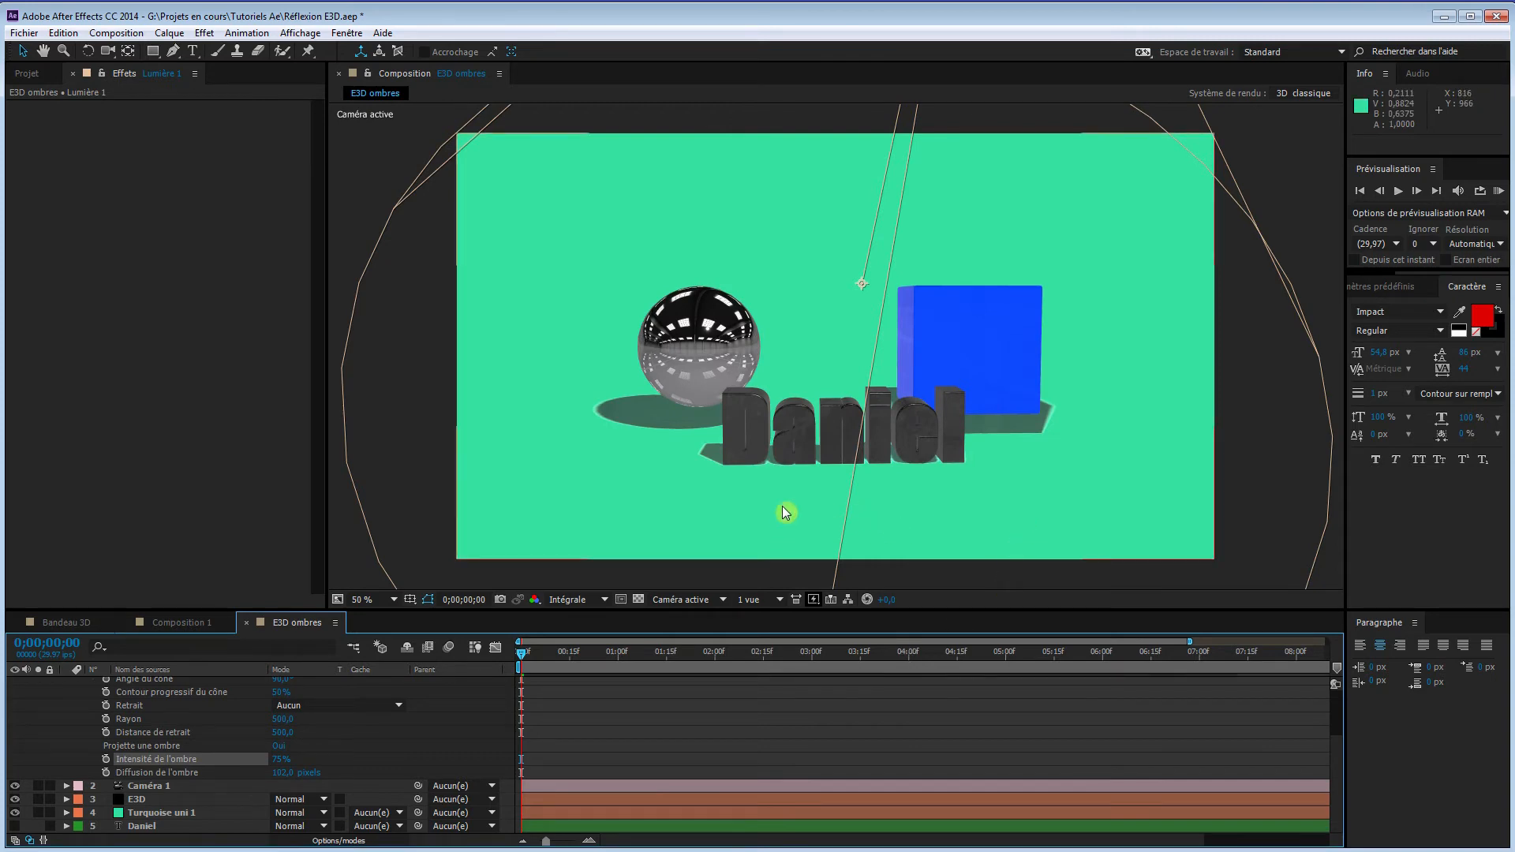
Undo the accidental move of the E3D layer, orbit Caméra 1 around the objects, and increase the light's shadow diffusion to 159 pixels.
left_click_drag(783, 509, 808, 513)
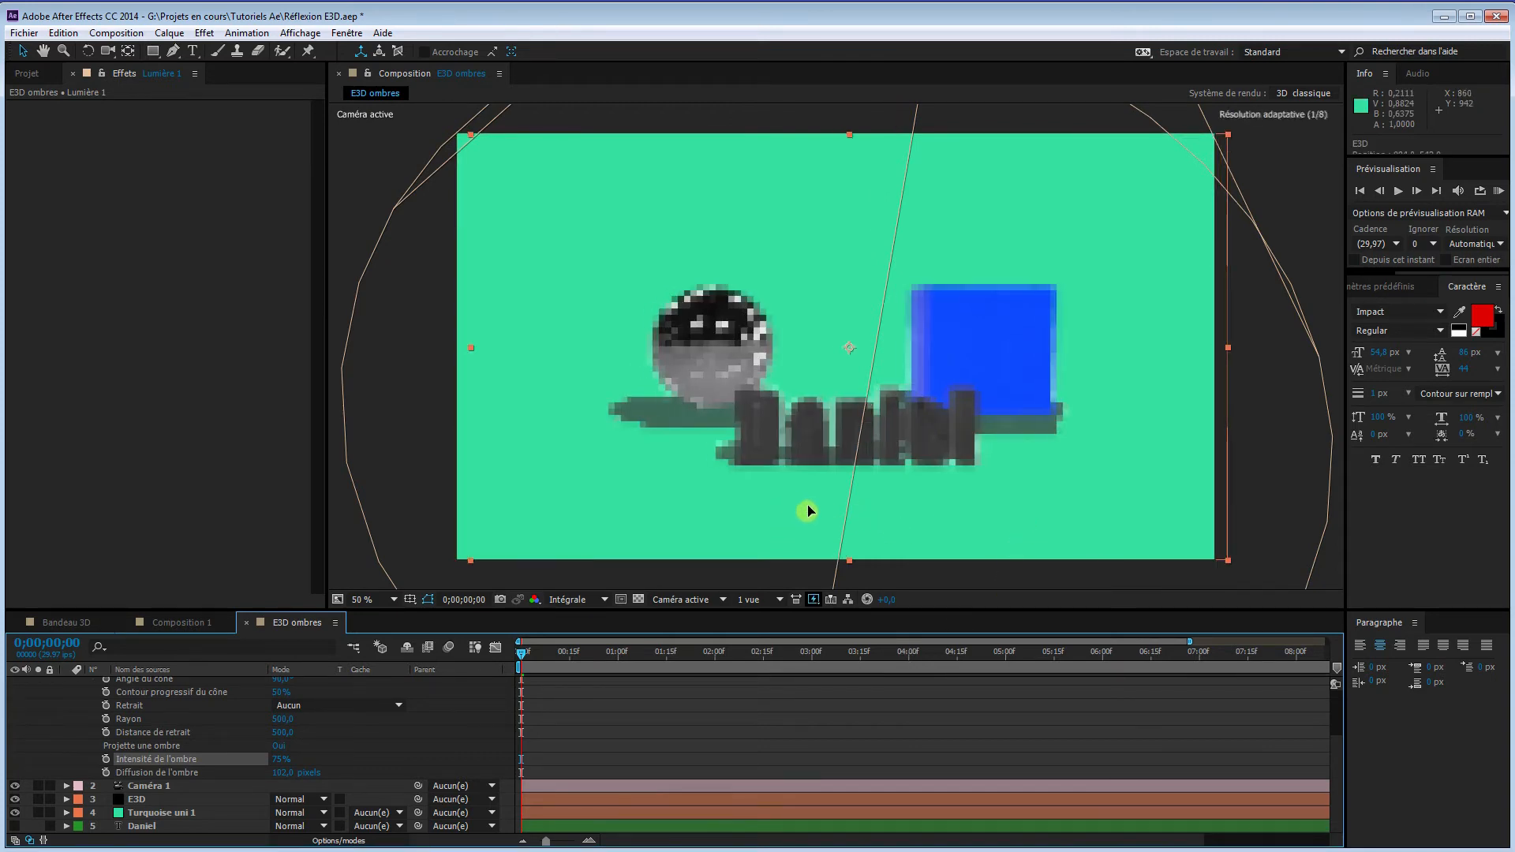
key("ctrl+z")
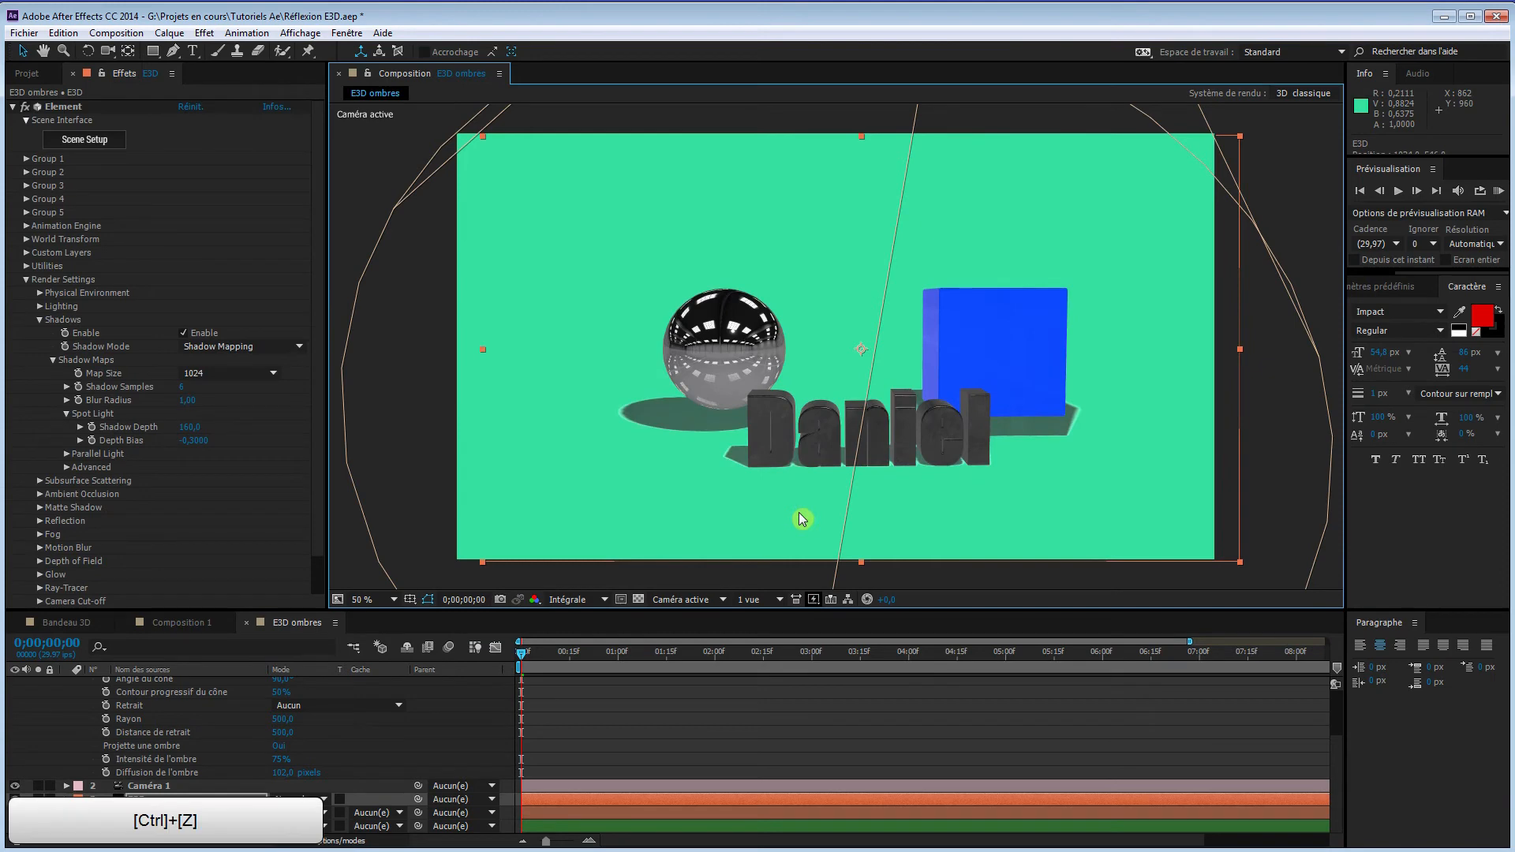
key("c")
left_click_drag(801, 497, 874, 499)
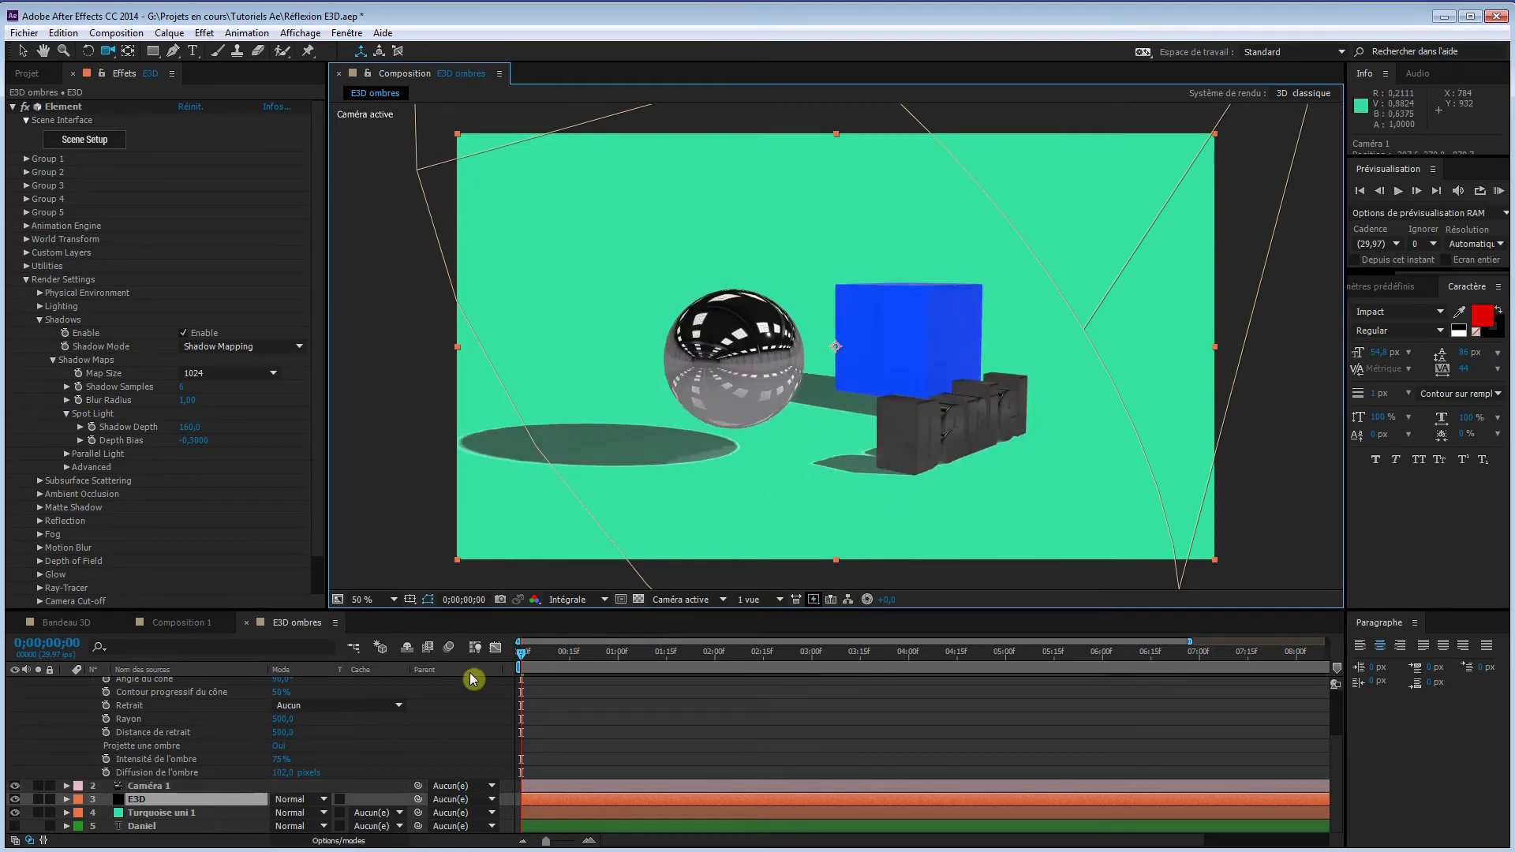
left_click_drag(283, 778, 341, 774)
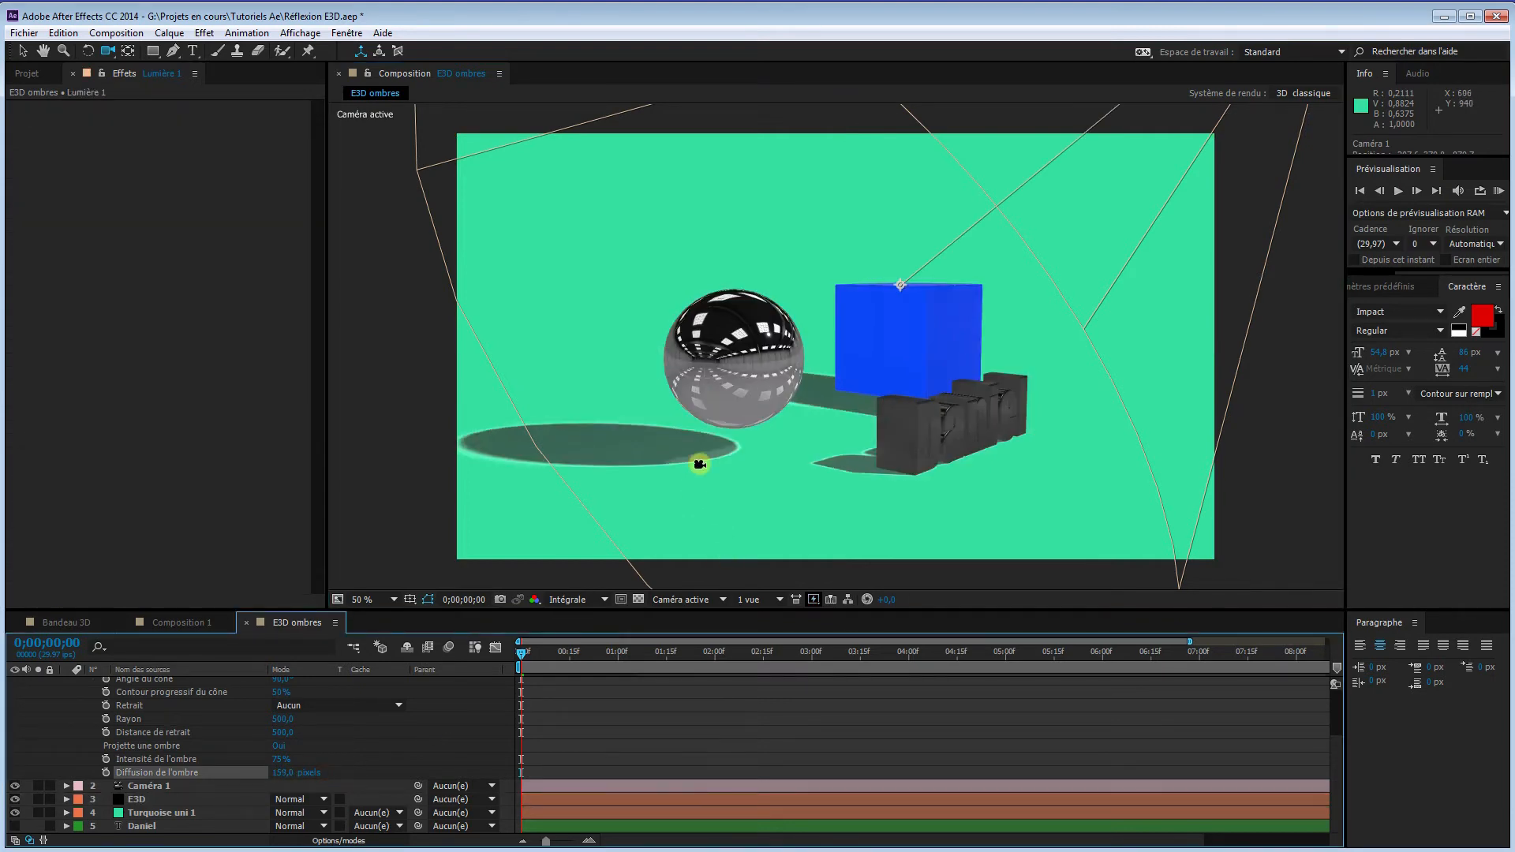
left_click_drag(713, 541, 840, 373)
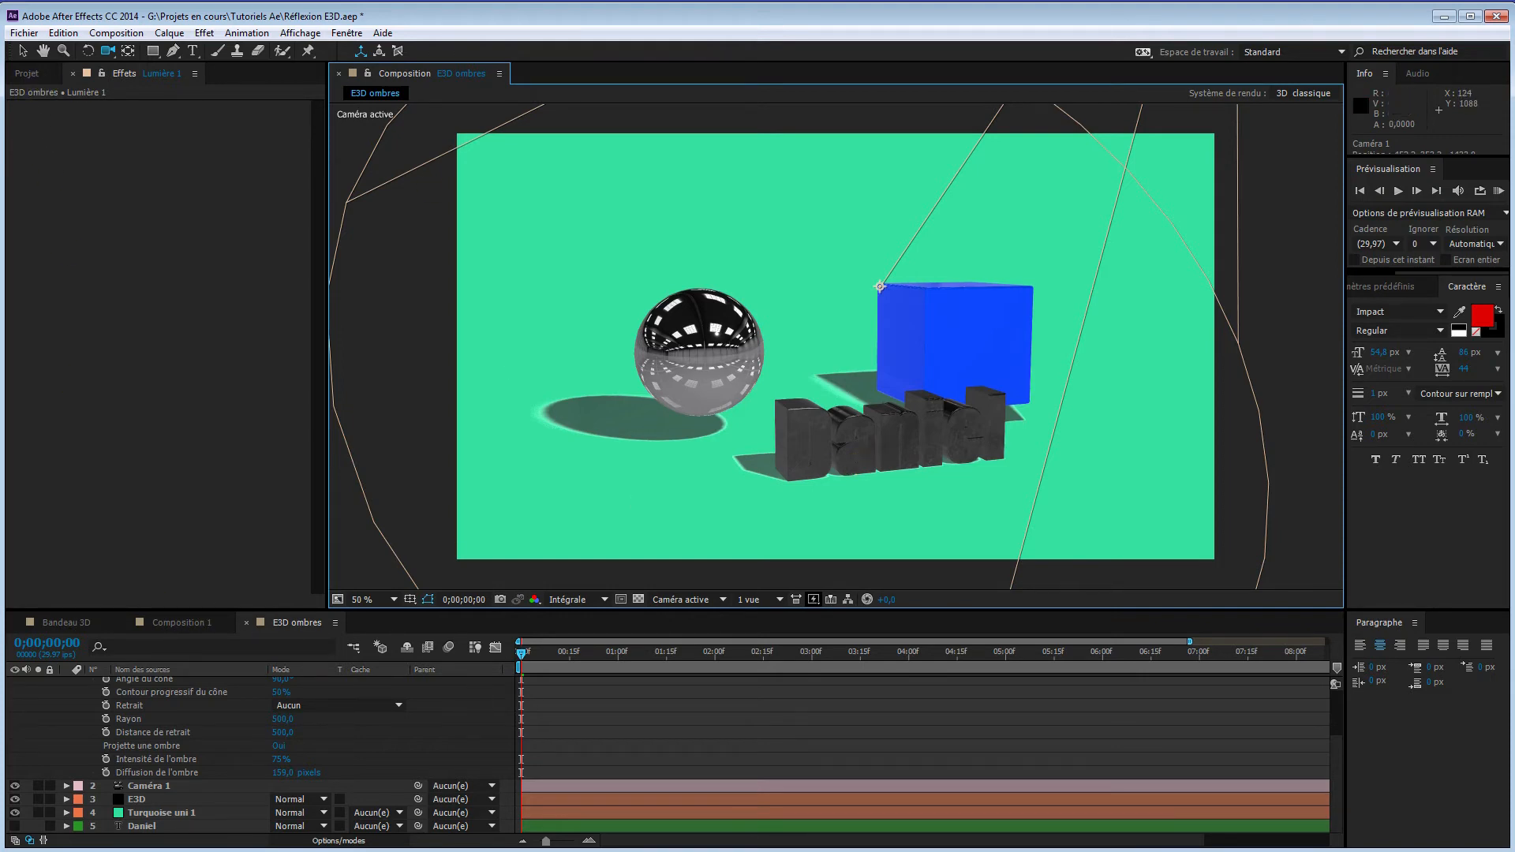
Enable ambient occlusion on the E3D layer, with SSAO intensity at about 3.2 and the Medium quality preset.
left_click(183, 799)
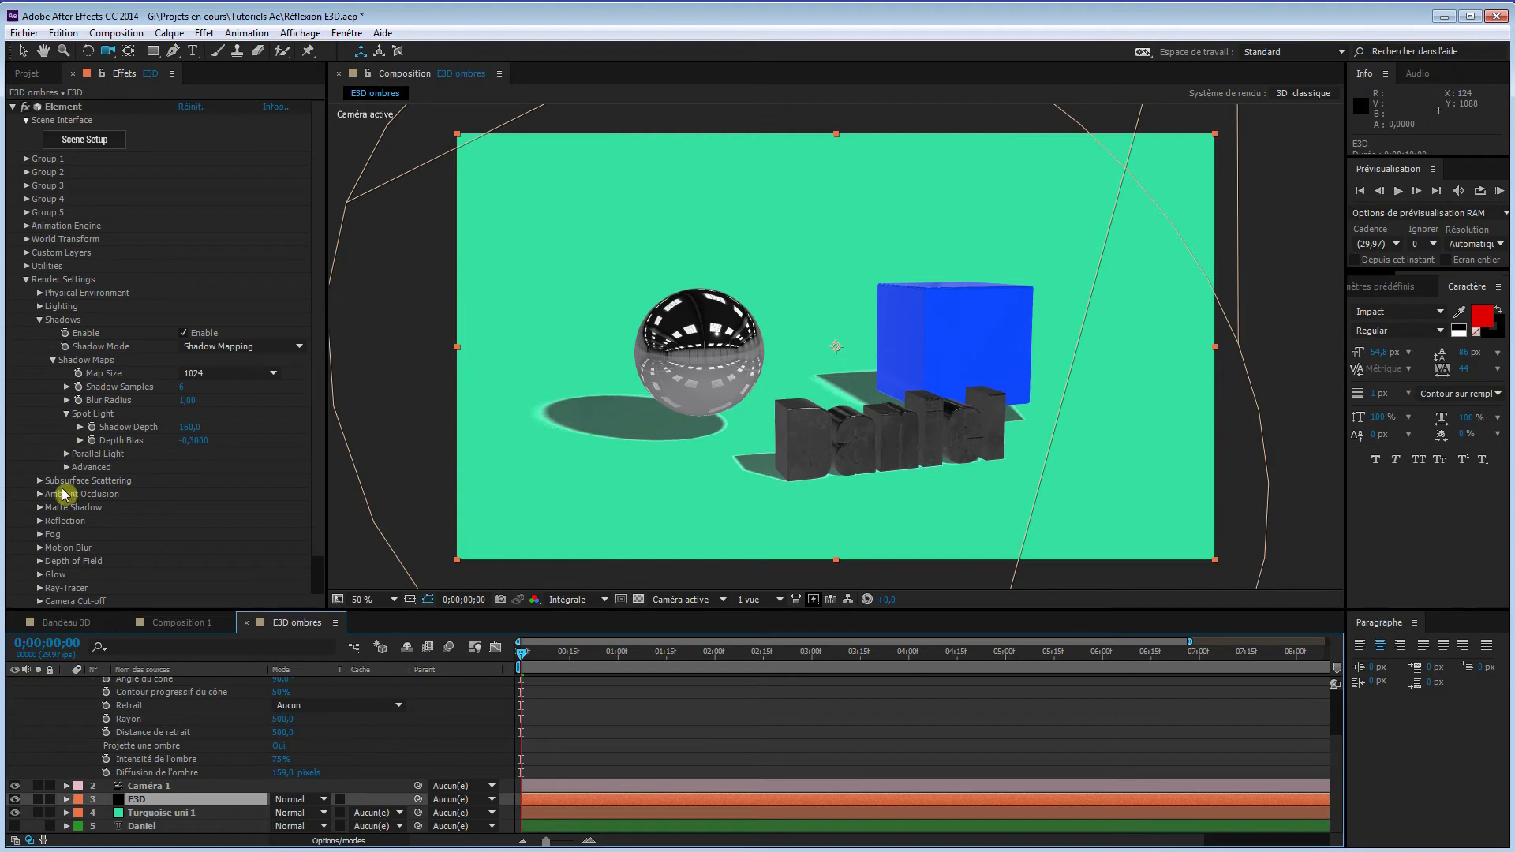
left_click(39, 494)
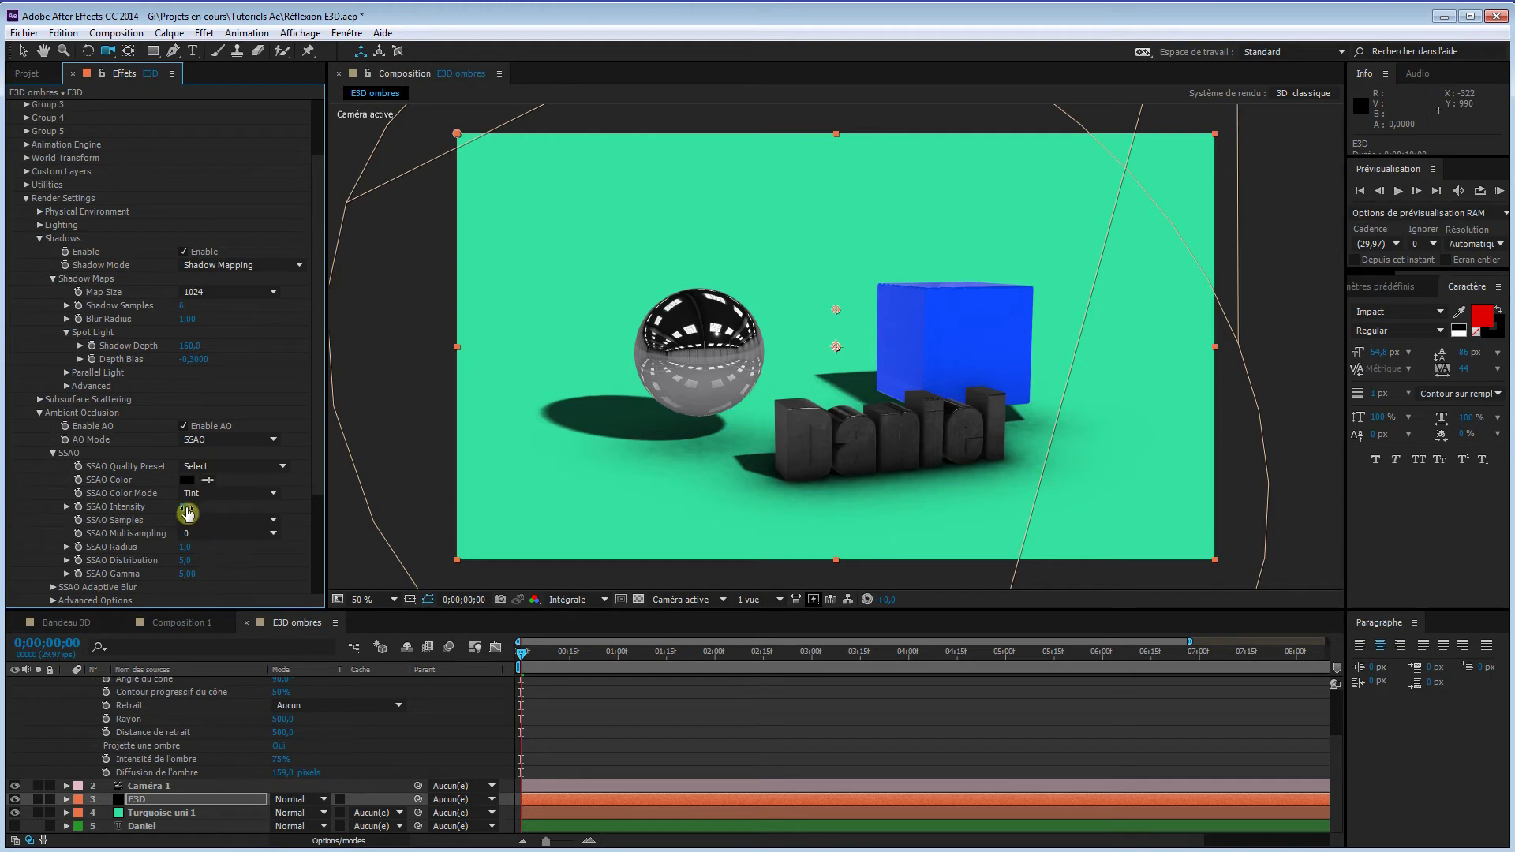
left_click_drag(171, 511, 150, 513)
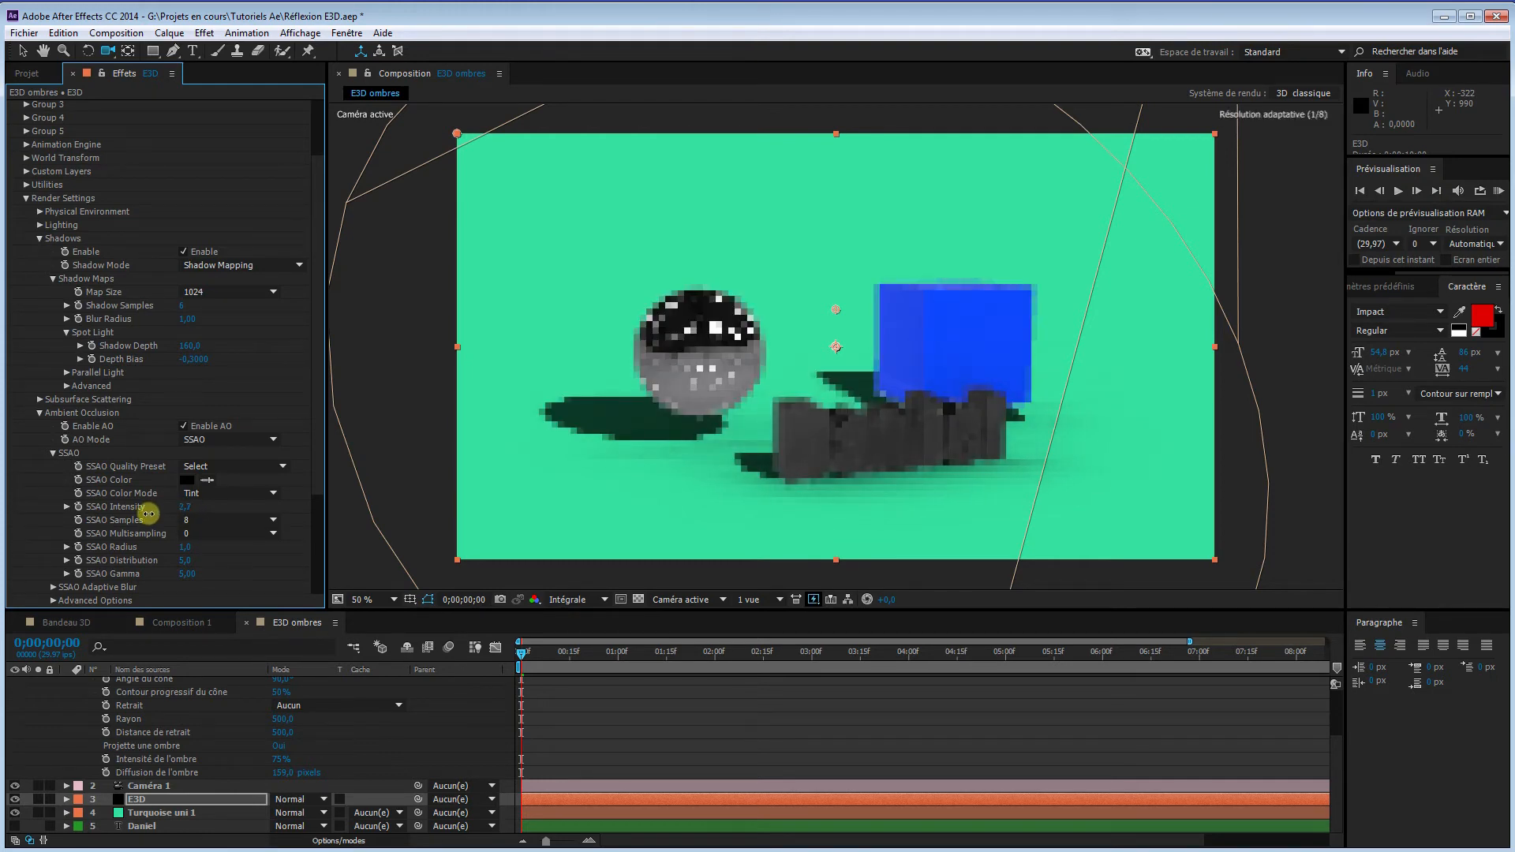
left_click(234, 467)
left_click(235, 515)
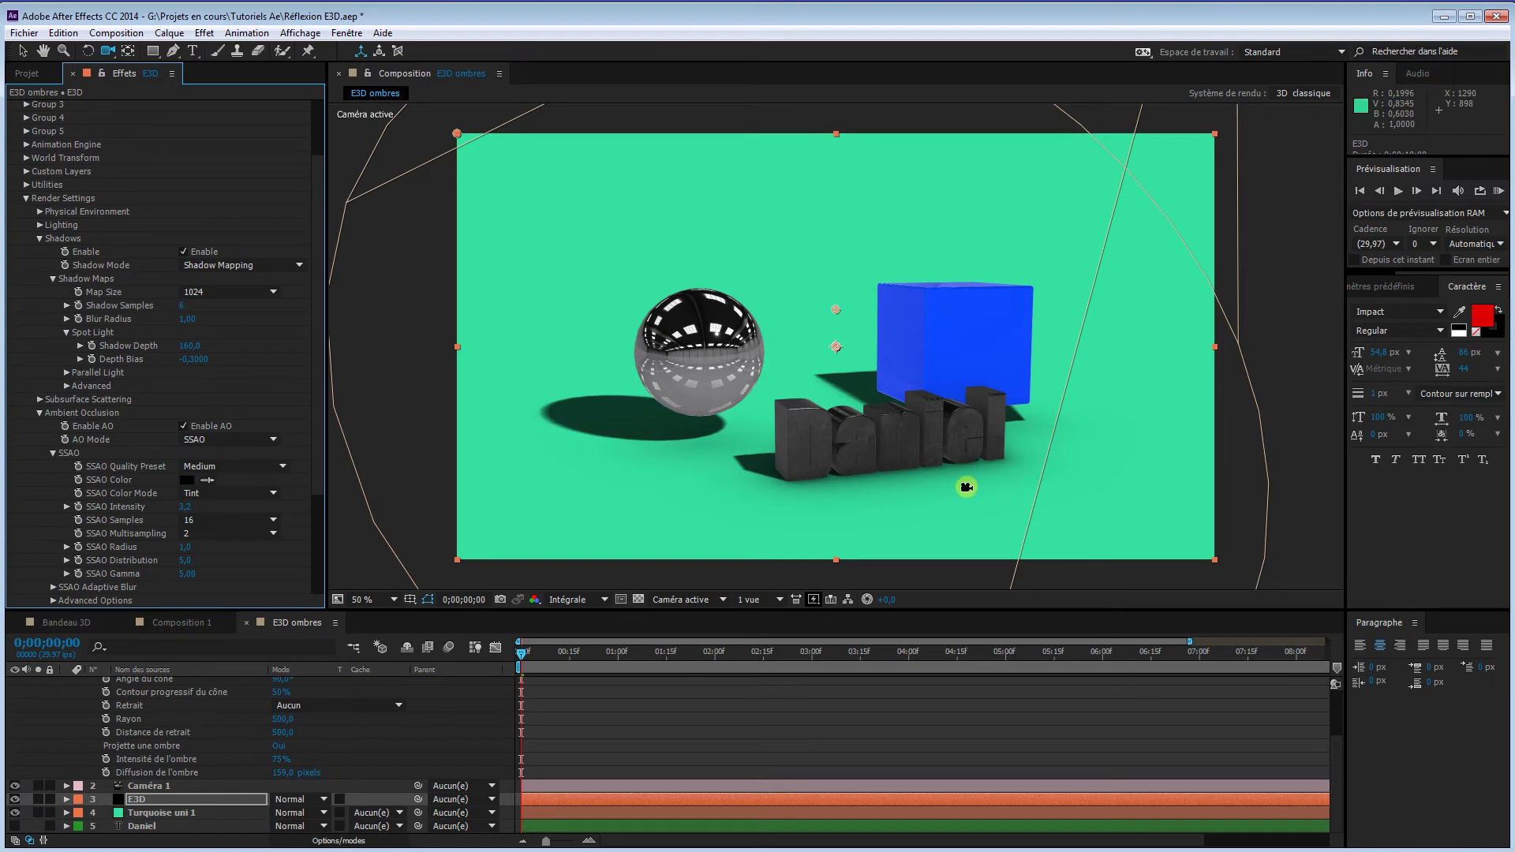
left_click_drag(859, 487, 900, 484)
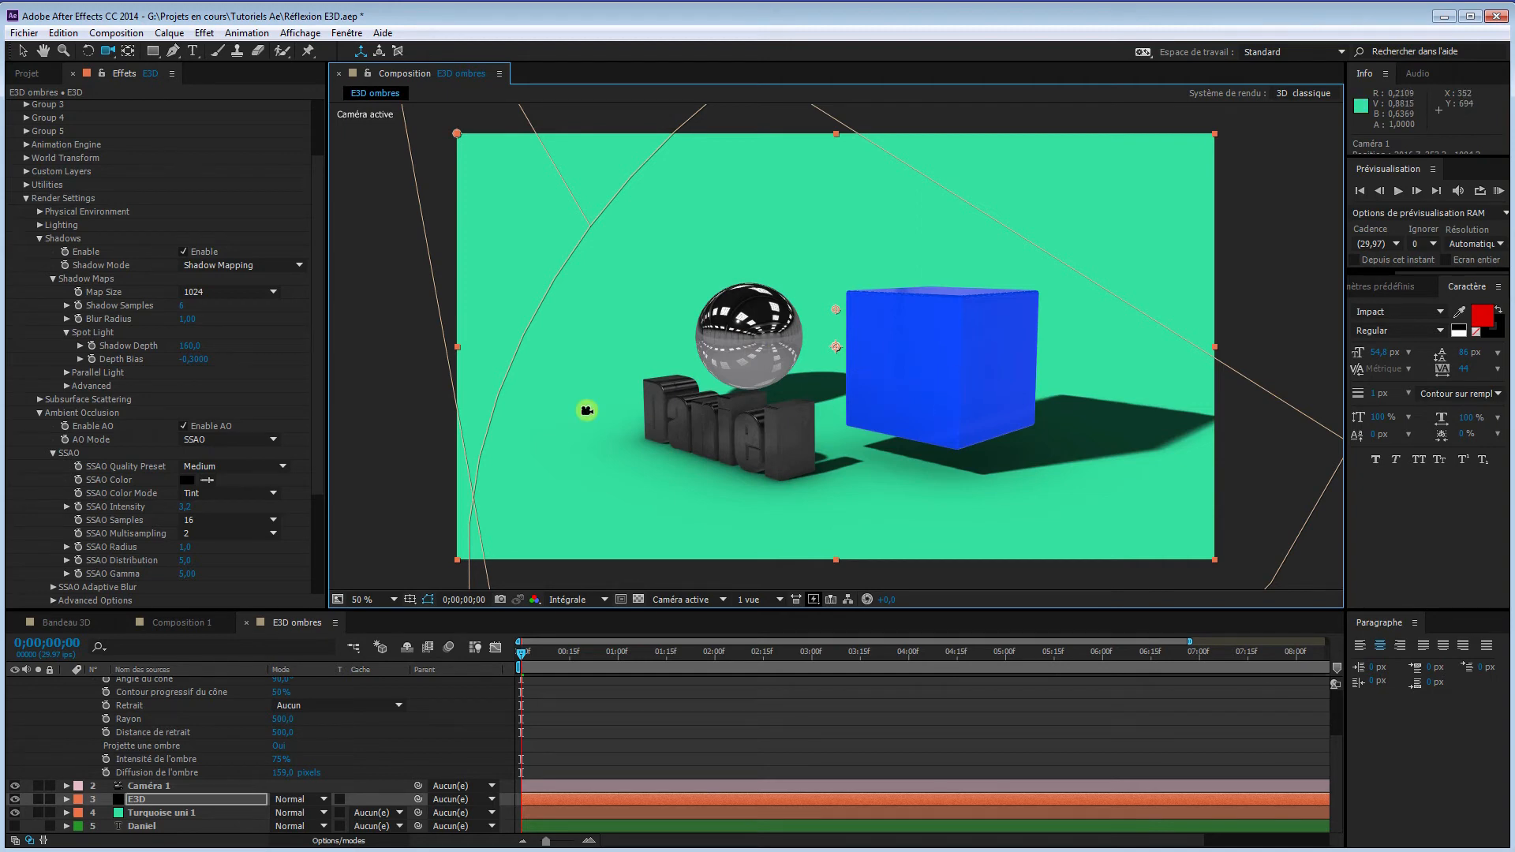
Open Element's Scene Setup and apply the concrete_slabs material from the Concrete presets to the Plane Model.
scroll(125, 229, "up", 2)
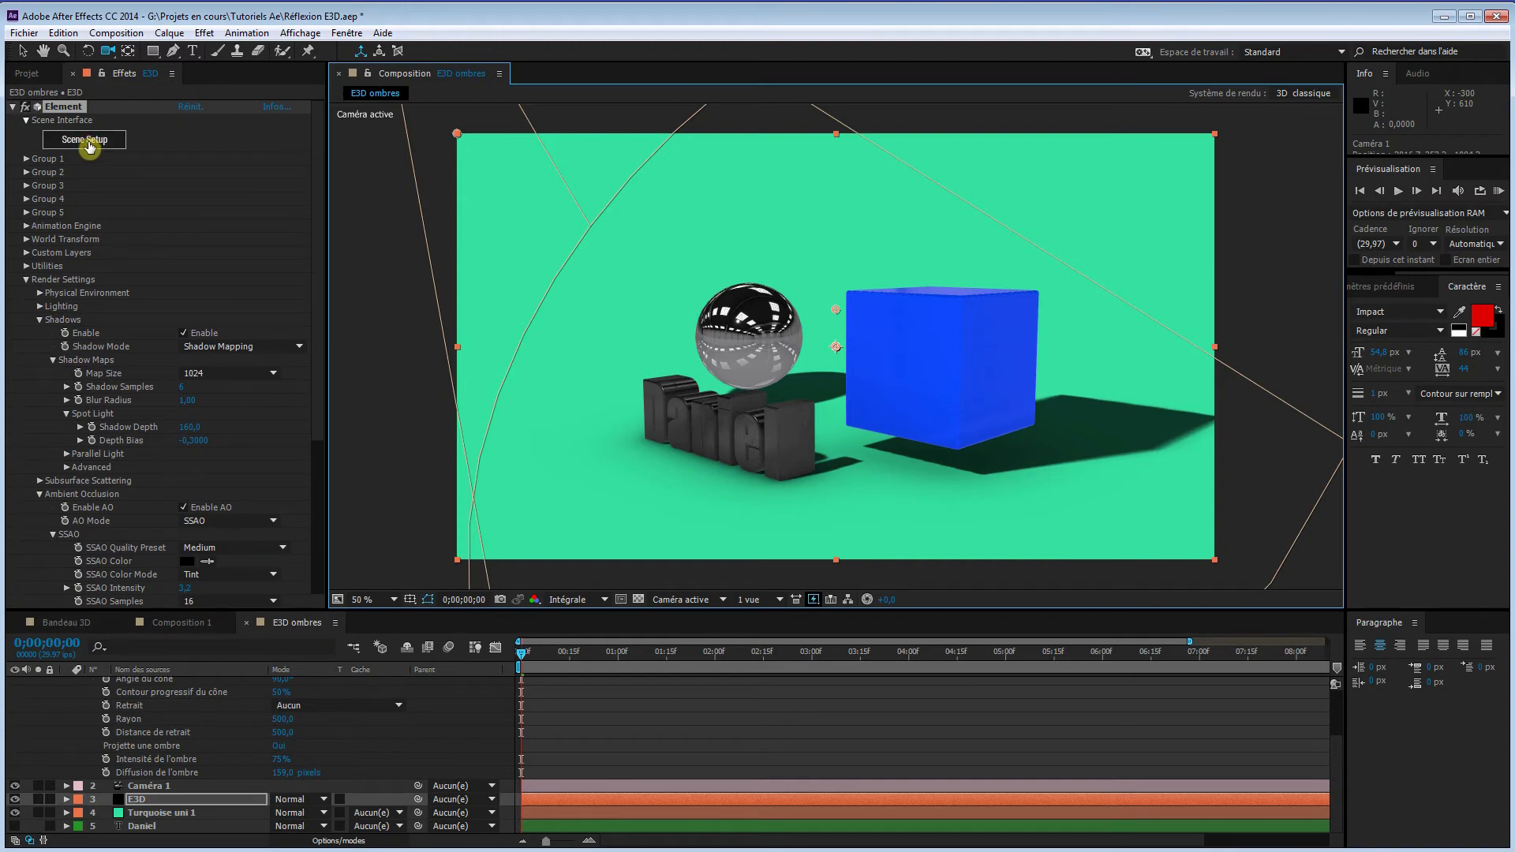
left_click(87, 142)
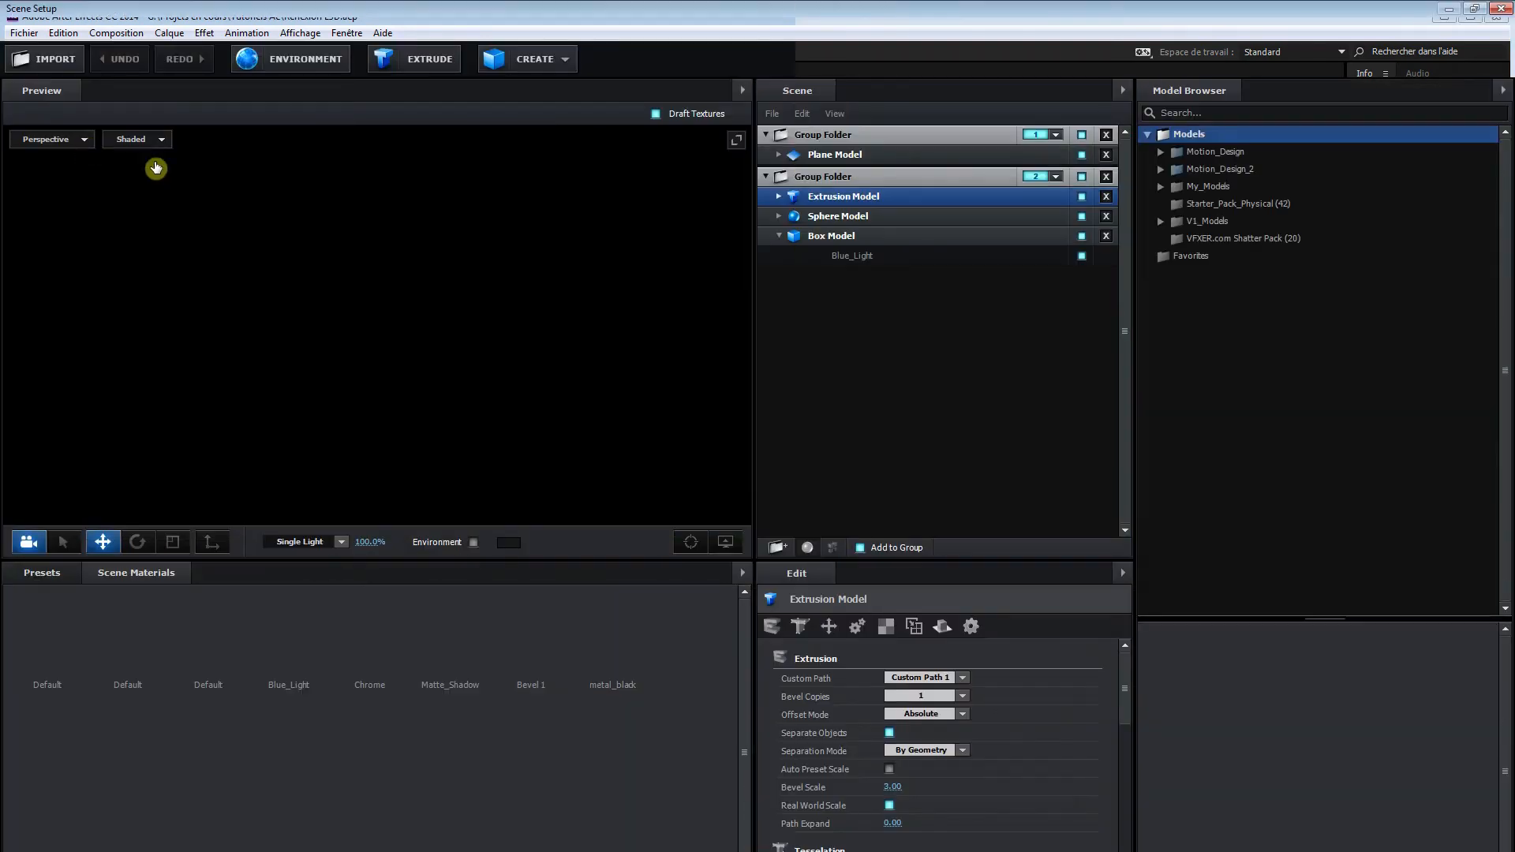
left_click(849, 157)
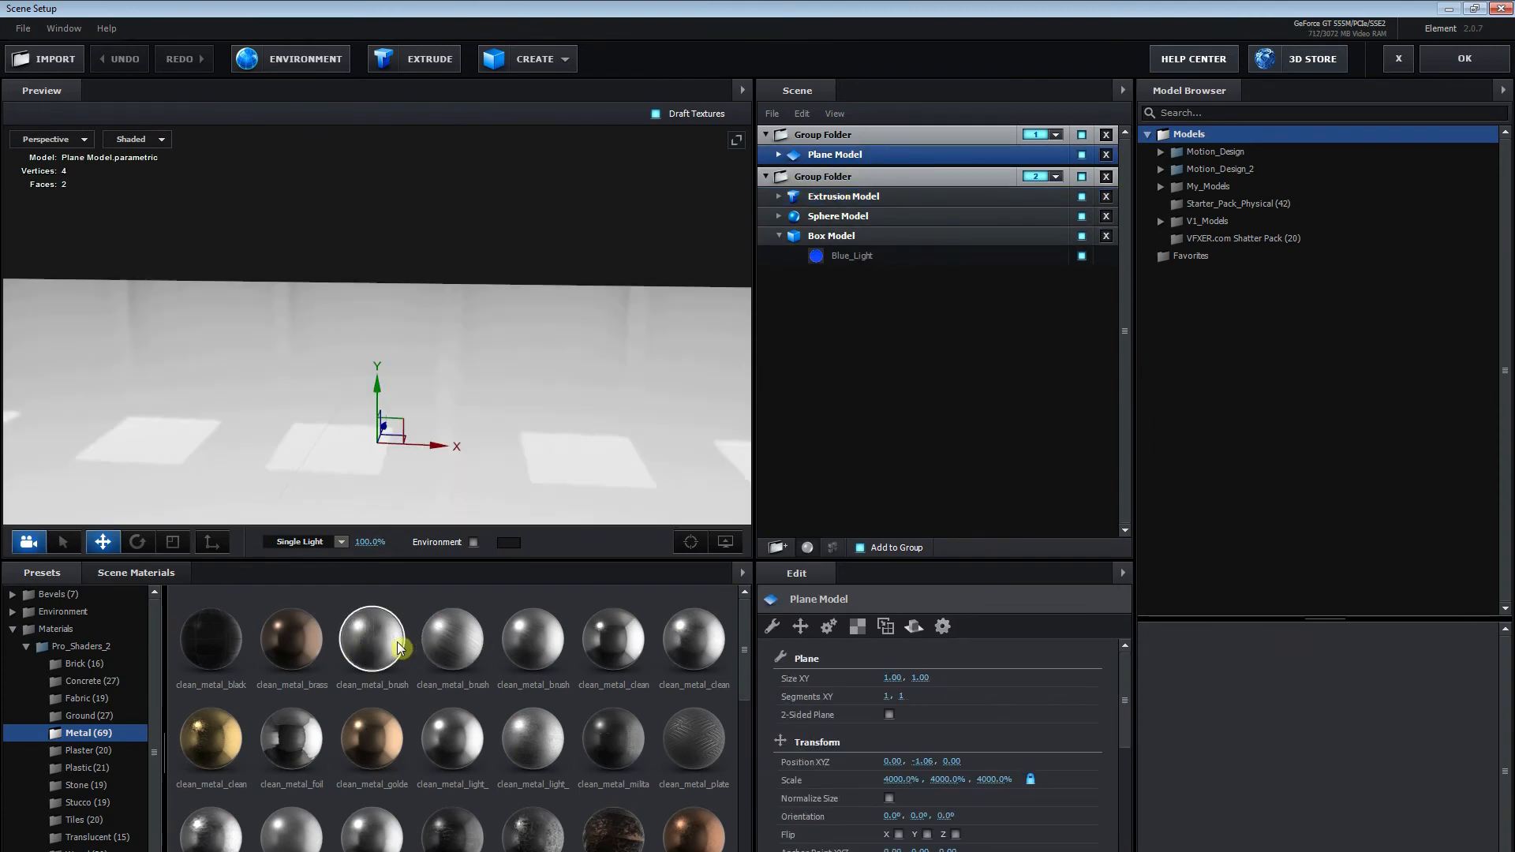
left_click(74, 683)
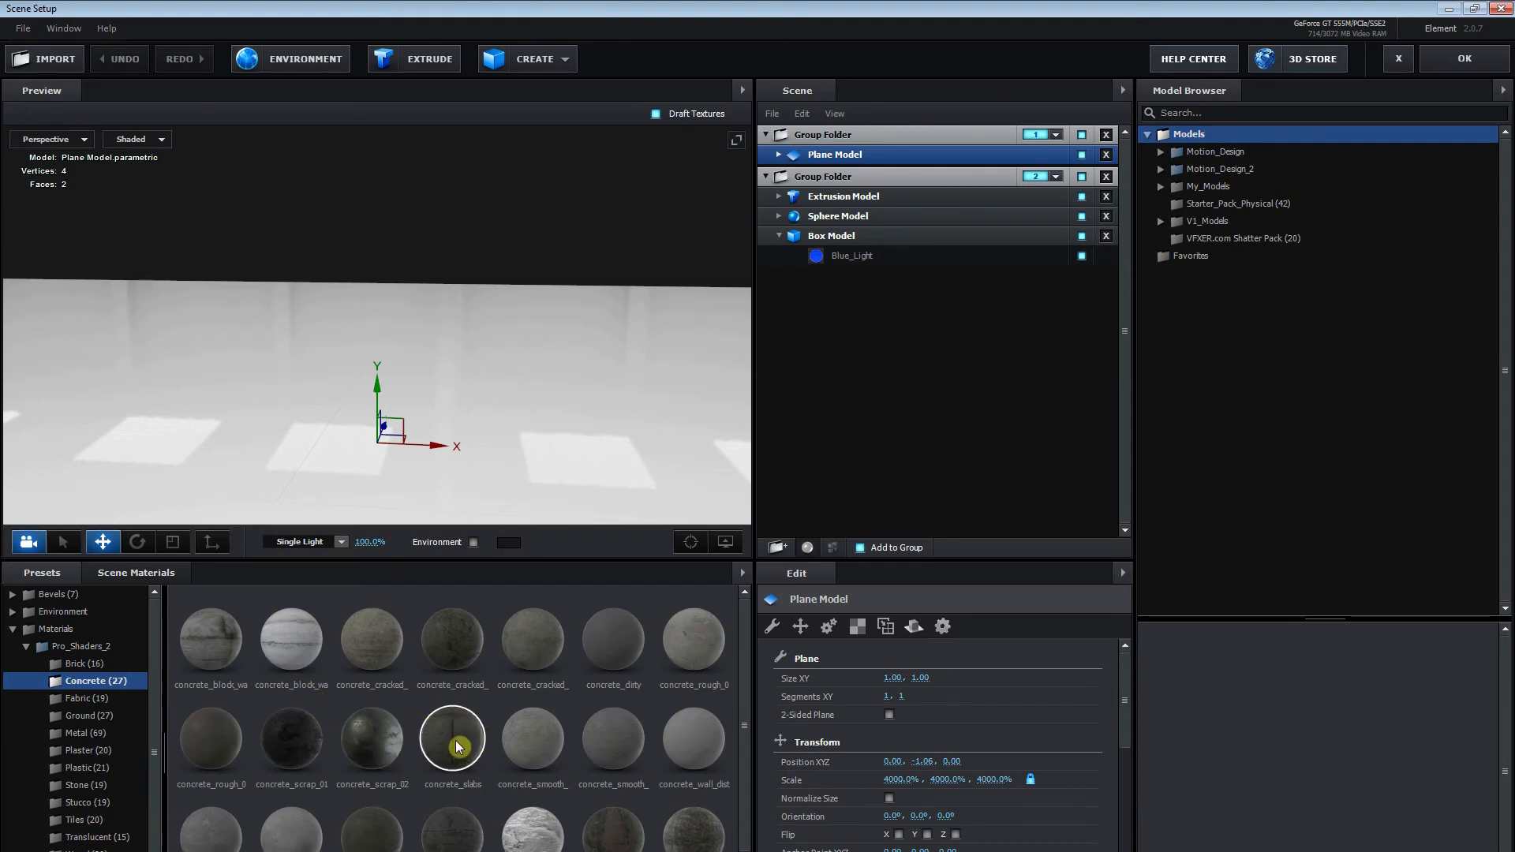
left_click_drag(456, 746, 558, 513)
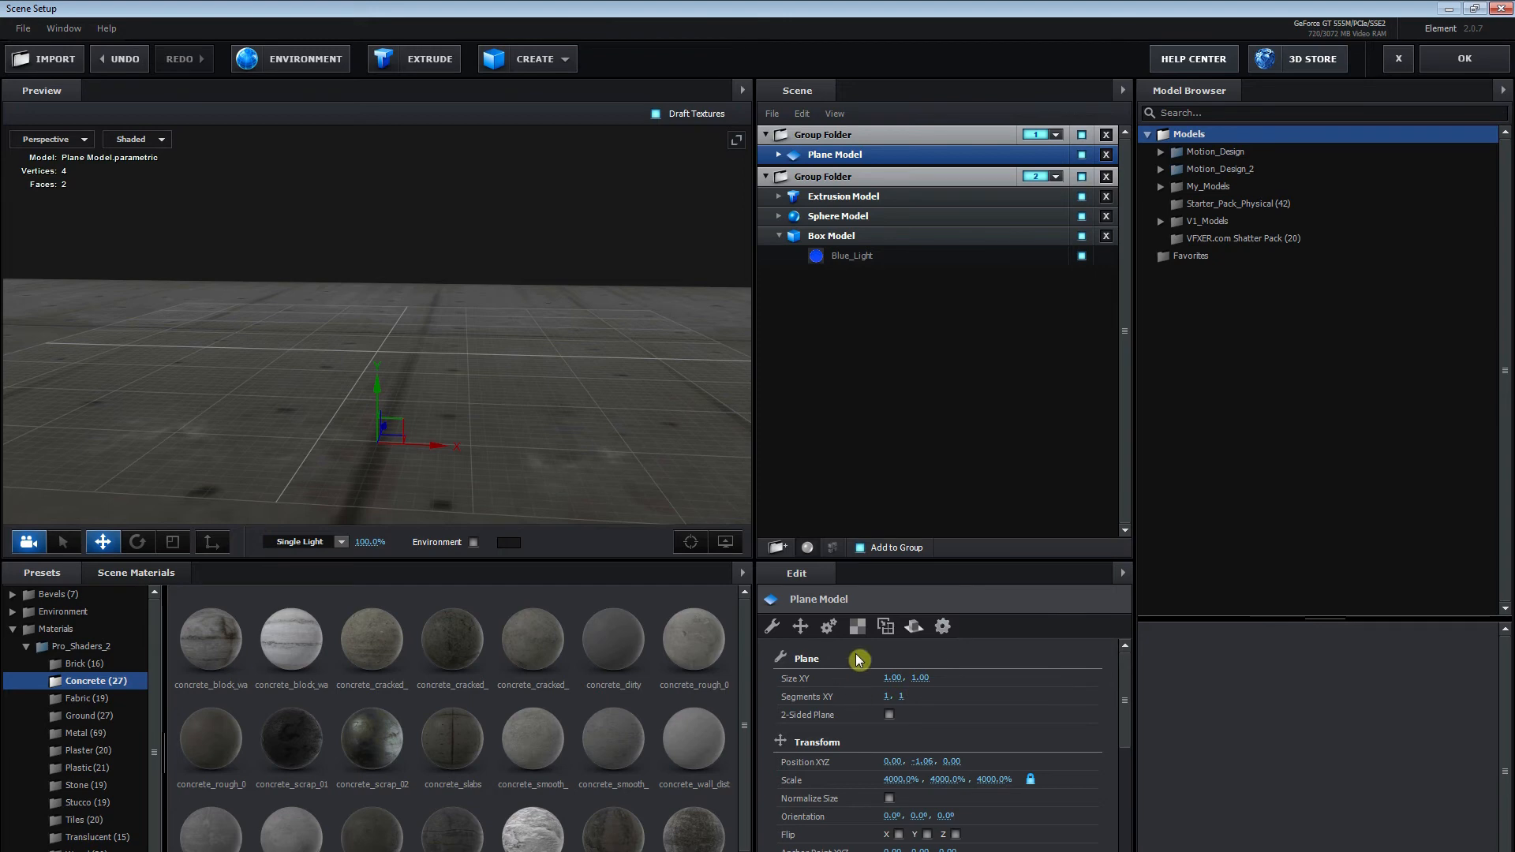
Set the Plane Model's UV Repeat to 5.00 in both directions.
left_click(859, 627)
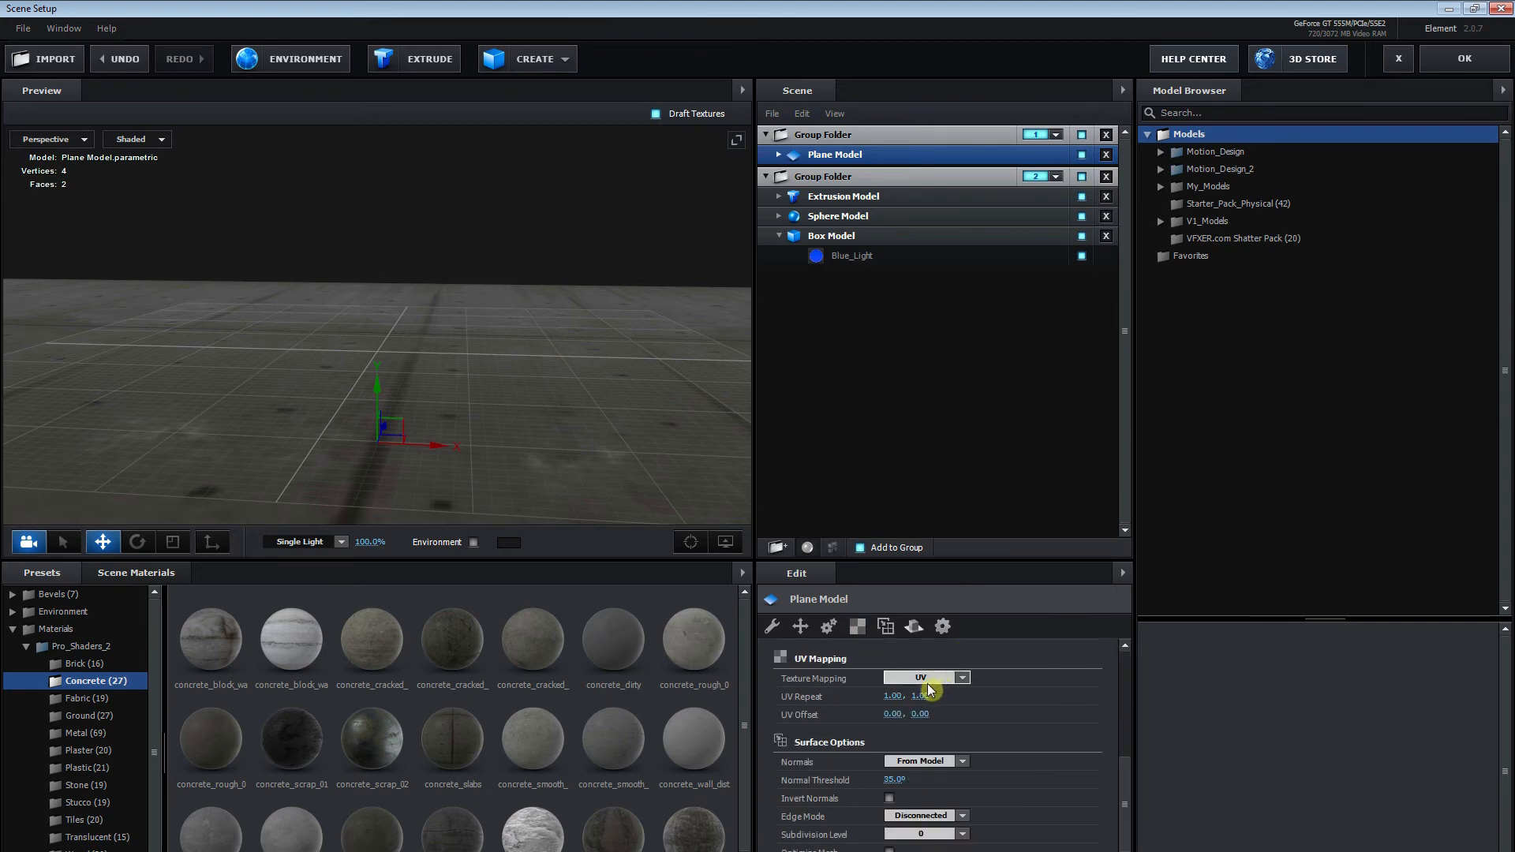
left_click(897, 697)
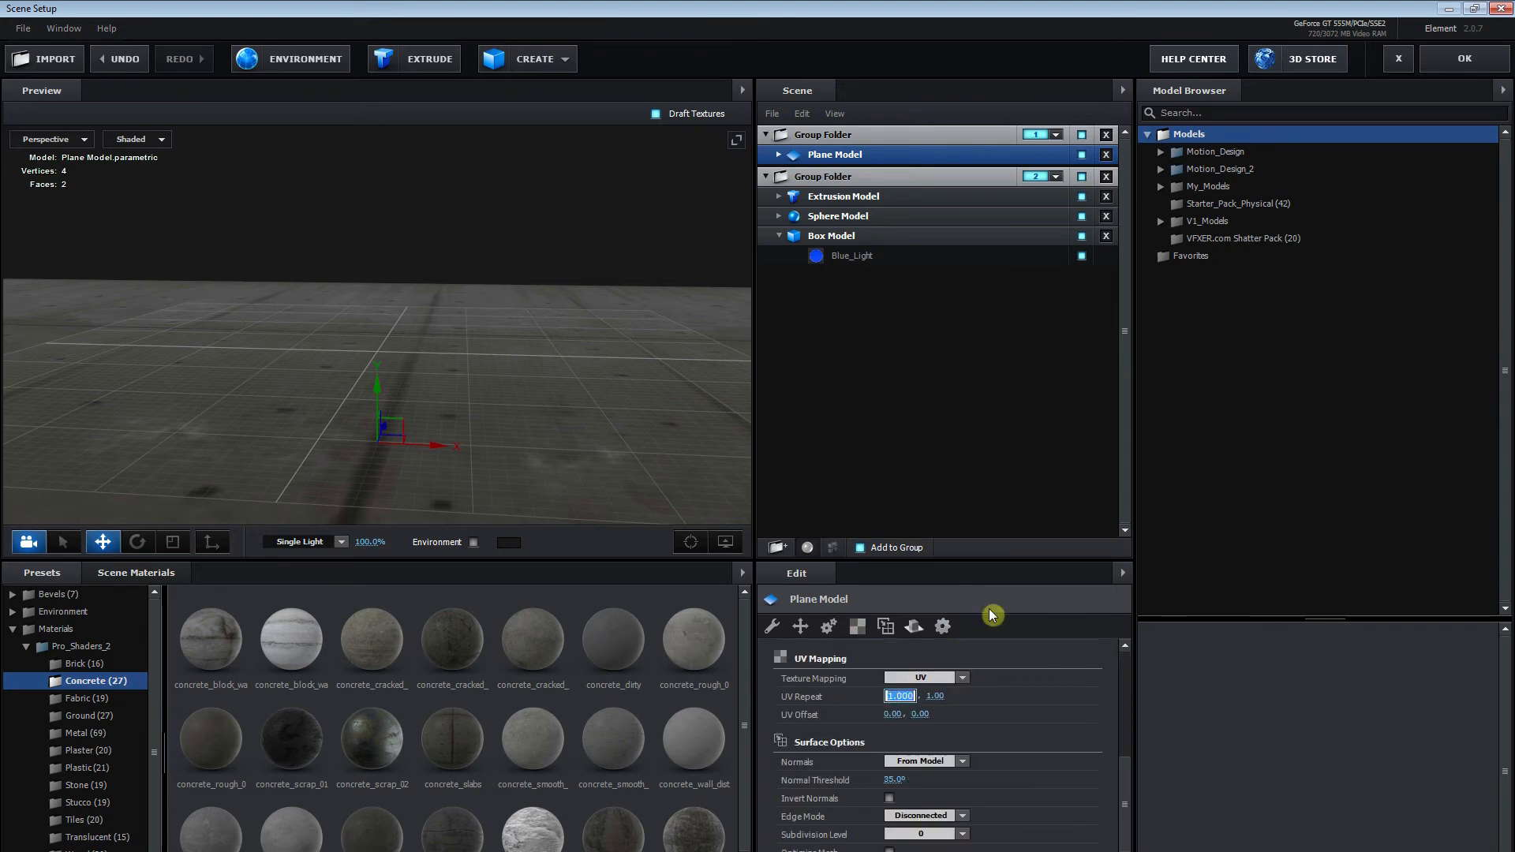
type("5")
key("Tab")
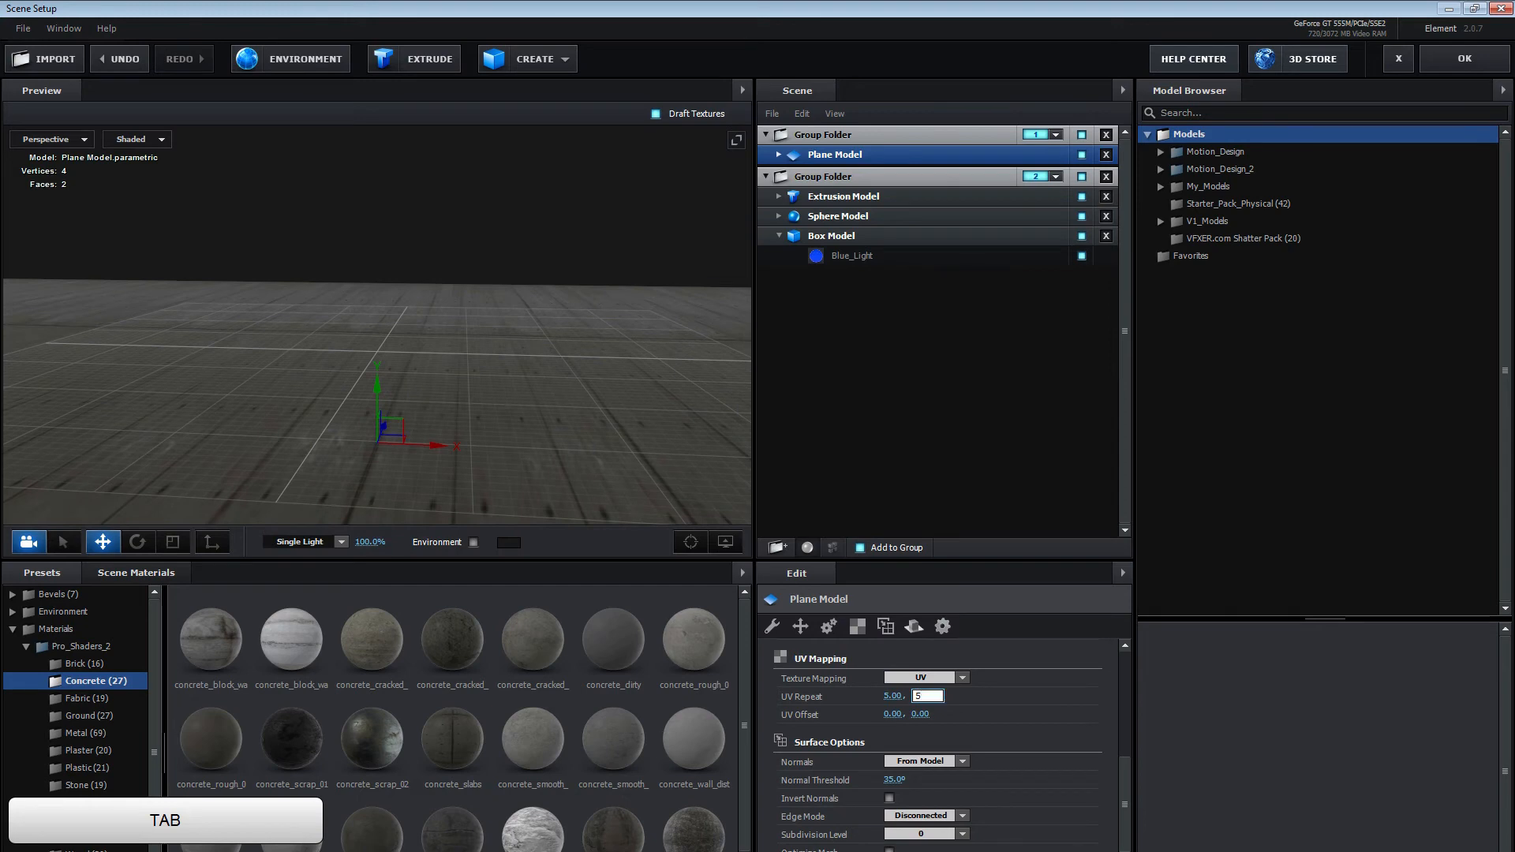
type("5")
key("Tab")
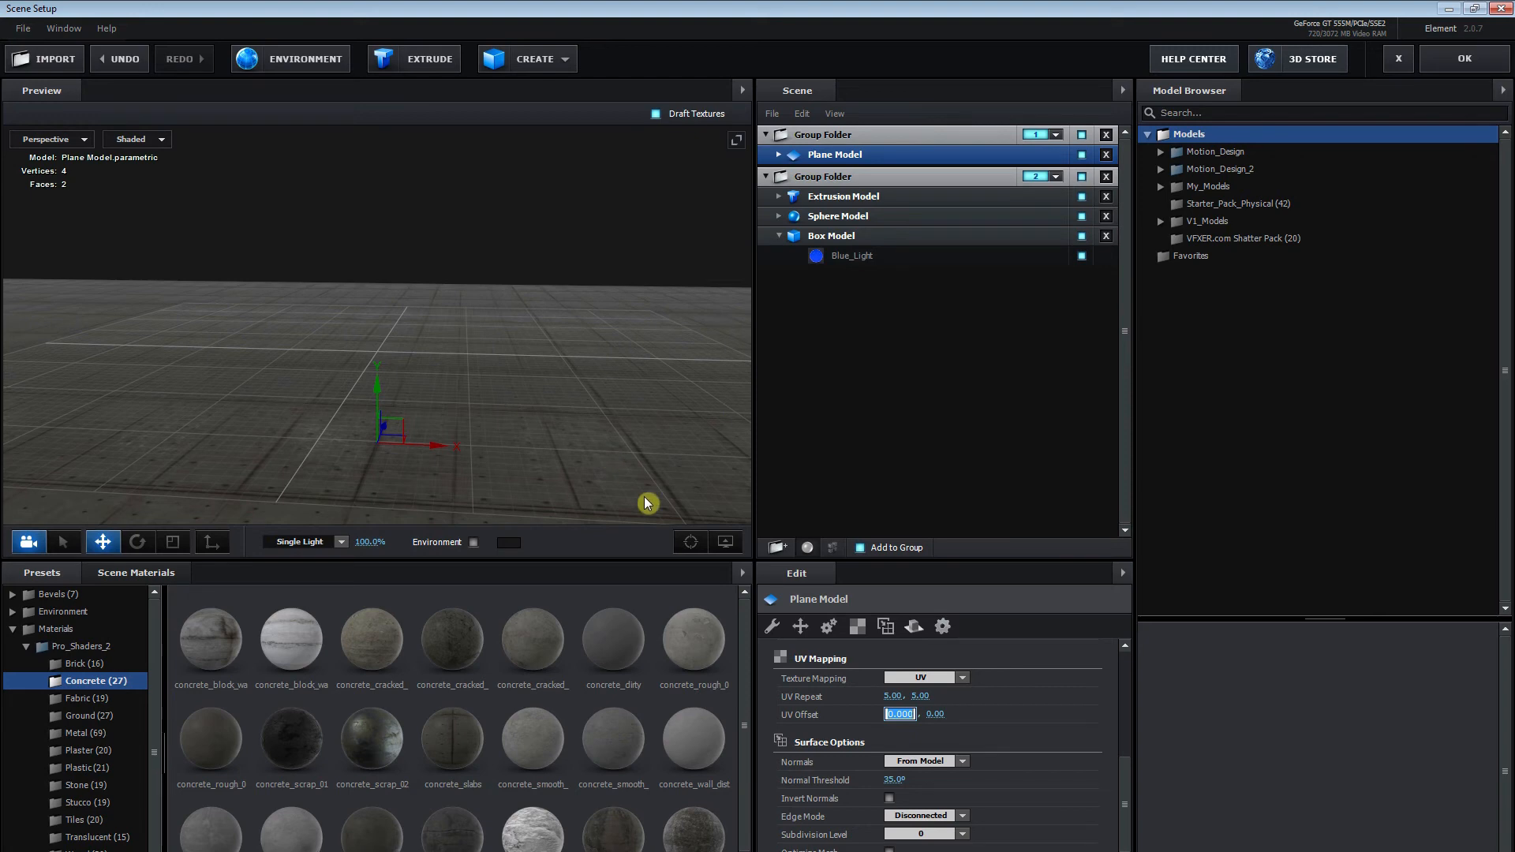
Set the Sphere Model's Reflect Mode to Spherical so that it reflects the surrounding objects.
left_click(928, 179)
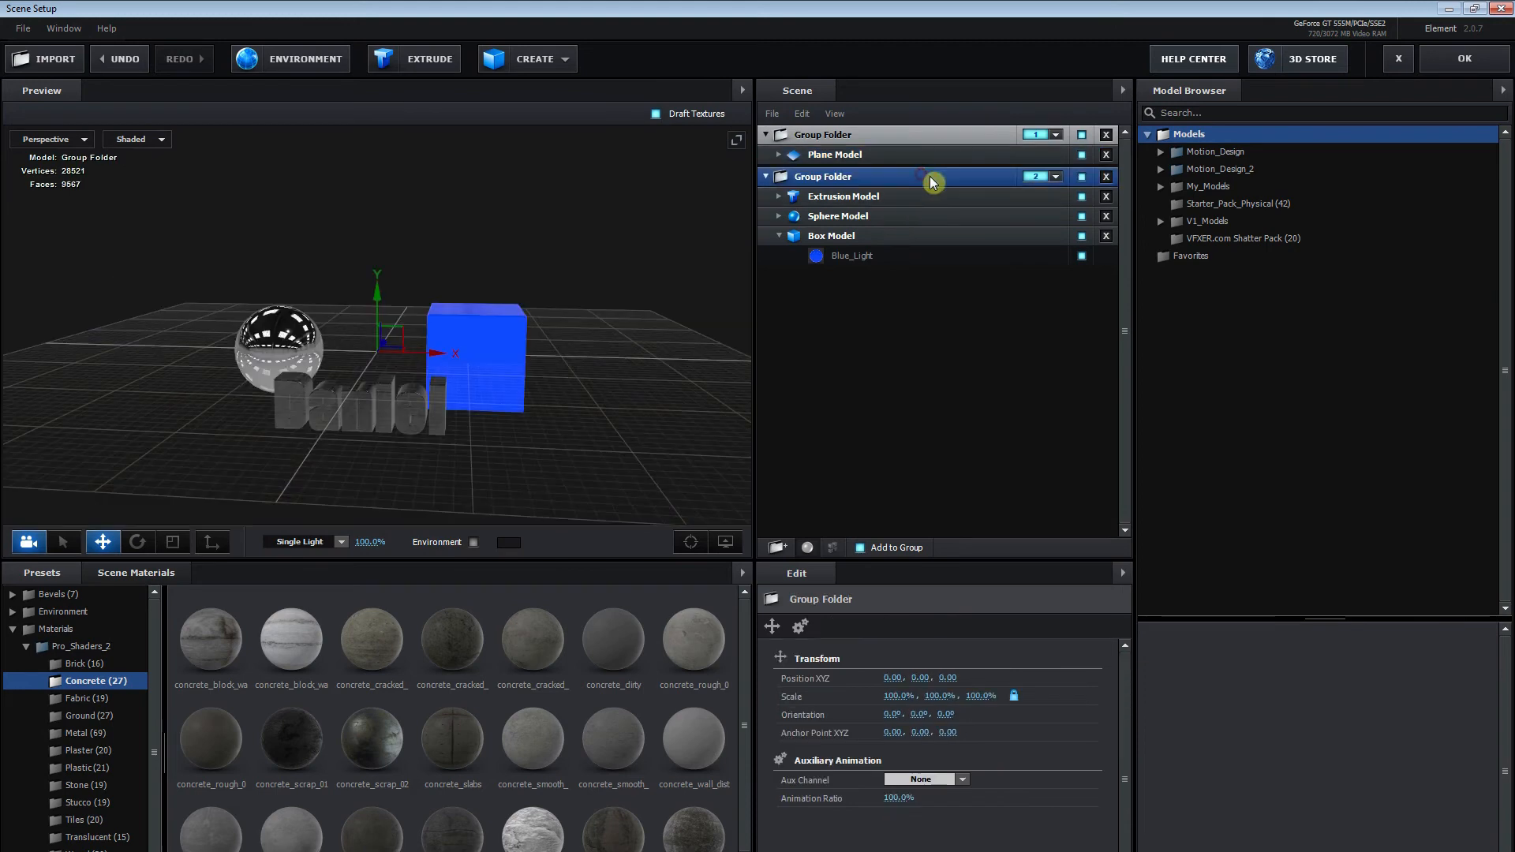
left_click(894, 202)
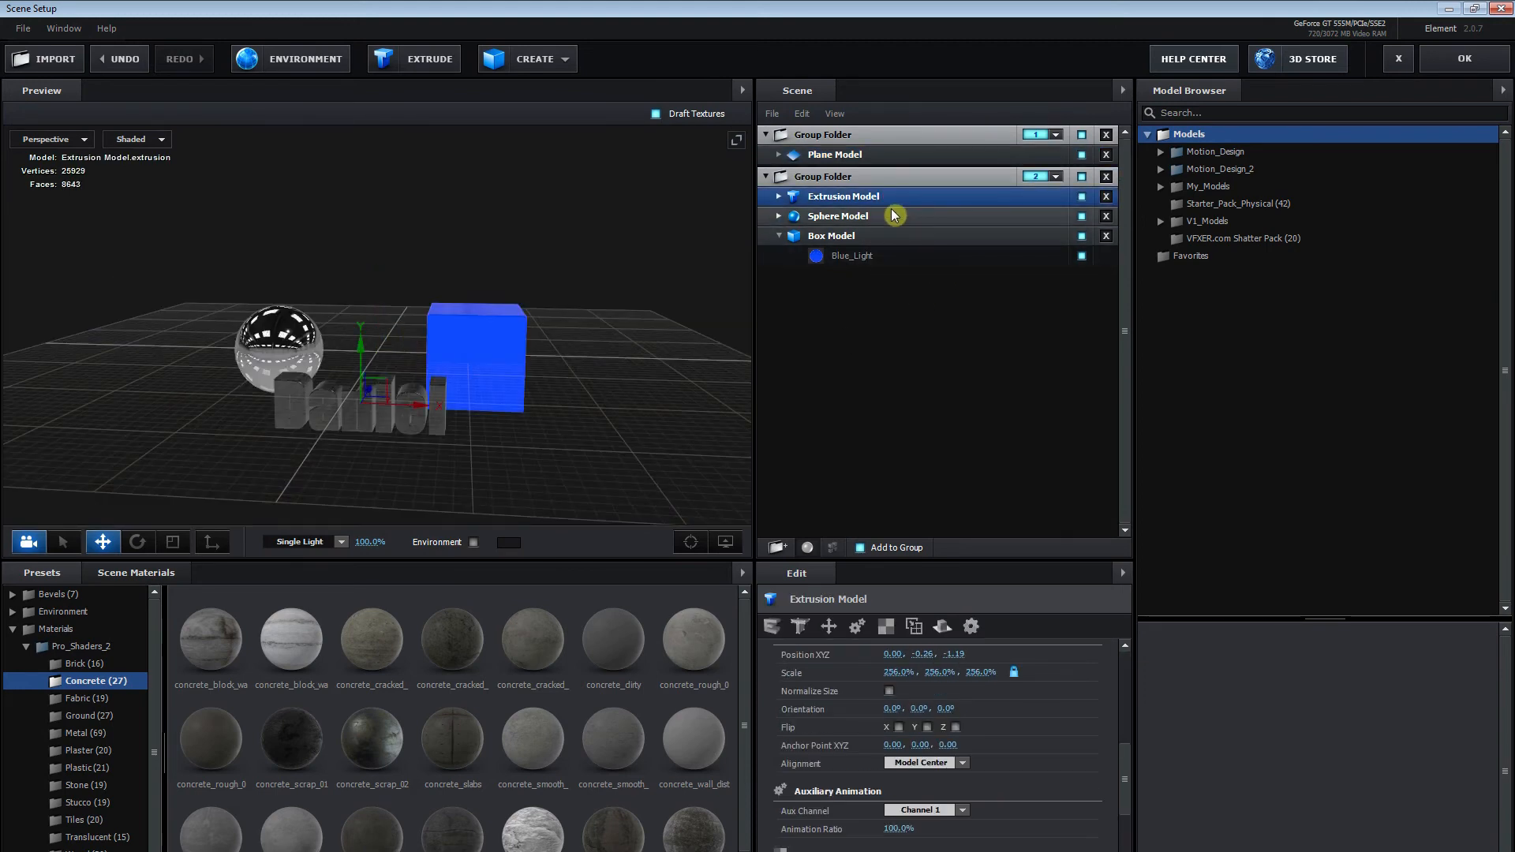
left_click(892, 215)
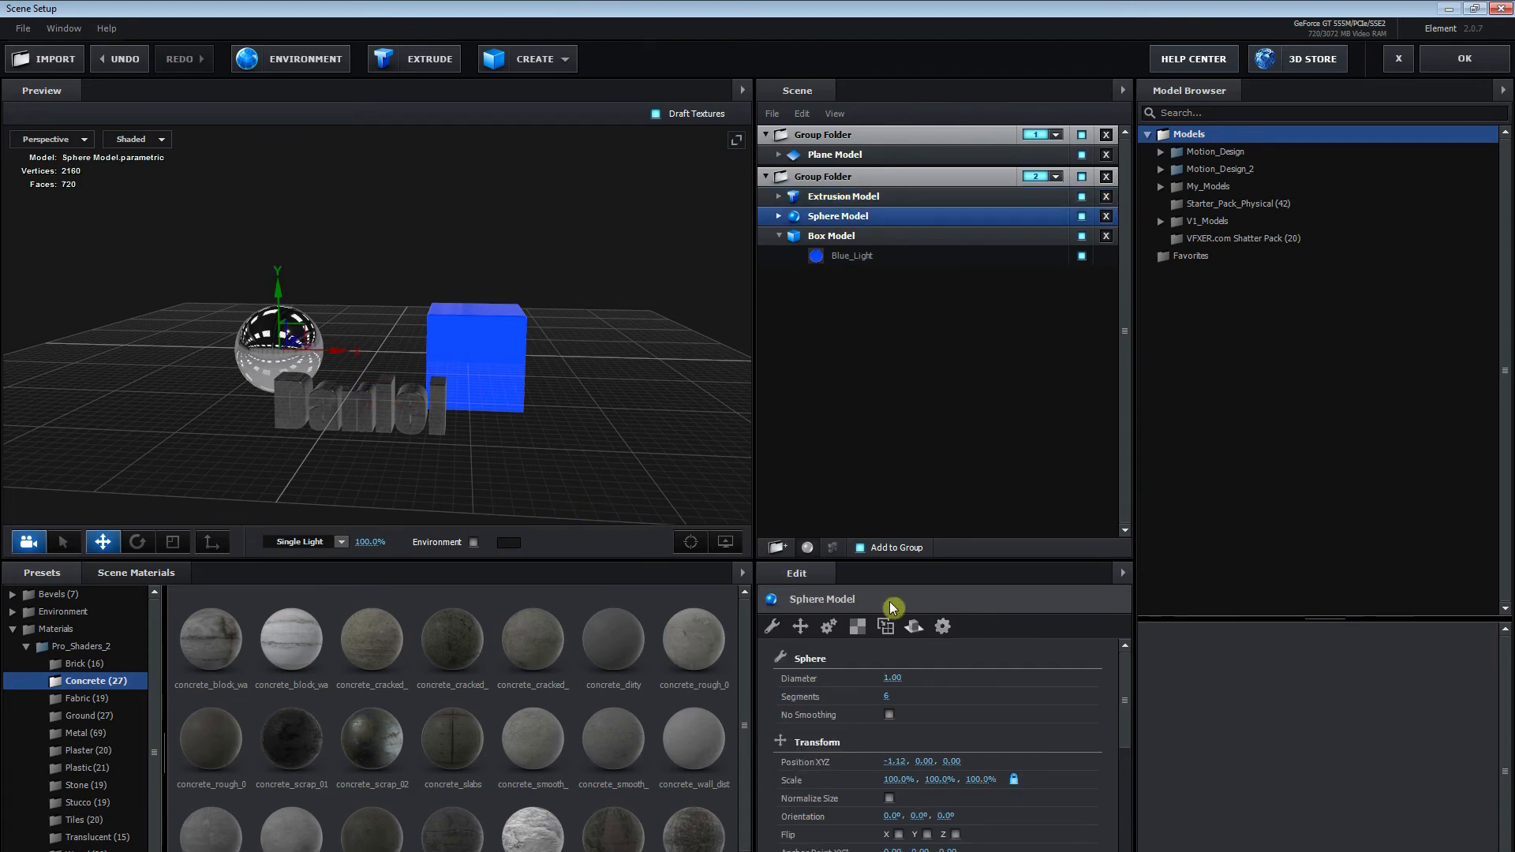
left_click(916, 627)
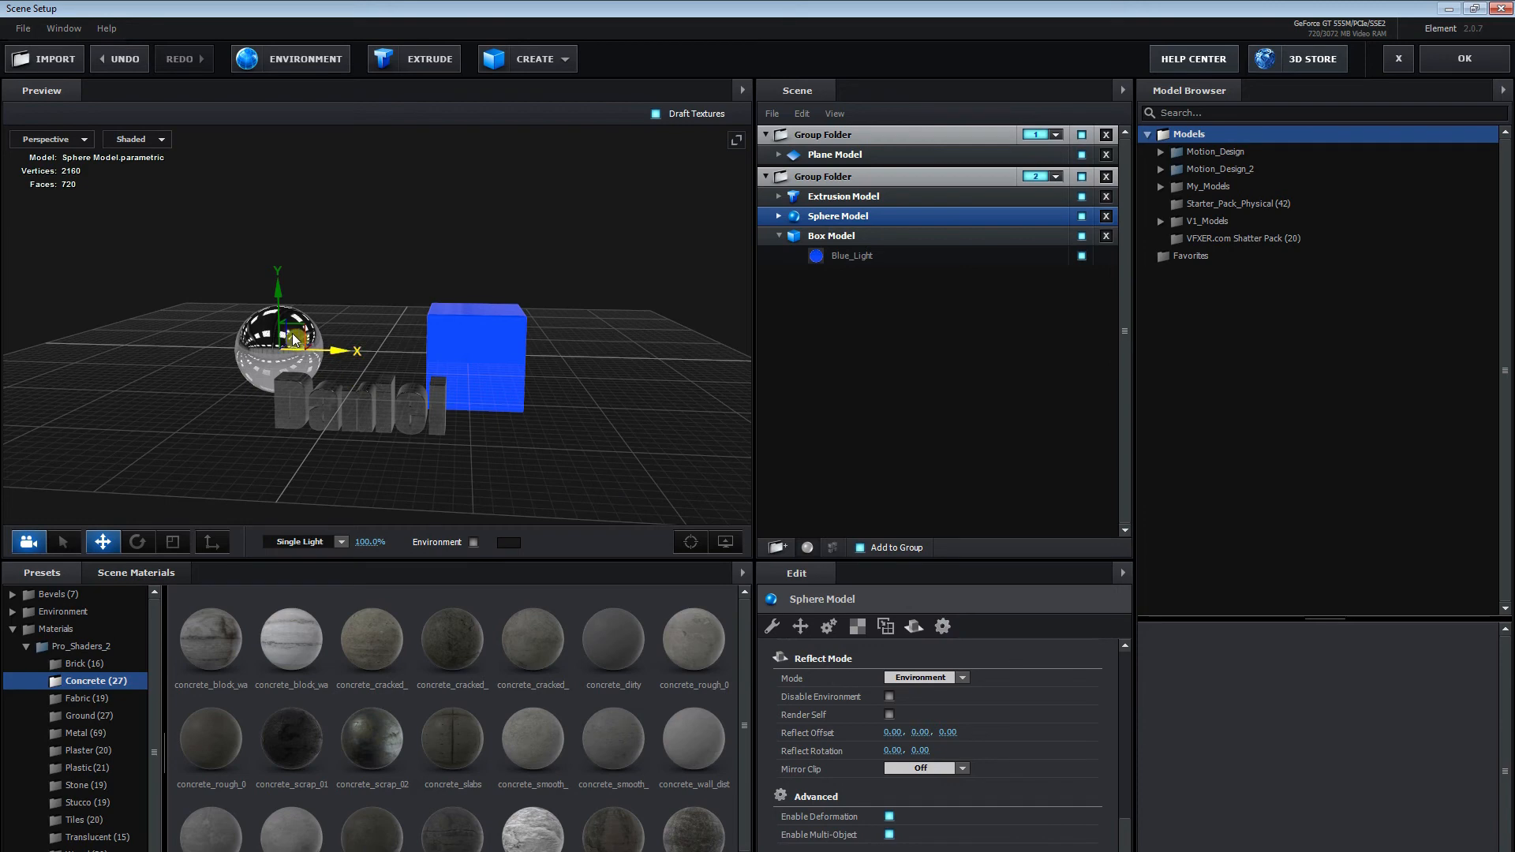
left_click(963, 677)
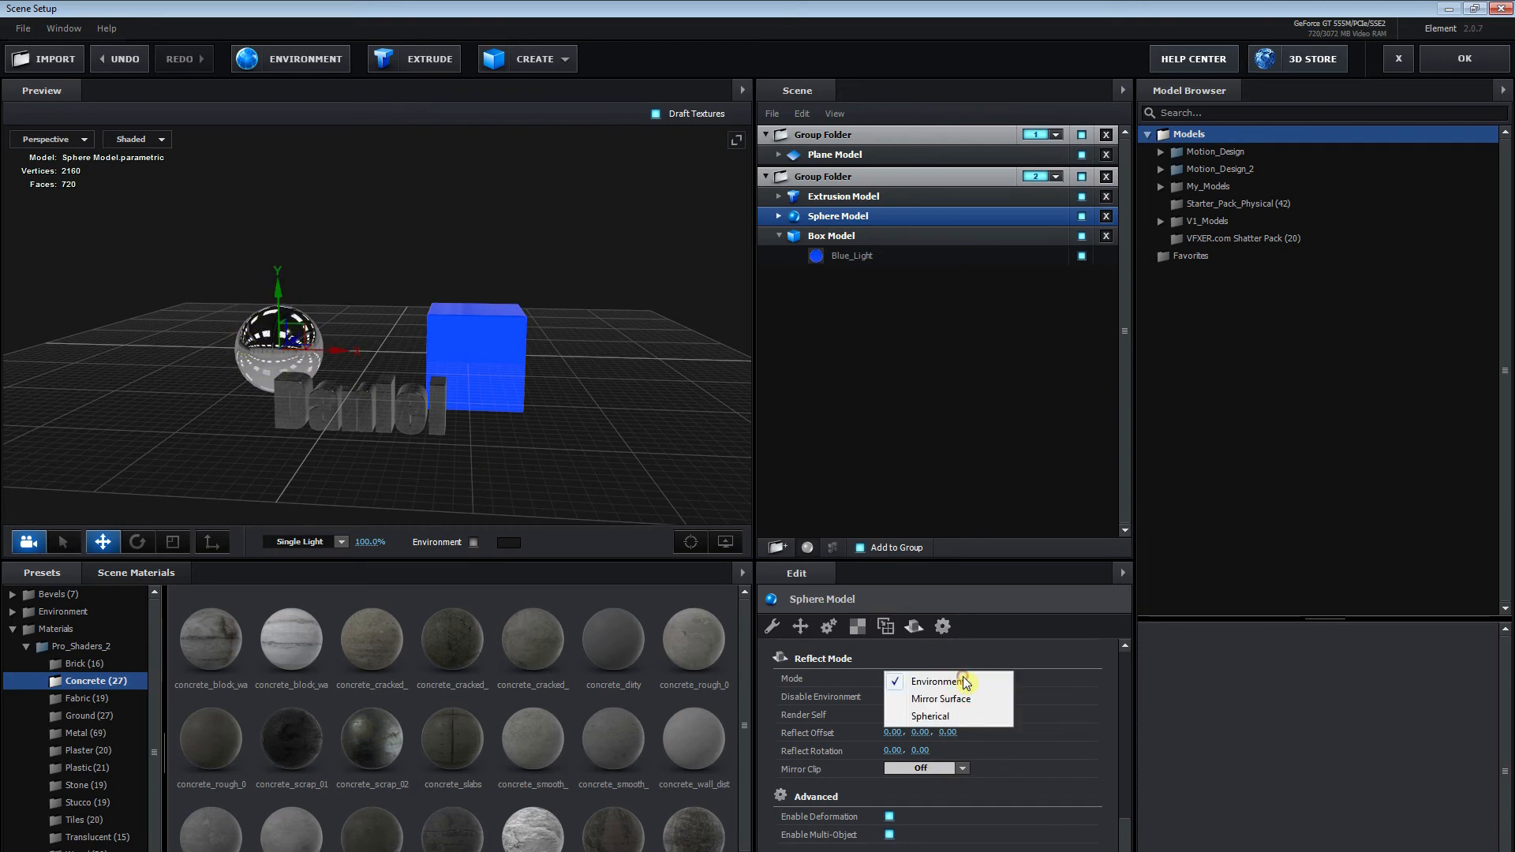
left_click(946, 716)
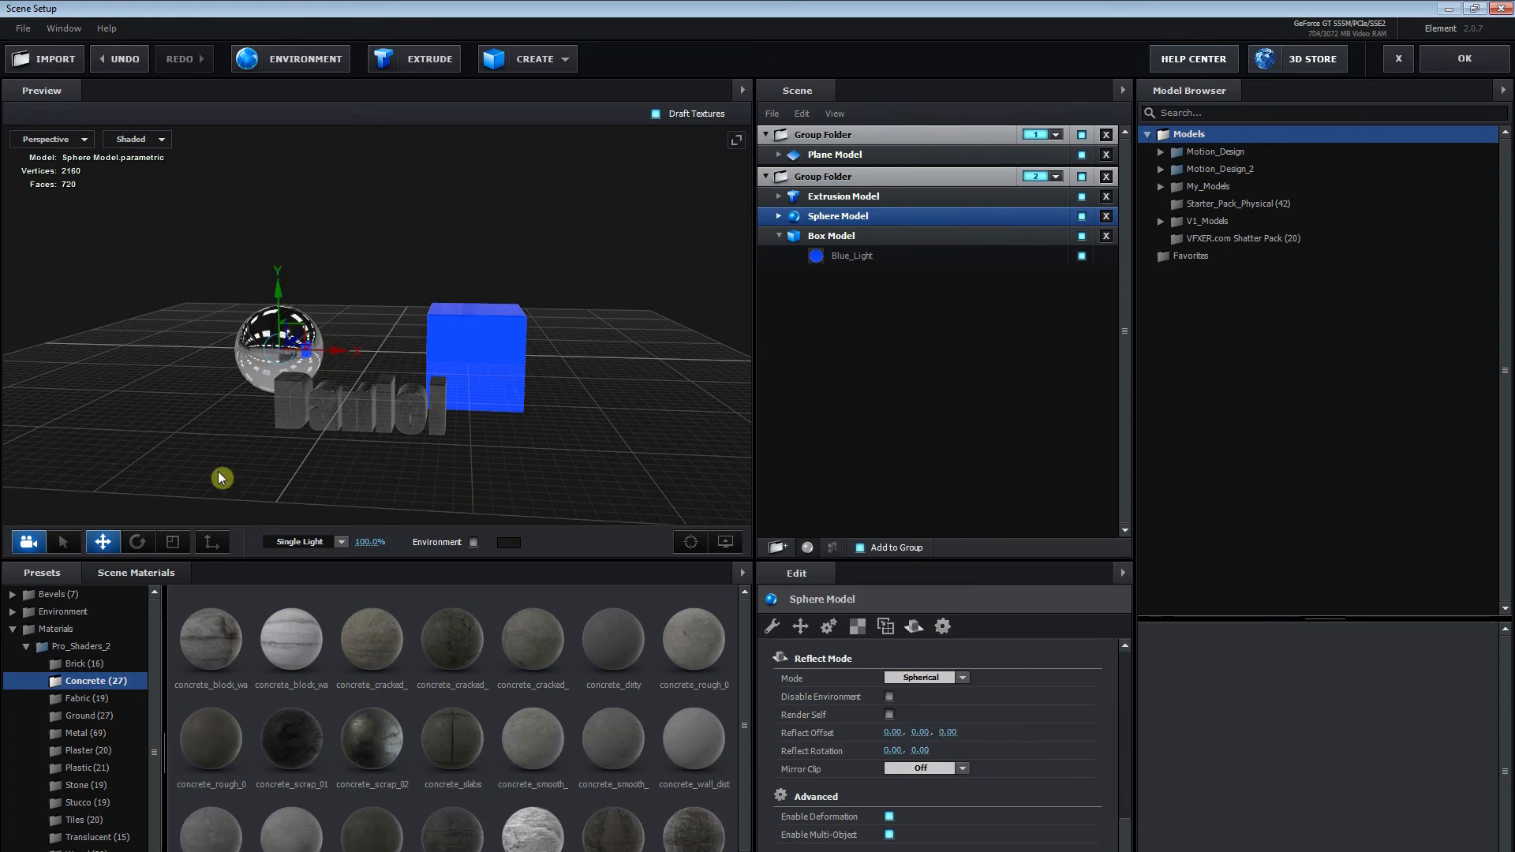
left_click_drag(531, 457, 423, 454)
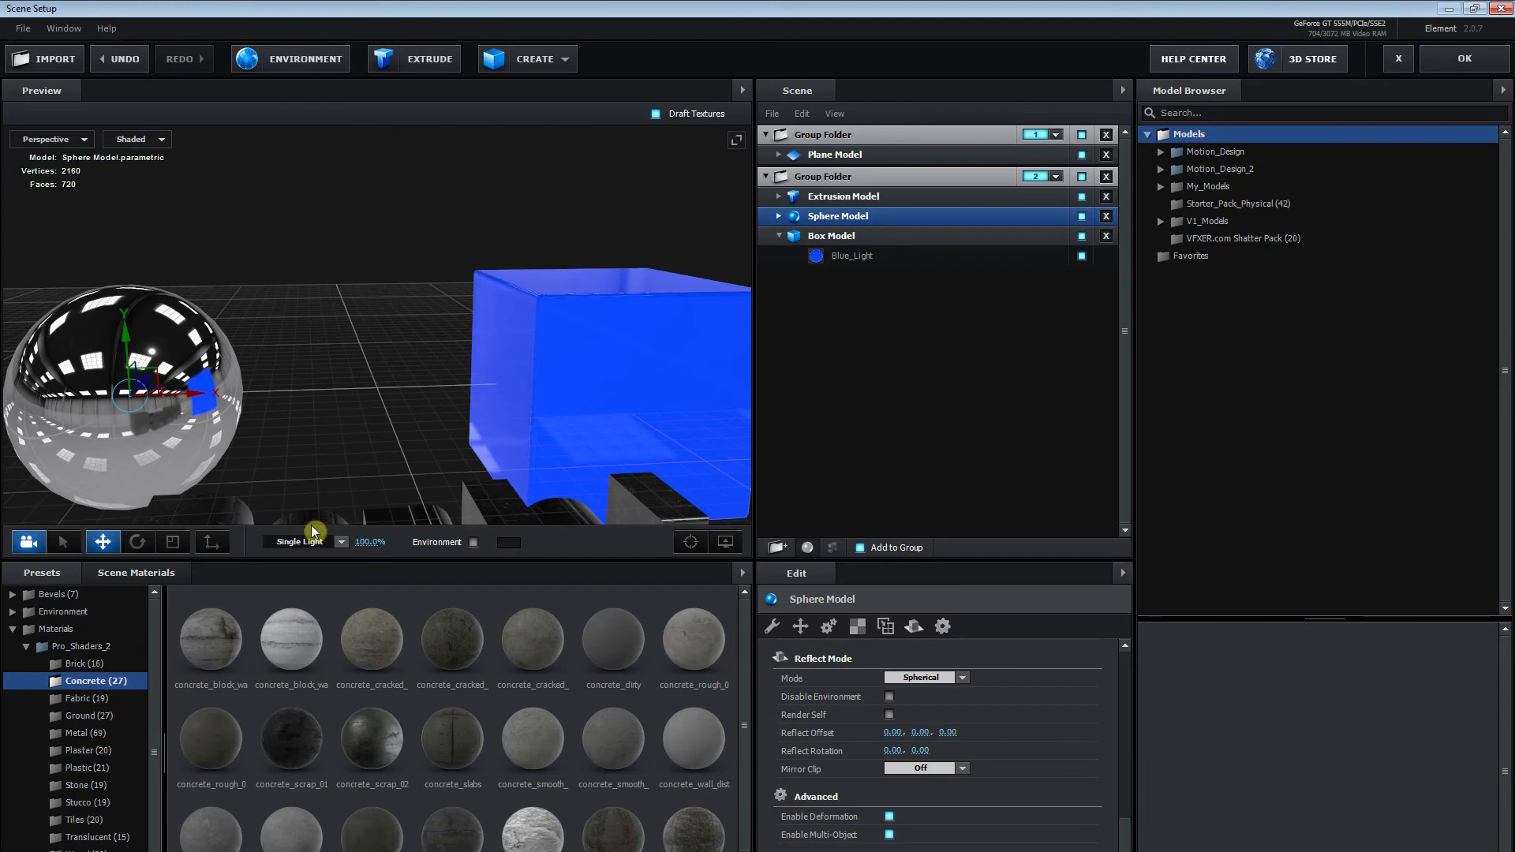
Switch the Sphere Model's Reflect Mode to Environment and back to Spherical to compare the reflections.
left_click(928, 681)
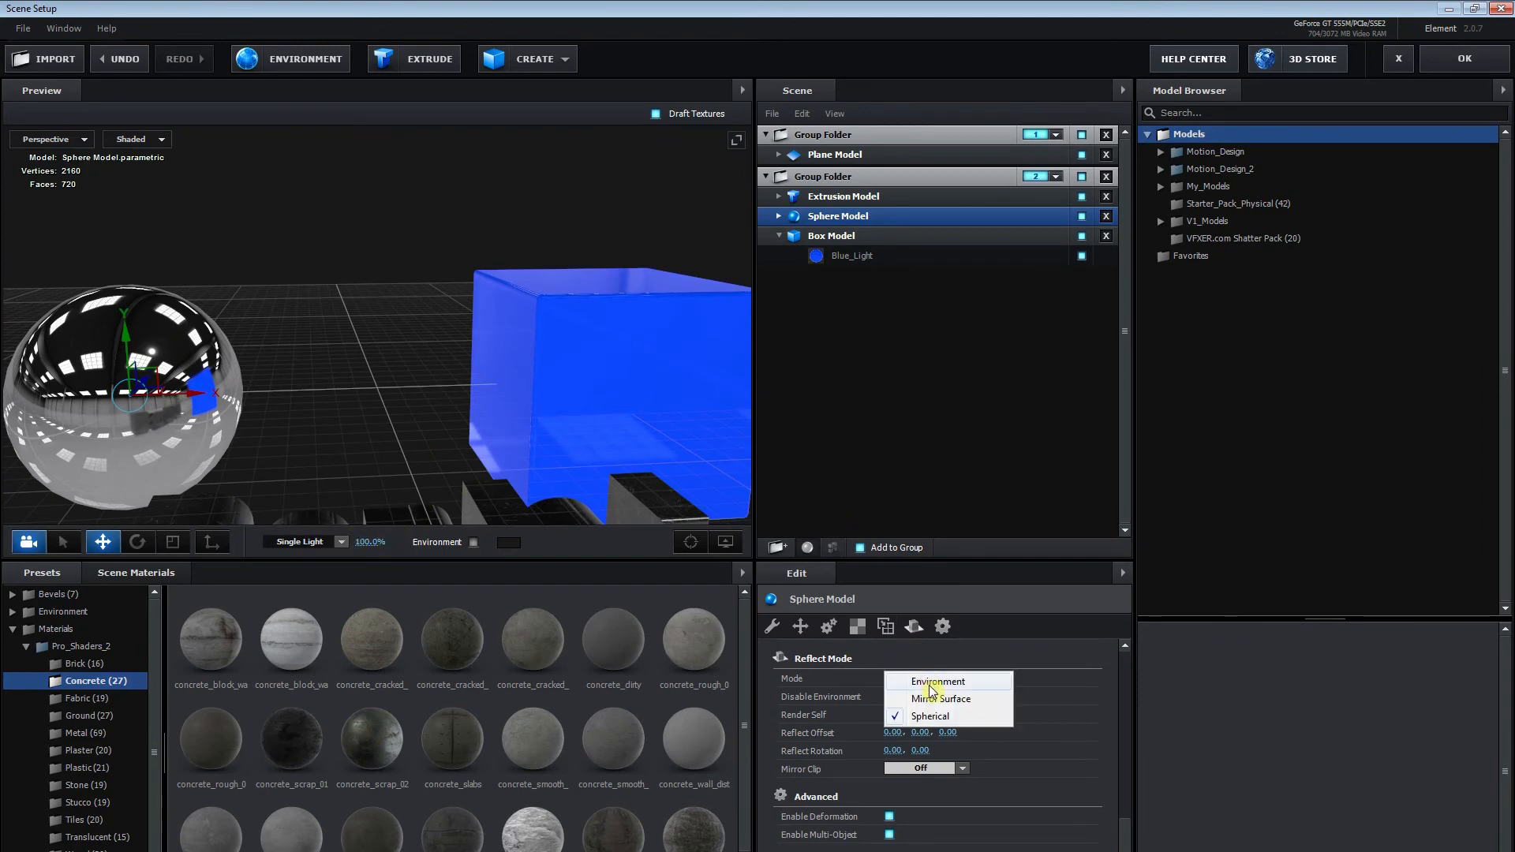
left_click(933, 686)
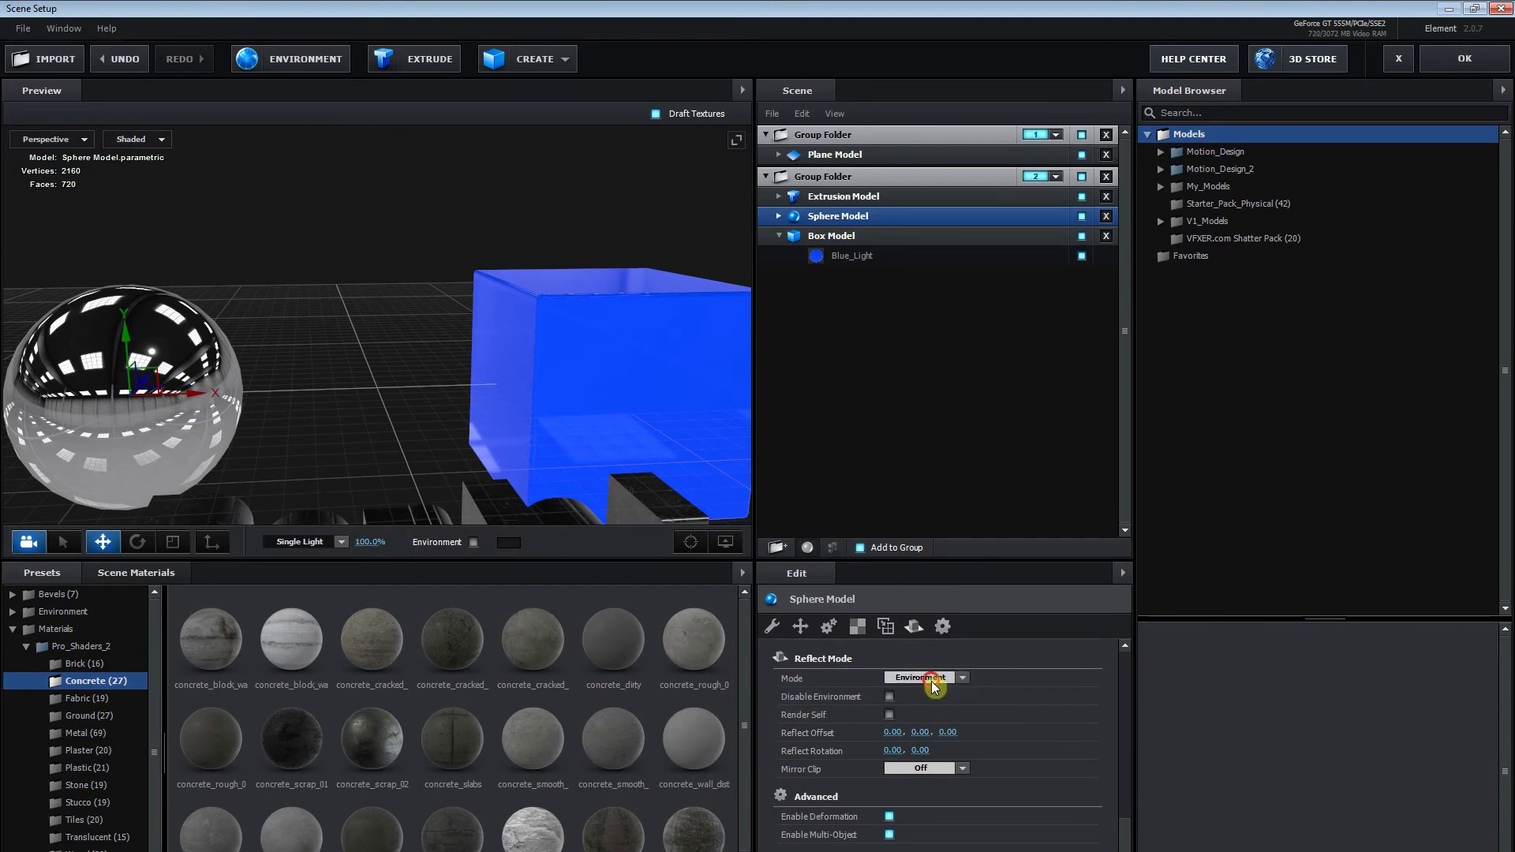
left_click(934, 680)
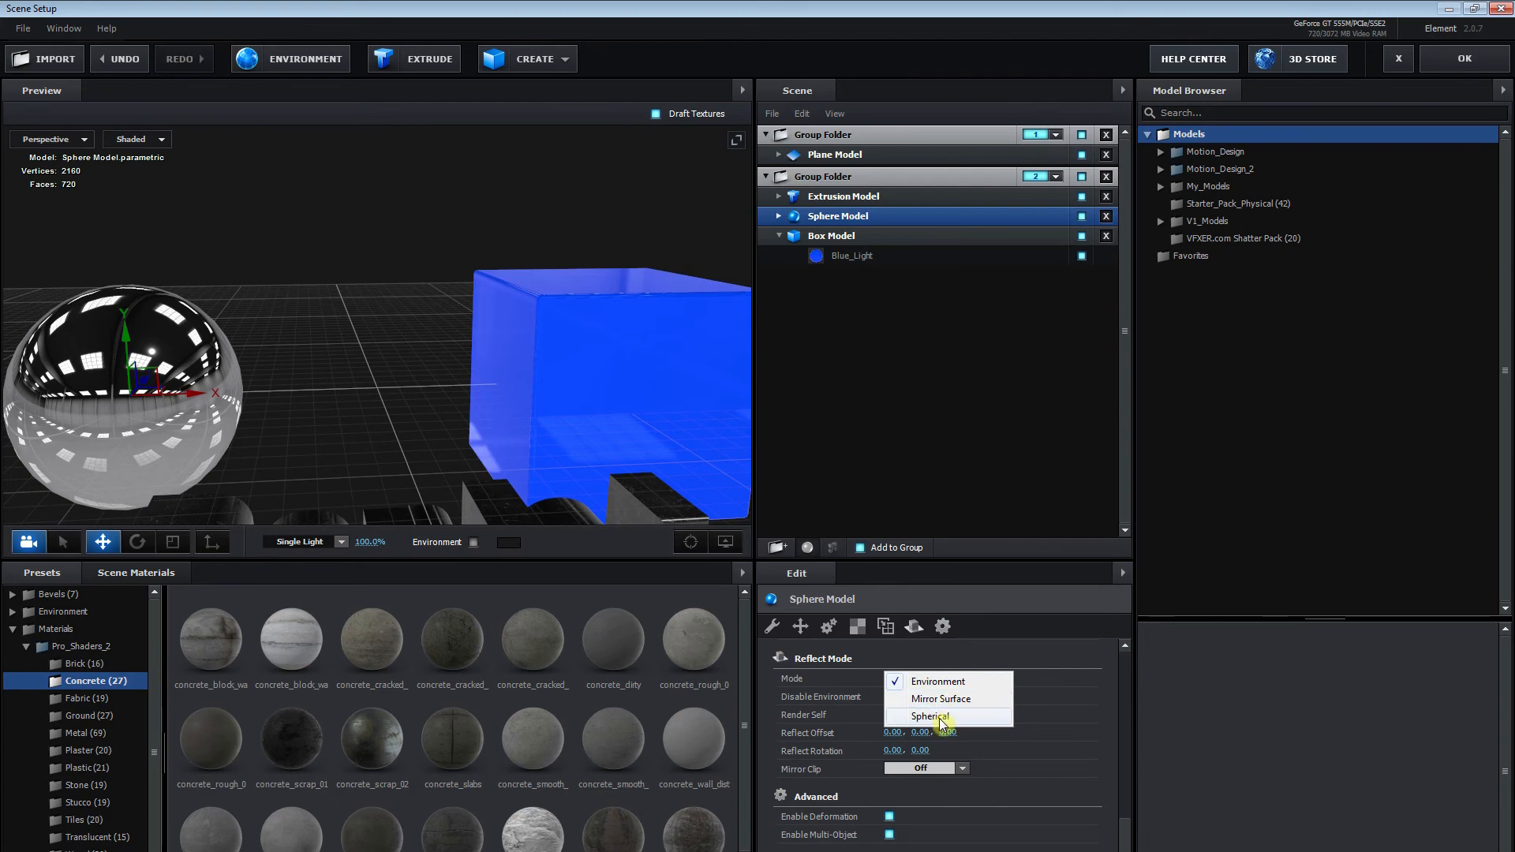
left_click(937, 716)
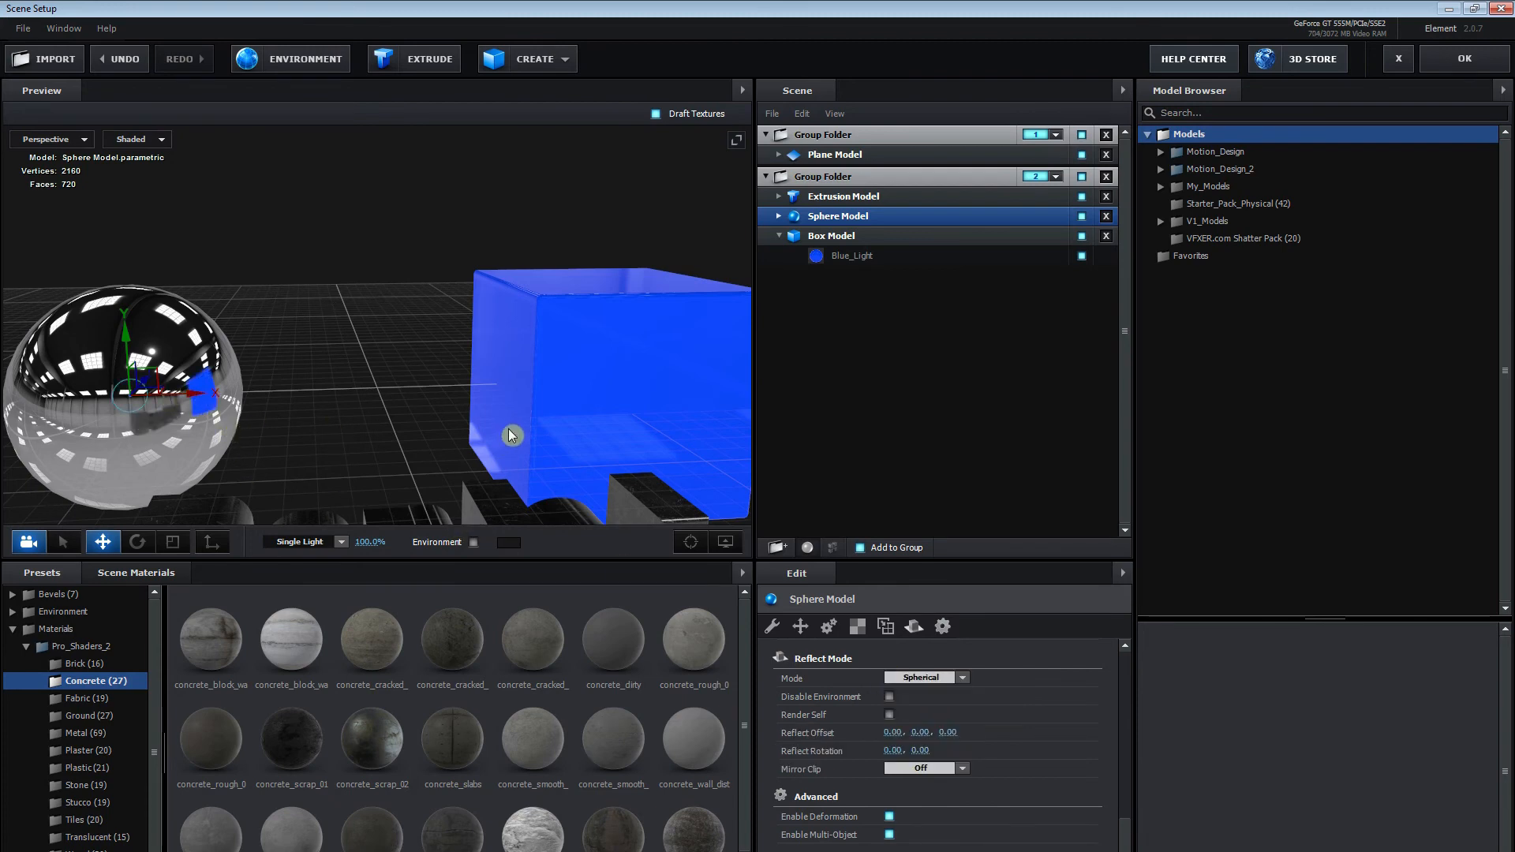
left_click_drag(262, 502, 456, 480)
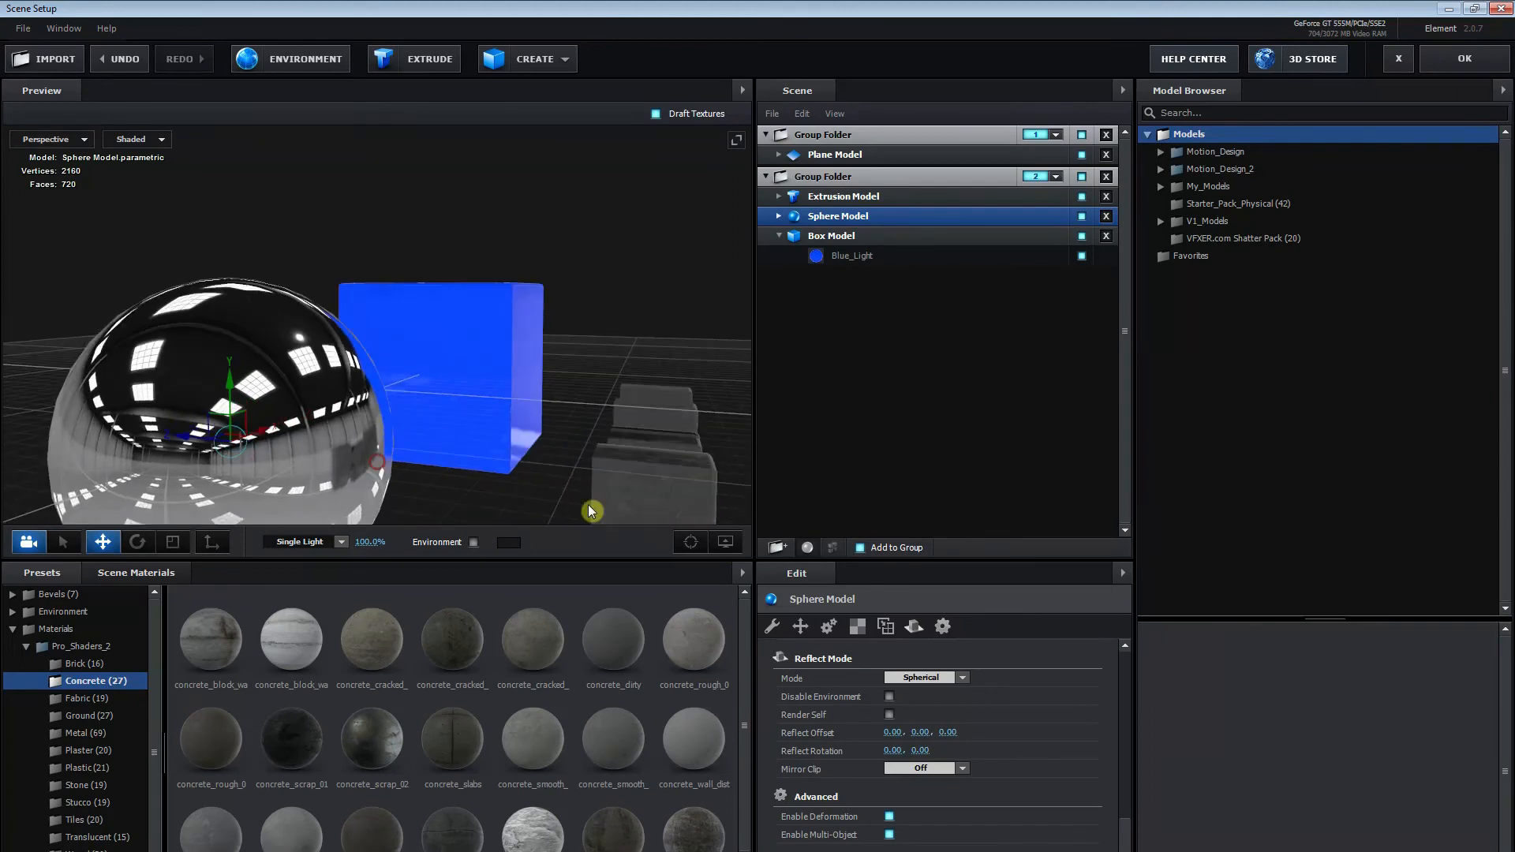
Set the Box Model's Reflect Mode to Spherical.
left_click(868, 234)
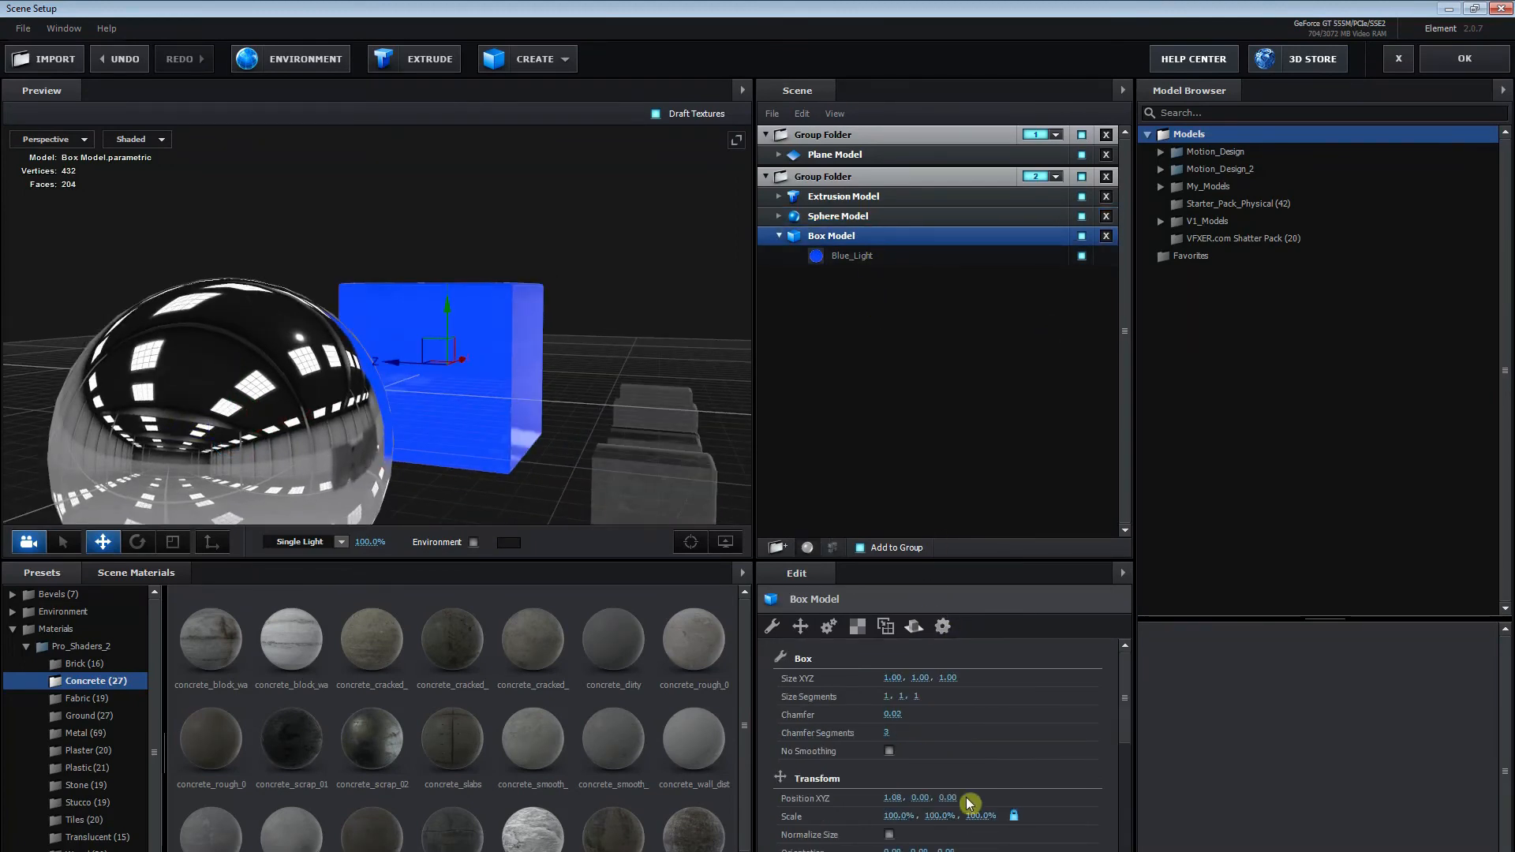
left_click(914, 628)
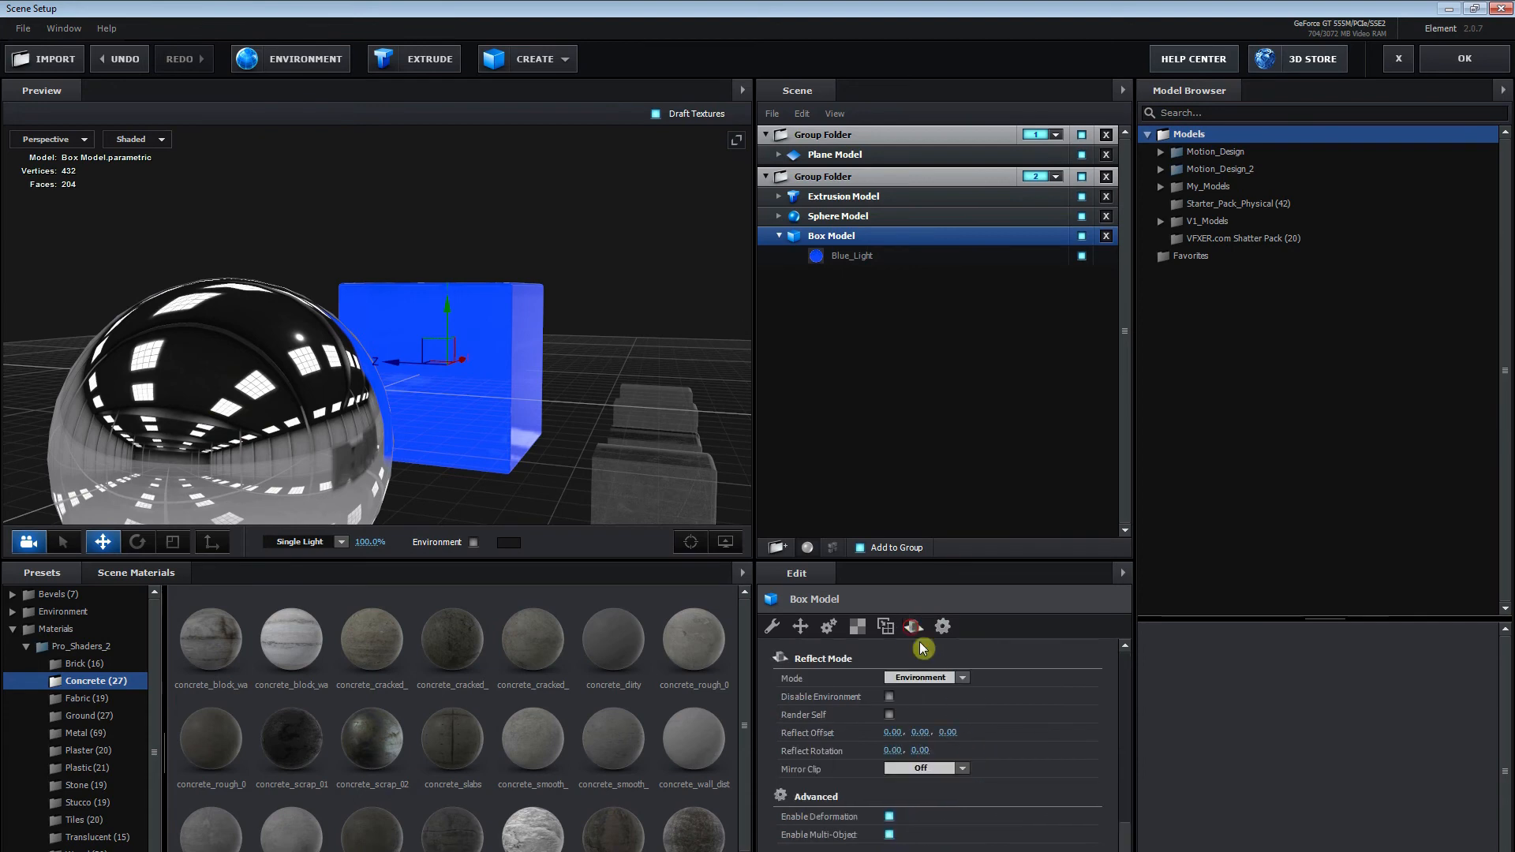
left_click(941, 680)
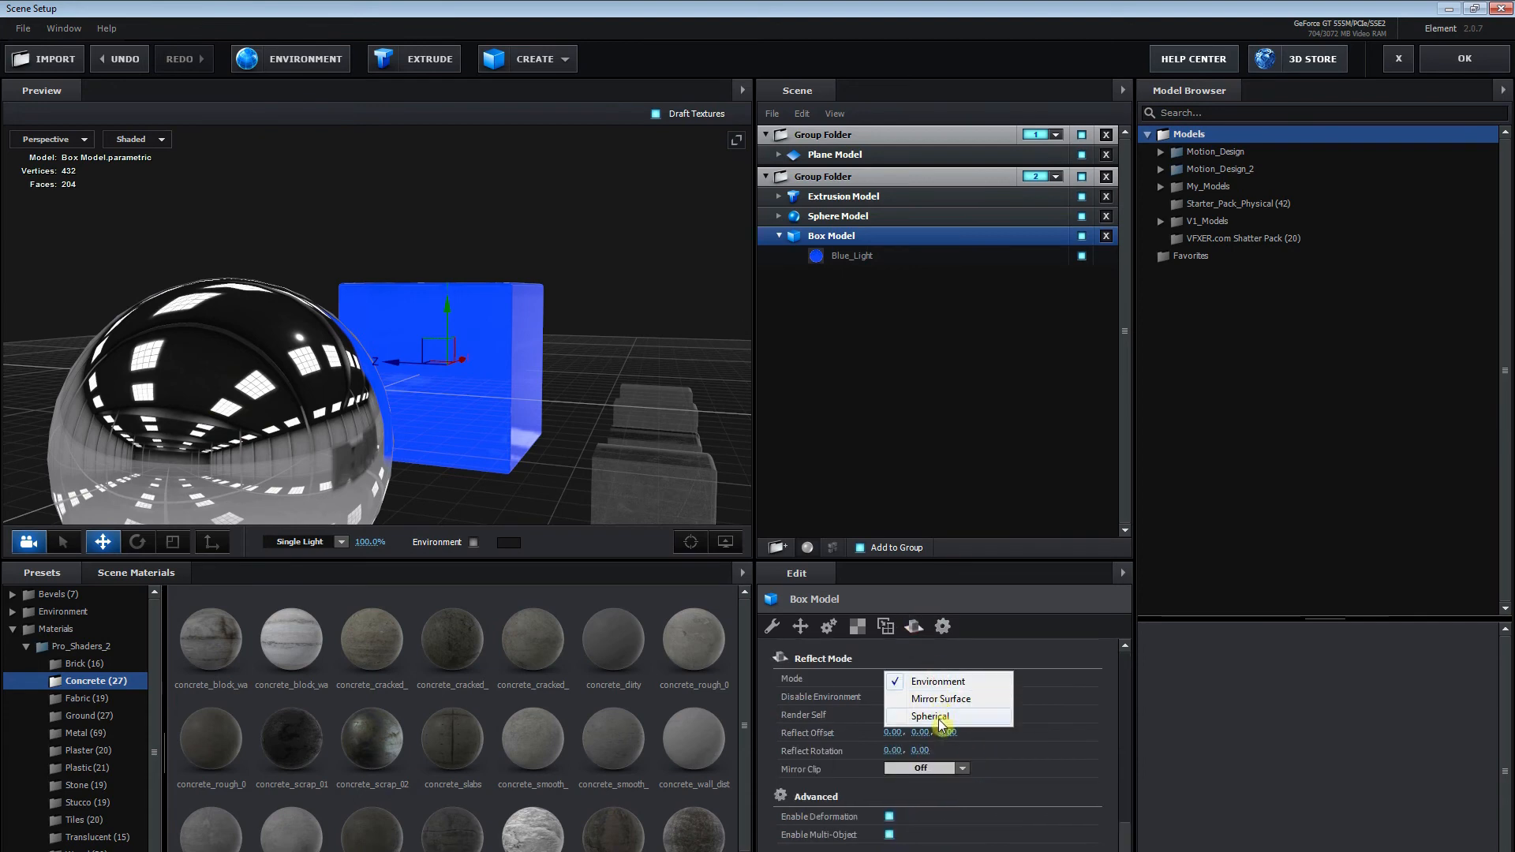
left_click(931, 716)
mouse_move(464, 502)
left_mouse_down()
mouse_move(494, 513)
mouse_move(469, 500)
left_mouse_up()
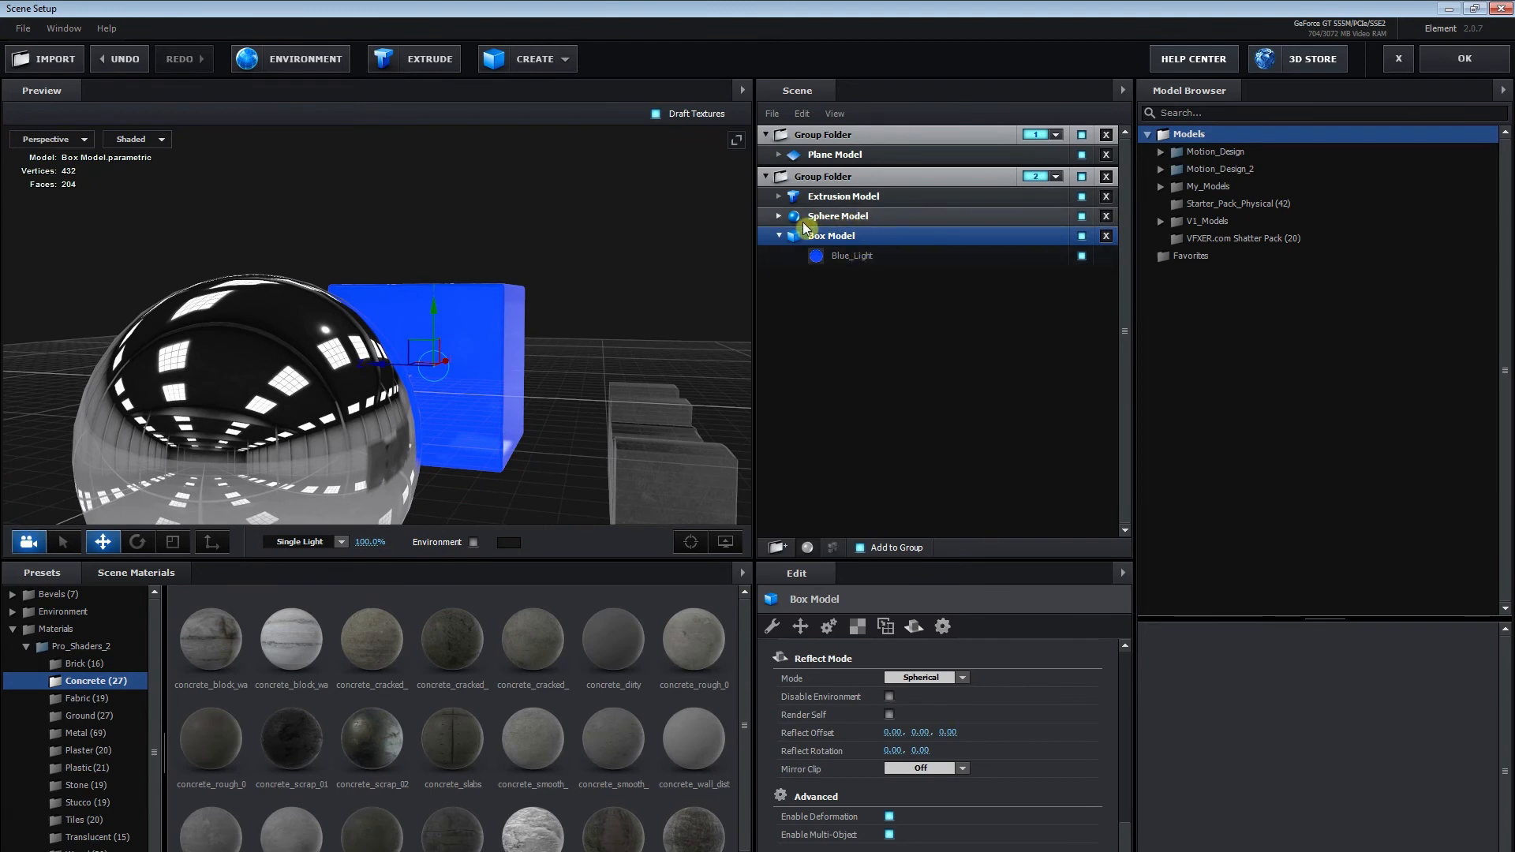
Set the box's Blue_Light material to 100% reflectivity intensity and 25% illumination intensity.
left_click(867, 257)
scroll(1031, 746, "down", 3)
scroll(1029, 748, "down", 4)
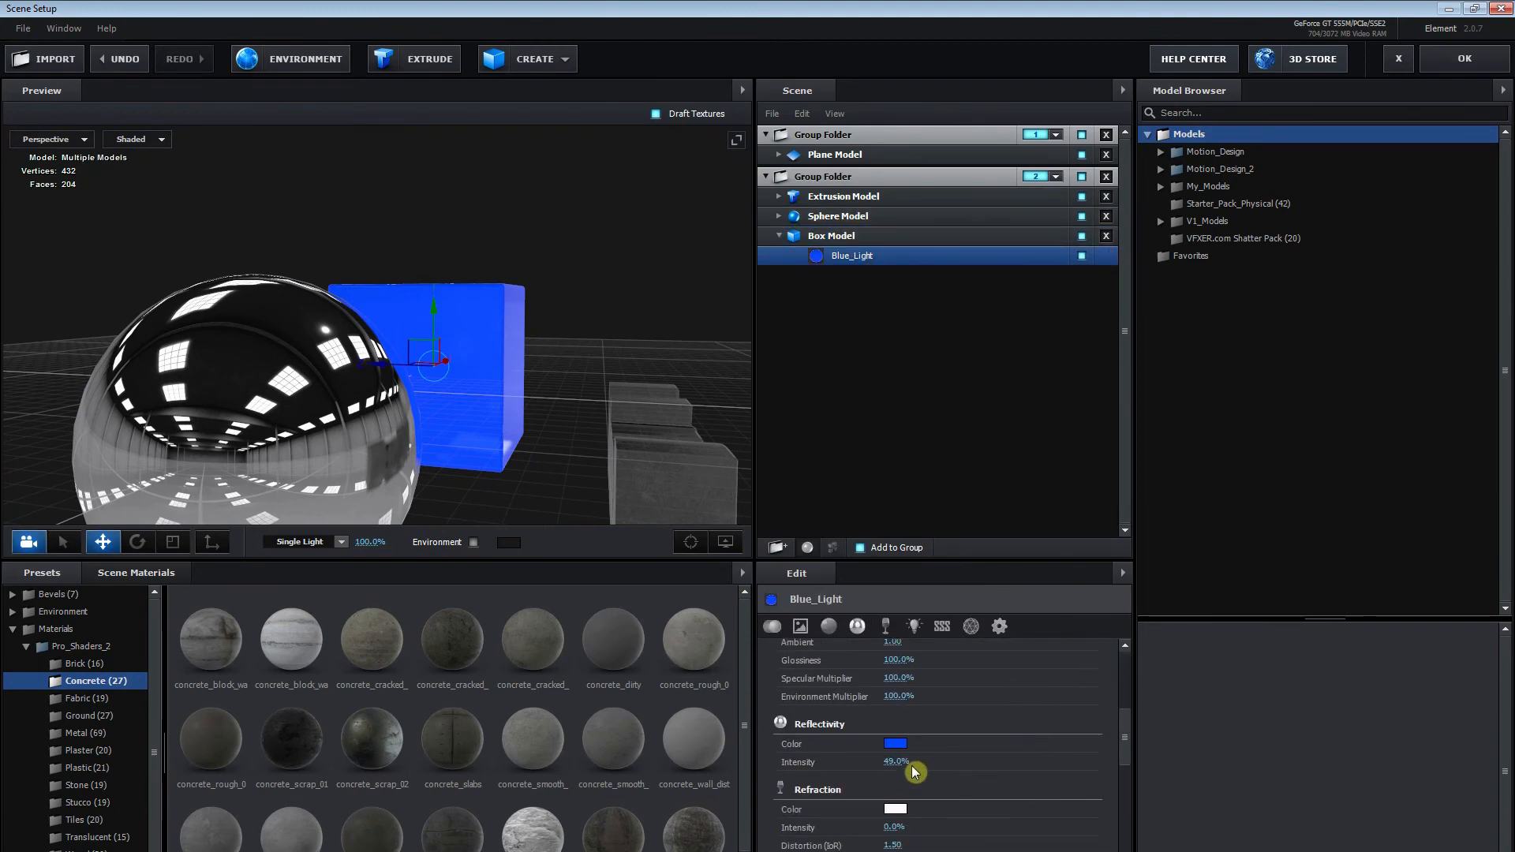
left_click_drag(896, 762, 928, 762)
scroll(1006, 769, "up", 3)
scroll(1004, 797, "down", 2)
scroll(964, 777, "down", 2)
scroll(969, 823, "down", 2)
scroll(958, 833, "down", 2)
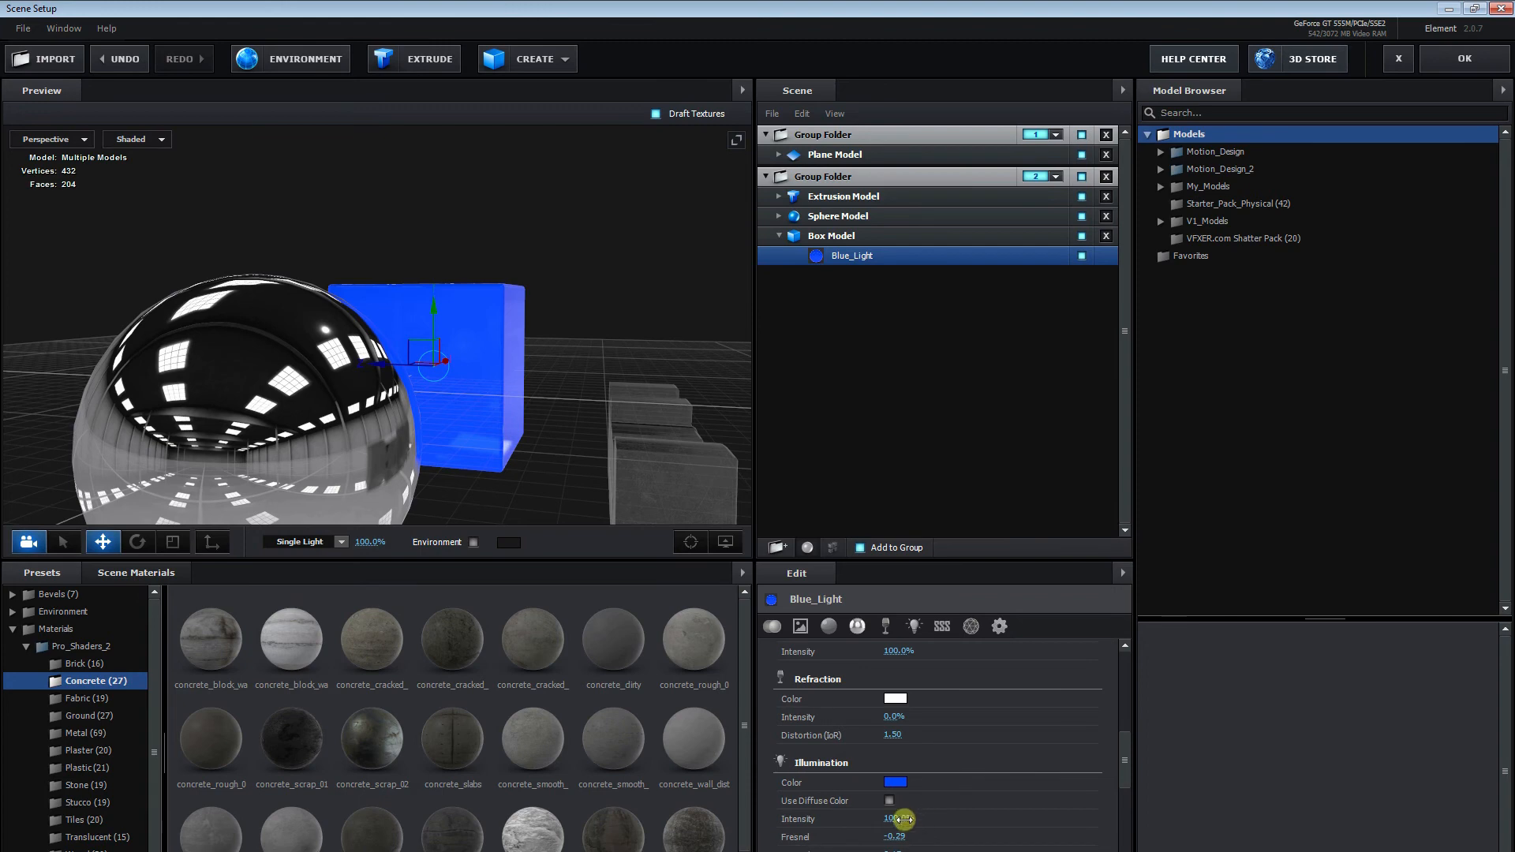
left_click_drag(896, 821, 867, 826)
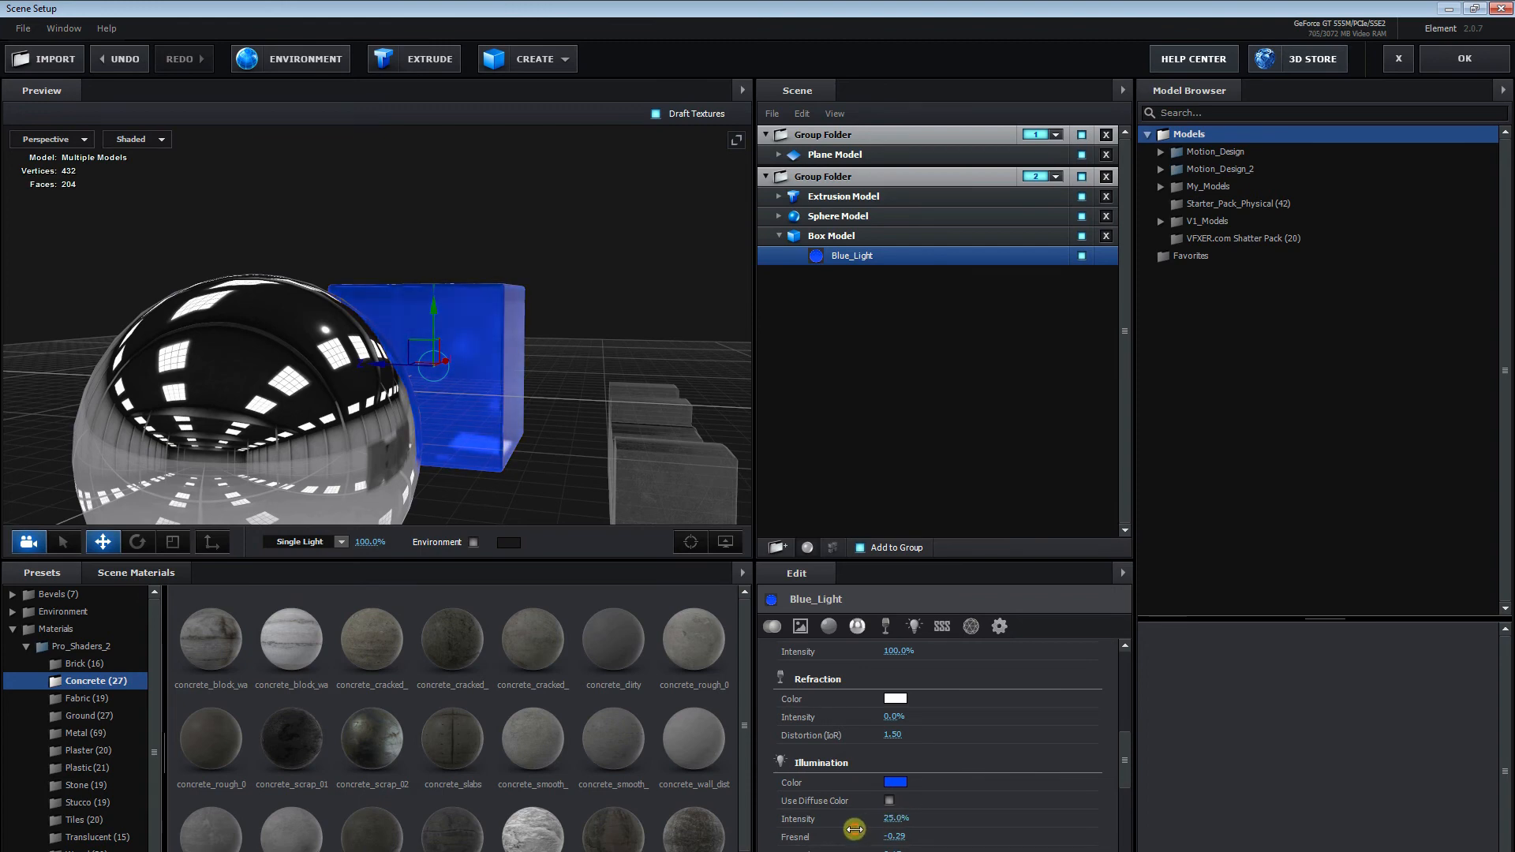
left_click_drag(479, 481, 489, 390)
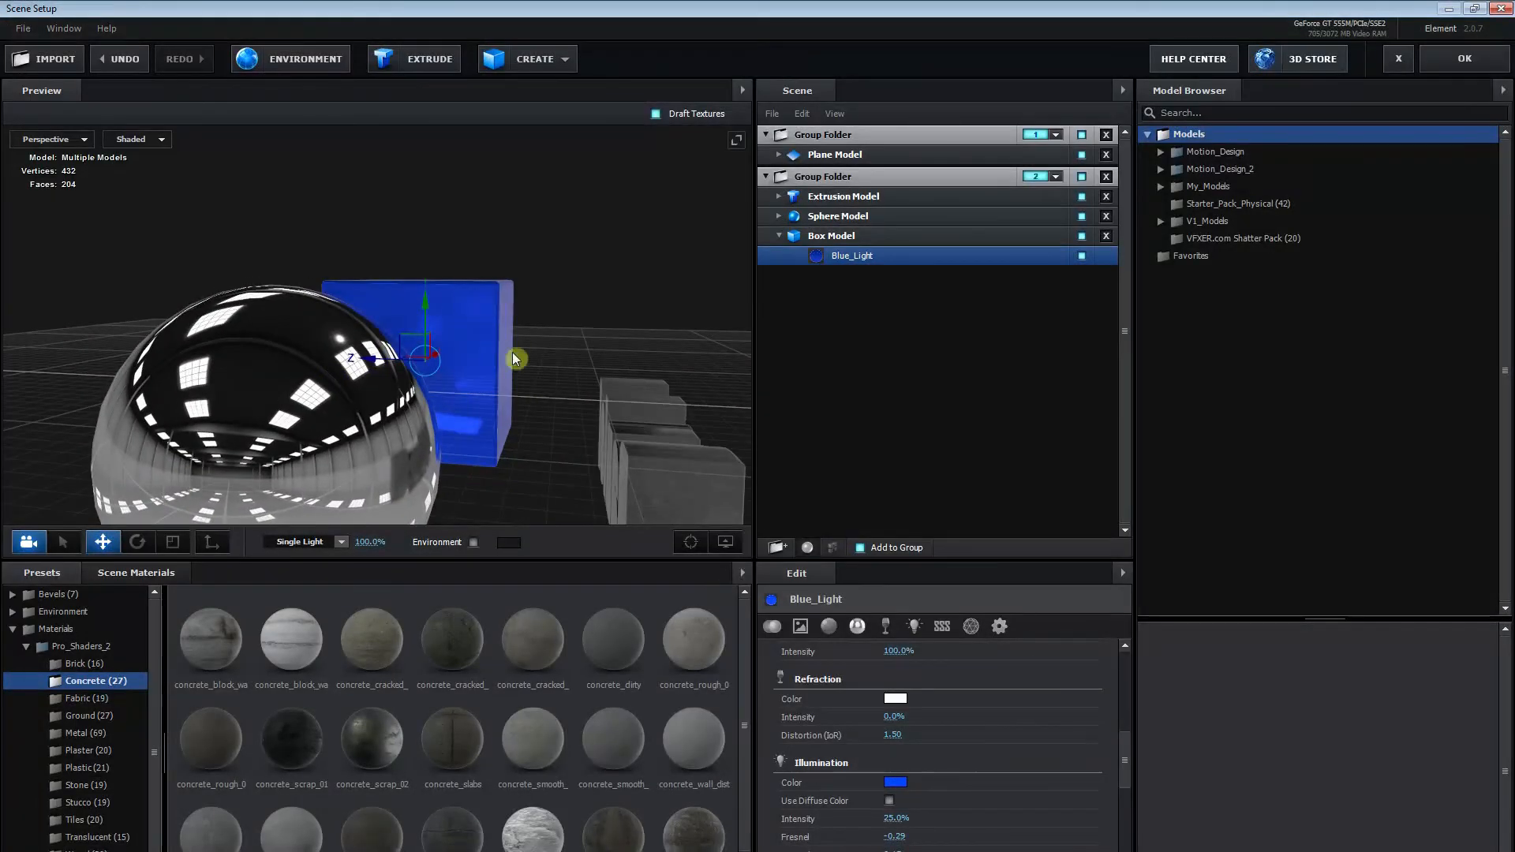
left_click_drag(501, 473, 488, 444)
Lower the Blue_Light material's glossiness to 78% and its reflectivity intensity to 26%.
scroll(989, 715, "up", 5)
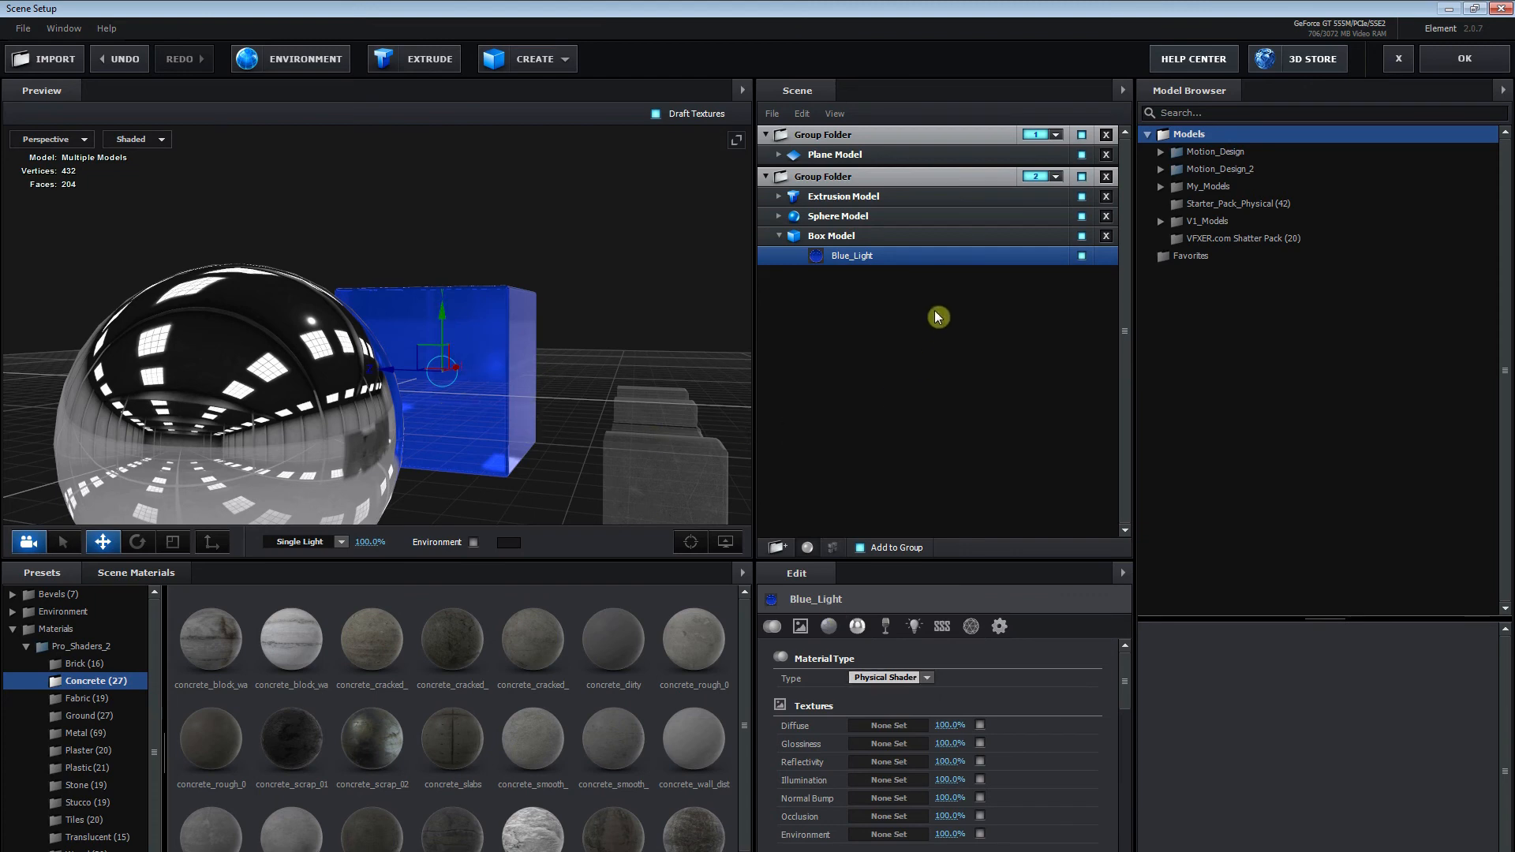
scroll(1016, 631, "down", 3)
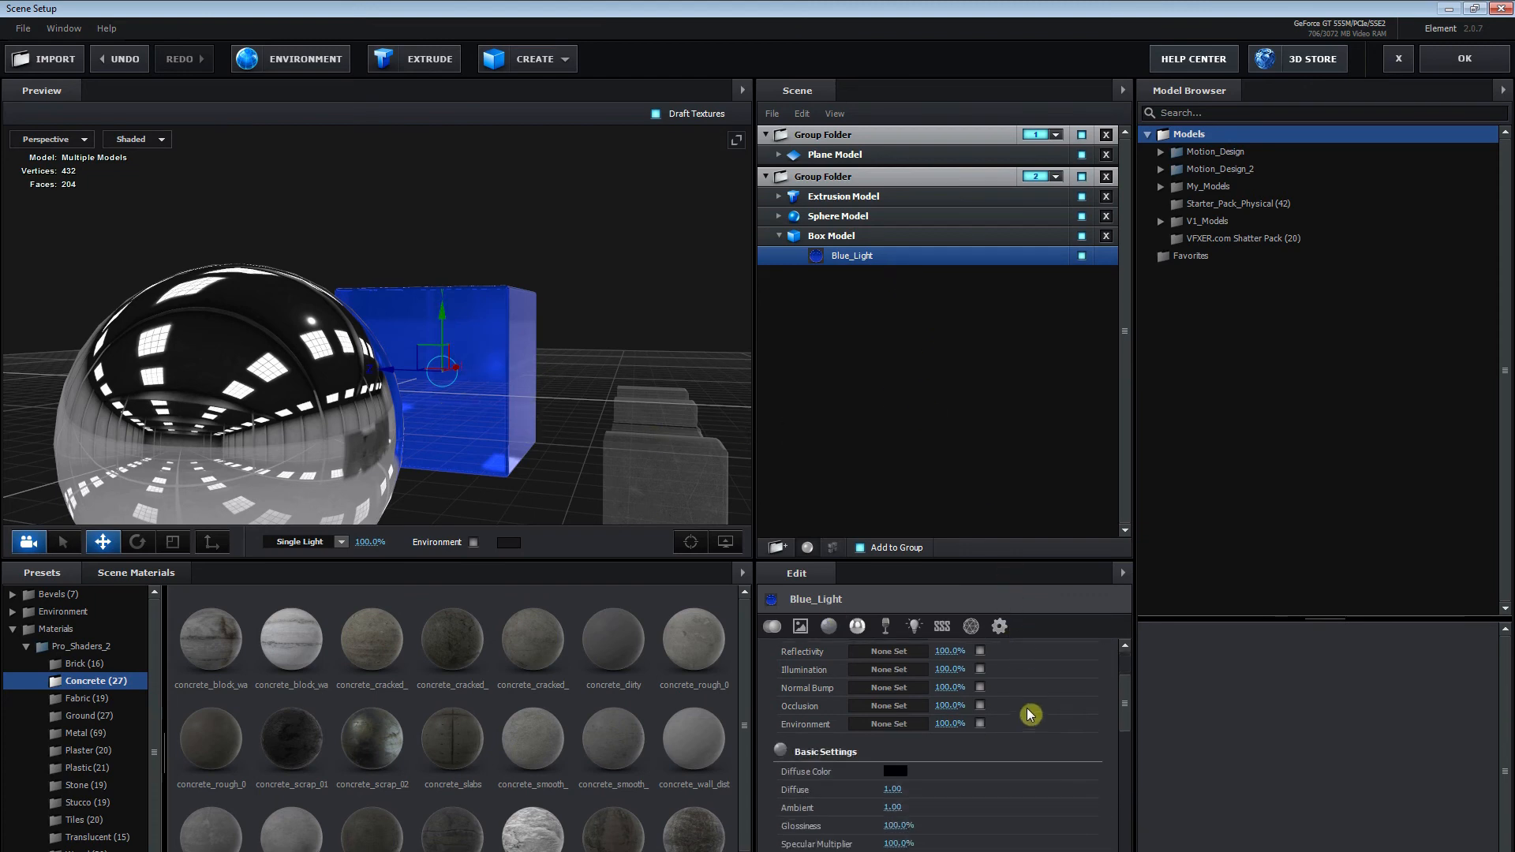
left_click_drag(898, 827, 883, 825)
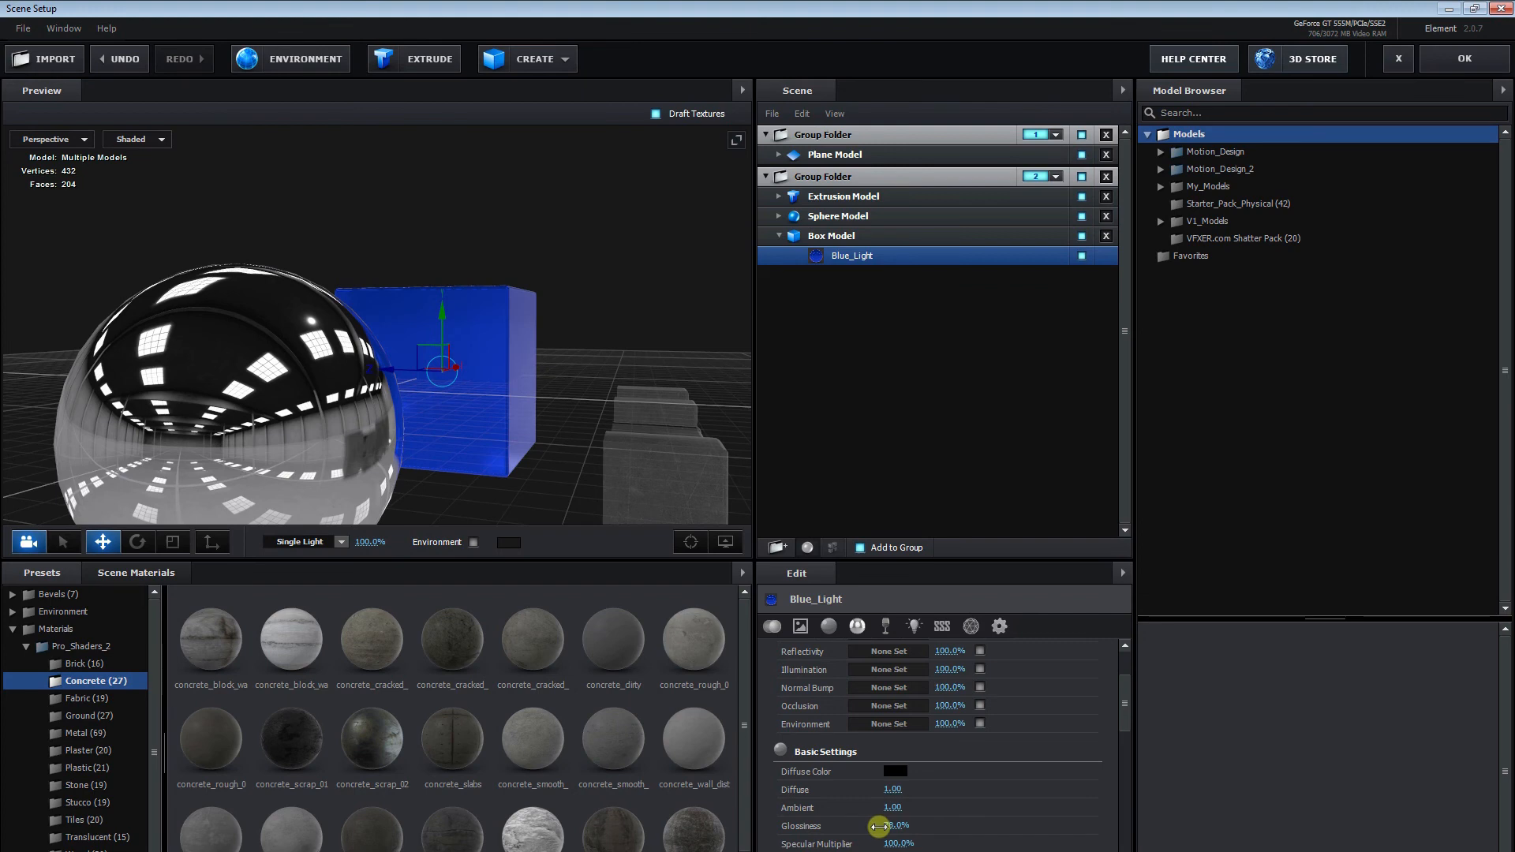
scroll(1000, 769, "down", 3)
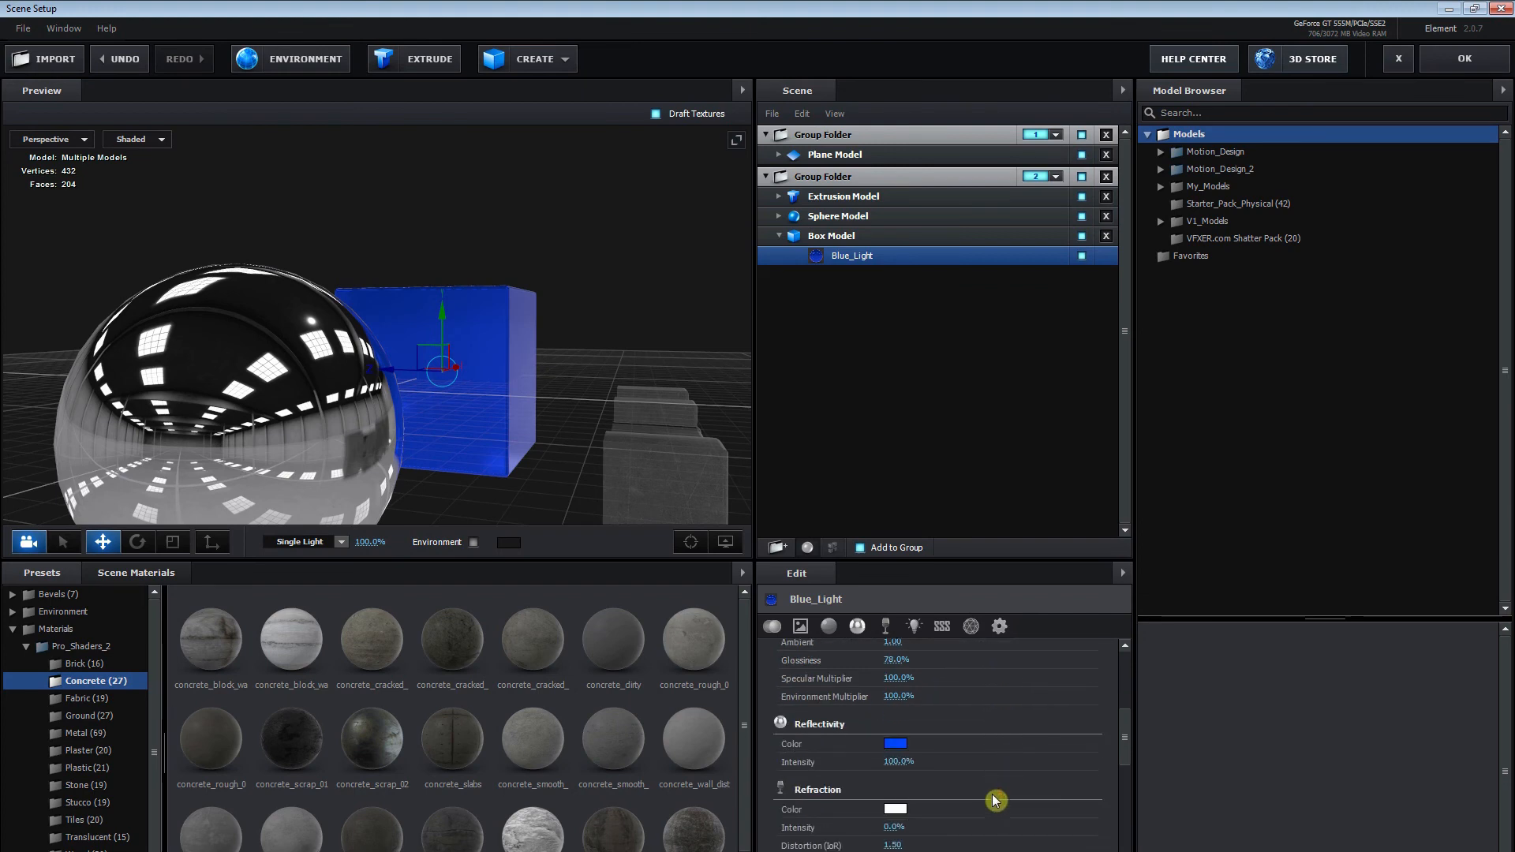
left_click_drag(895, 761, 838, 763)
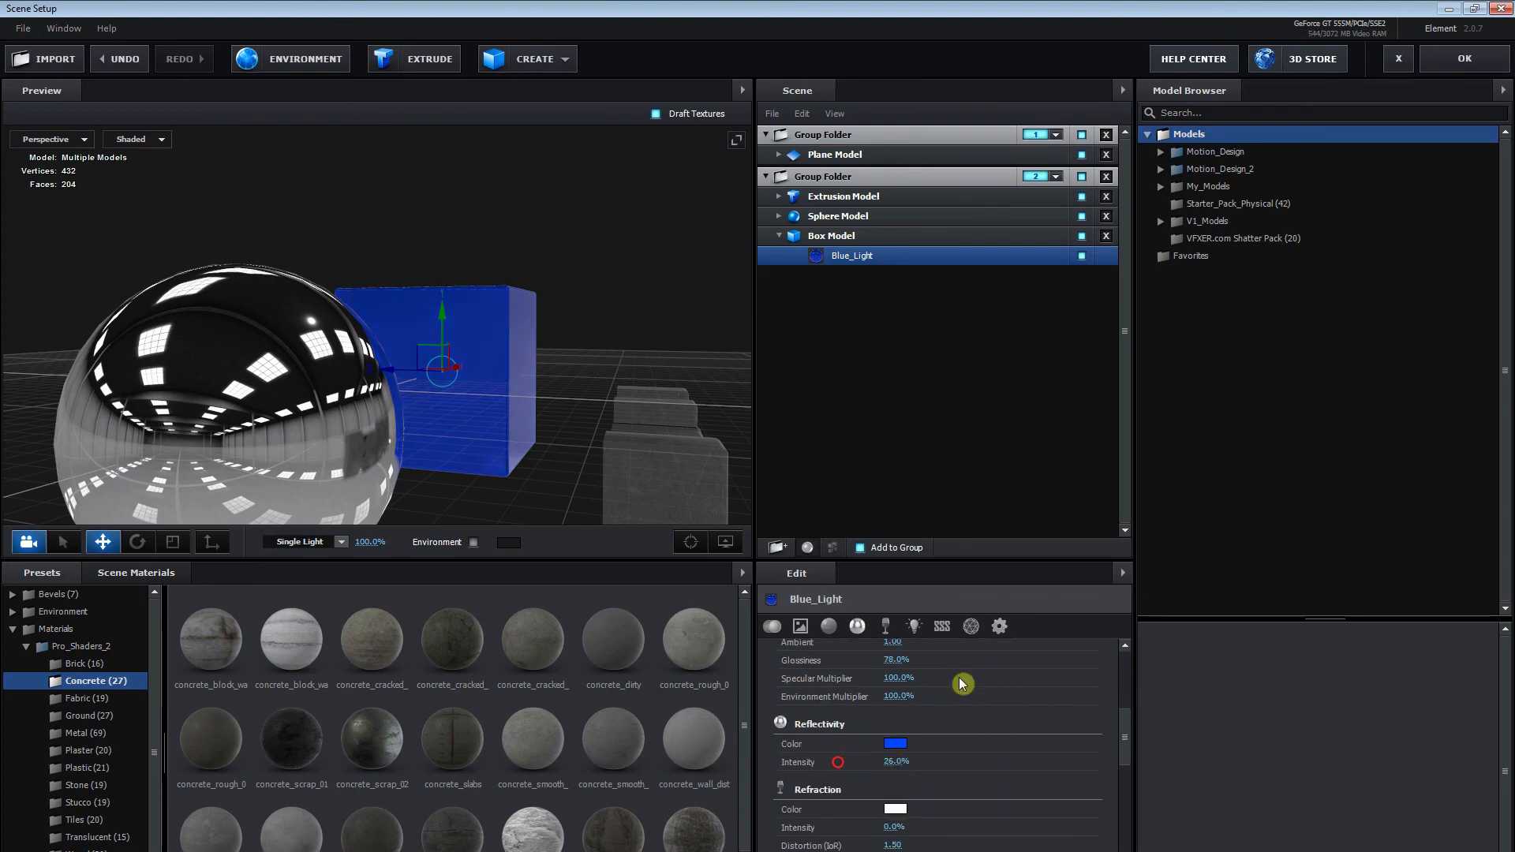
left_click_drag(586, 465, 491, 450)
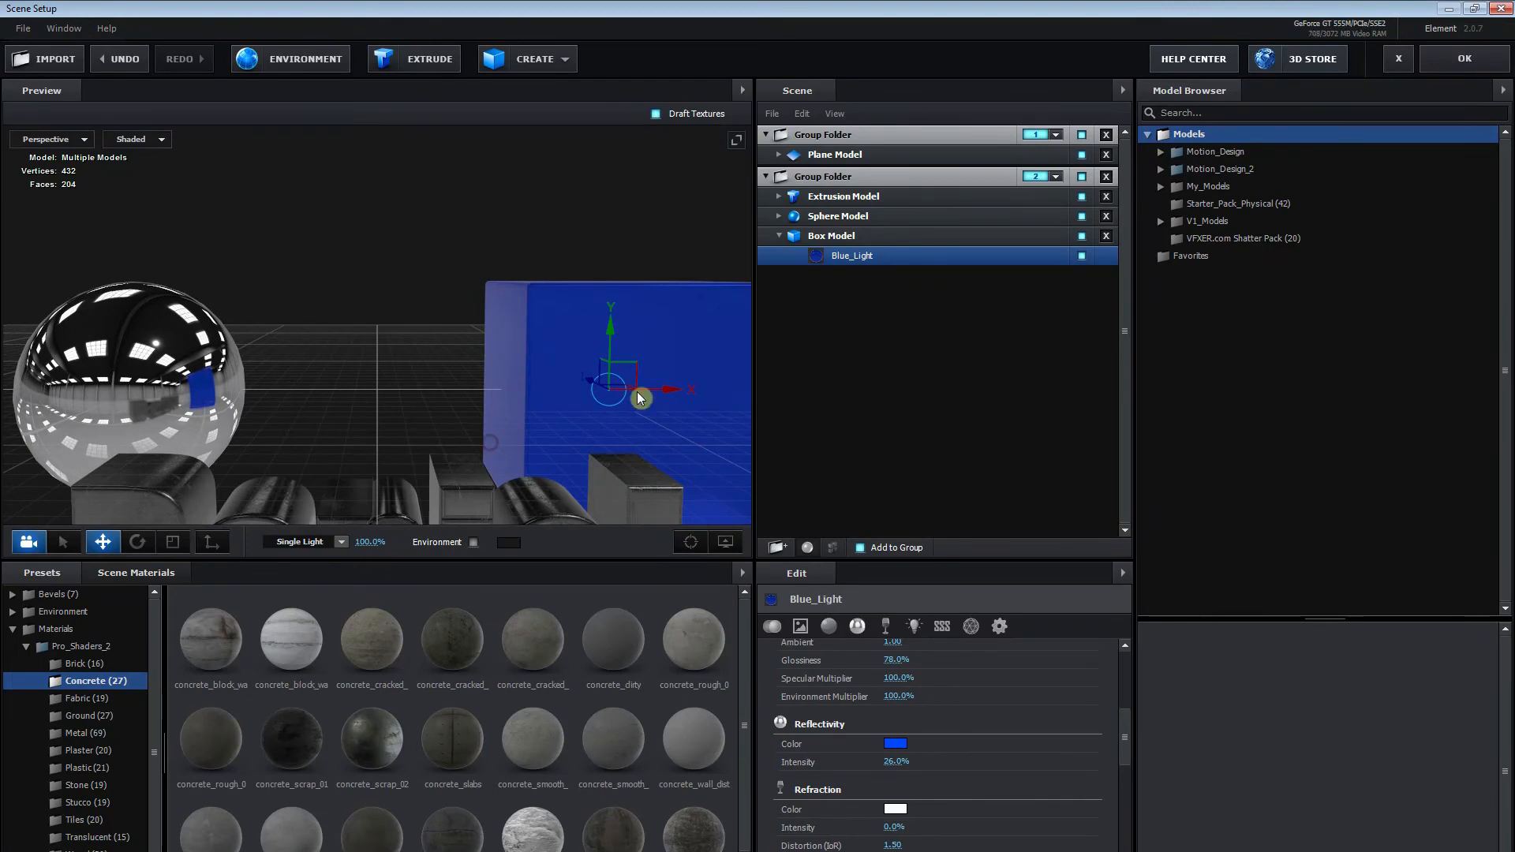
Darken the diffuse color of the Plane Model's concrete_slabs material to the grey 474747.
left_click(913, 157)
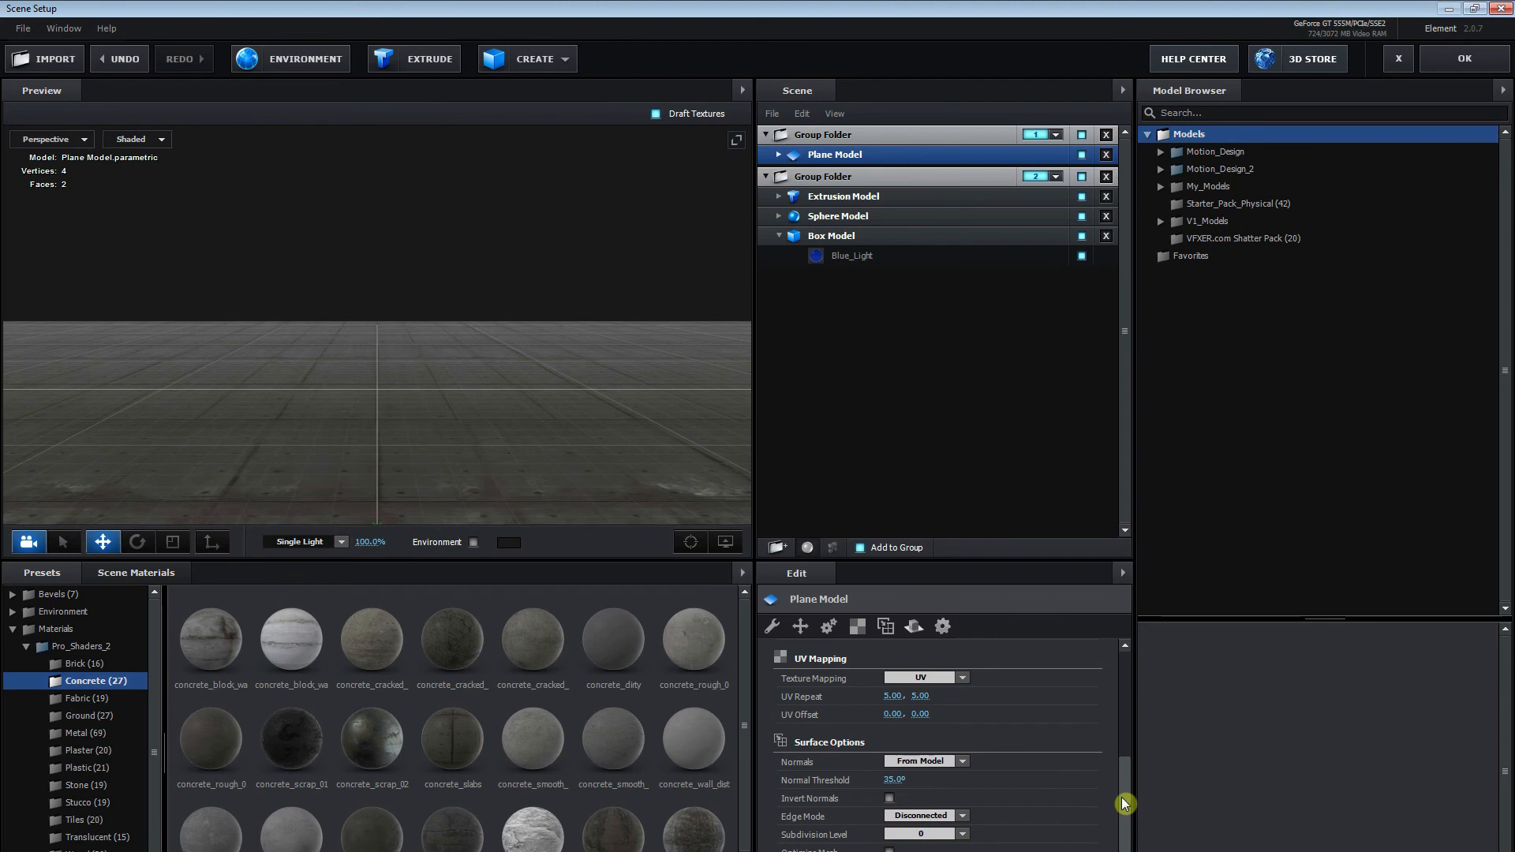
left_click(793, 164)
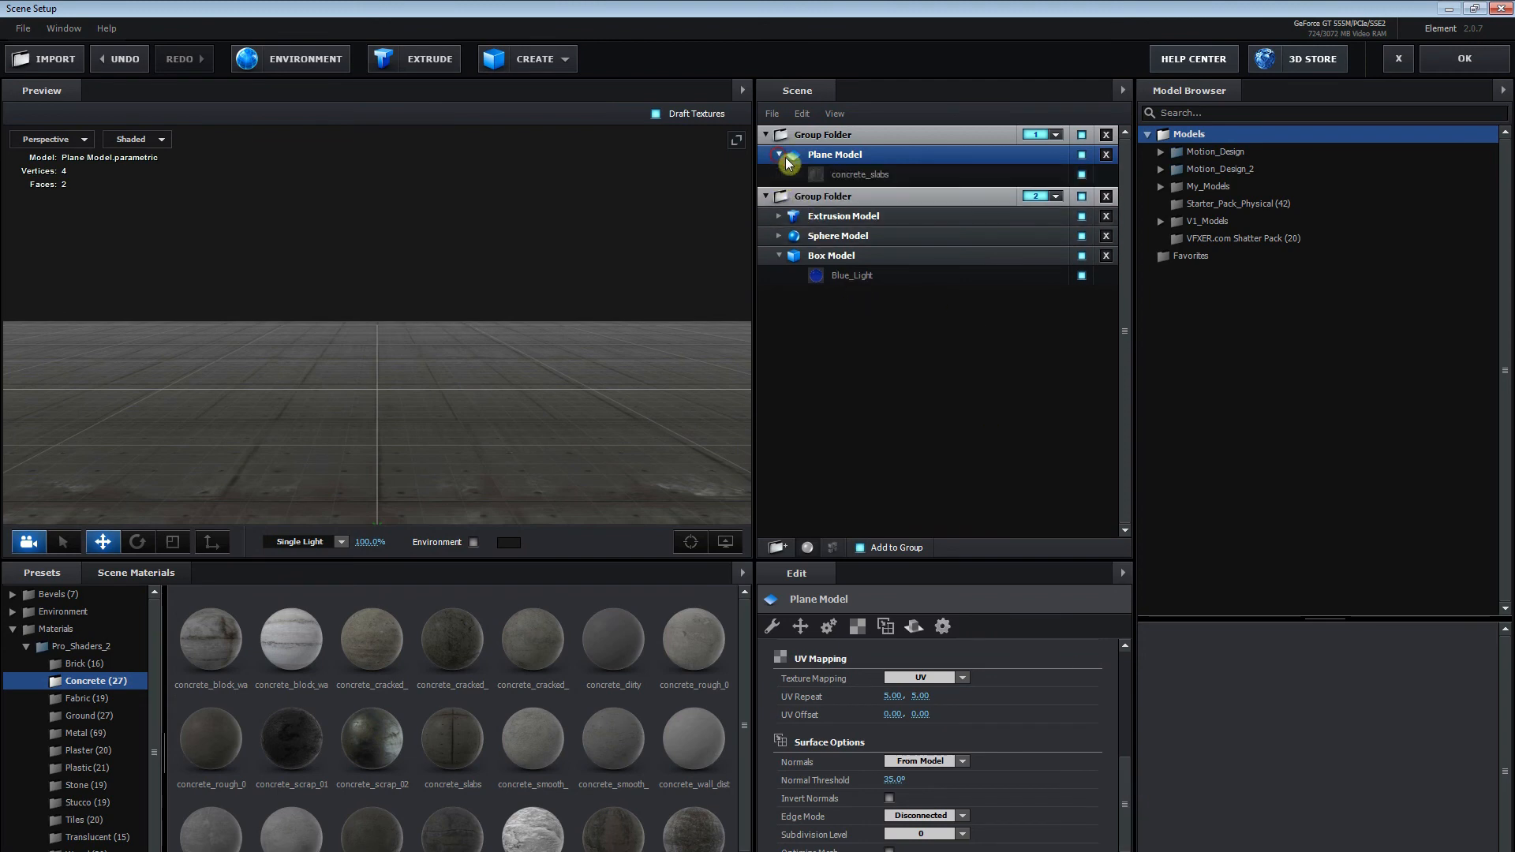
left_click(868, 173)
left_click_drag(1133, 733, 1133, 744)
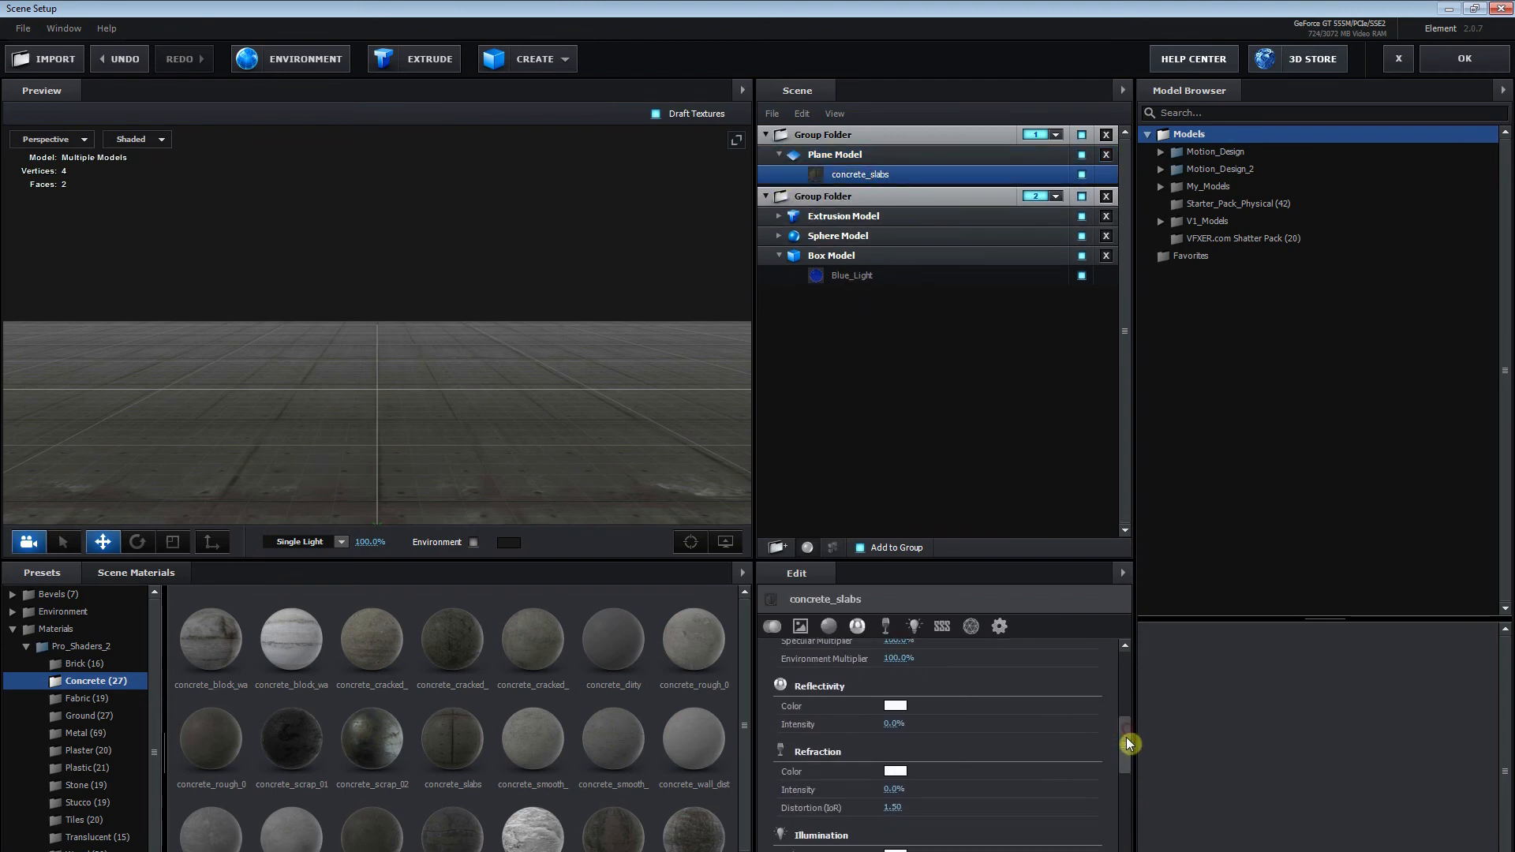
scroll(967, 718, "up", 5)
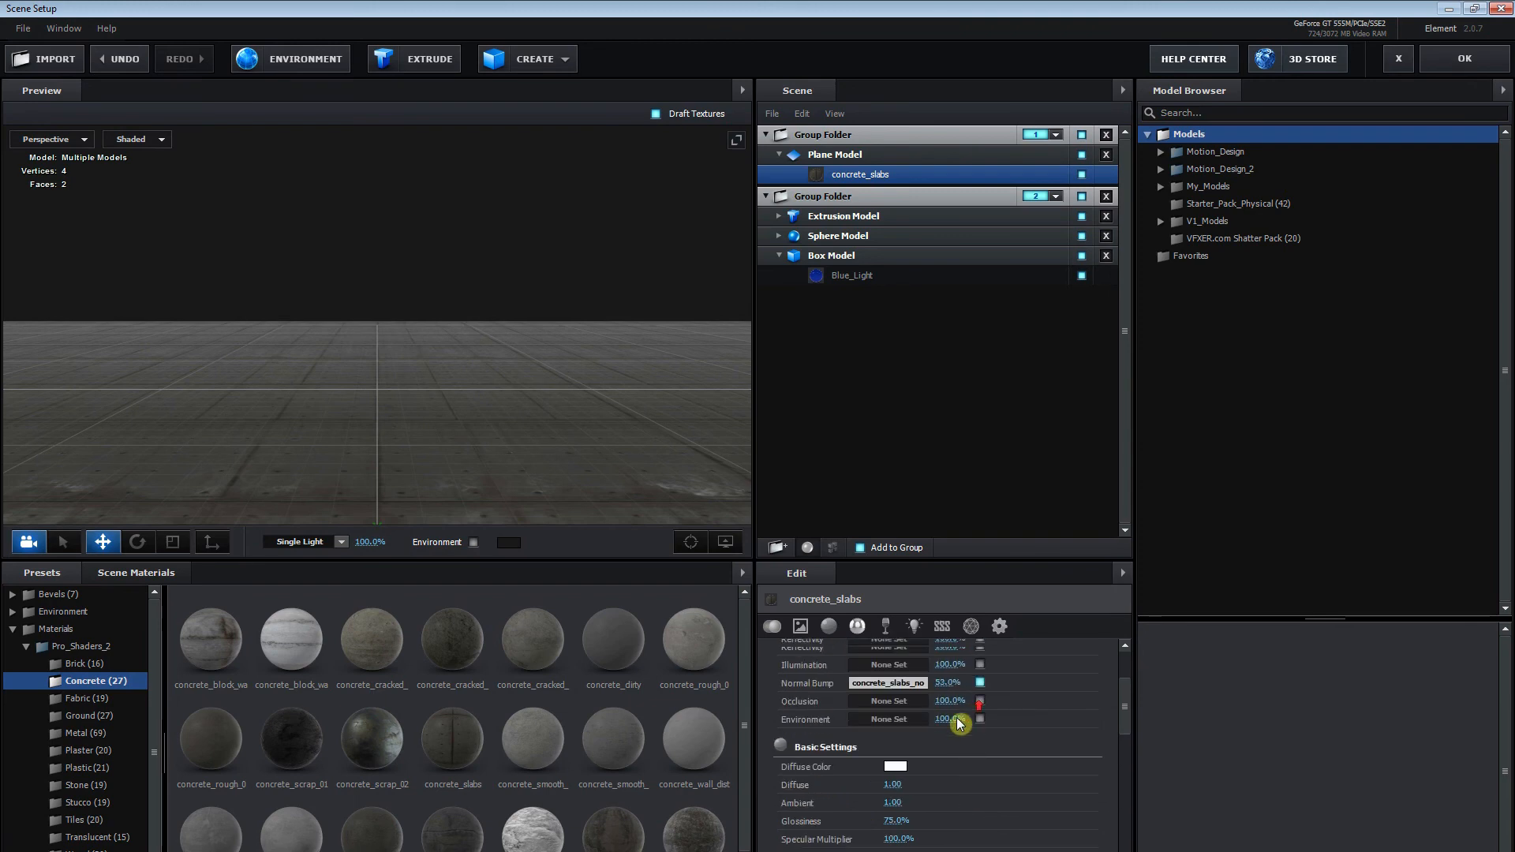
left_click(895, 735)
left_click_drag(796, 679, 717, 794)
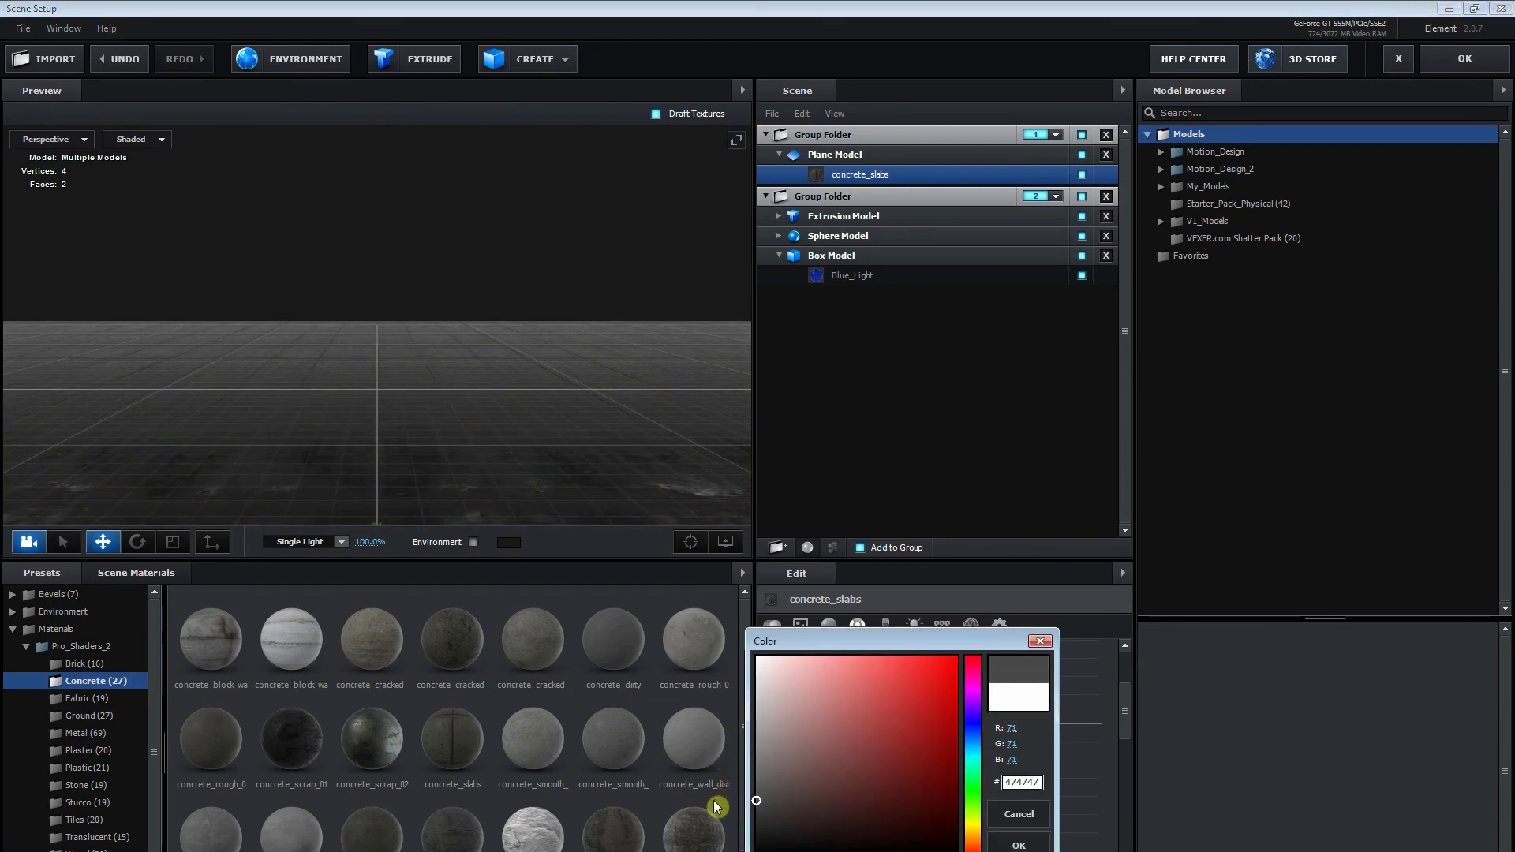
left_click(1019, 845)
Set the concrete_slabs material's reflectivity color to the grey 959595 and its reflectivity intensity to 17%.
scroll(962, 819, "down", 3)
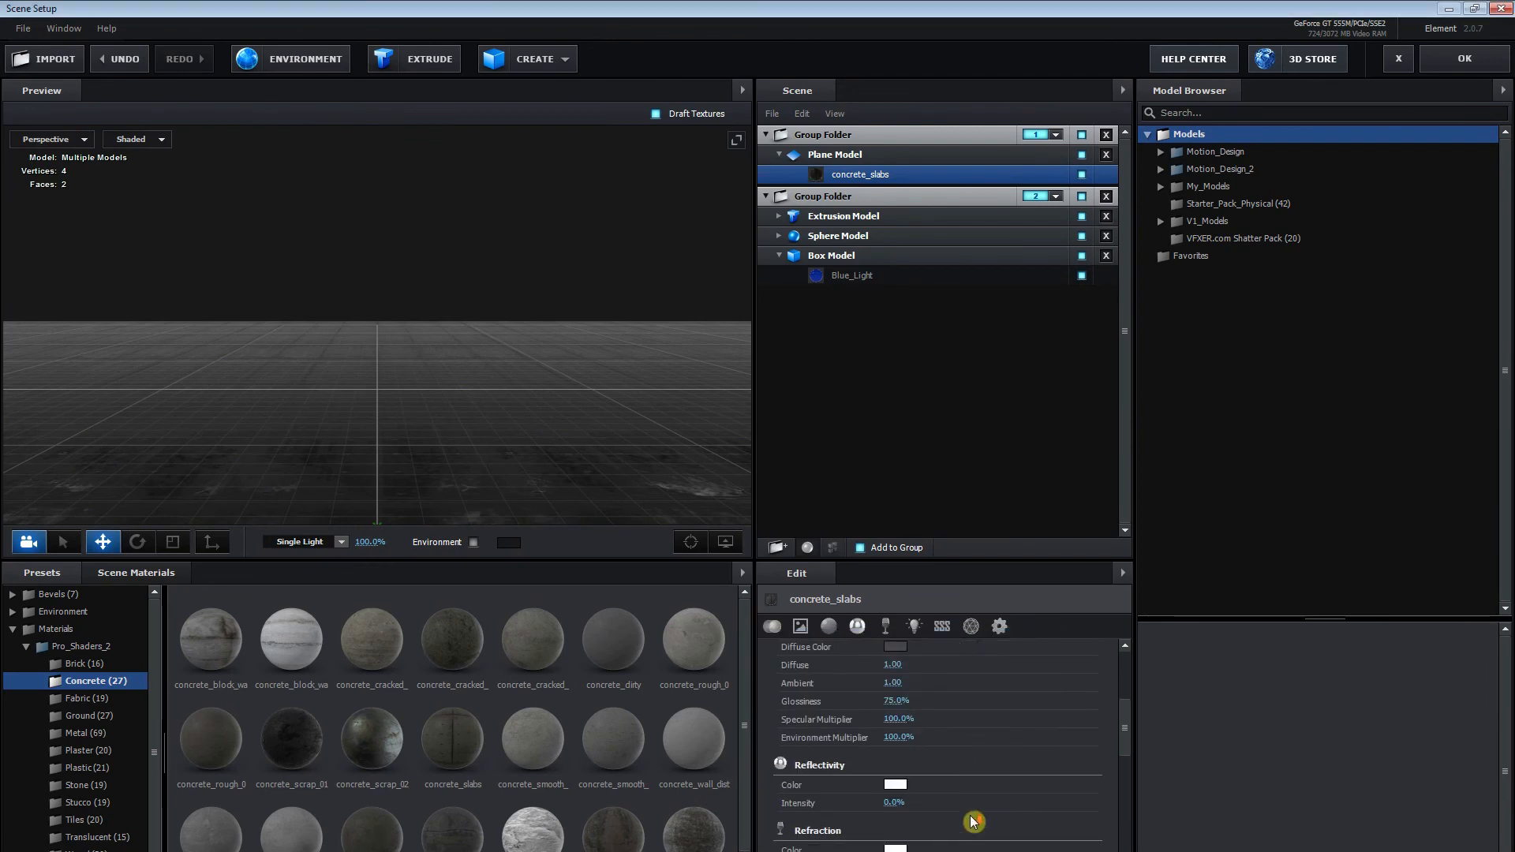
left_click(896, 762)
left_click_drag(789, 710, 756, 770)
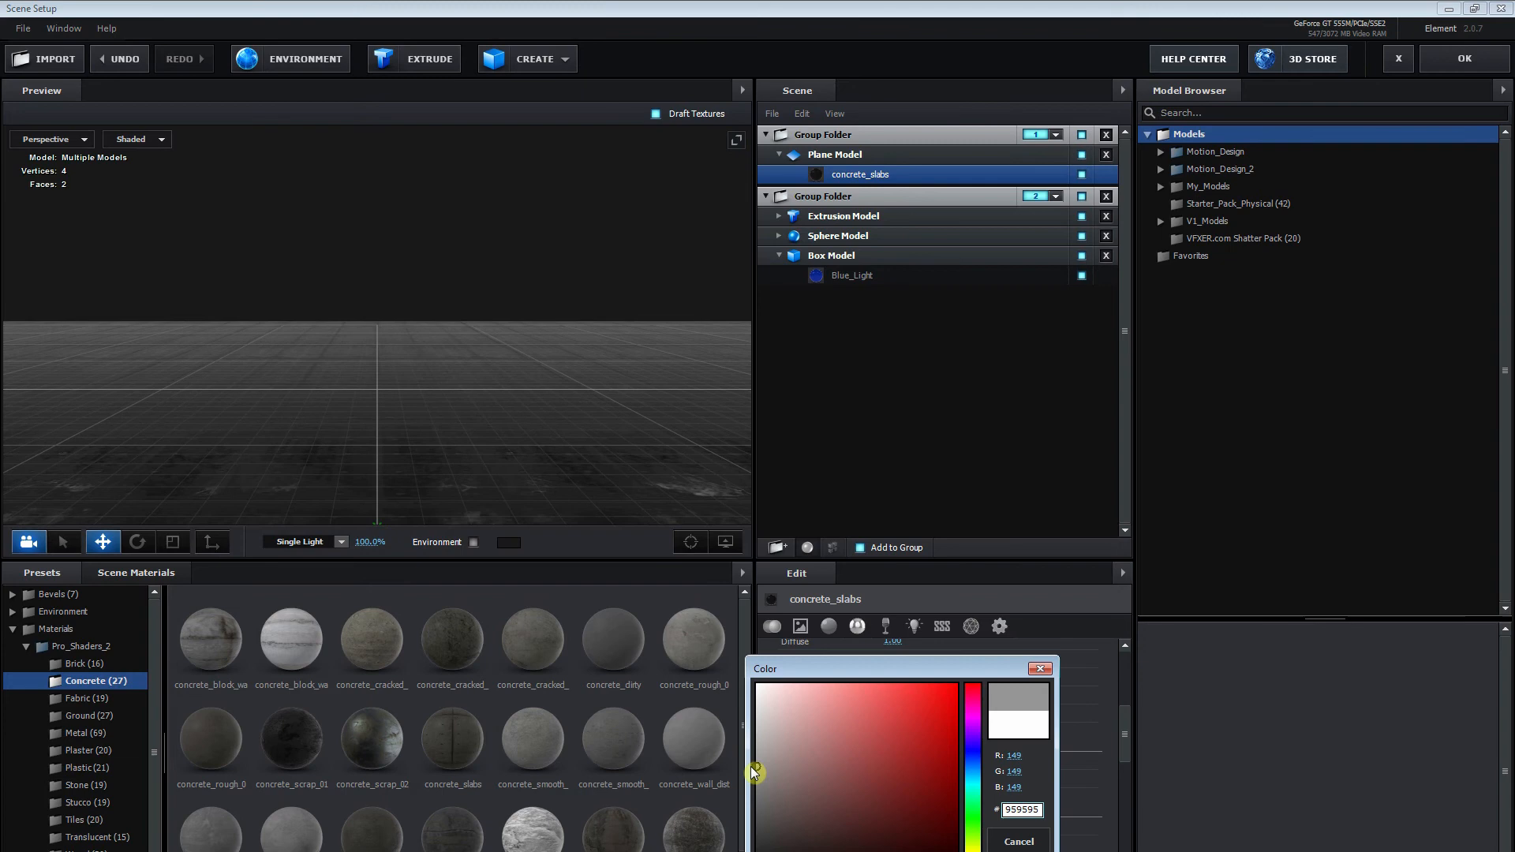
left_click(1018, 851)
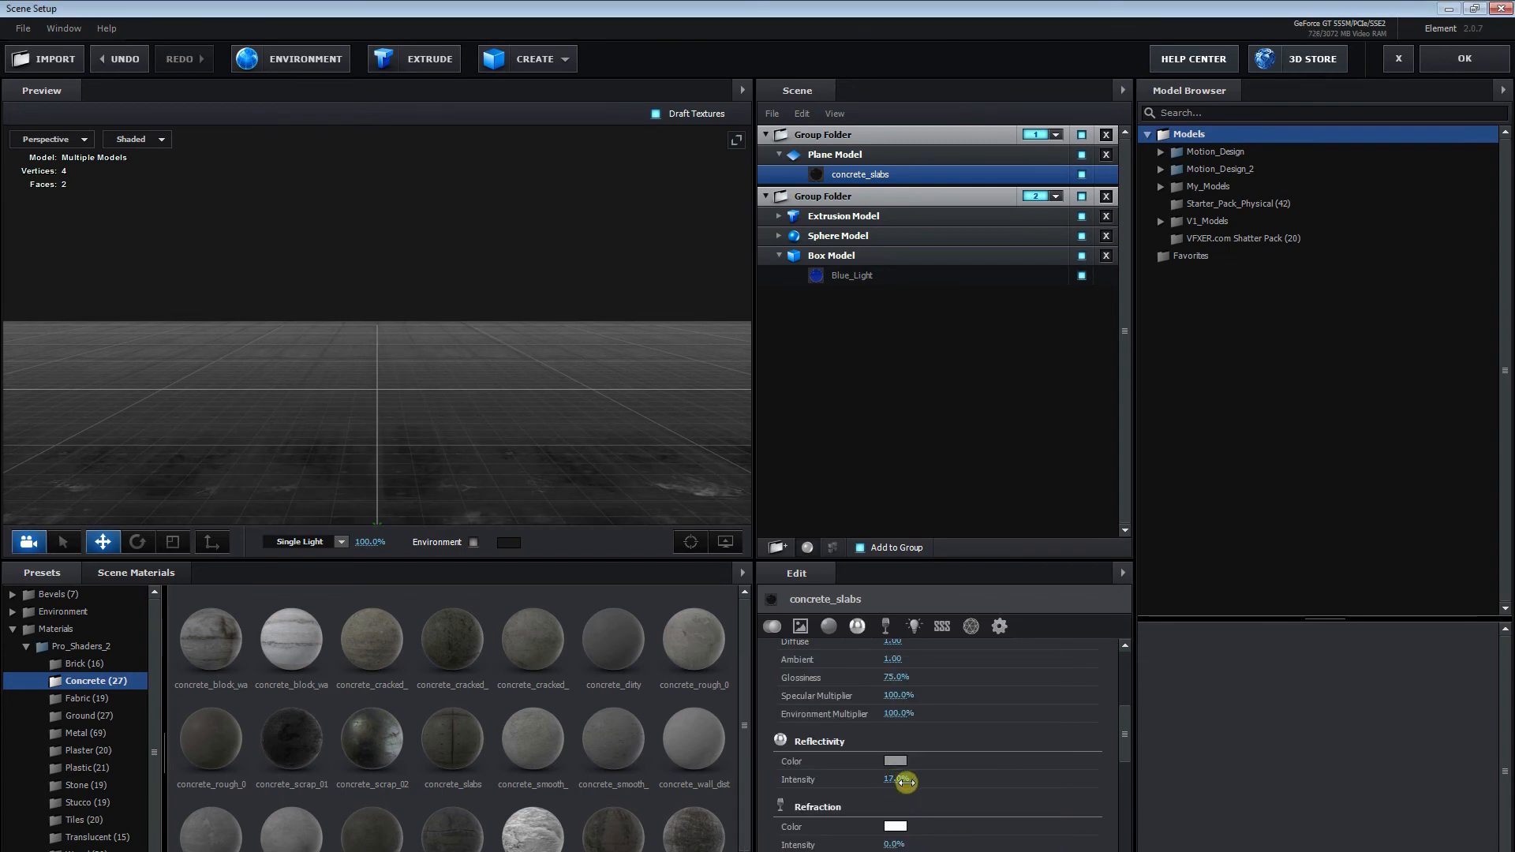
left_click(895, 152)
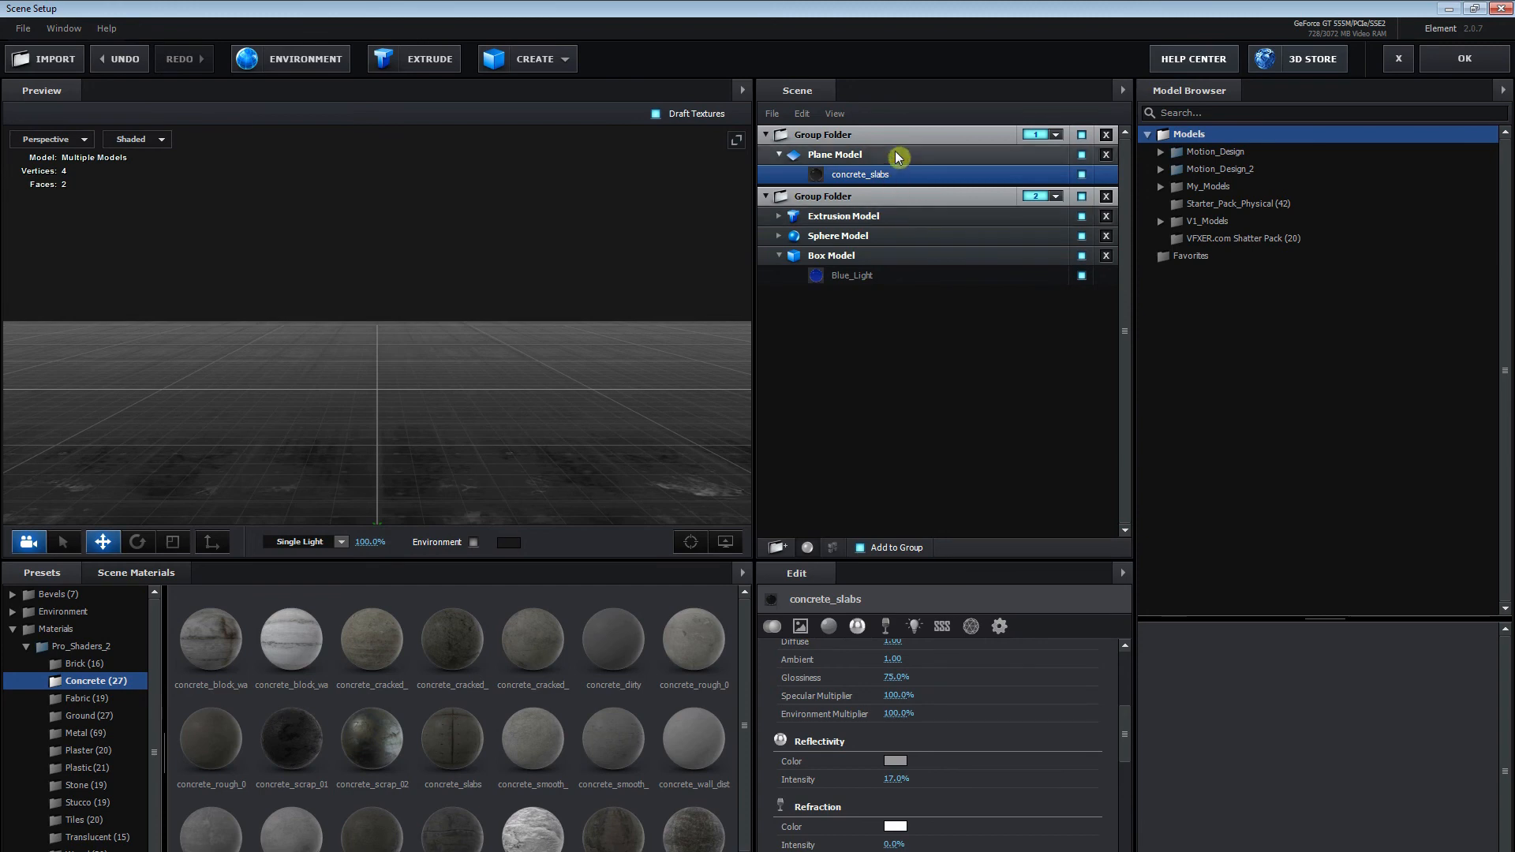
Set the Plane Model's reflect mode to Mirror Surface and apply the scene setup to the composition.
left_click(916, 628)
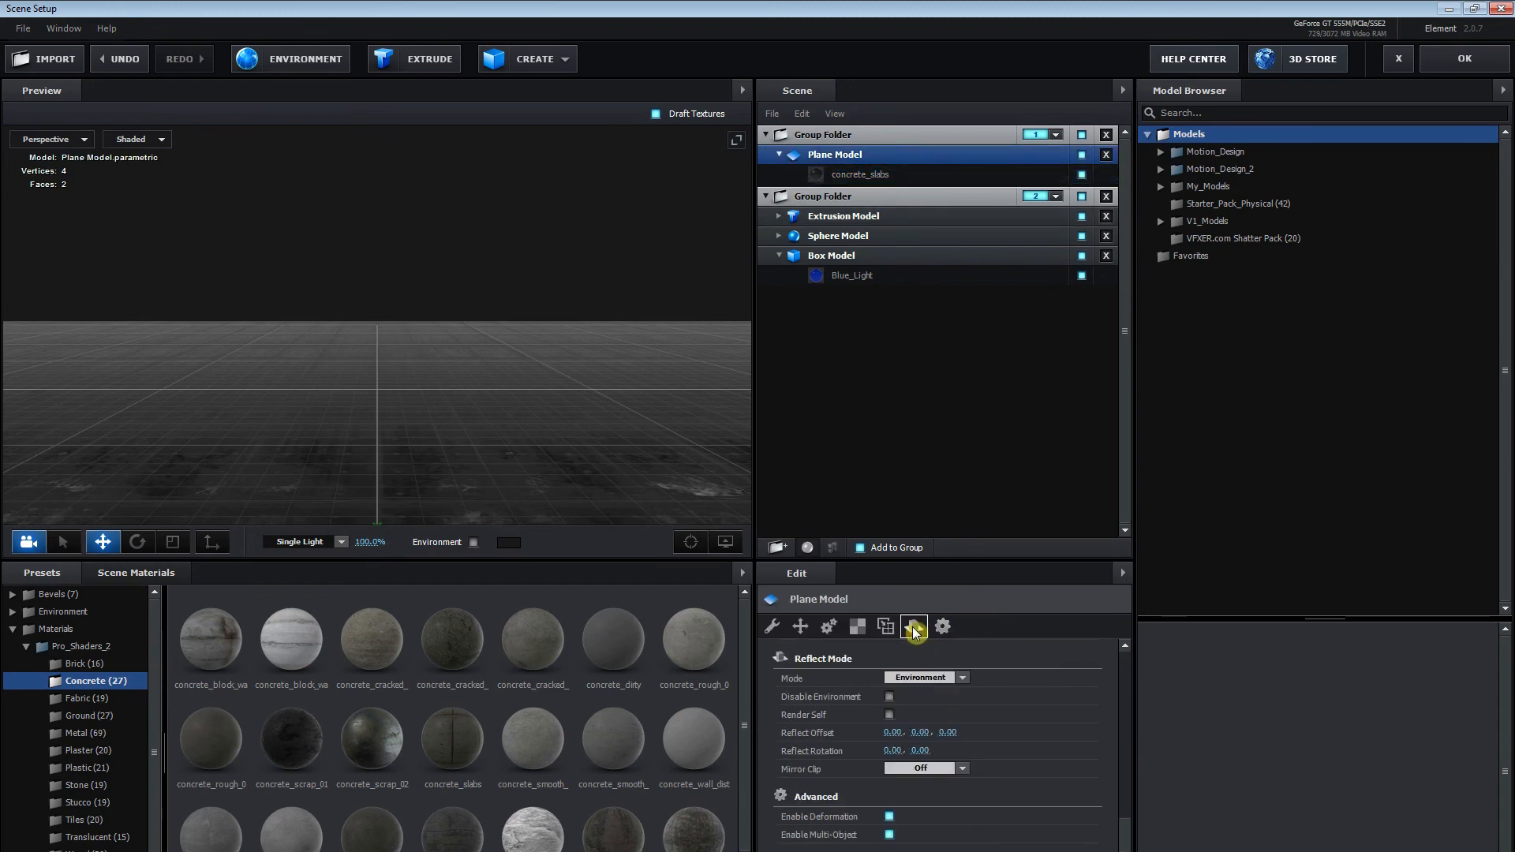
left_click(962, 680)
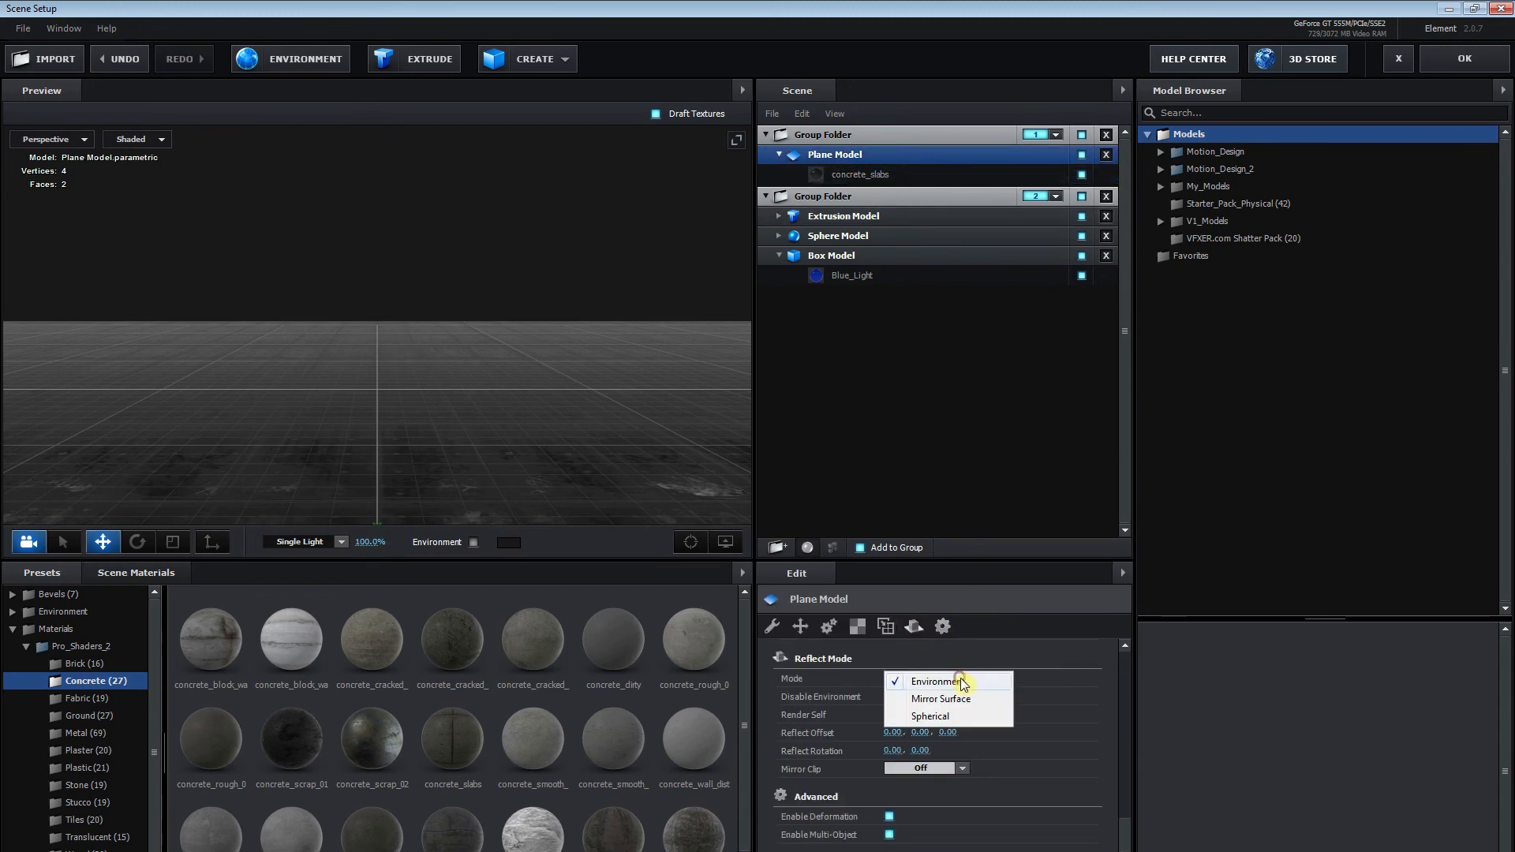
left_click(961, 700)
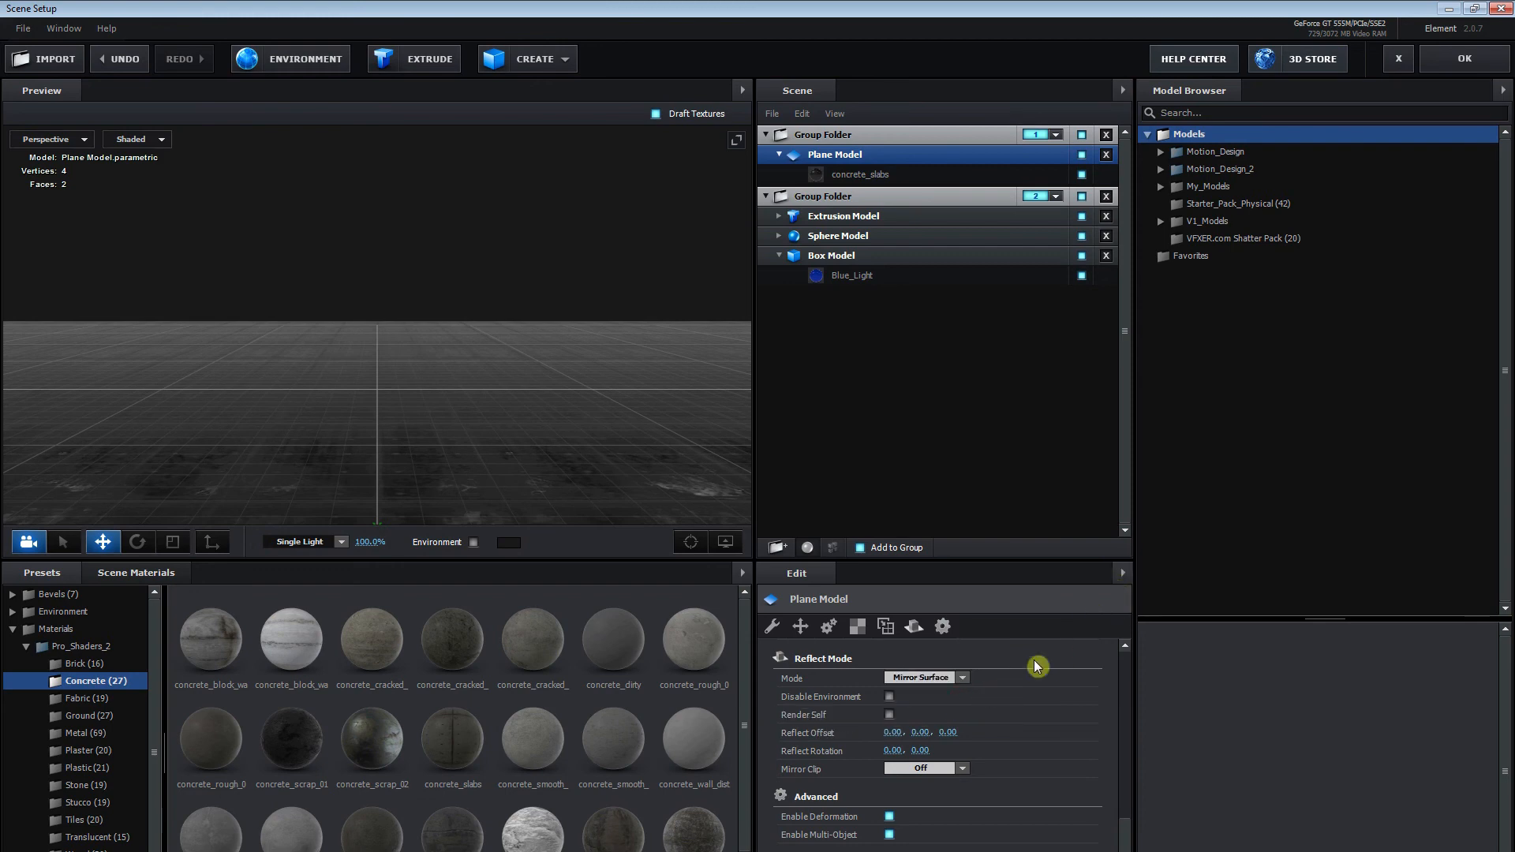
scroll(631, 462, "down", 6)
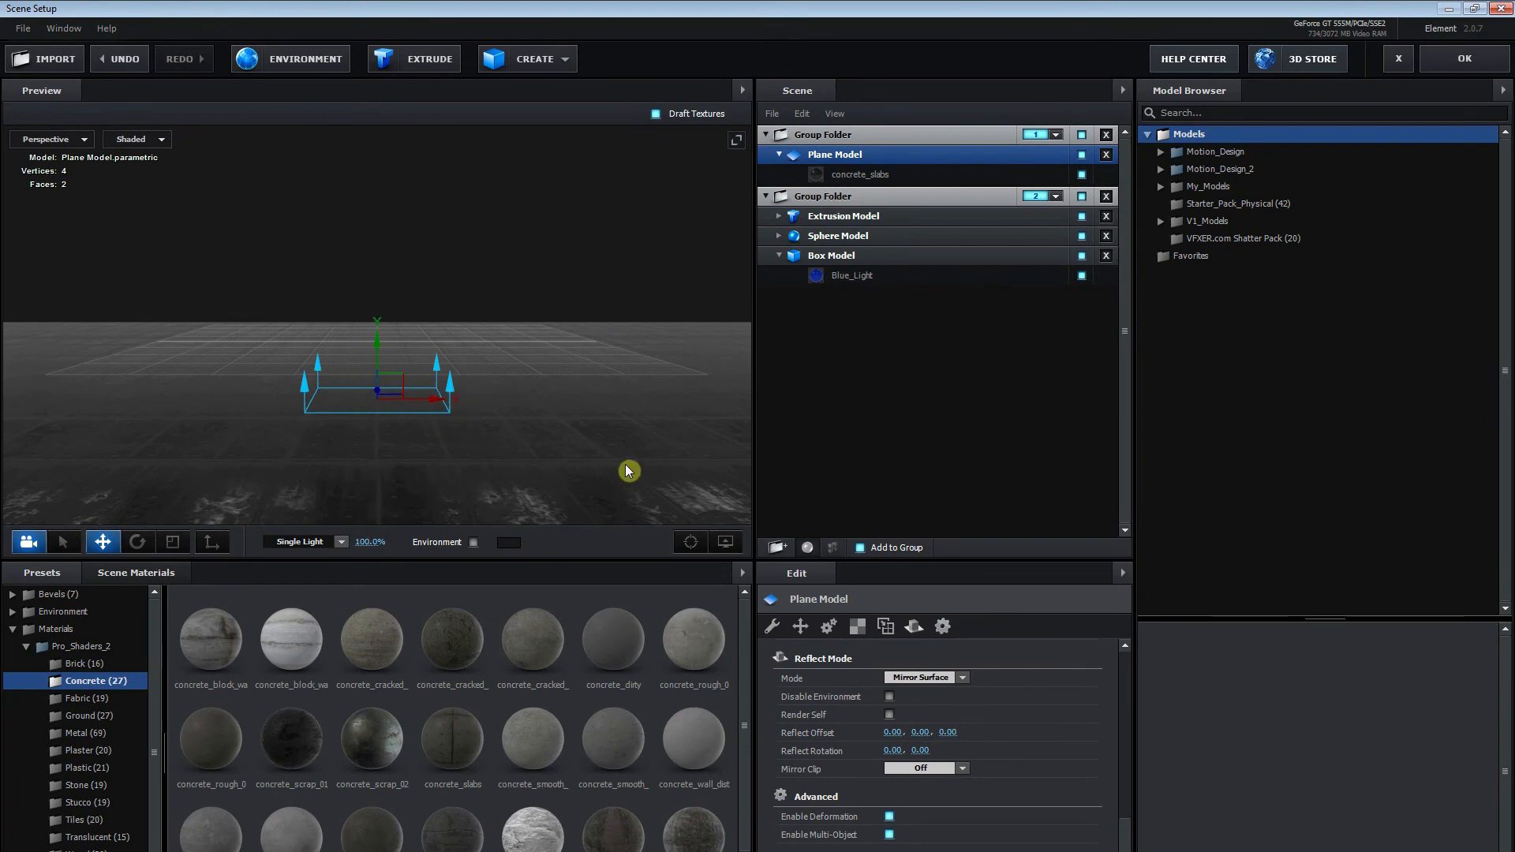
mouse_move(579, 472)
left_mouse_down()
mouse_move(541, 490)
mouse_move(588, 483)
left_mouse_up()
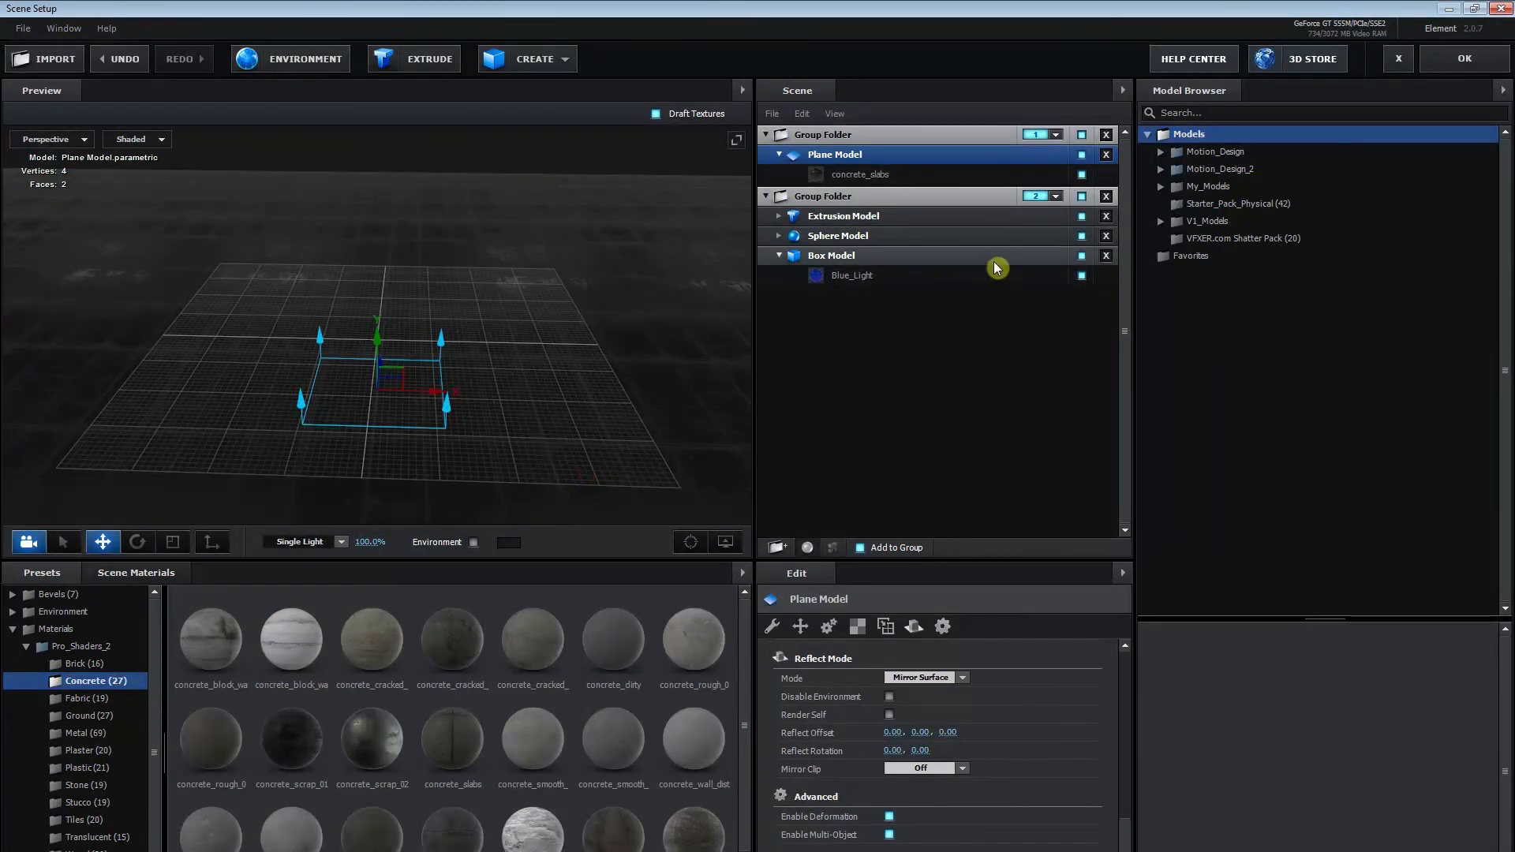
left_click(1467, 59)
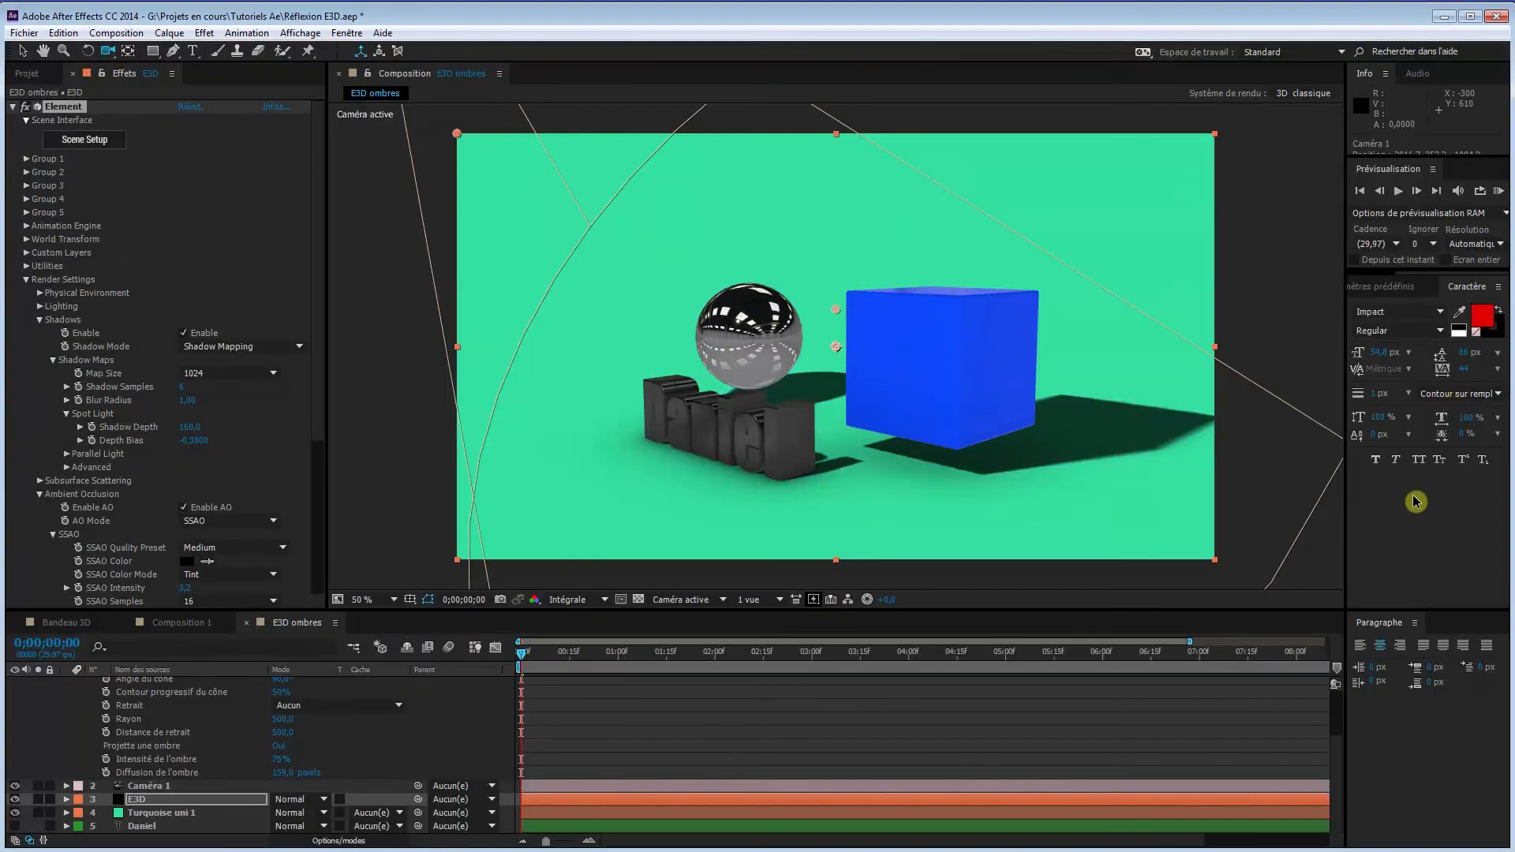
Orbit the camera around the text, sphere and box to examine their reflections on the concrete ground.
left_click_drag(876, 525, 1056, 539)
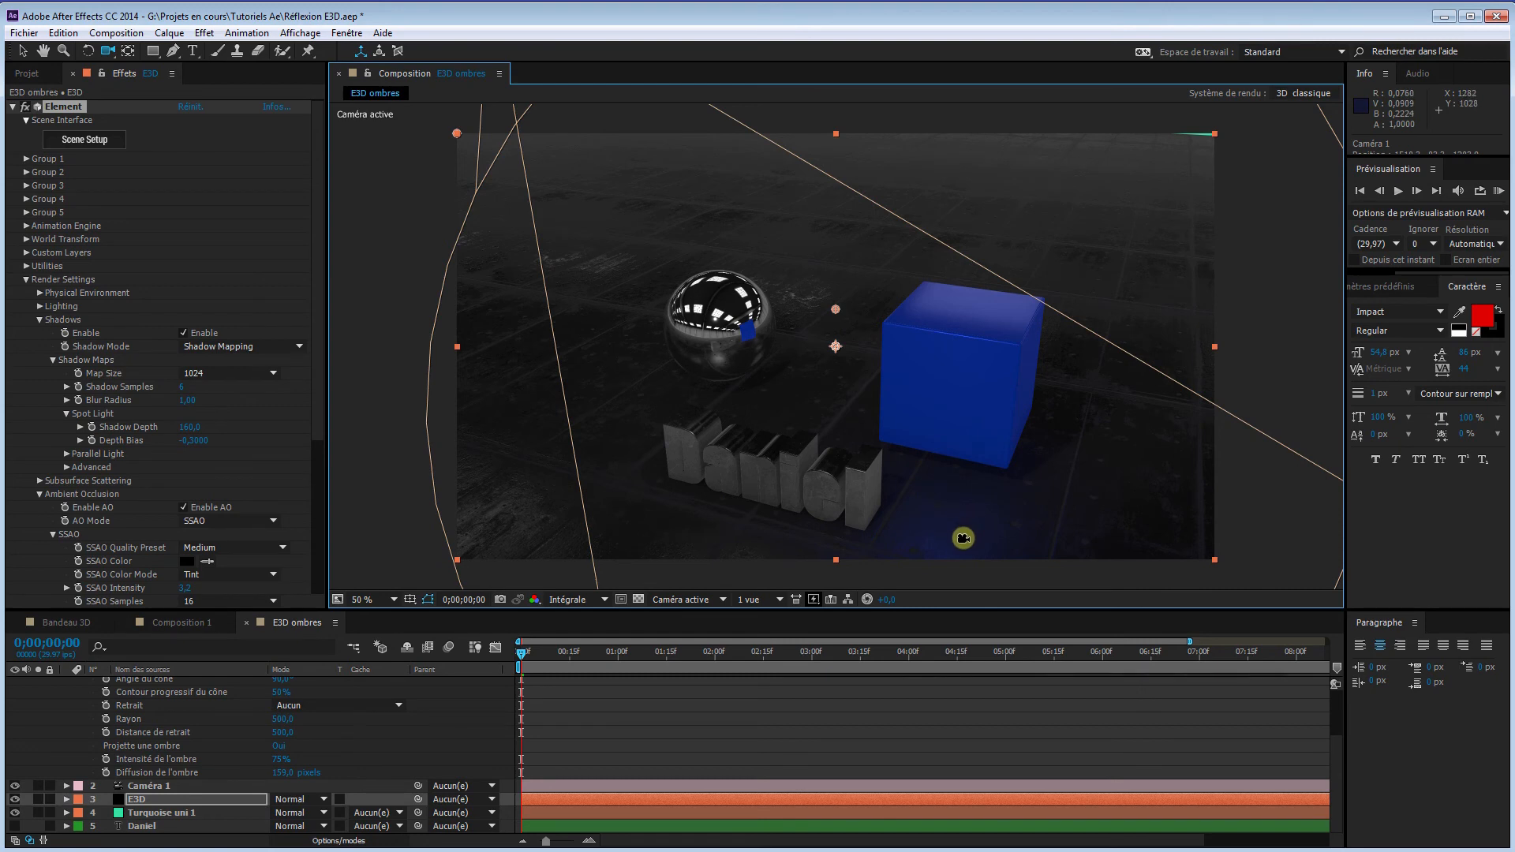
left_click_drag(787, 416, 897, 449)
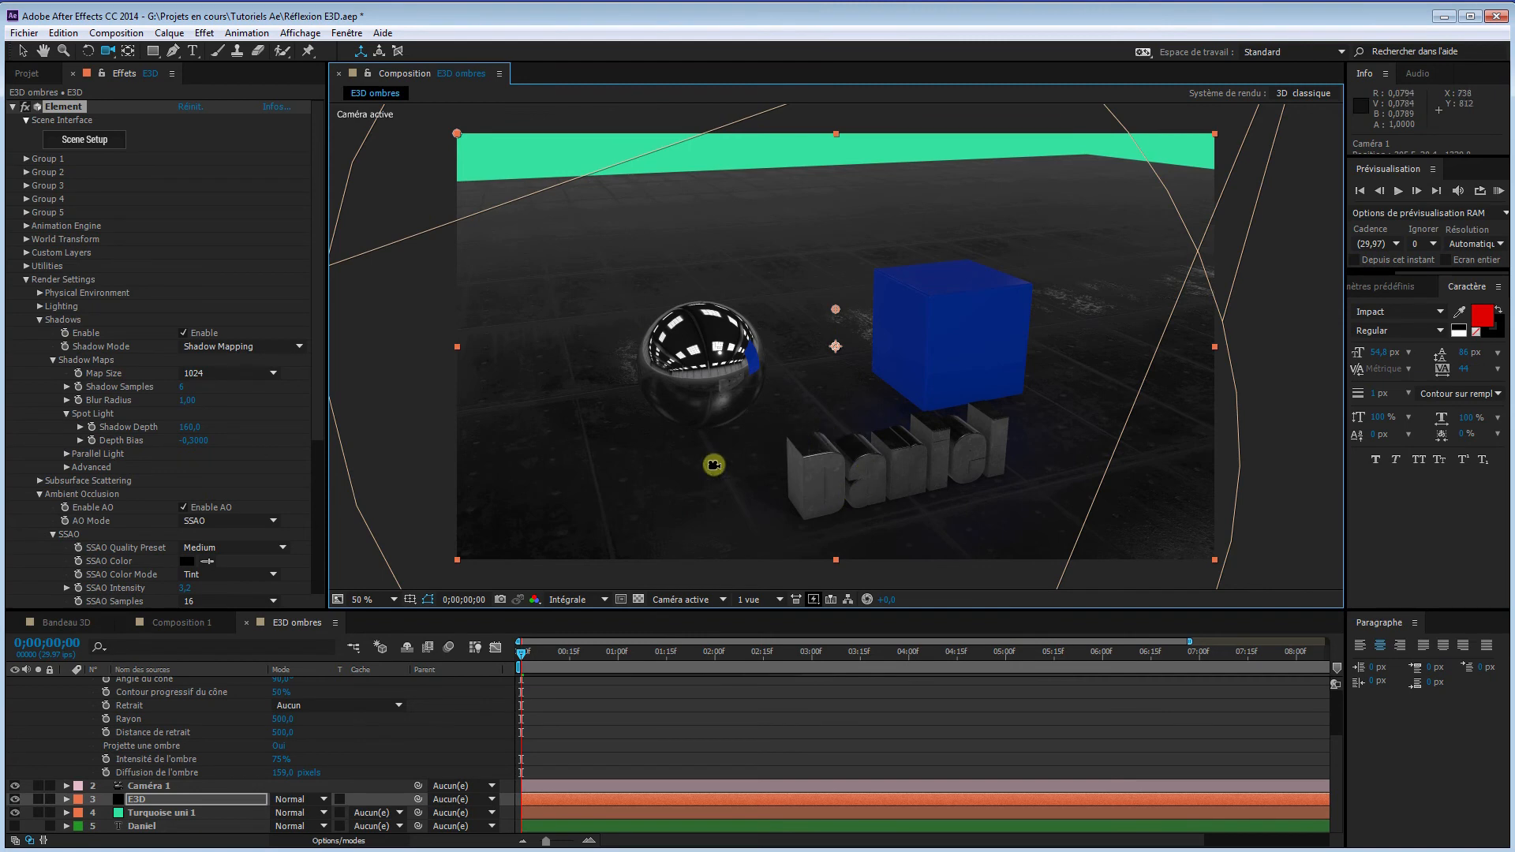
left_click_drag(727, 484, 672, 470)
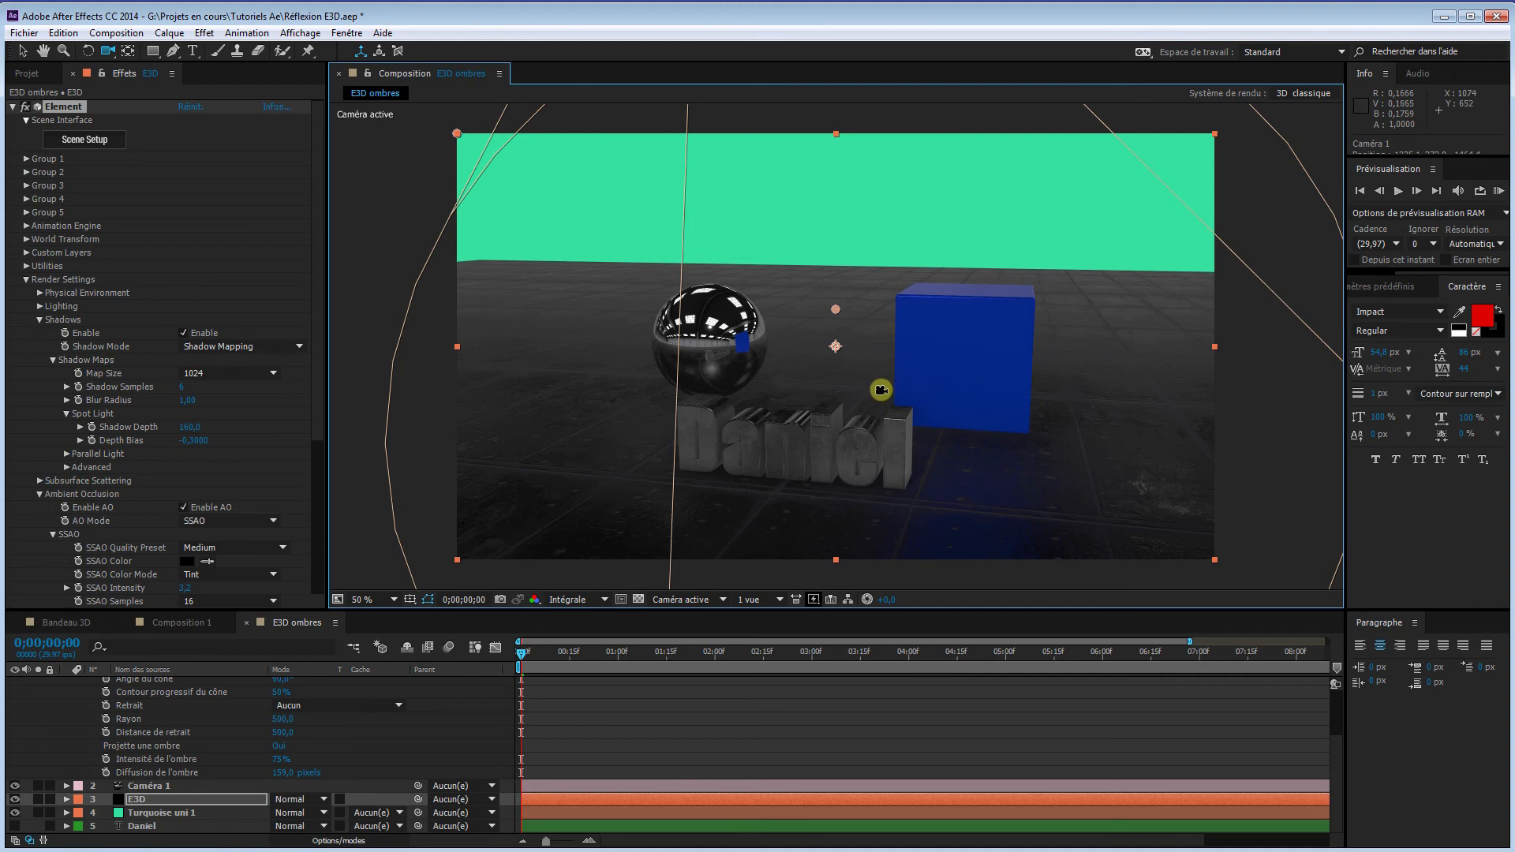
In Composition 1's Element scene, set the floor's concrete_slabs material to 30% reflectivity intensity.
left_click(183, 623)
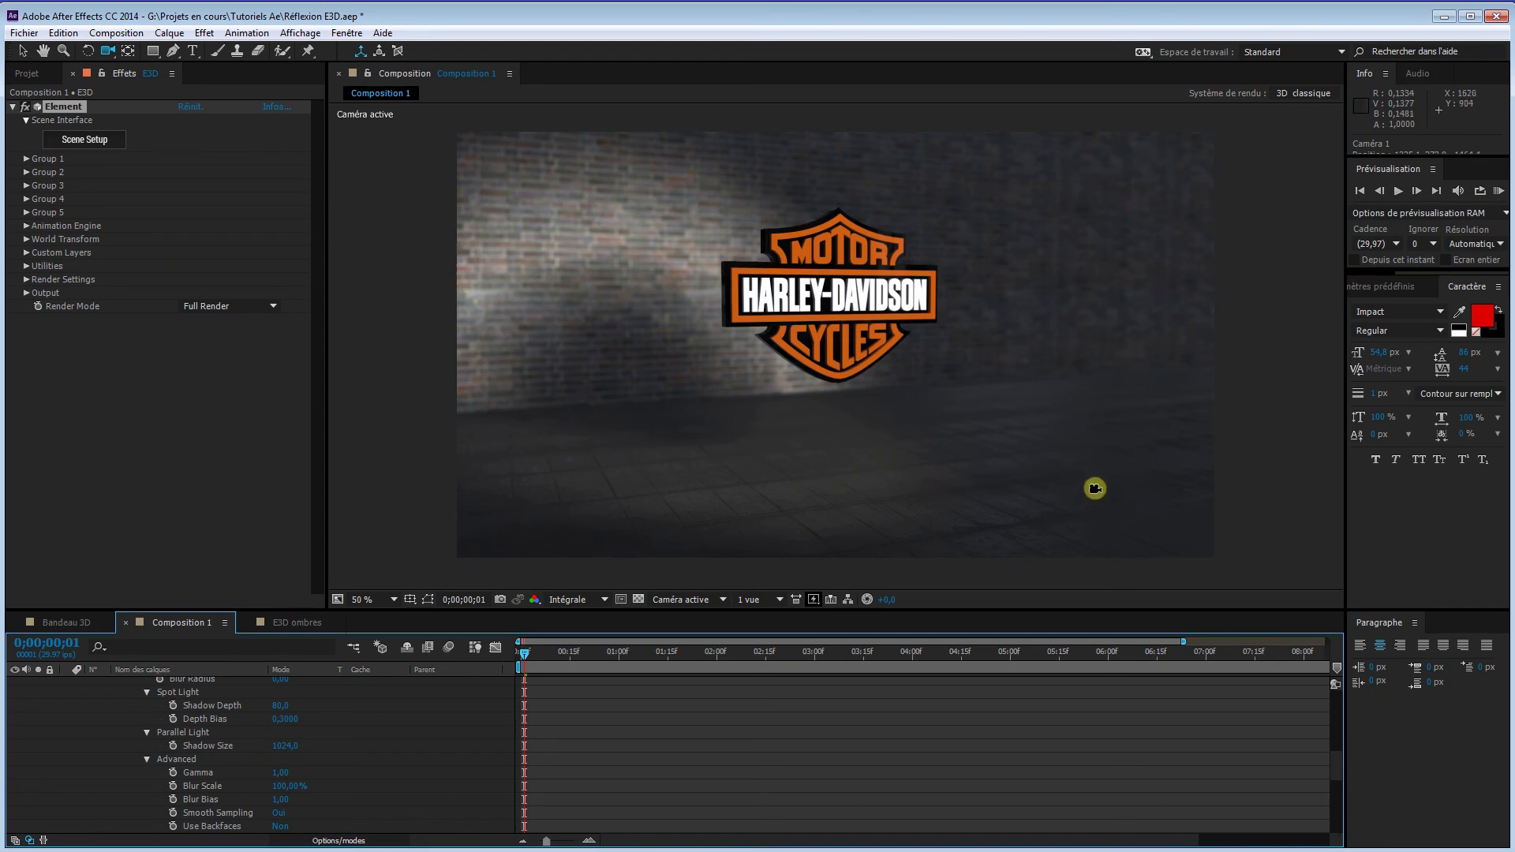
left_click(92, 146)
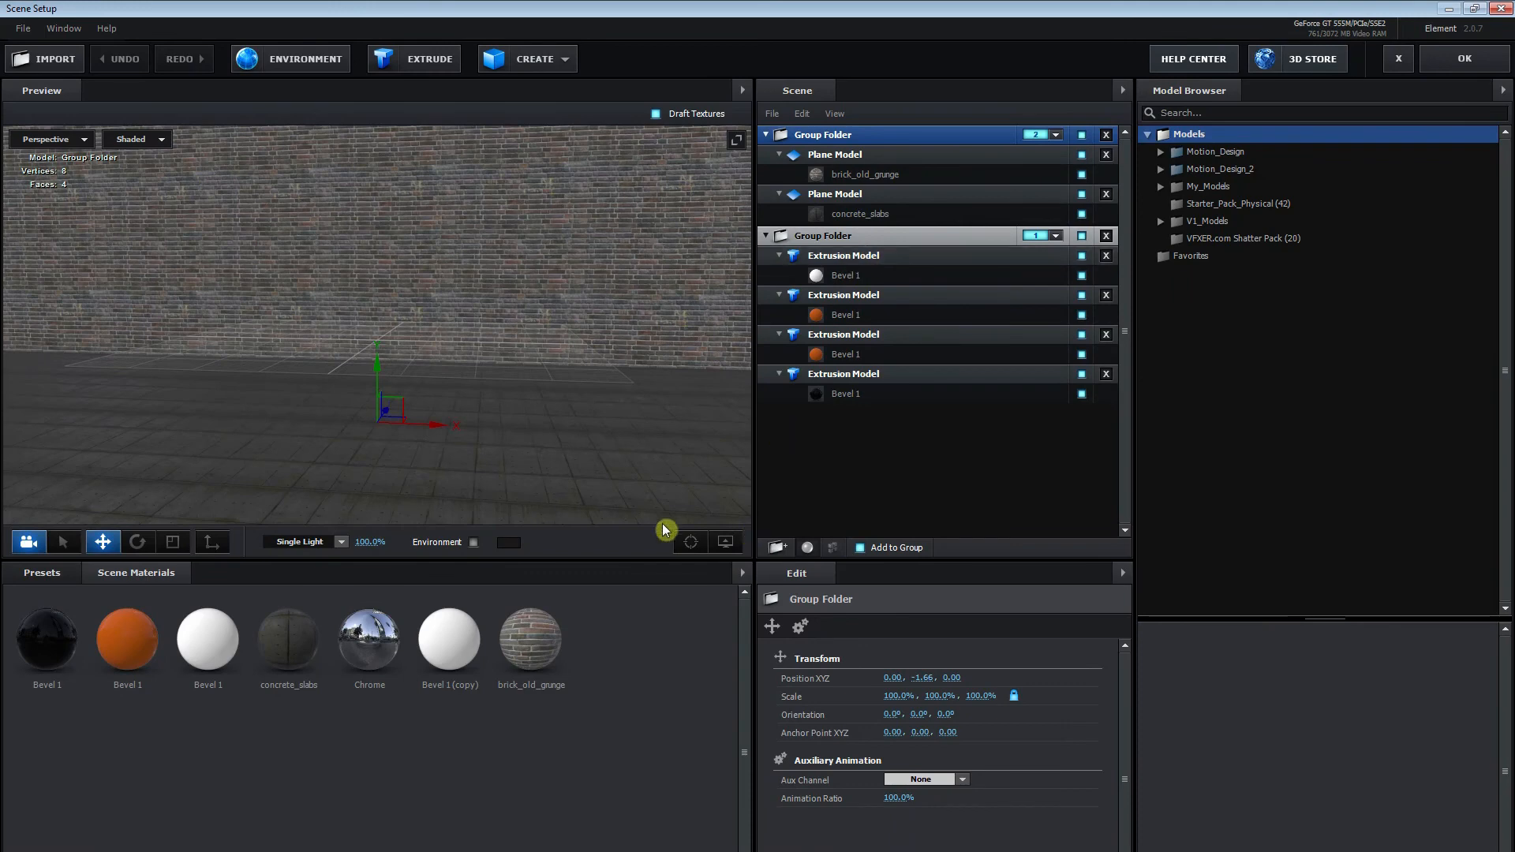
left_click(894, 214)
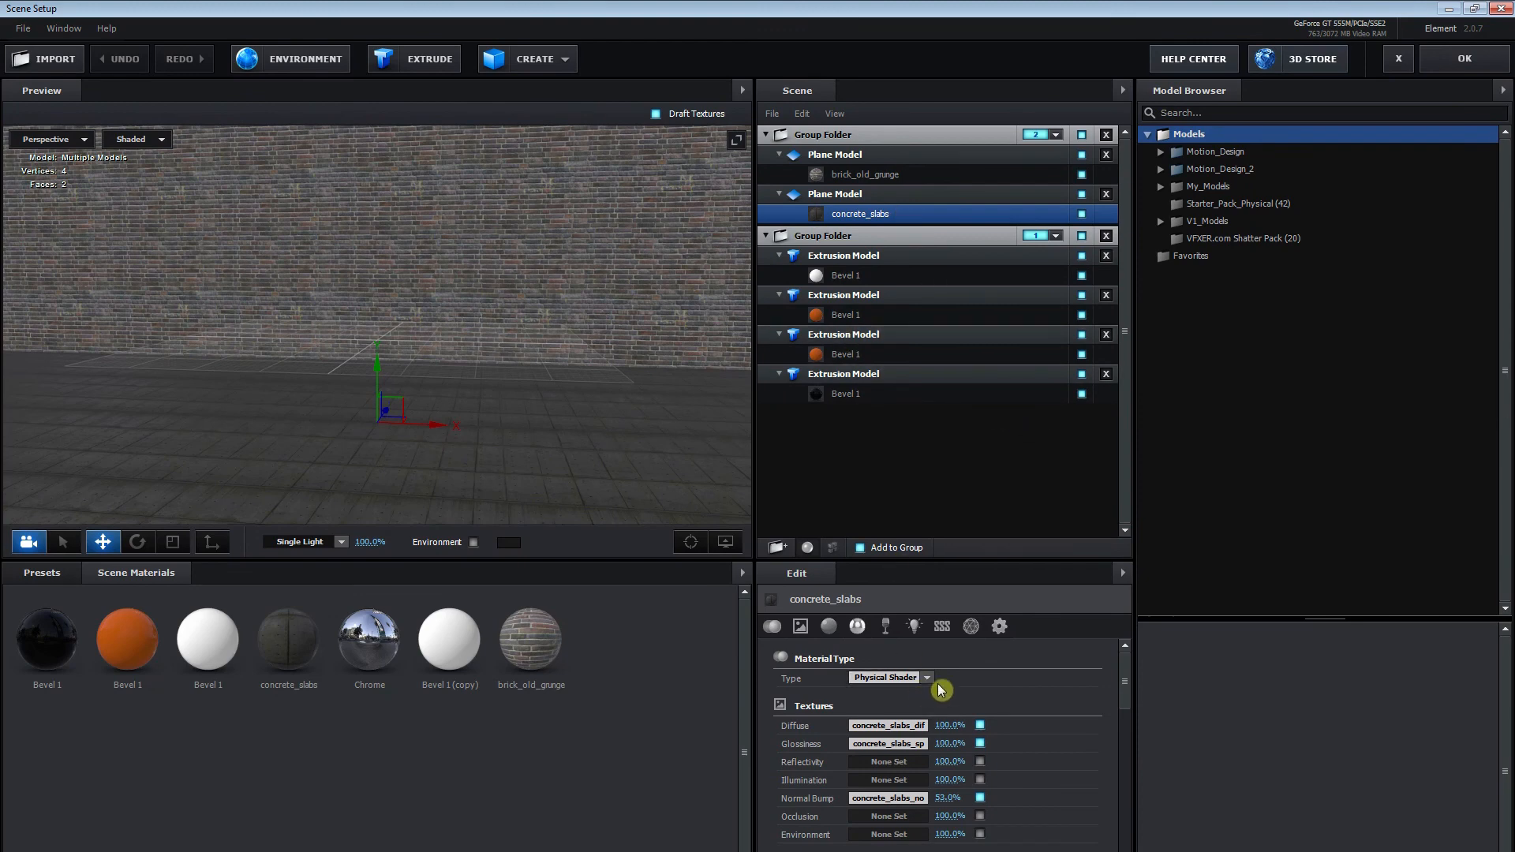
left_click_drag(1129, 685, 1130, 722)
left_click_drag(894, 835, 918, 836)
Darken the diffuse color of the floor's concrete_slabs material to the grey 5B5B5B.
left_click(895, 679)
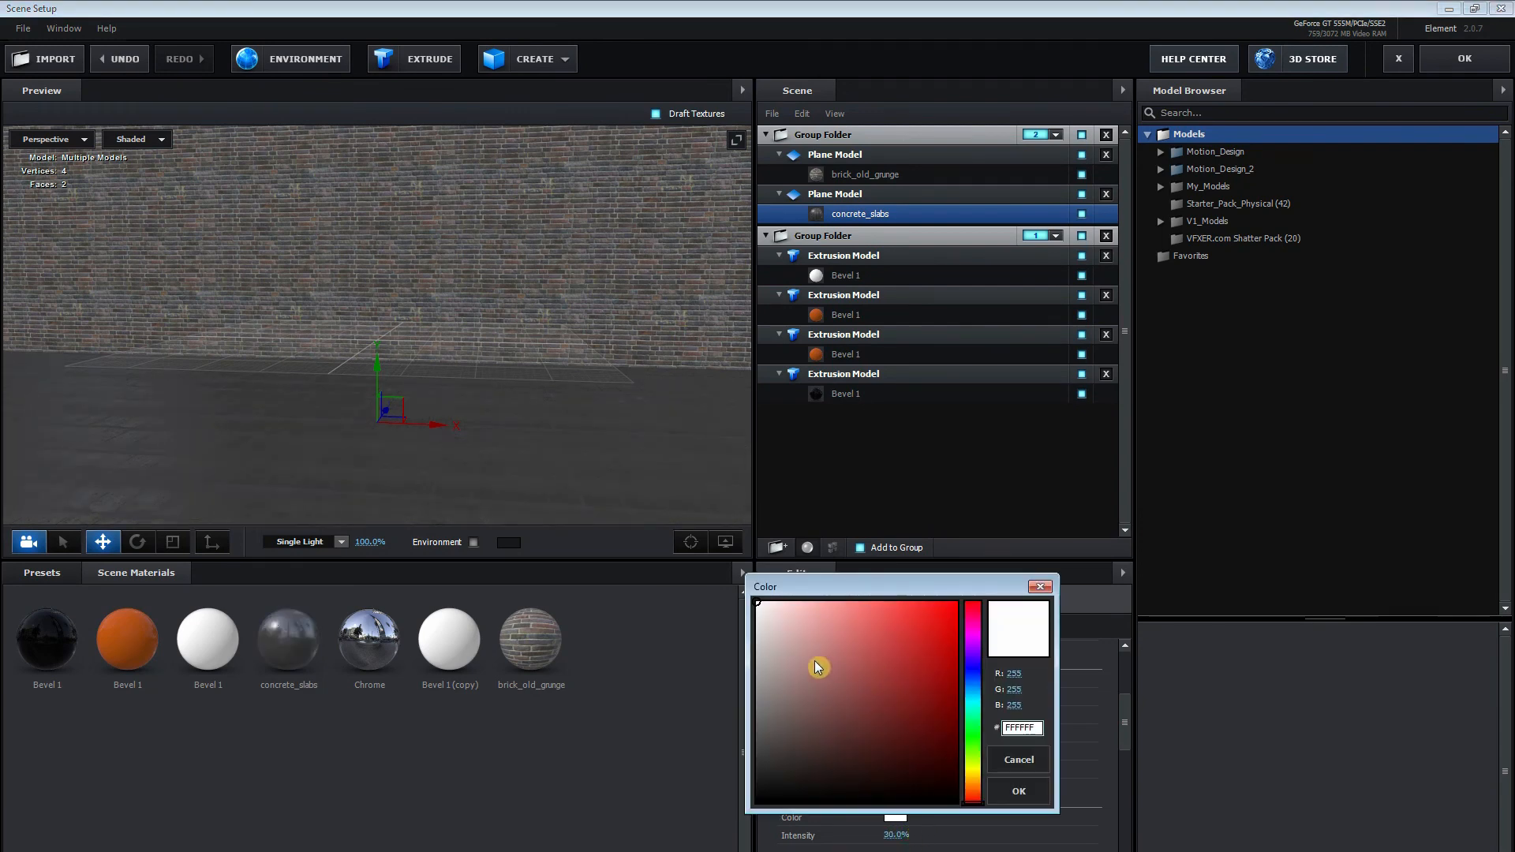
left_click(757, 684)
left_click_drag(735, 715, 731, 732)
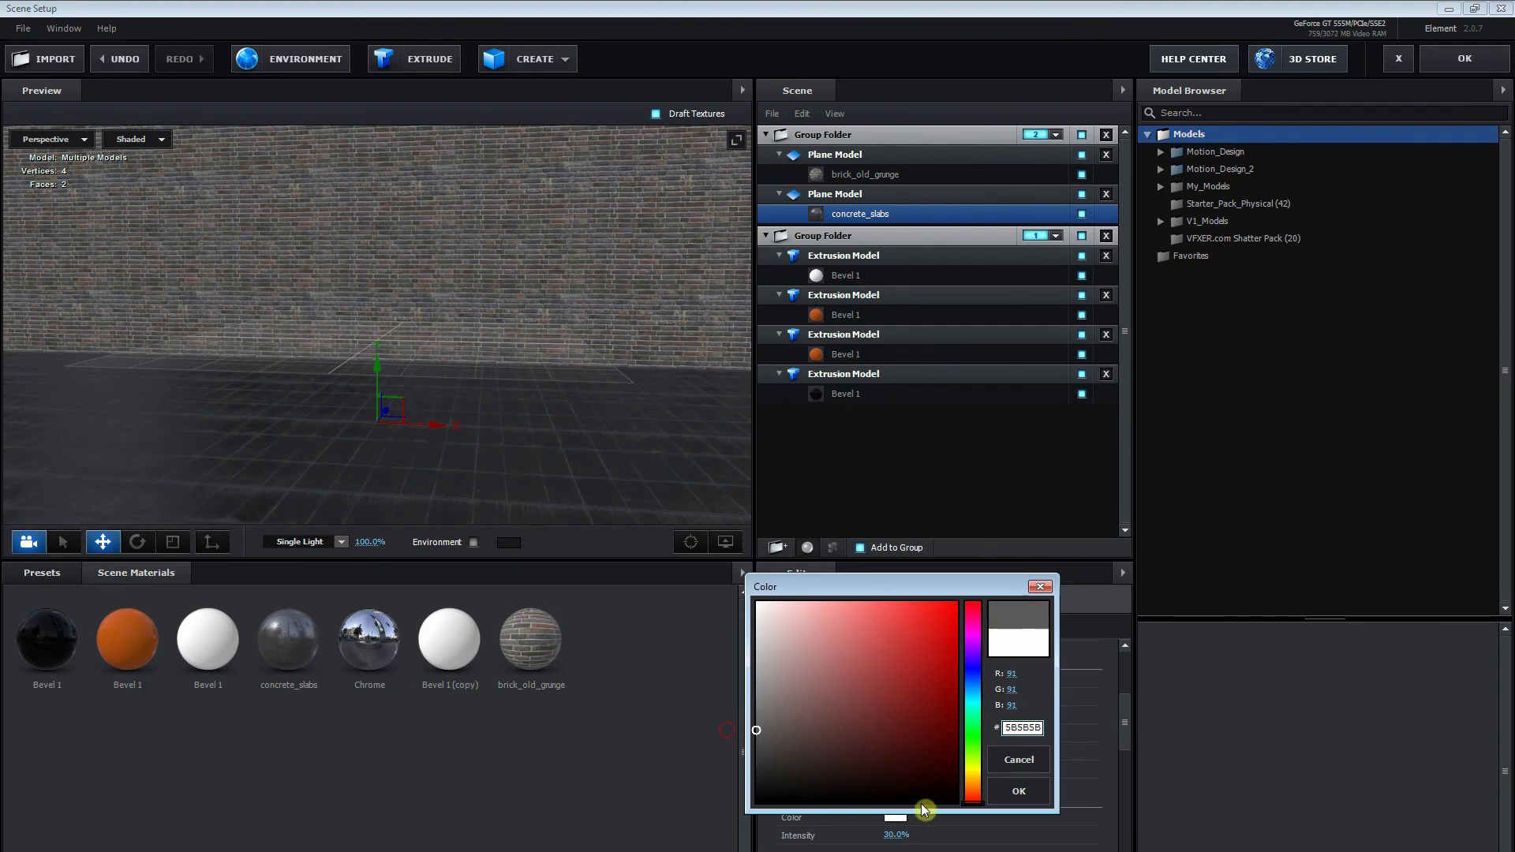
left_click(1033, 797)
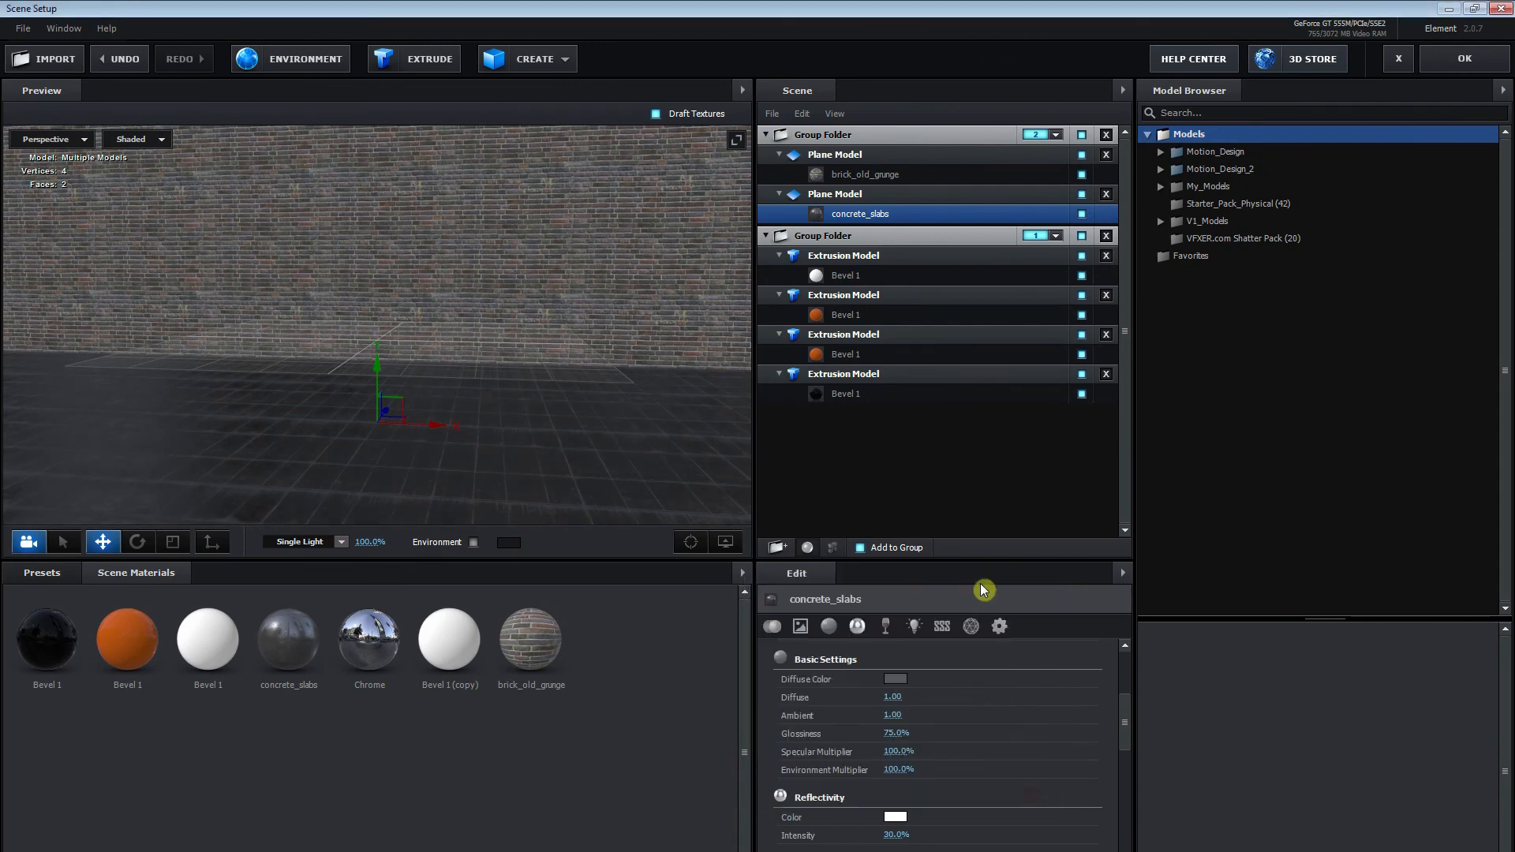
Change the concrete_slabs material's reflectivity color to a medium grey and raise its glossiness to 100%.
left_click(895, 818)
left_click_drag(791, 746, 736, 805)
key("Return")
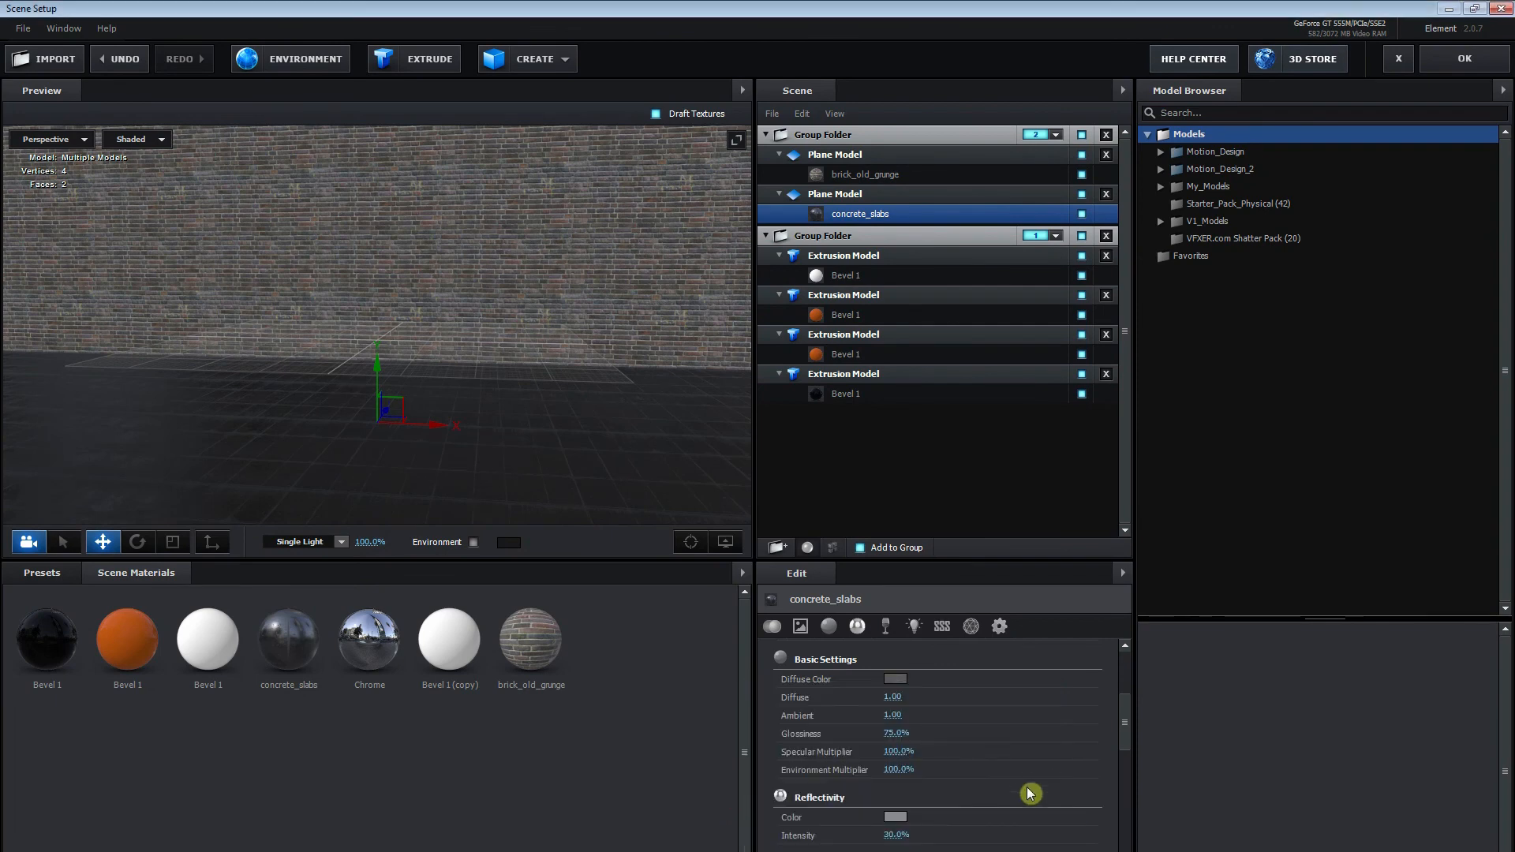
left_click_drag(892, 736, 960, 764)
scroll(960, 766, "down", 1)
scroll(960, 766, "down", 1)
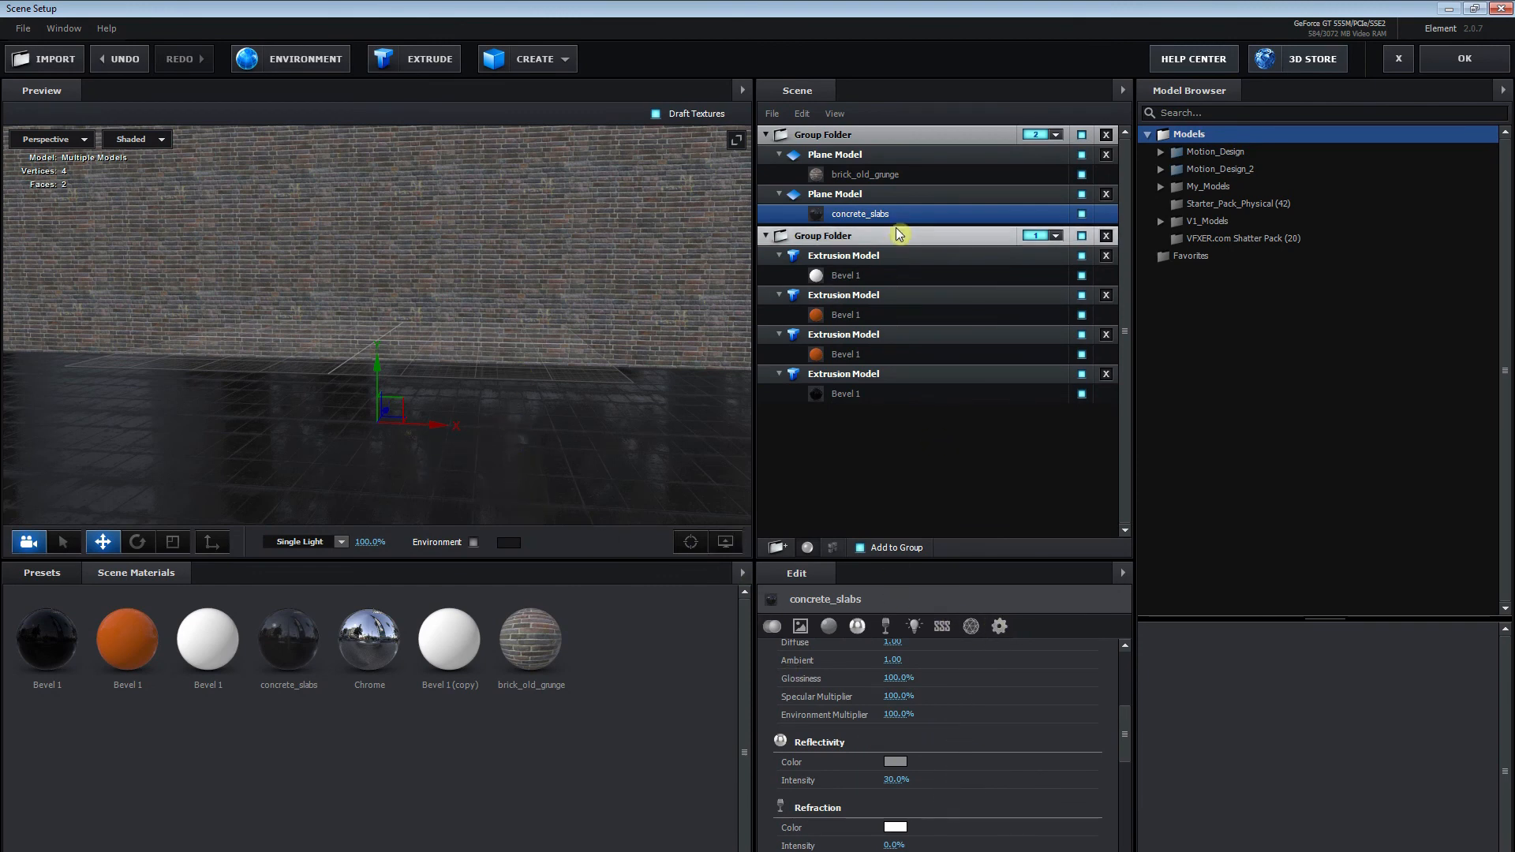
Set the reflect mode of the floor's Plane Model to Mirror Surface and apply the scene to Composition 1.
left_click(900, 193)
left_click(915, 627)
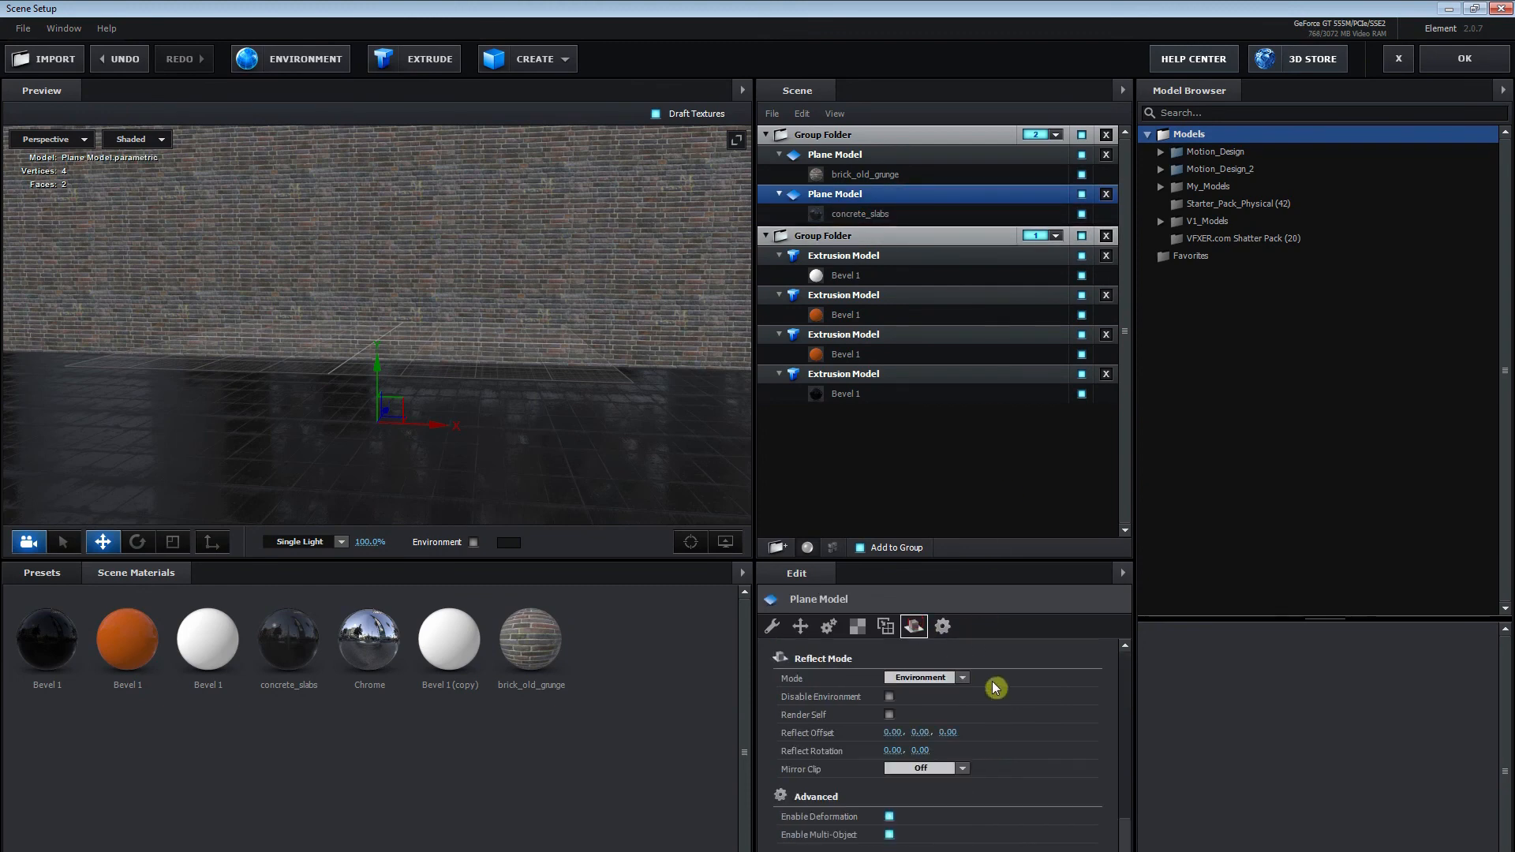
left_click(962, 677)
left_click(963, 700)
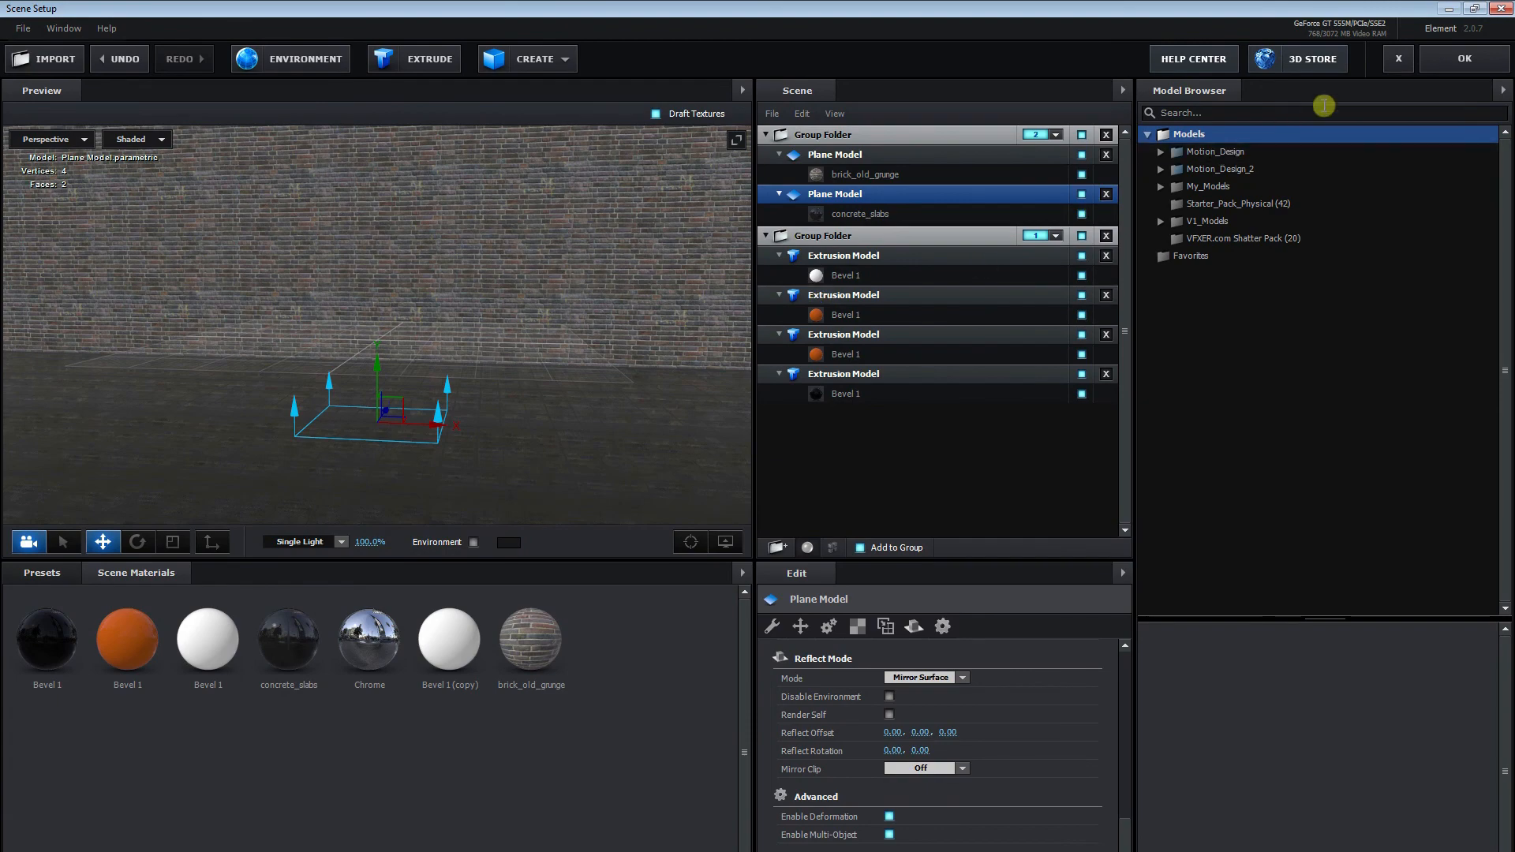
left_click(1448, 60)
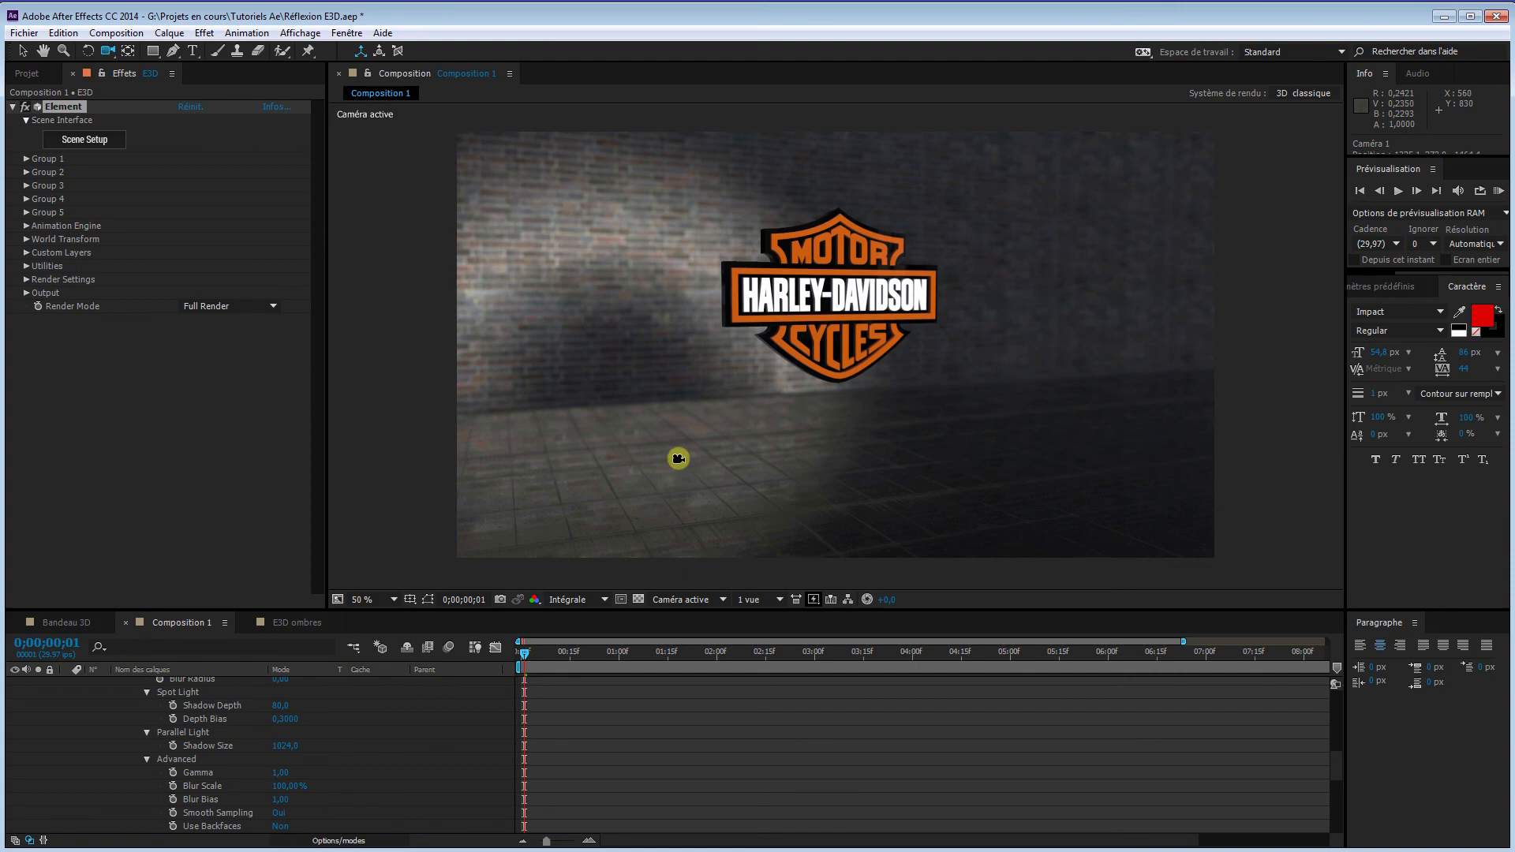
Lower the Harley-Davidson logo toward the floor by setting Group 1's particle replicator Y position to 714.
left_click(26, 159)
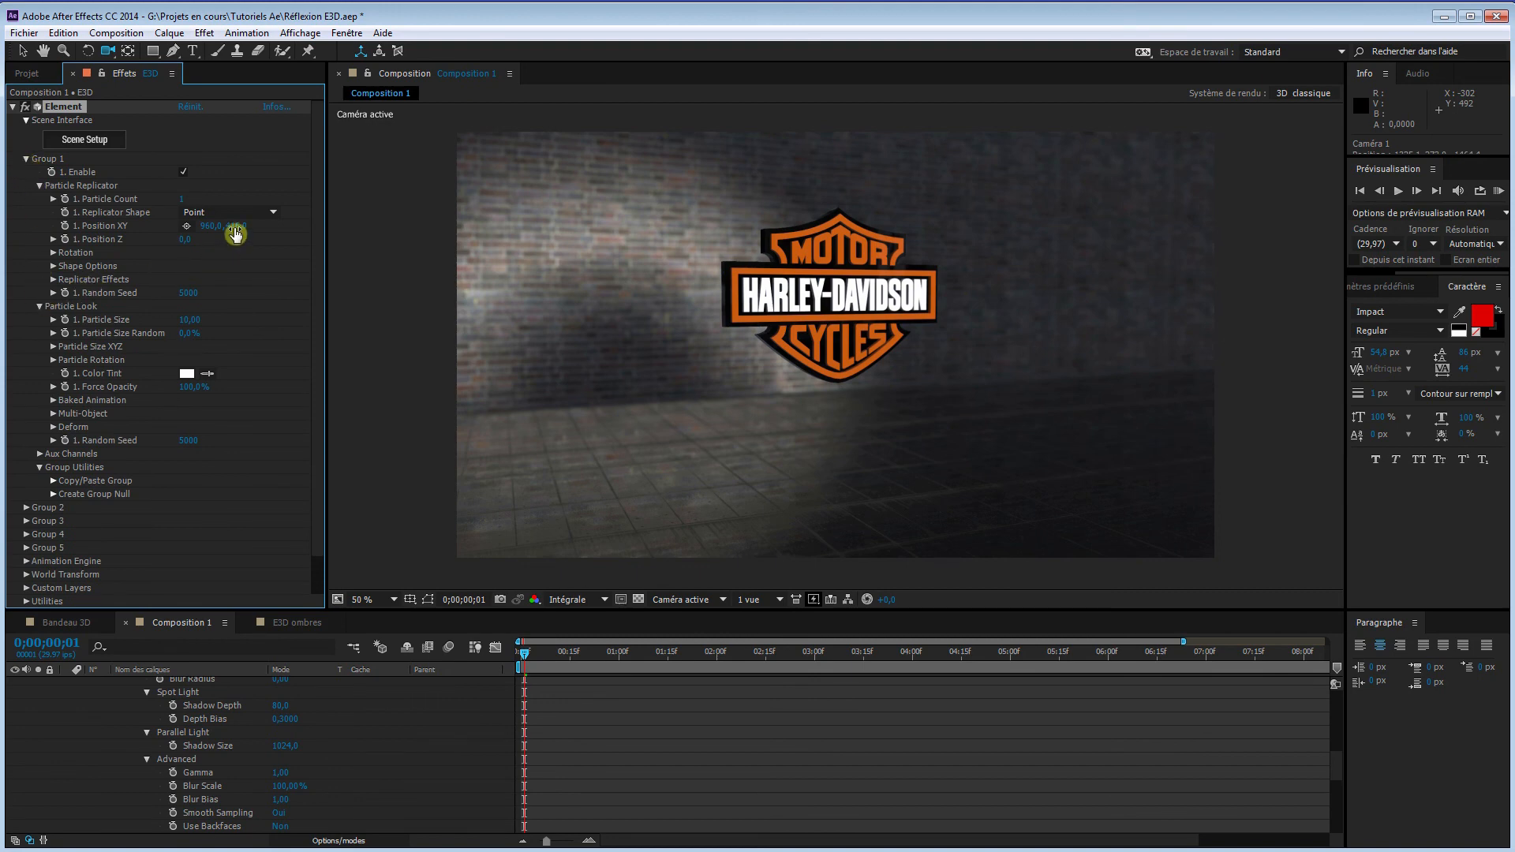
left_click_drag(247, 226, 400, 229)
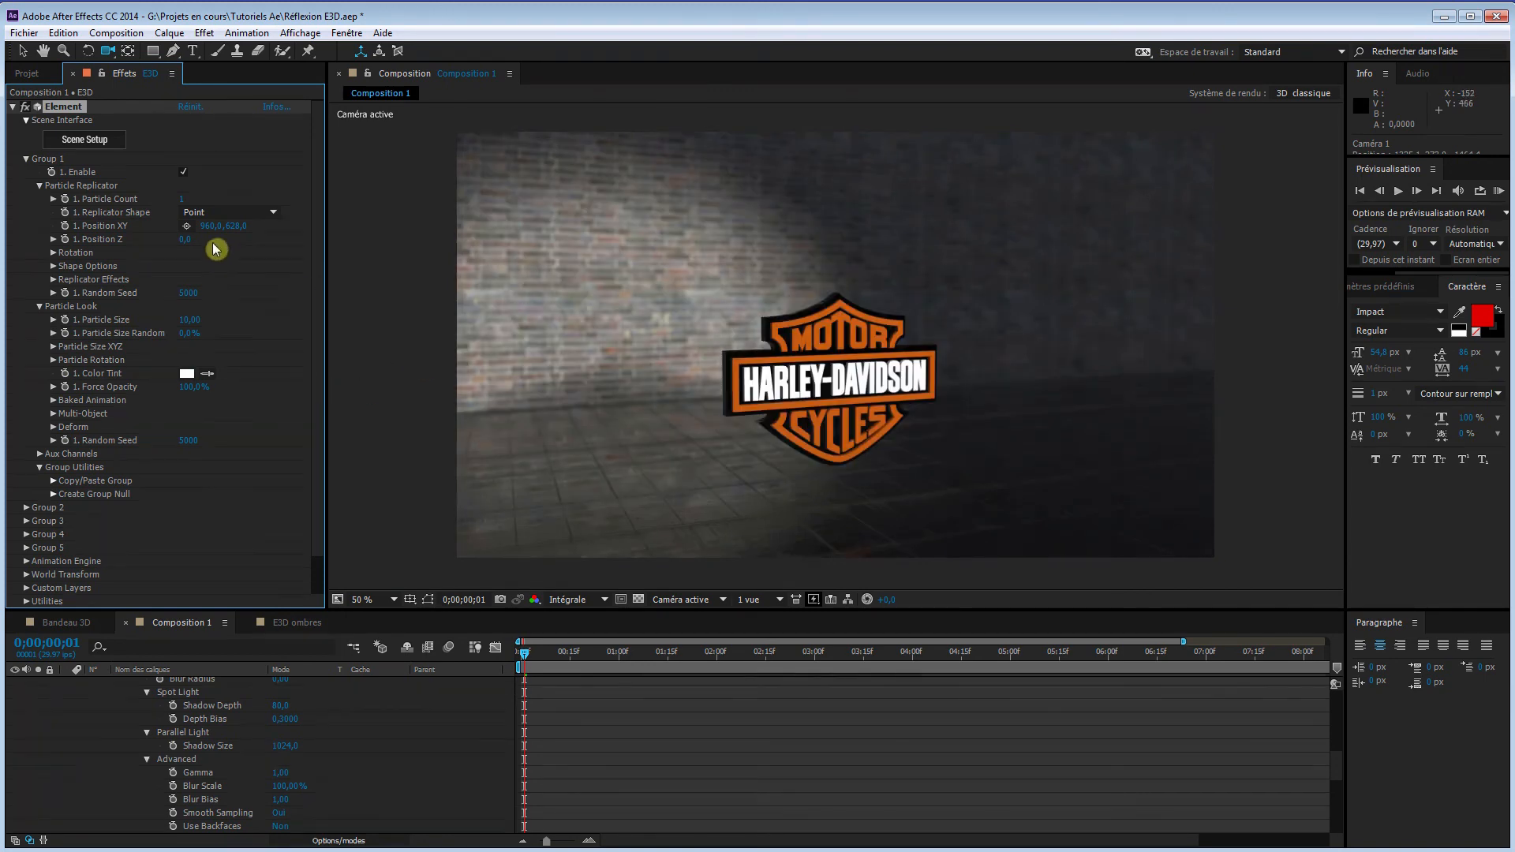
left_click_drag(236, 230, 302, 227)
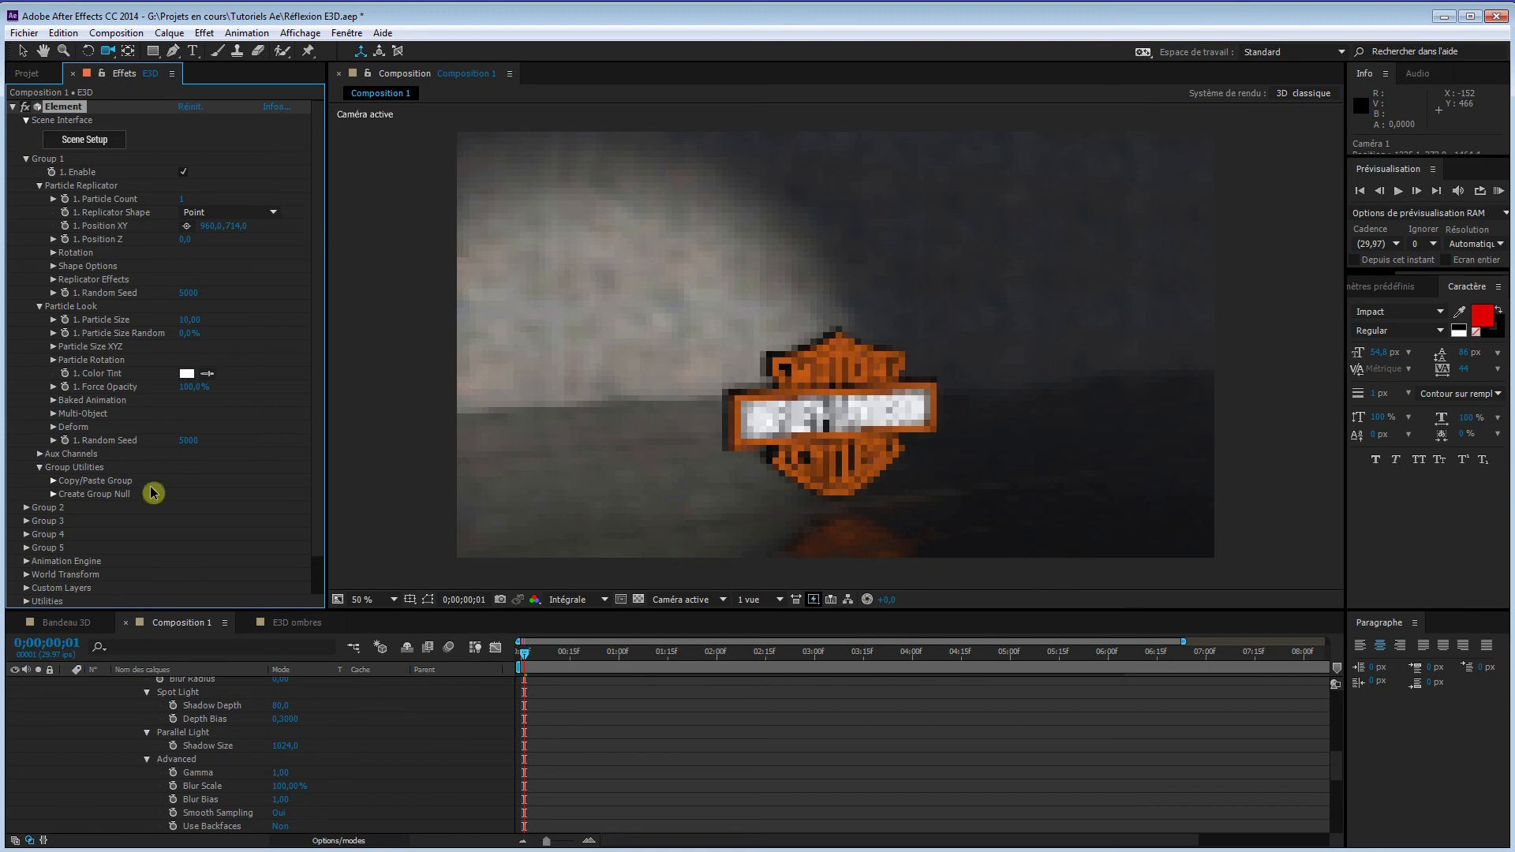